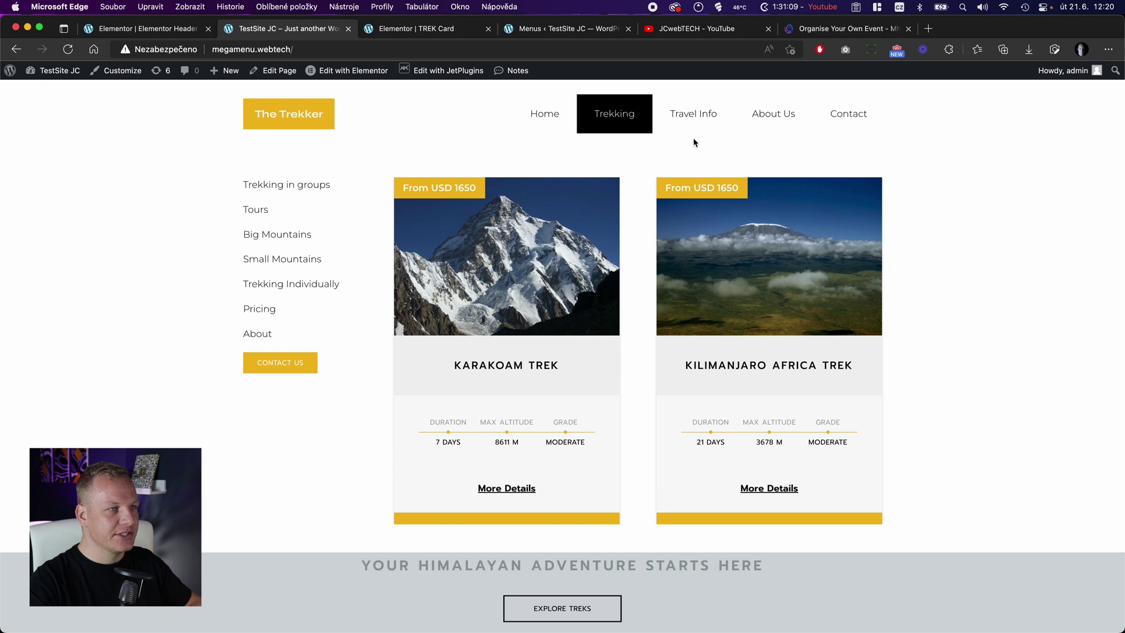
Examine the site's mobile menu in the InPrivate window, including its Trekking and Travel Info submenus
{"action": "mouse_move", "coordinate": [697, 122]}
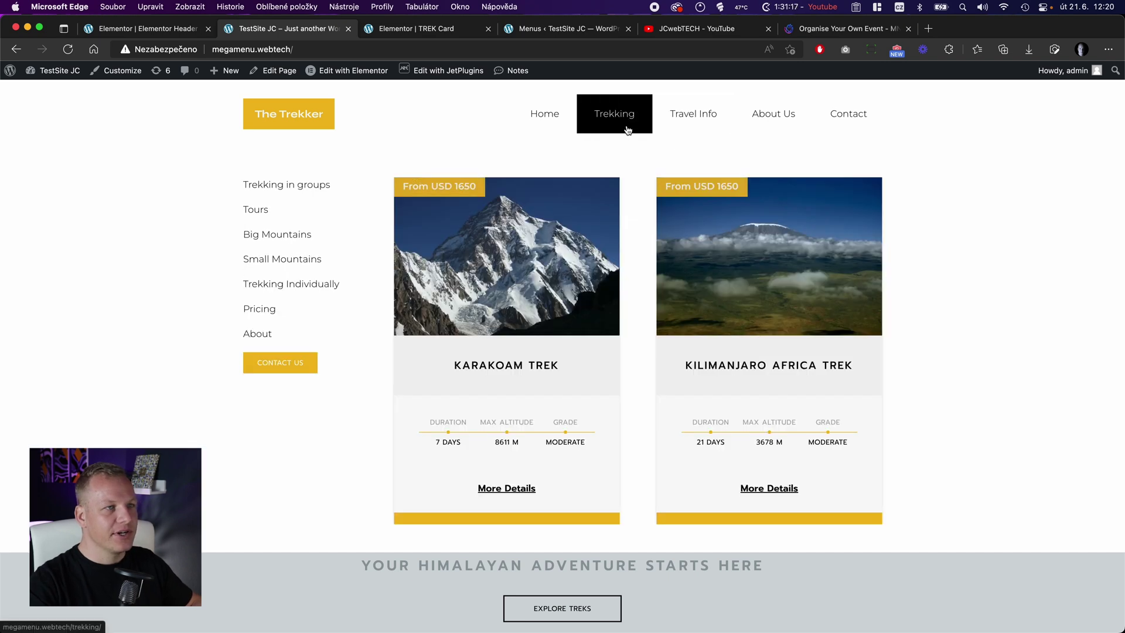
{"action": "key", "text": "ctrl+Up"}
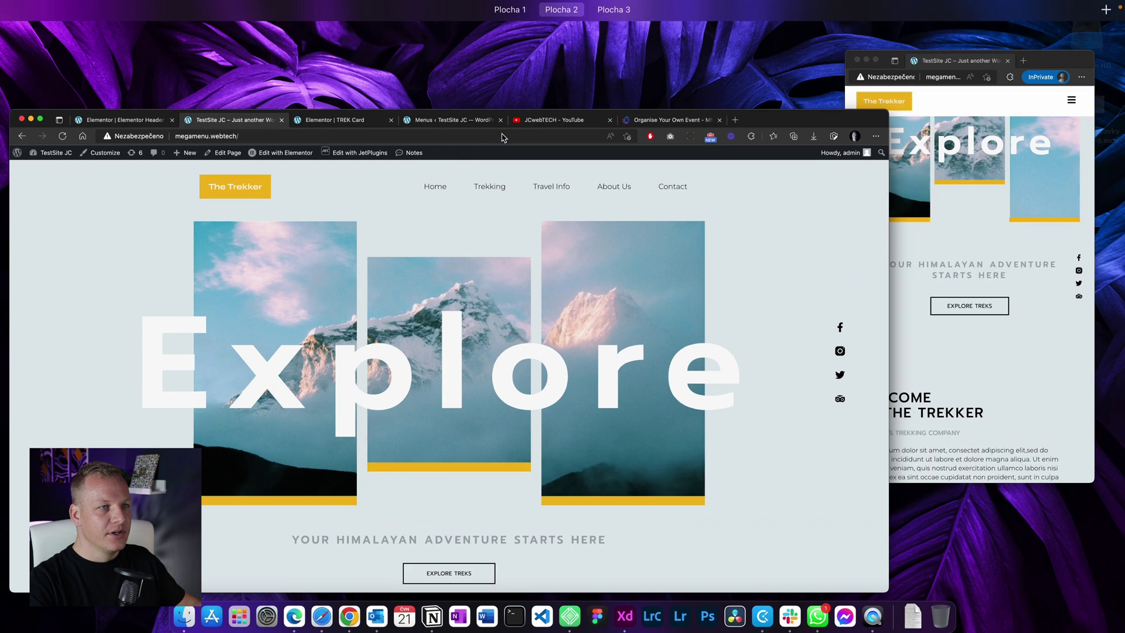
{"action": "left_click", "coordinate": [984, 208]}
{"action": "left_click", "coordinate": [877, 143]}
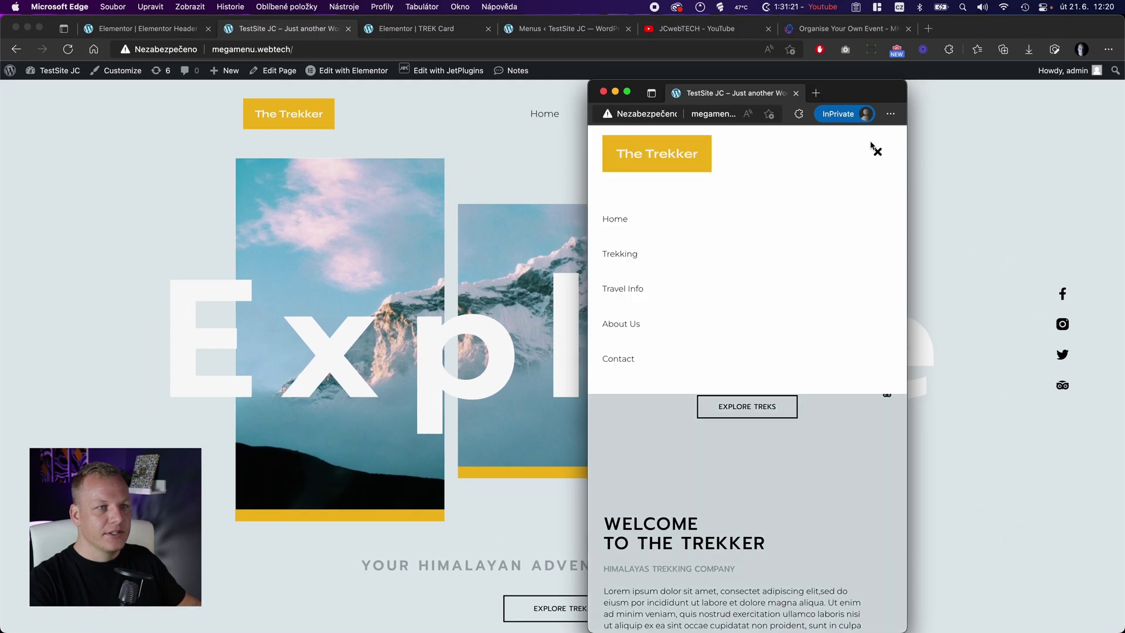
{"action": "left_click", "coordinate": [605, 253]}
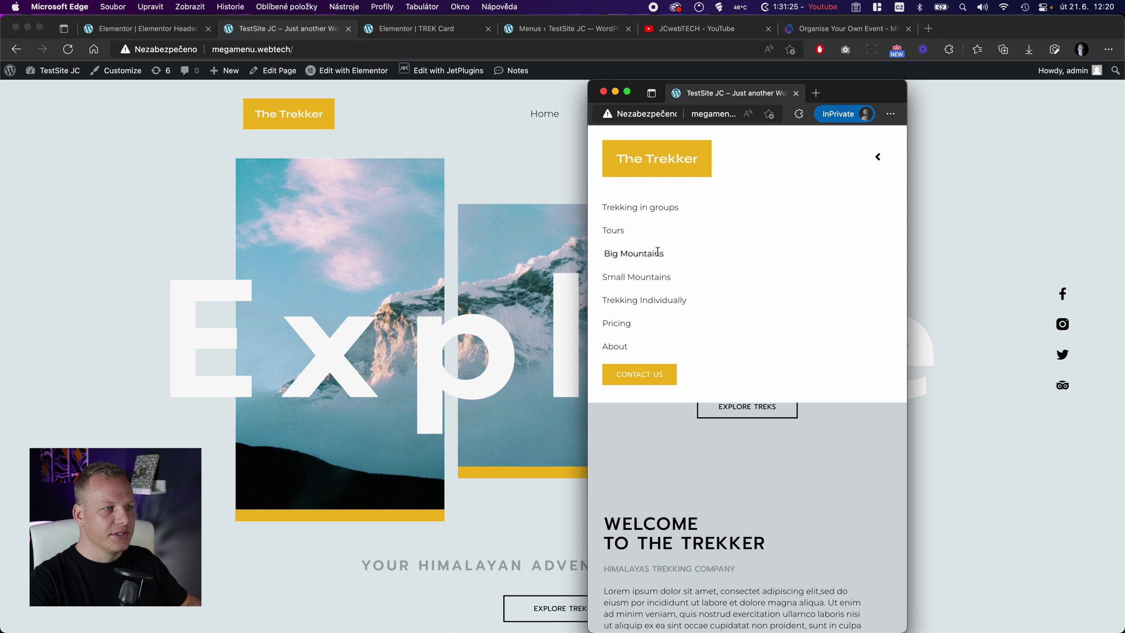
{"action": "left_click", "coordinate": [879, 164]}
{"action": "left_click", "coordinate": [631, 287]}
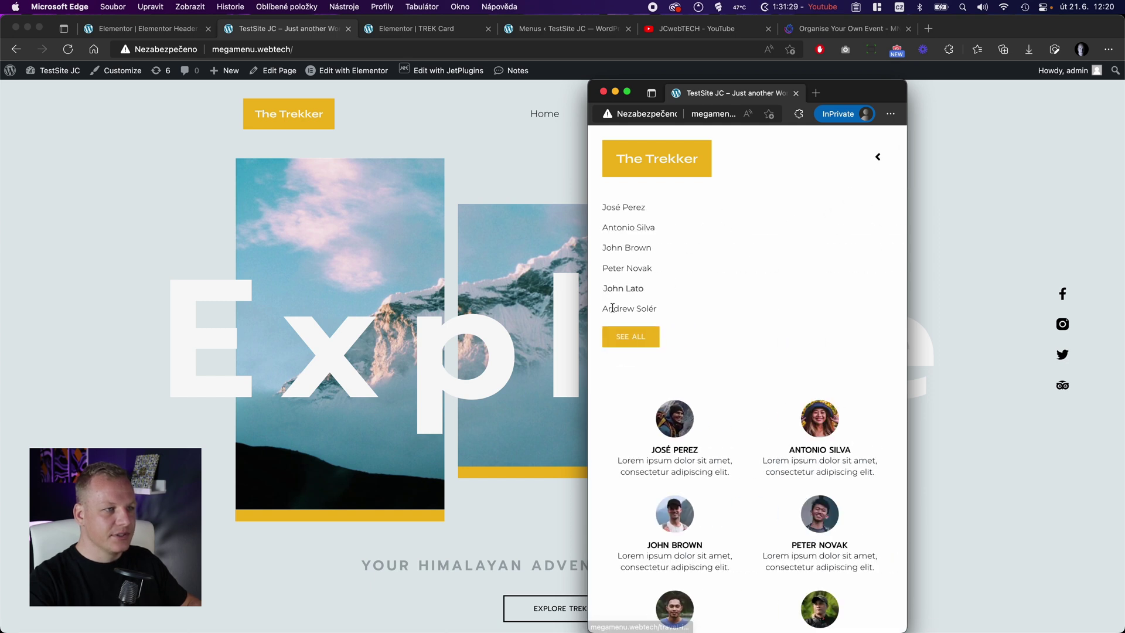
{"action": "scroll", "coordinate": [703, 352], "scroll_direction": "down", "scroll_amount": 3}
{"action": "scroll", "coordinate": [736, 373], "scroll_direction": "up", "scroll_amount": 2}
{"action": "scroll", "coordinate": [736, 373], "scroll_direction": "up", "scroll_amount": 1}
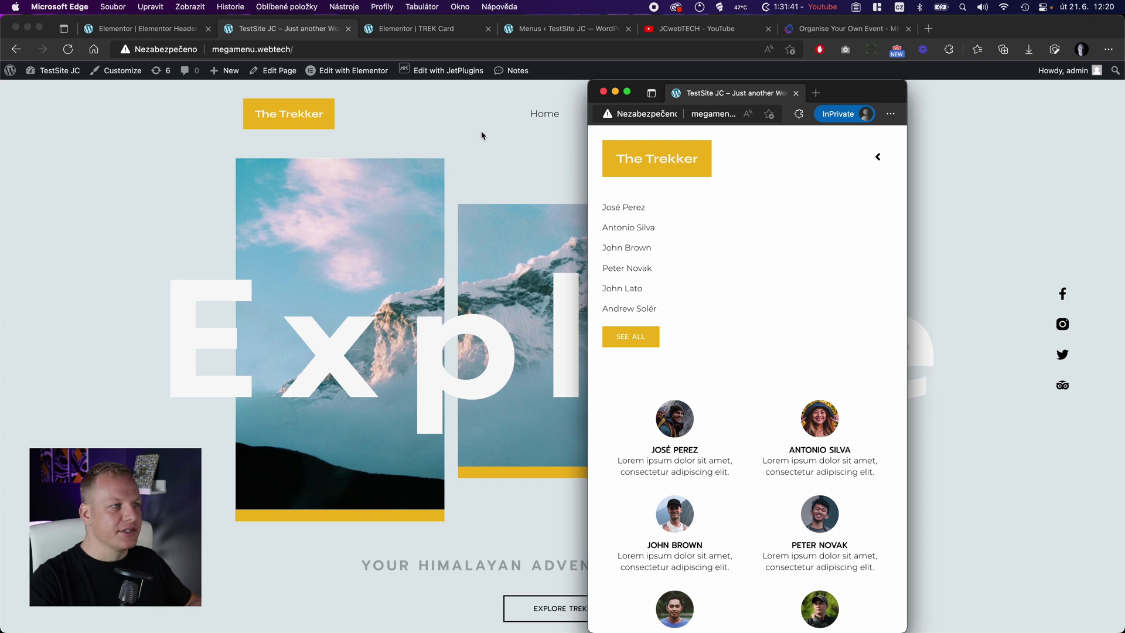
Examine the desktop site's Travel Info and Trekking mega menus in the main browser window
{"action": "left_click", "coordinate": [475, 145]}
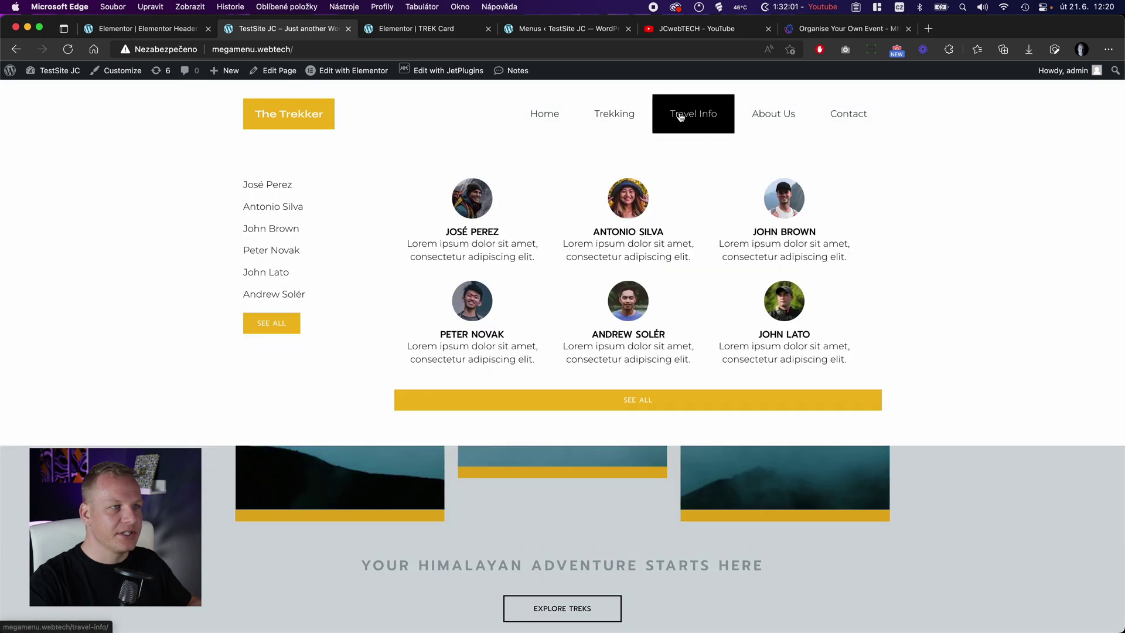
{"action": "mouse_move", "coordinate": [620, 119]}
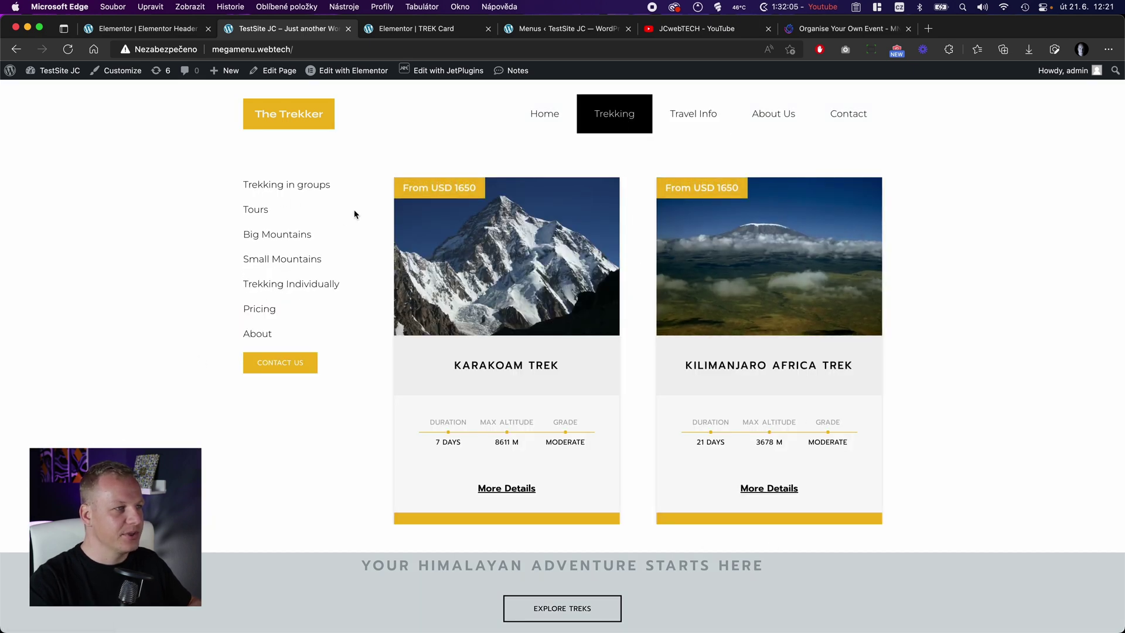
{"action": "mouse_move", "coordinate": [878, 249]}
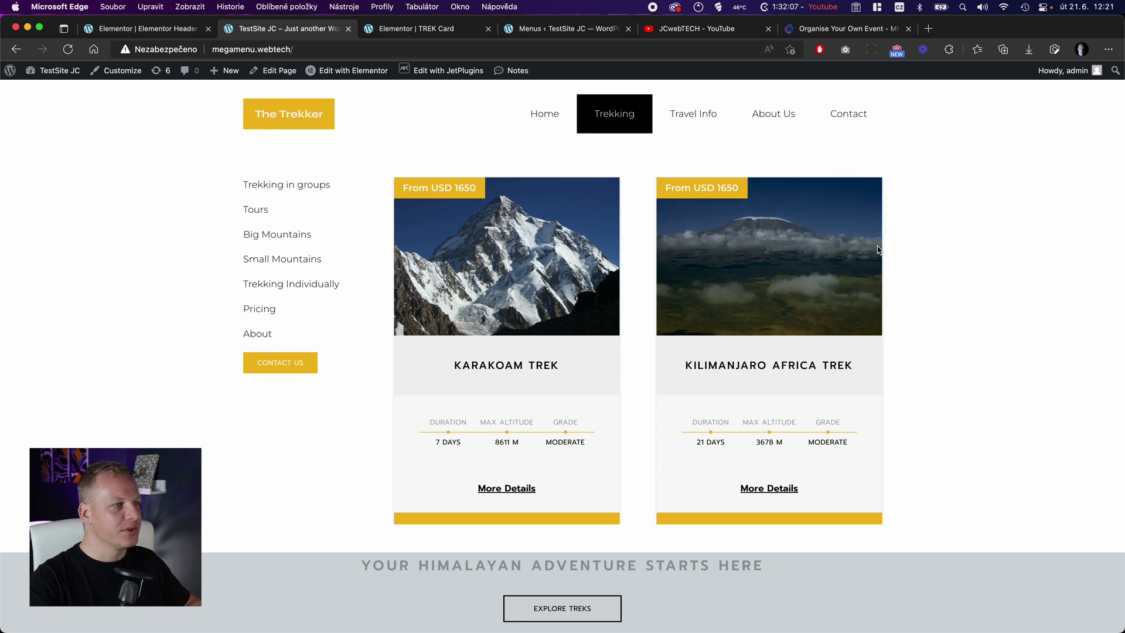
{"action": "mouse_move", "coordinate": [574, 246]}
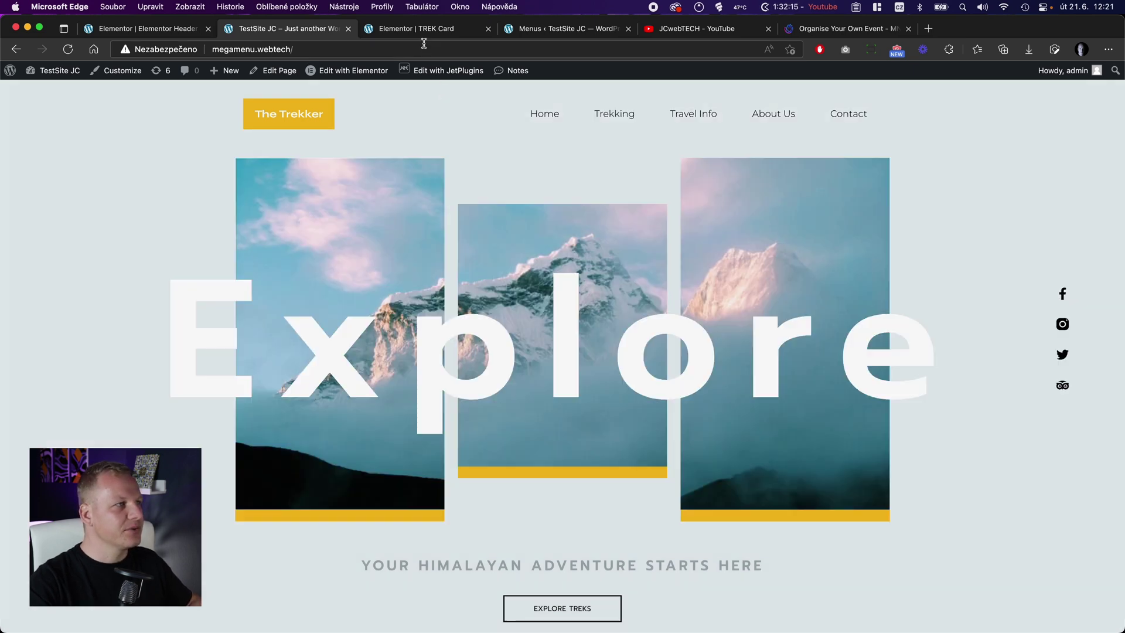
Look over the JCwebTECH channel's uploaded videos and the TREK Card template, and return to the test site
{"action": "left_click", "coordinate": [703, 35]}
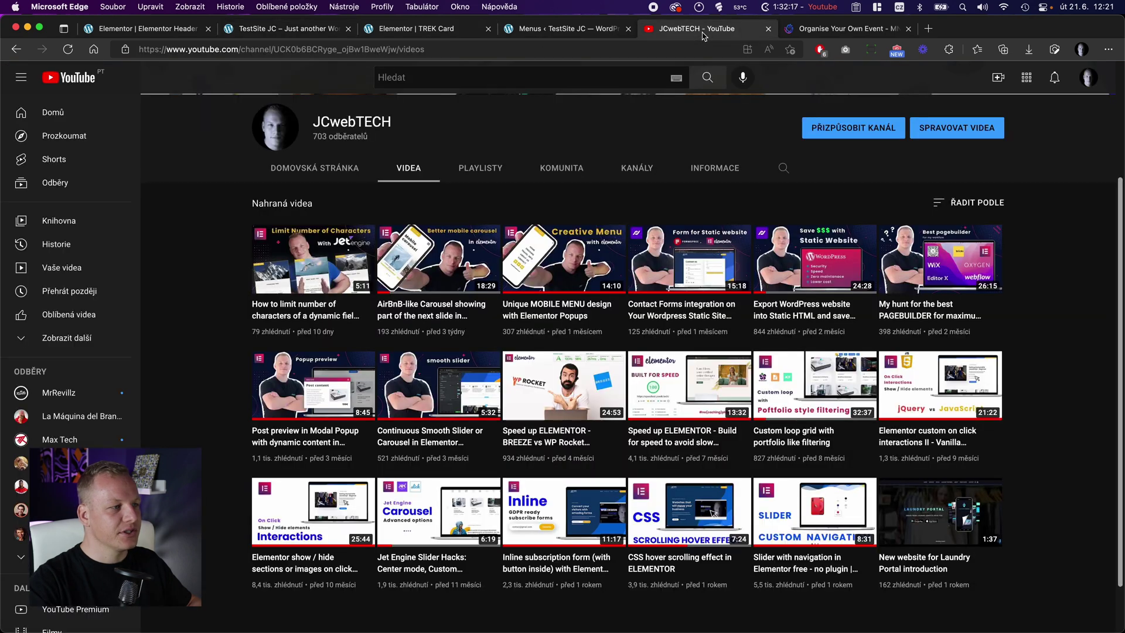
{"action": "scroll", "coordinate": [222, 527], "scroll_direction": "down", "scroll_amount": 1}
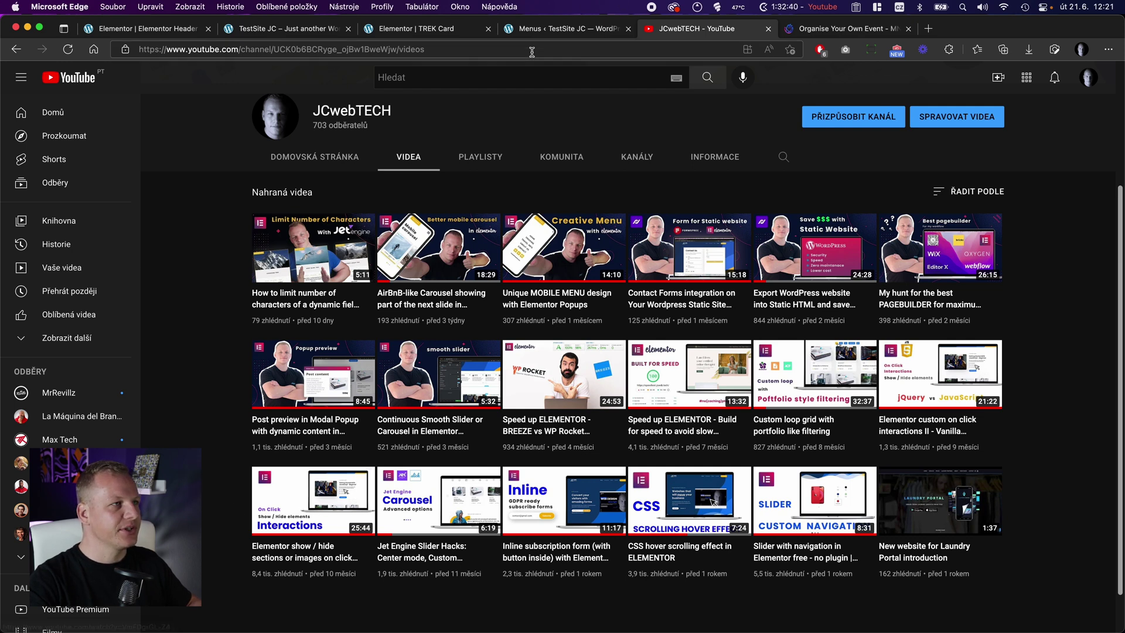
{"action": "left_click", "coordinate": [551, 30]}
{"action": "left_click", "coordinate": [451, 29]}
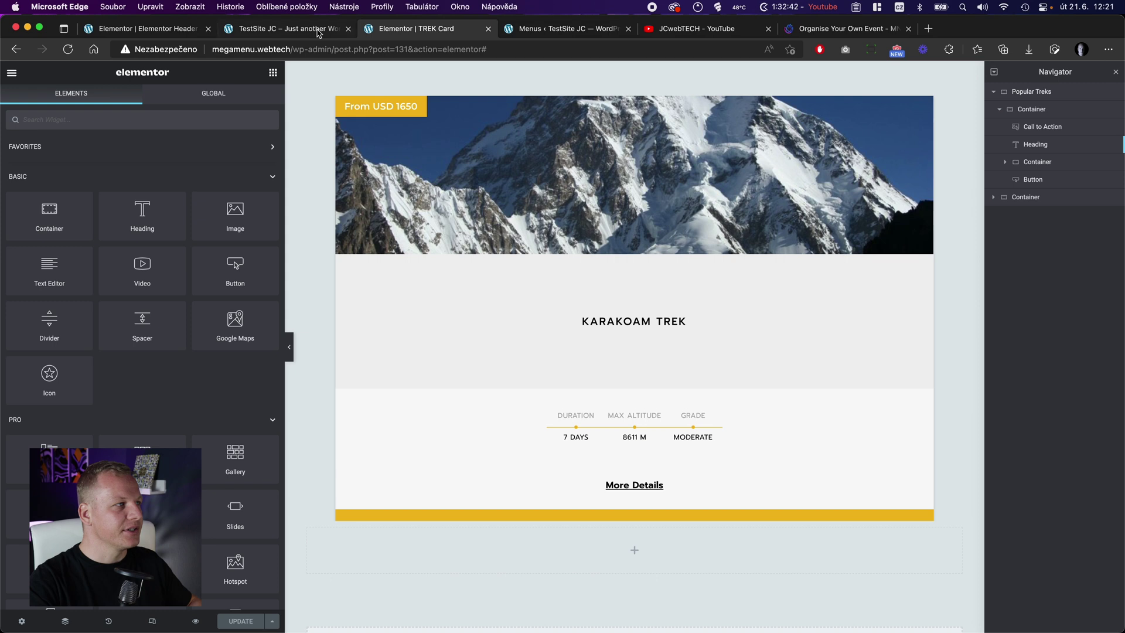
{"action": "left_click", "coordinate": [246, 28]}
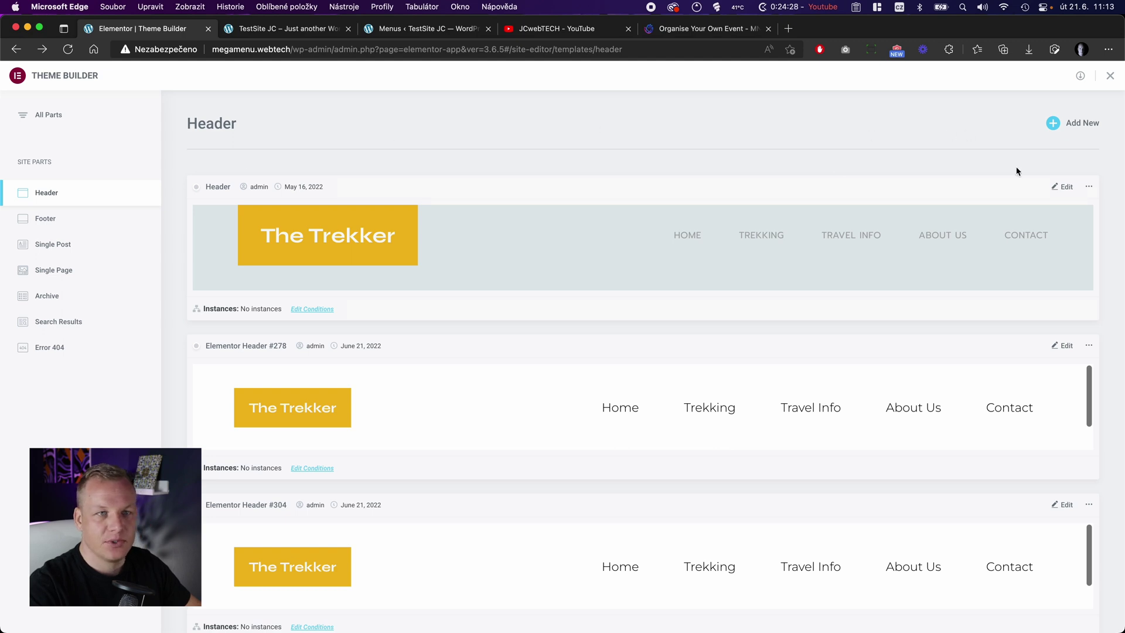
Create a new header template in the Theme Builder and dismiss the block library to reach the empty canvas
{"action": "left_click", "coordinate": [1069, 125]}
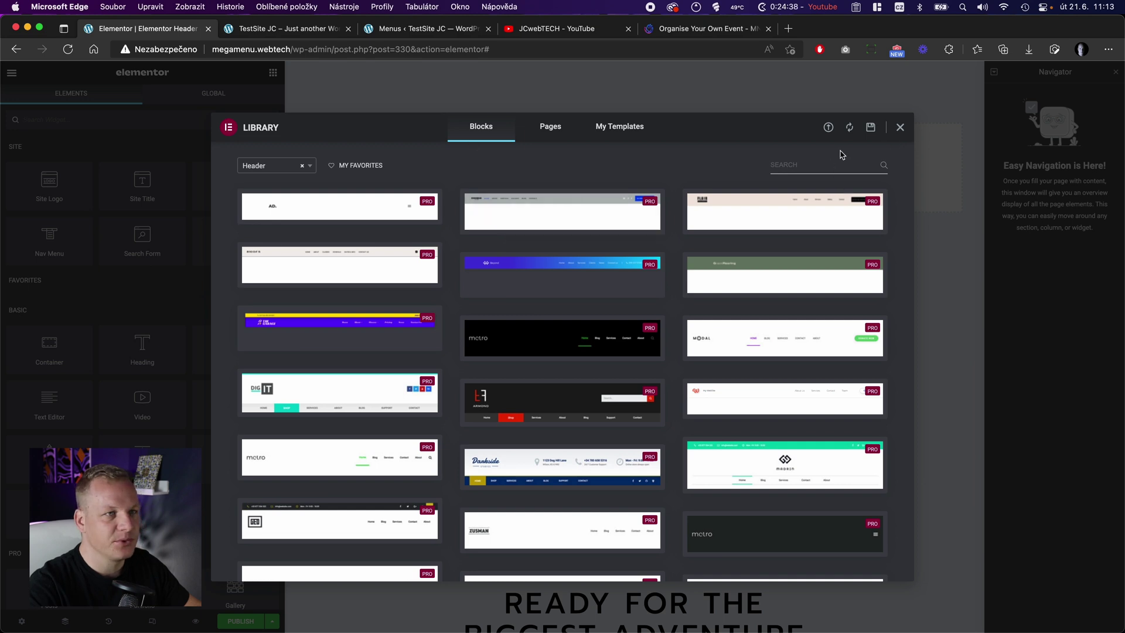
{"action": "left_click", "coordinate": [901, 129]}
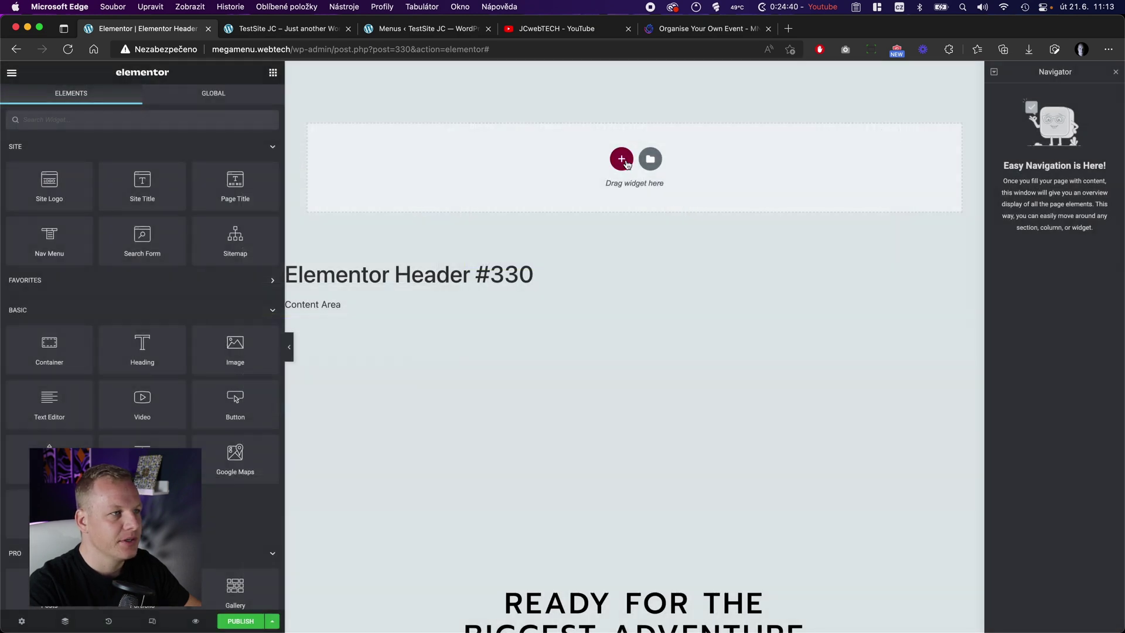
{"action": "left_click", "coordinate": [622, 159]}
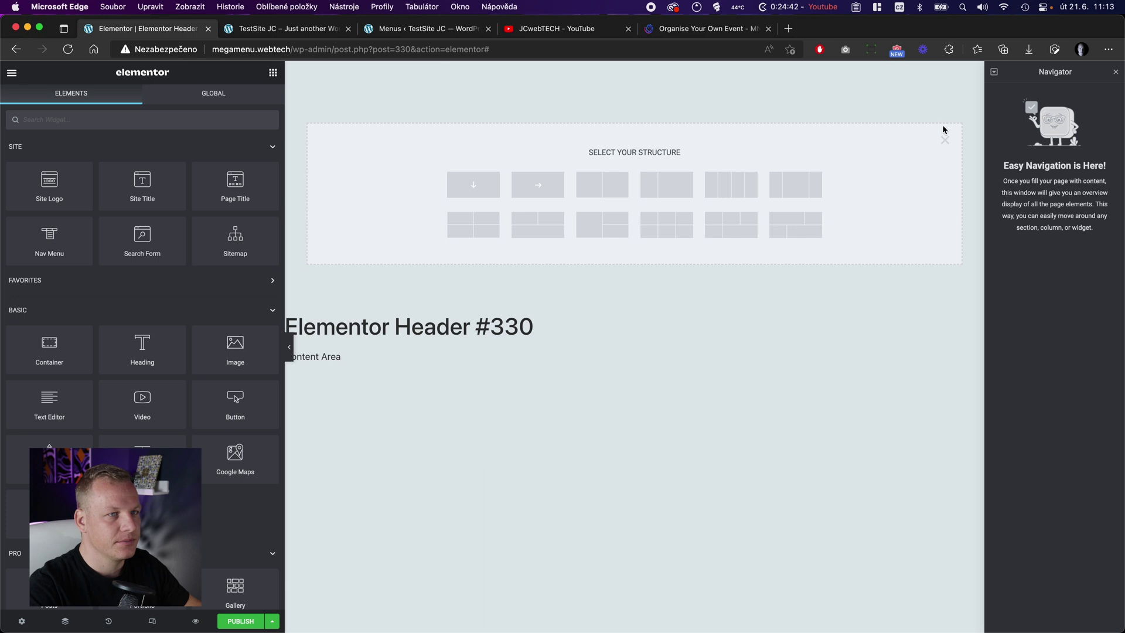
{"action": "left_click", "coordinate": [944, 139]}
Import the newest Elementor JSON file from the downloads folder into the library and insert the "MEGA Menu by JCwebTECH Template Final" template
{"action": "left_click", "coordinate": [650, 160]}
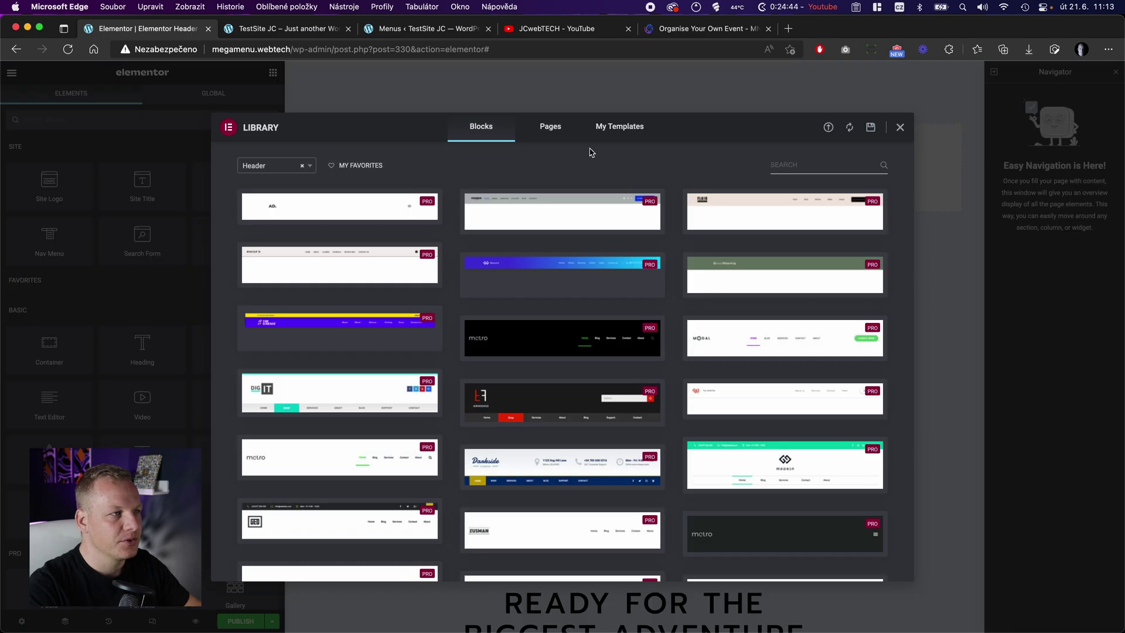
{"action": "left_click", "coordinate": [828, 128]}
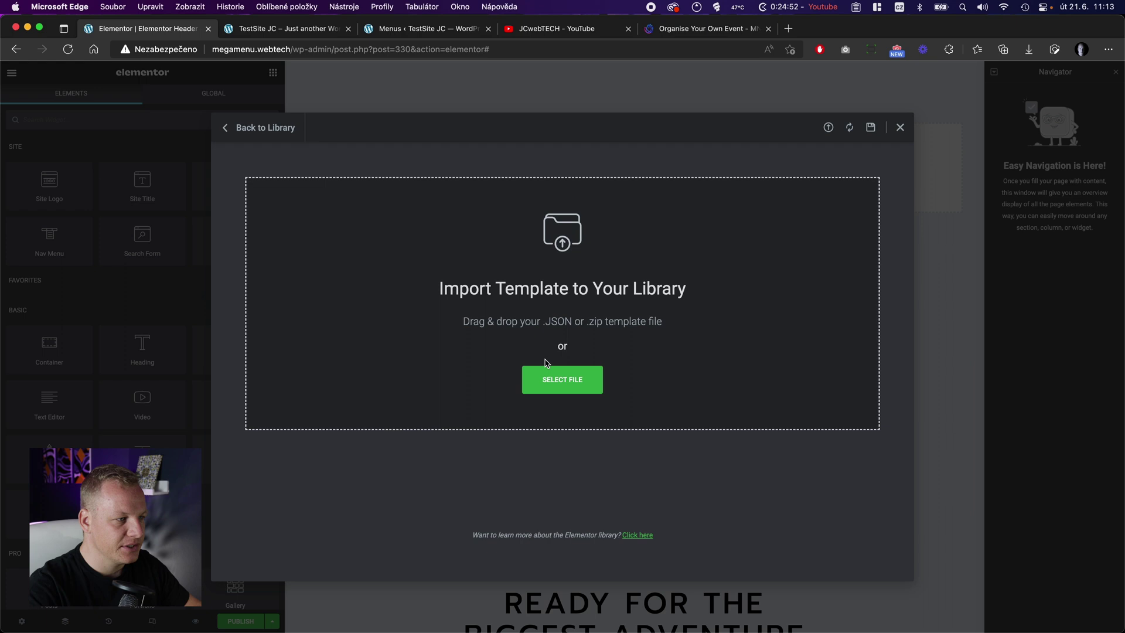
{"action": "left_click", "coordinate": [553, 381]}
{"action": "left_click", "coordinate": [492, 255]}
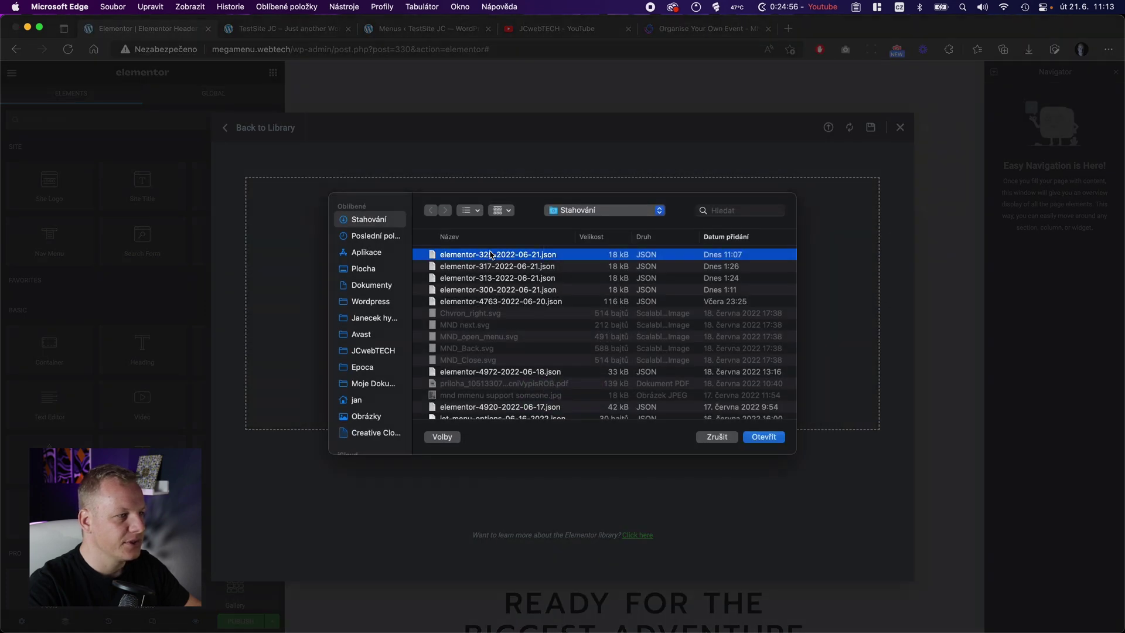
{"action": "left_click", "coordinate": [765, 437]}
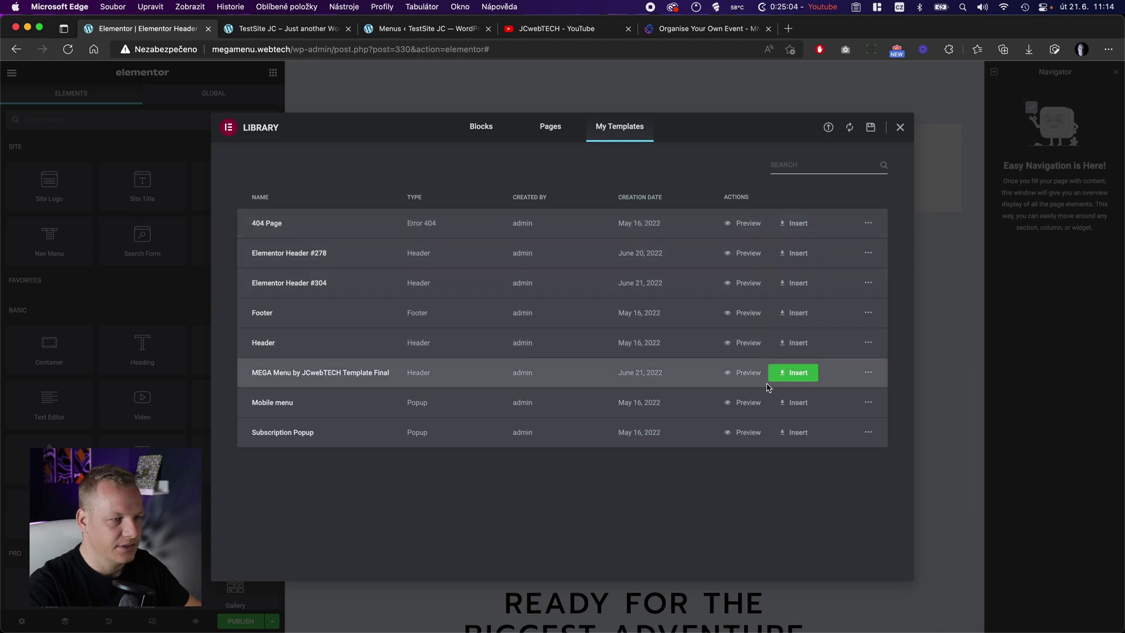
{"action": "left_click", "coordinate": [801, 376]}
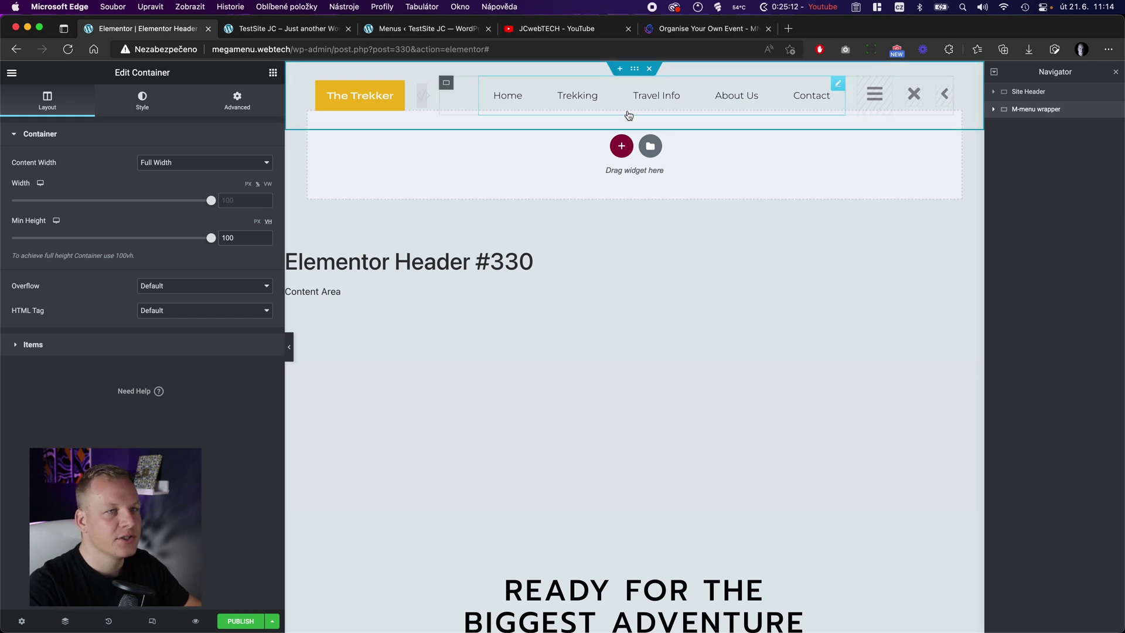
Expand the M-menu wrapper in the header structure and open its M-Menu Custom code element for editing
{"action": "left_click", "coordinate": [635, 68]}
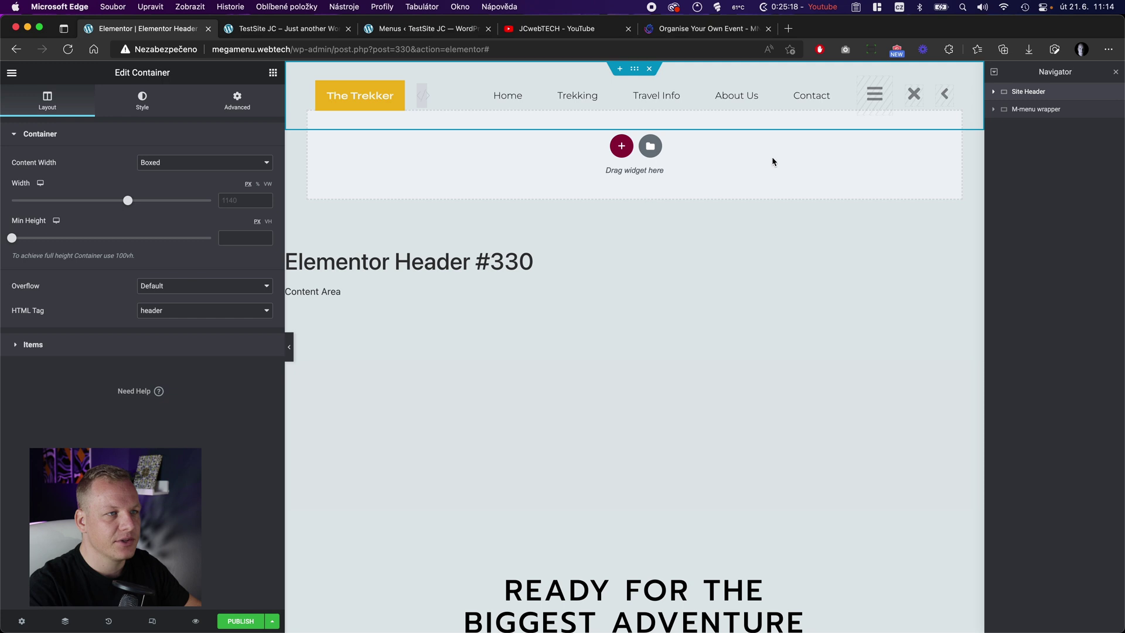
{"action": "right_click", "coordinate": [767, 122]}
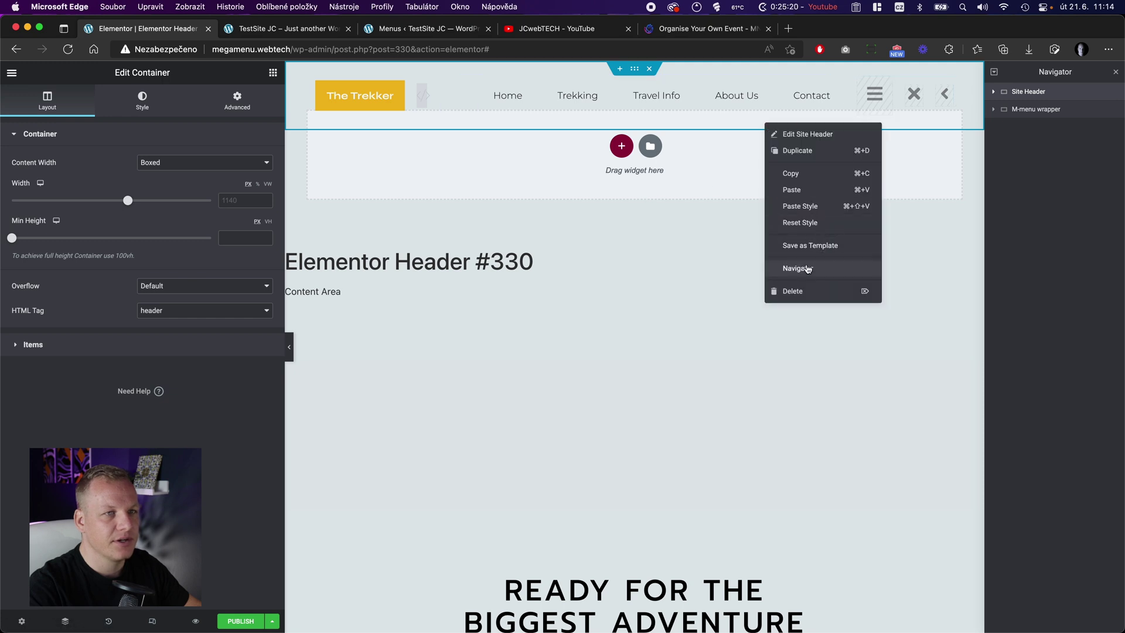
{"action": "left_click", "coordinate": [1046, 157]}
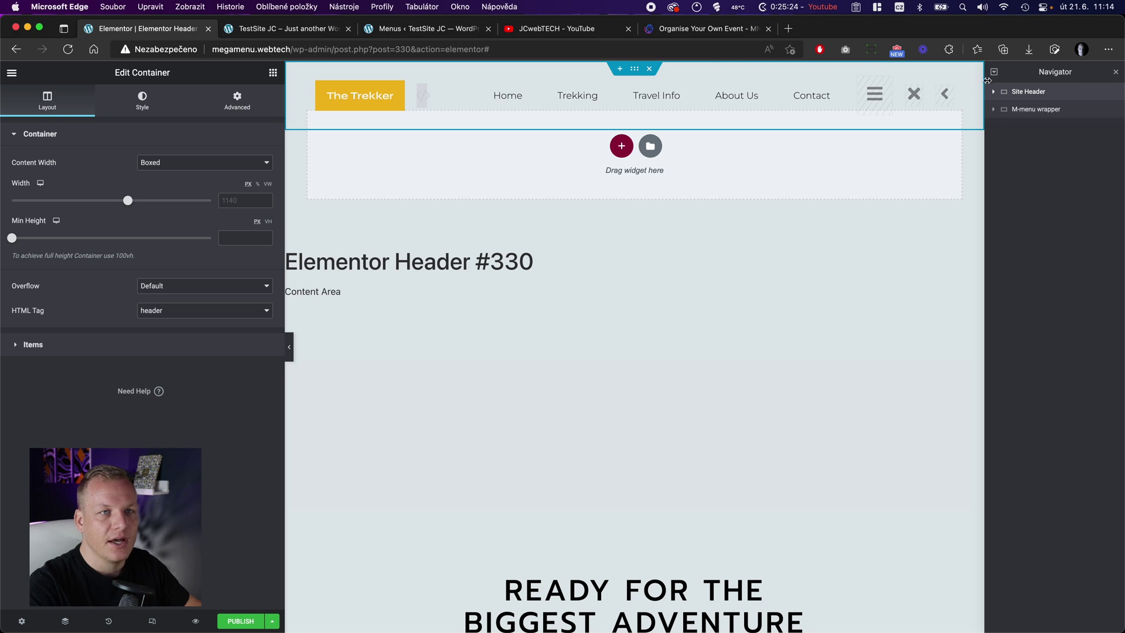
{"action": "left_click", "coordinate": [993, 109]}
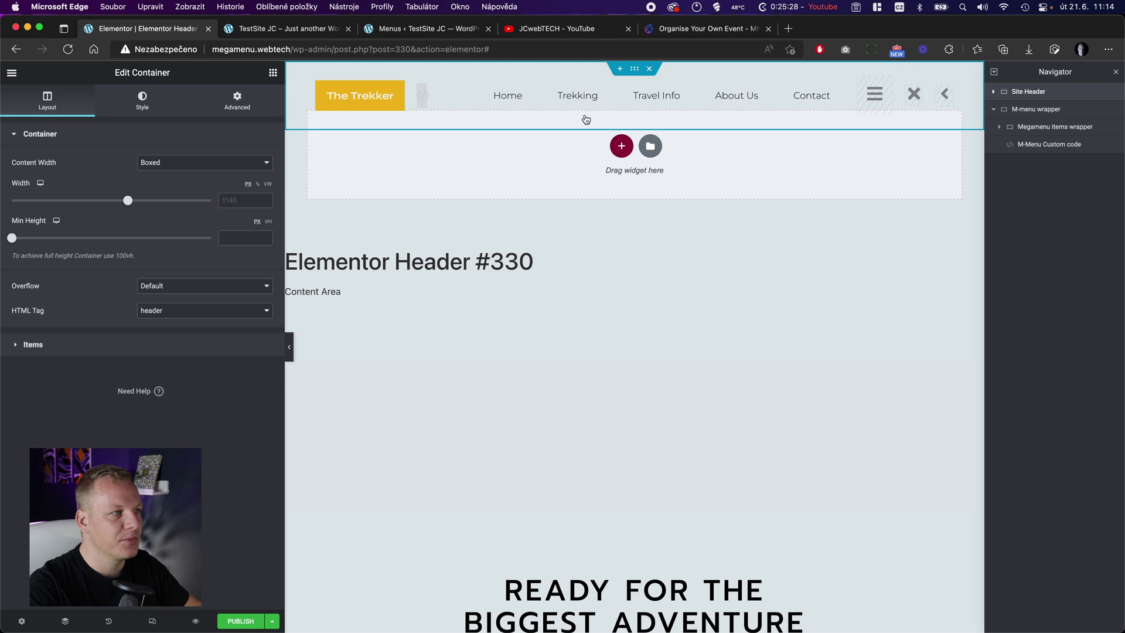
{"action": "left_click", "coordinate": [1029, 145]}
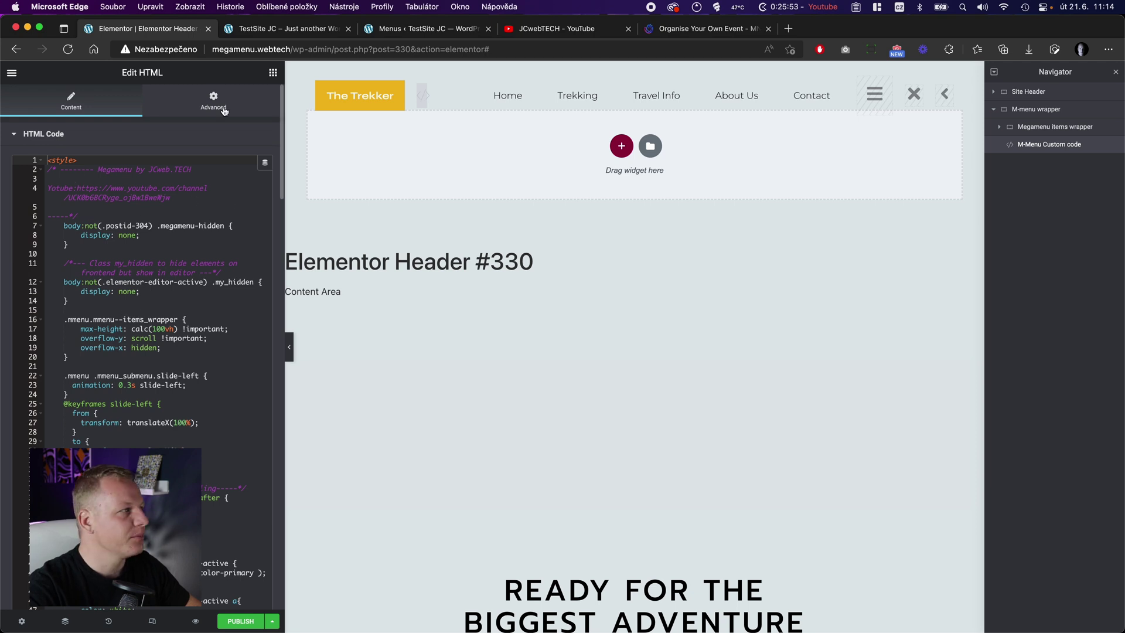
Check the site's mobile preview and the Primary Menu structure in the WordPress admin
{"action": "left_click", "coordinate": [275, 28]}
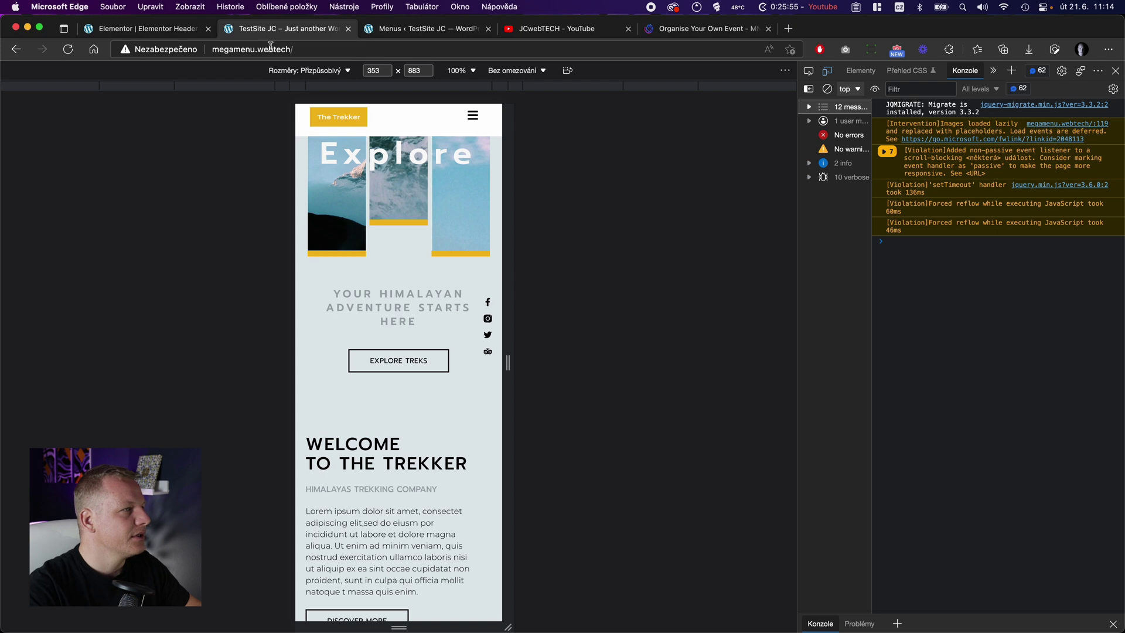
{"action": "left_click", "coordinate": [412, 30]}
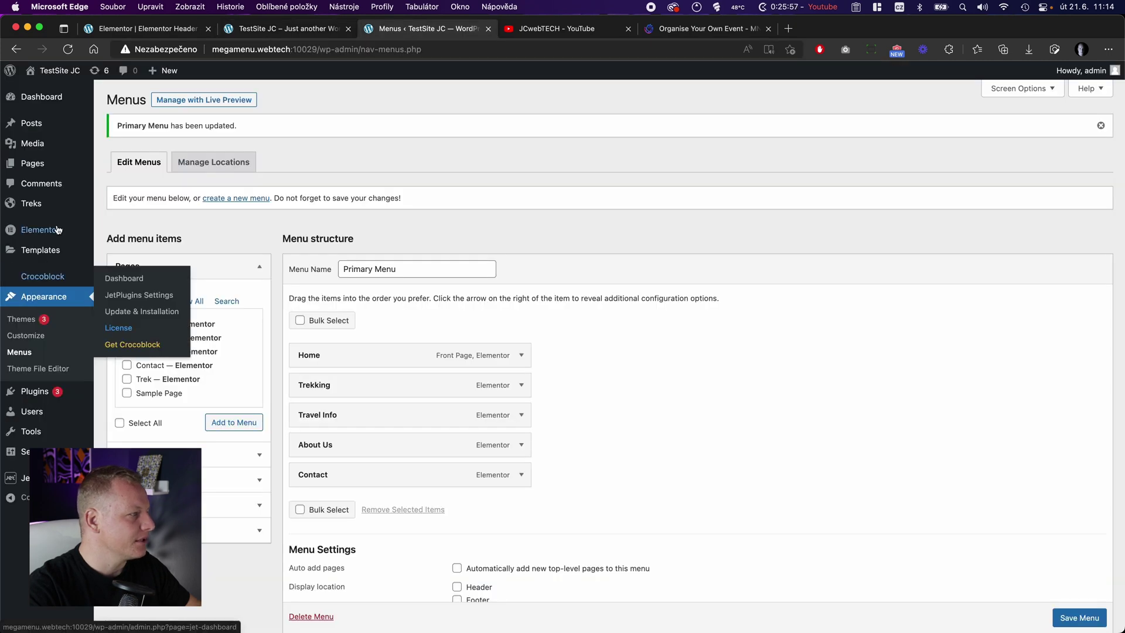
{"action": "mouse_move", "coordinate": [57, 237]}
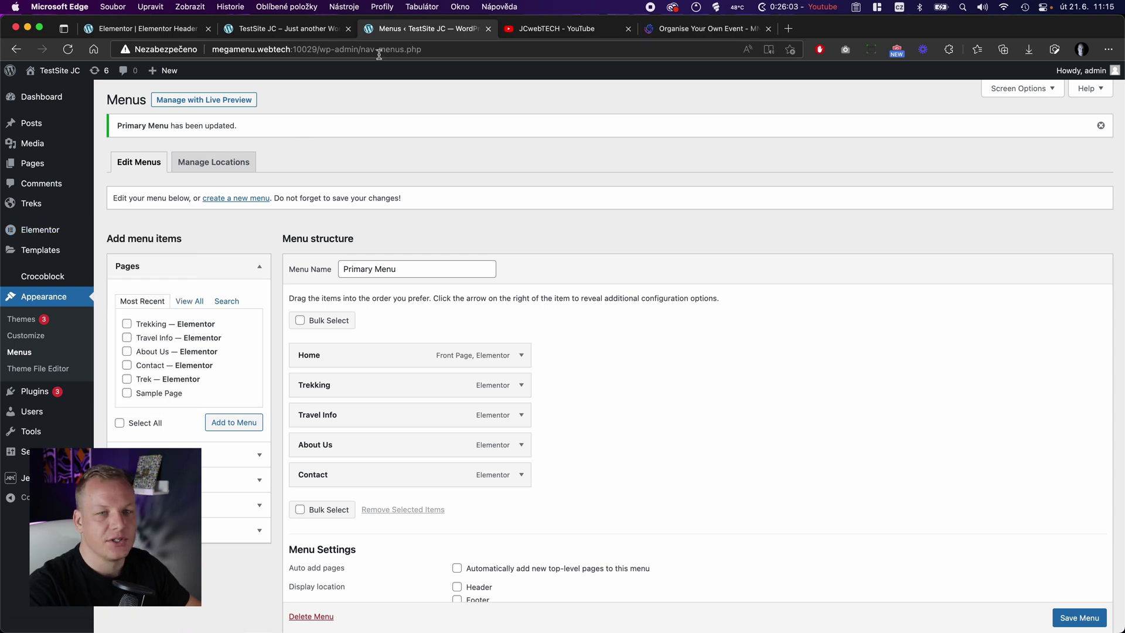
{"action": "left_click", "coordinate": [280, 33]}
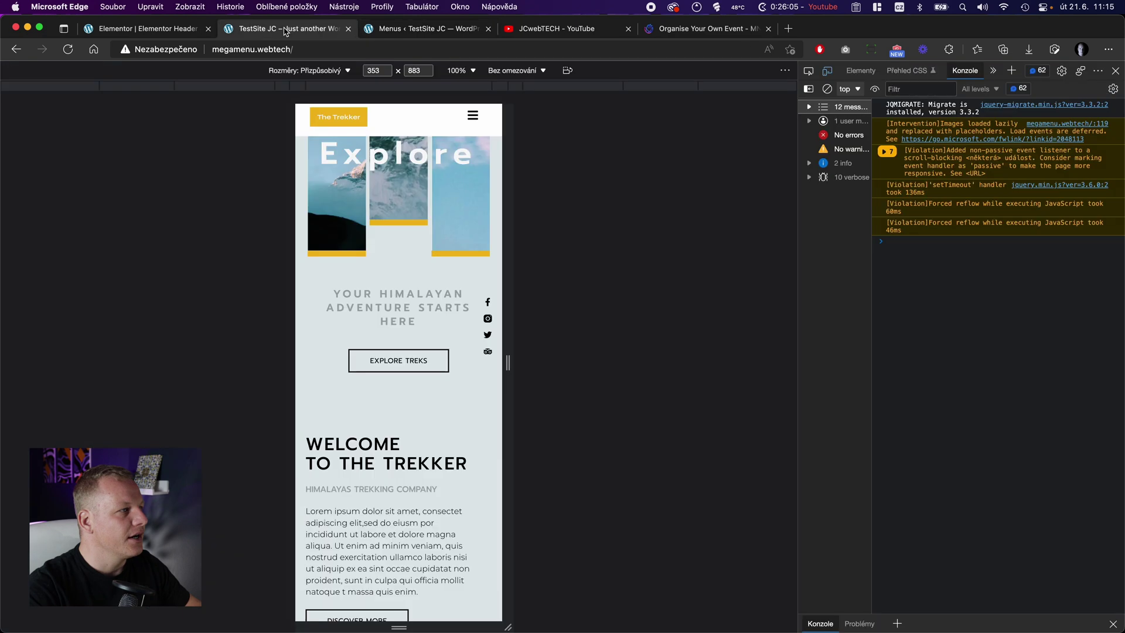
Copy the header's post ID 330 from its editor URL into the .megamenu-hidden rule so the selector reads .postid-330
{"action": "left_click", "coordinate": [168, 30]}
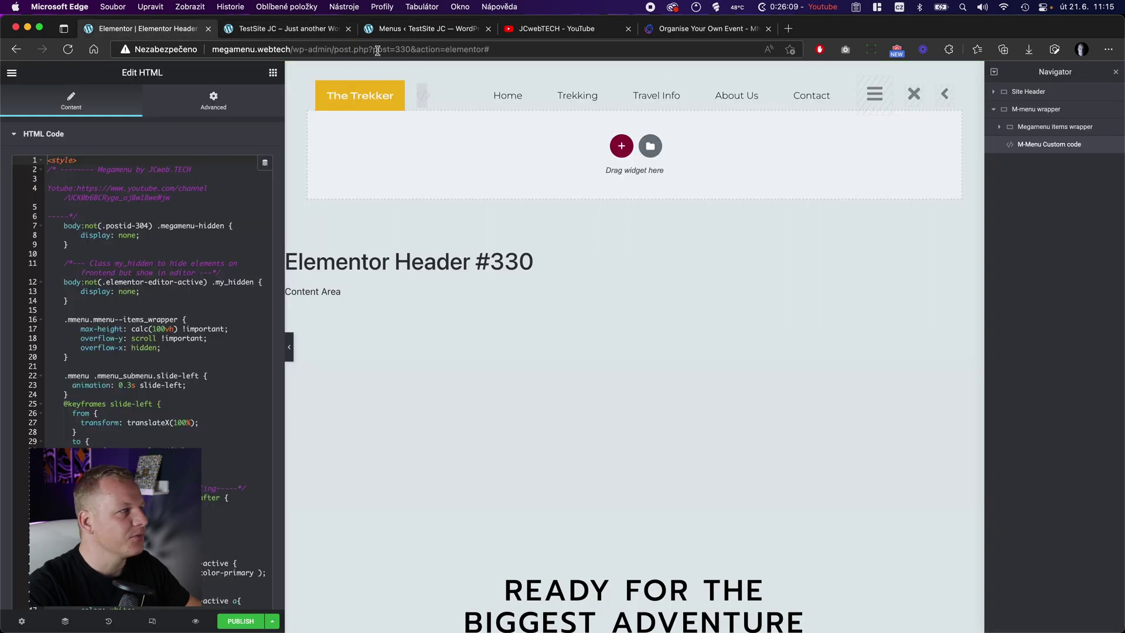
{"action": "double_click", "coordinate": [404, 49]}
{"action": "key", "text": "ctrl+c"}
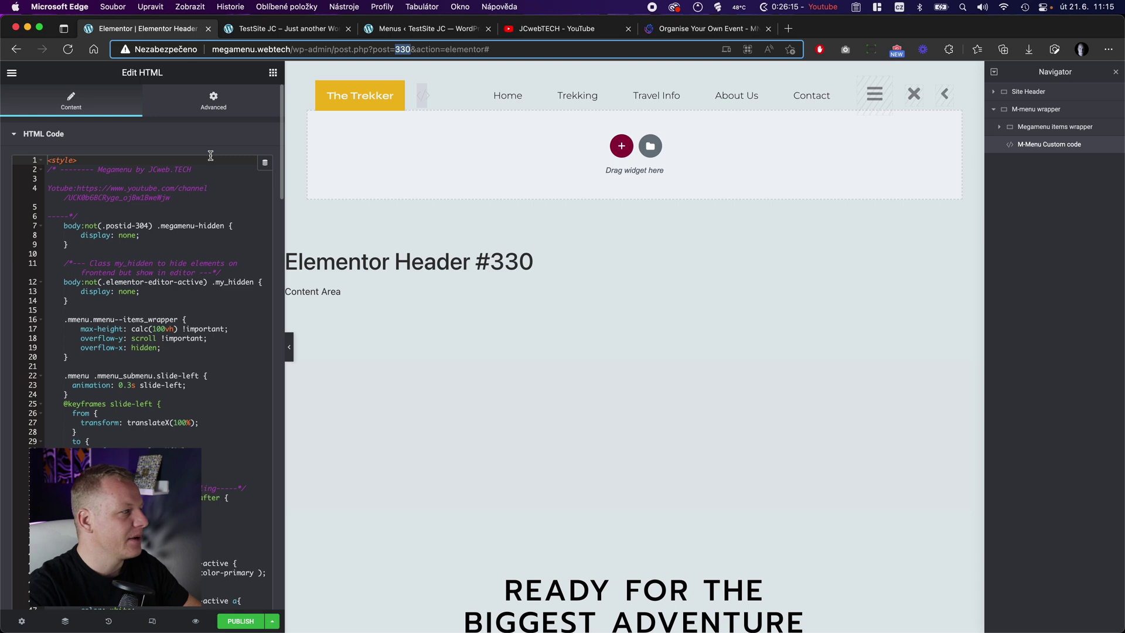
{"action": "double_click", "coordinate": [137, 226]}
{"action": "key", "text": "ctrl+v"}
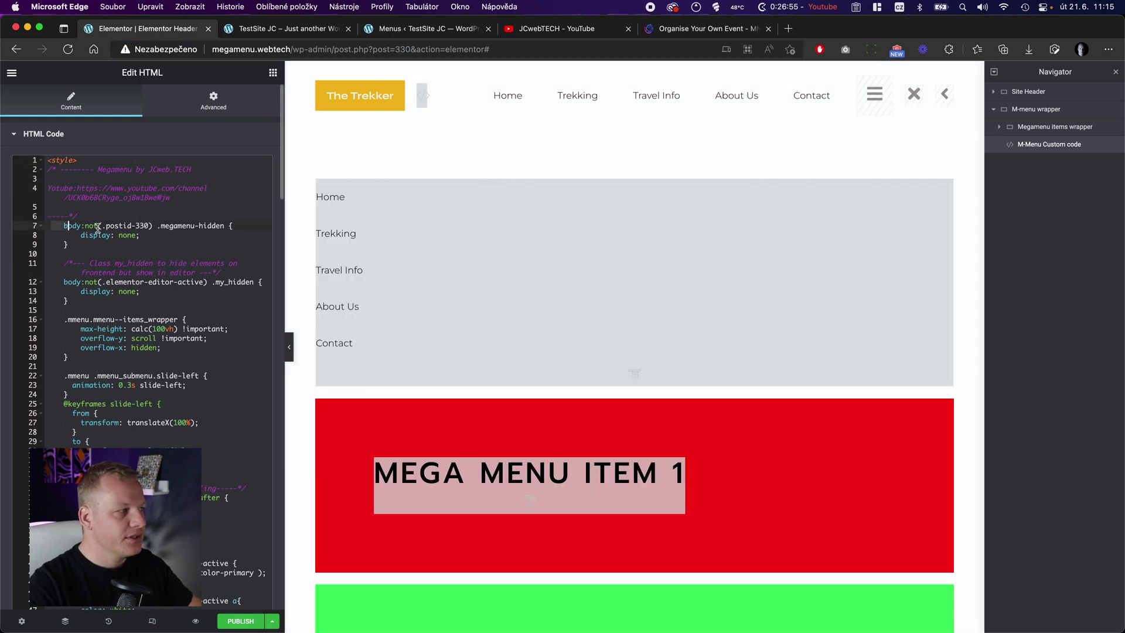
{"action": "left_click_drag", "start_coordinate": [98, 228], "coordinate": [177, 250]}
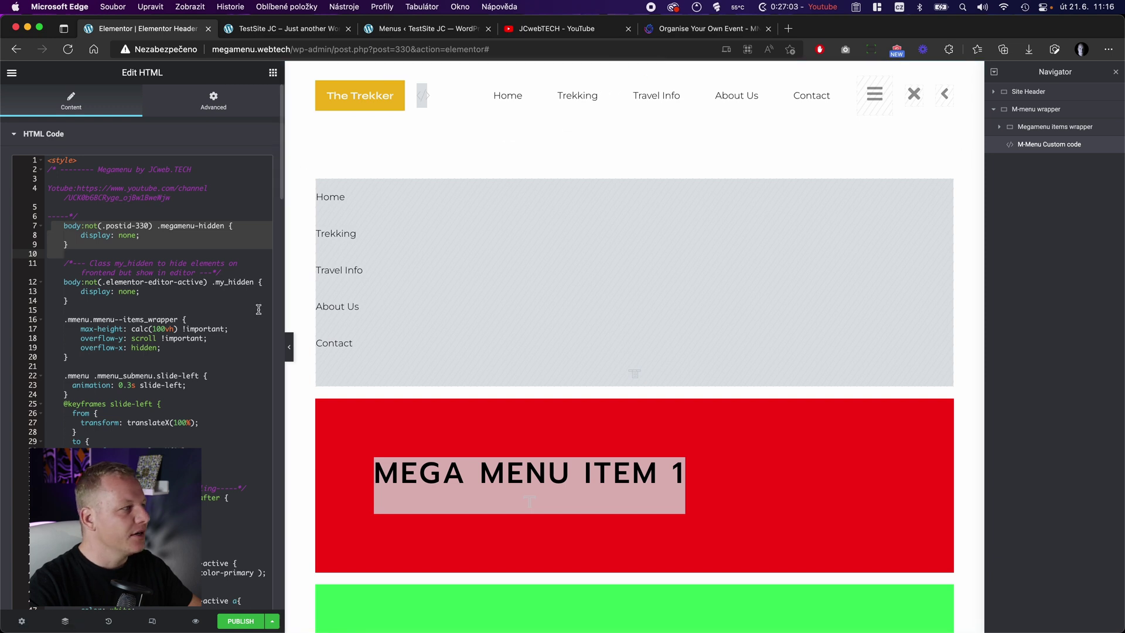
{"action": "scroll", "coordinate": [326, 464], "scroll_direction": "down", "scroll_amount": 3}
{"action": "scroll", "coordinate": [326, 459], "scroll_direction": "up", "scroll_amount": 3}
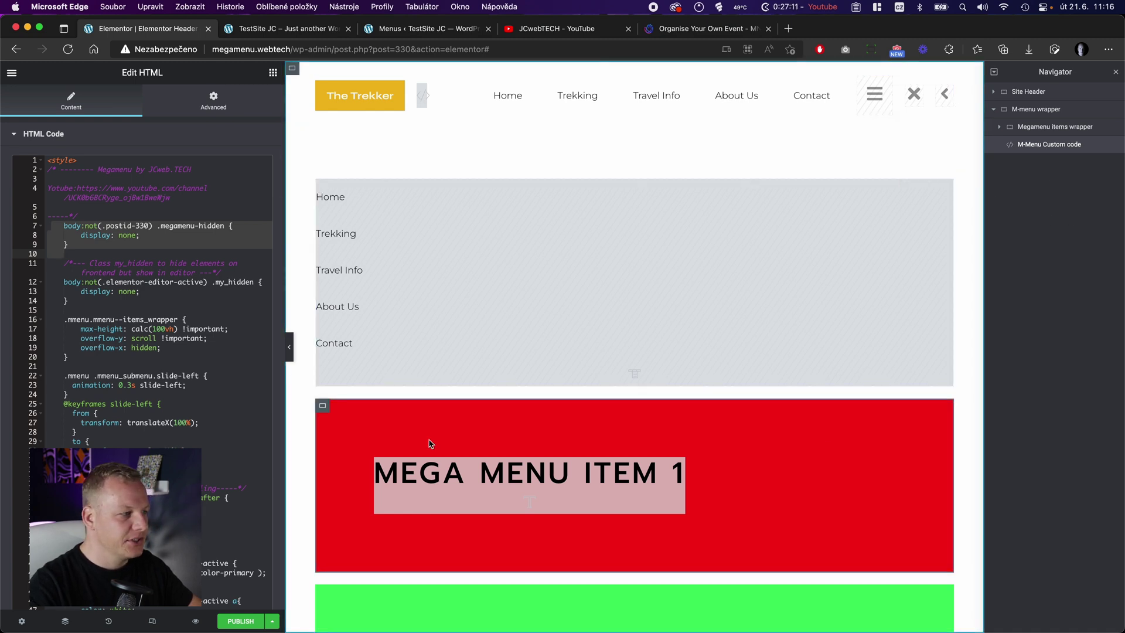
{"action": "scroll", "coordinate": [431, 443], "scroll_direction": "down", "scroll_amount": 2}
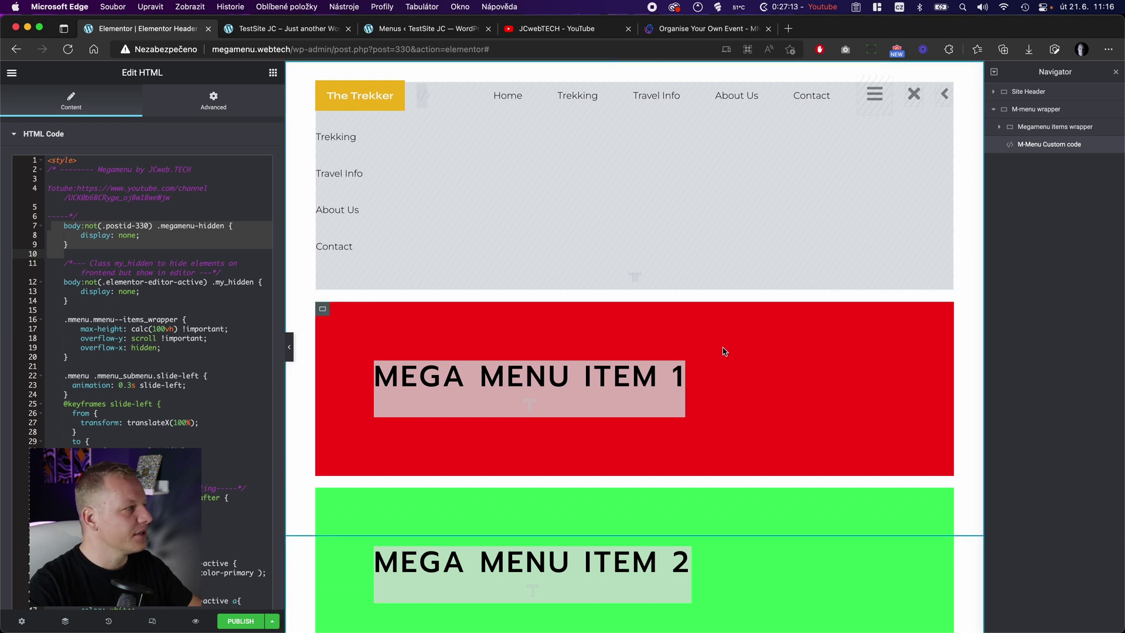
{"action": "left_click", "coordinate": [143, 219]}
{"action": "left_click", "coordinate": [142, 225]}
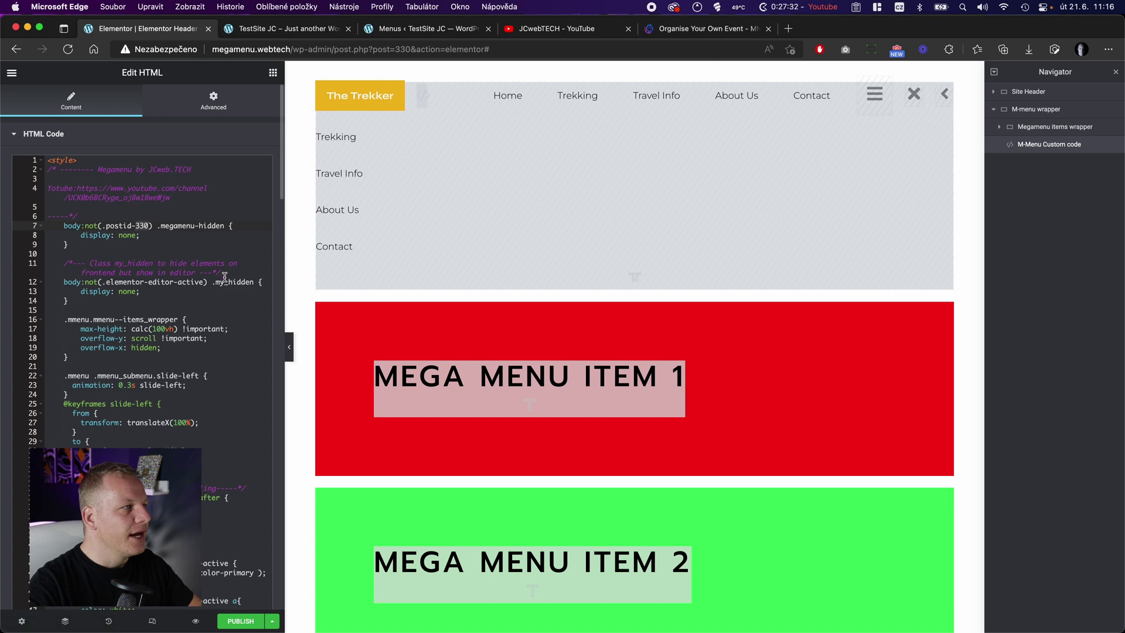
Switch to the WordPress Menus page and enable the CSS Classes advanced menu property in its screen options
{"action": "left_click", "coordinate": [400, 31]}
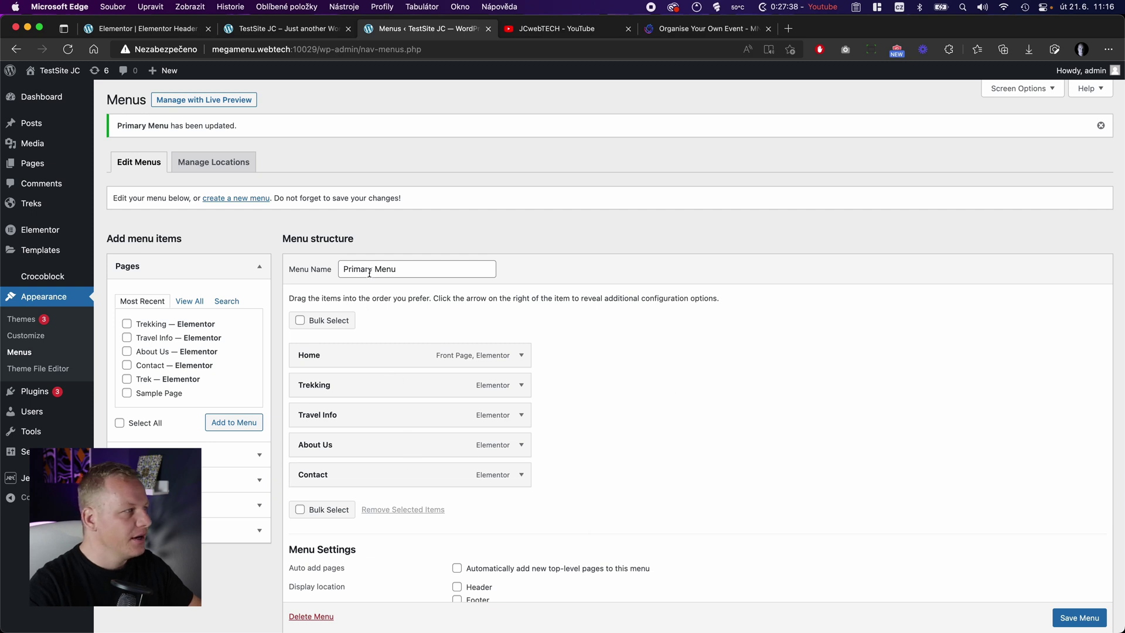
{"action": "left_click", "coordinate": [1035, 91]}
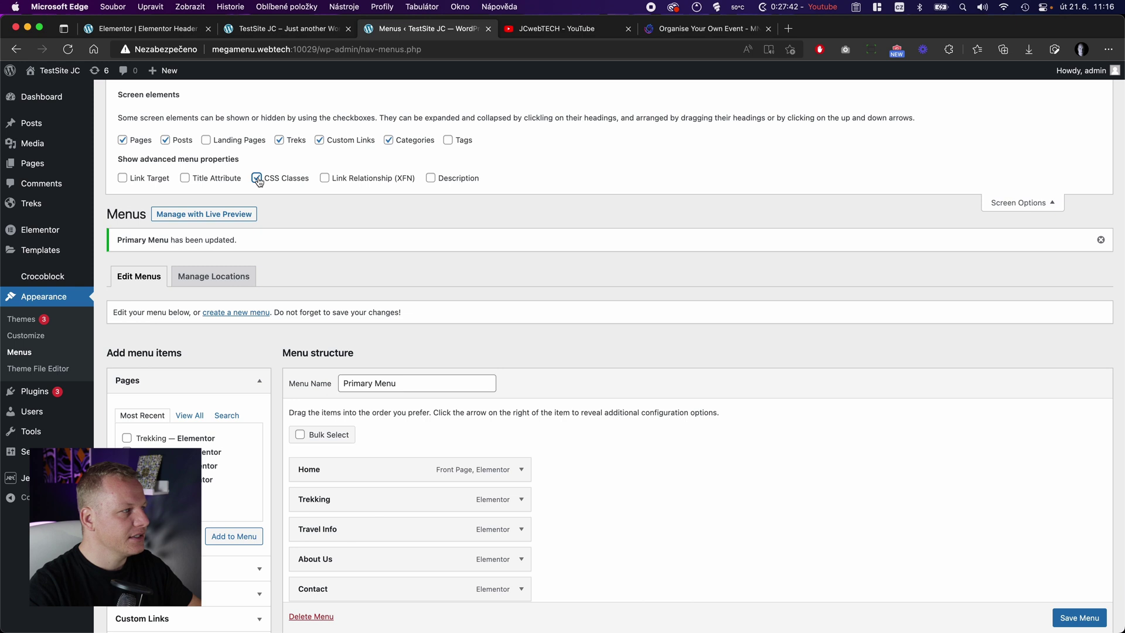
{"action": "left_click", "coordinate": [1026, 203]}
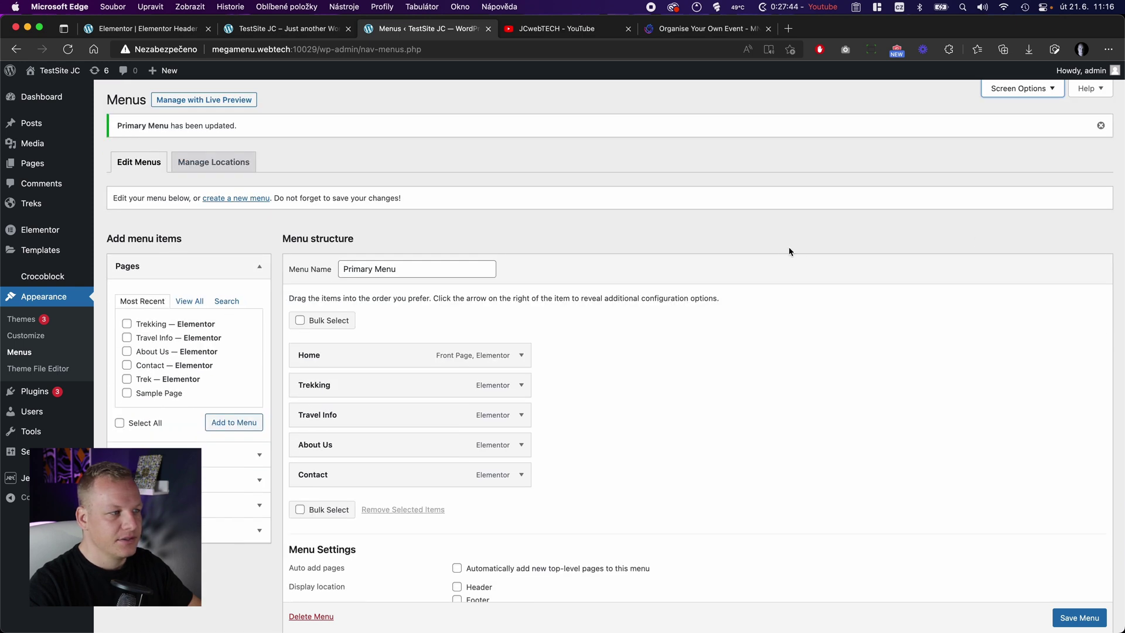
Add the CSS classes "mmenu mmenu--nav" to the Trekking item of the Primary Menu and collapse the item
{"action": "left_click", "coordinate": [520, 386]}
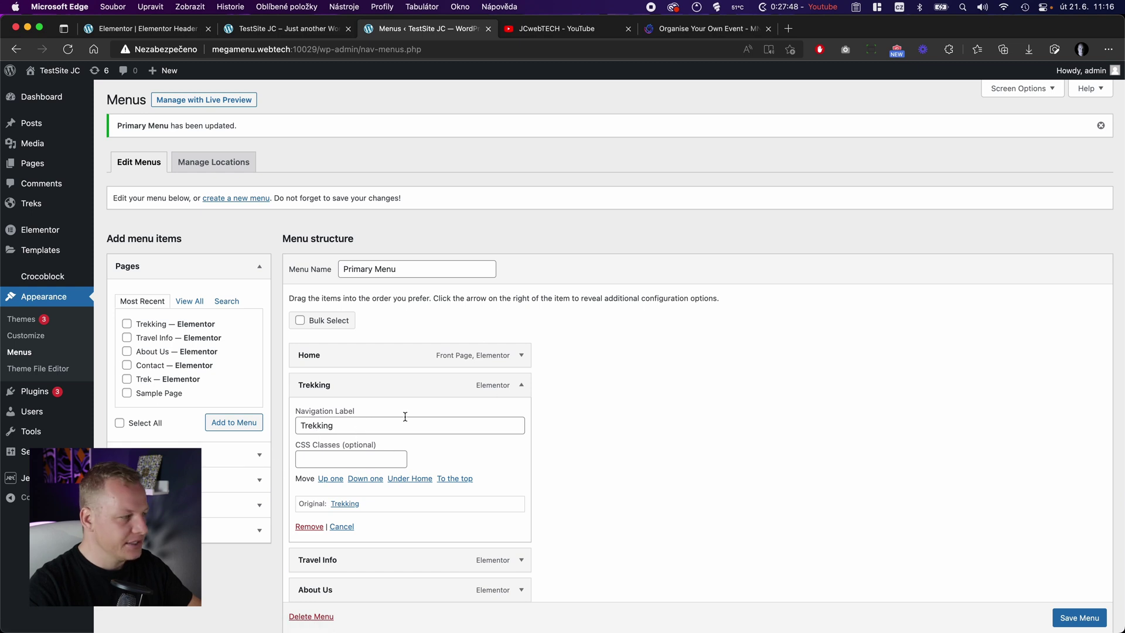
{"action": "left_click", "coordinate": [373, 459]}
{"action": "key", "text": "super+shift+v"}
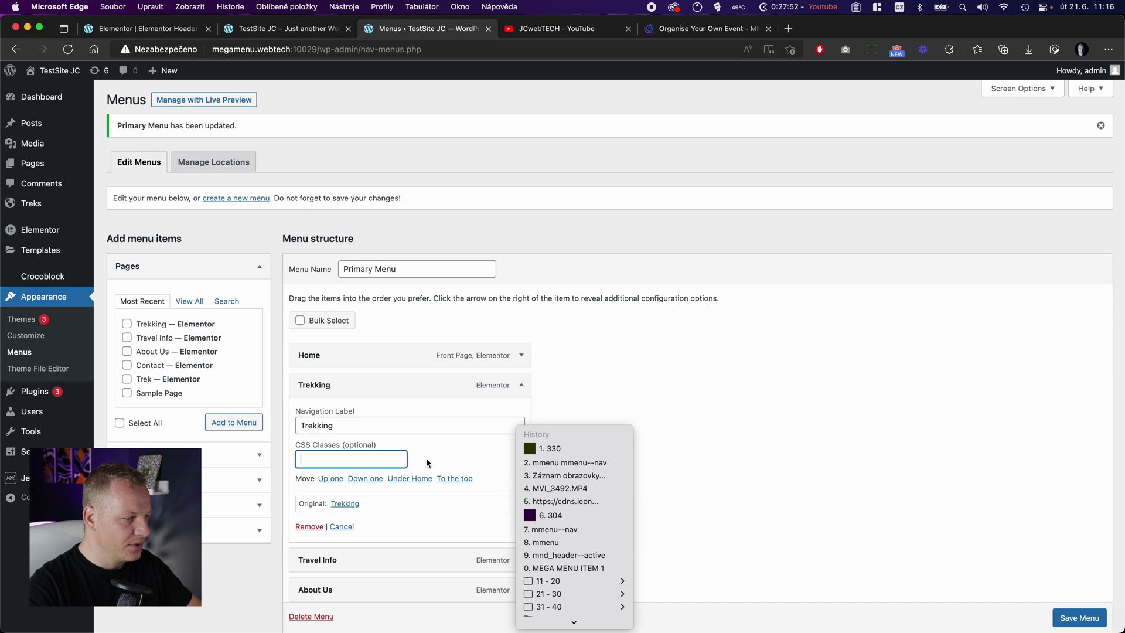
{"action": "left_click", "coordinate": [589, 464]}
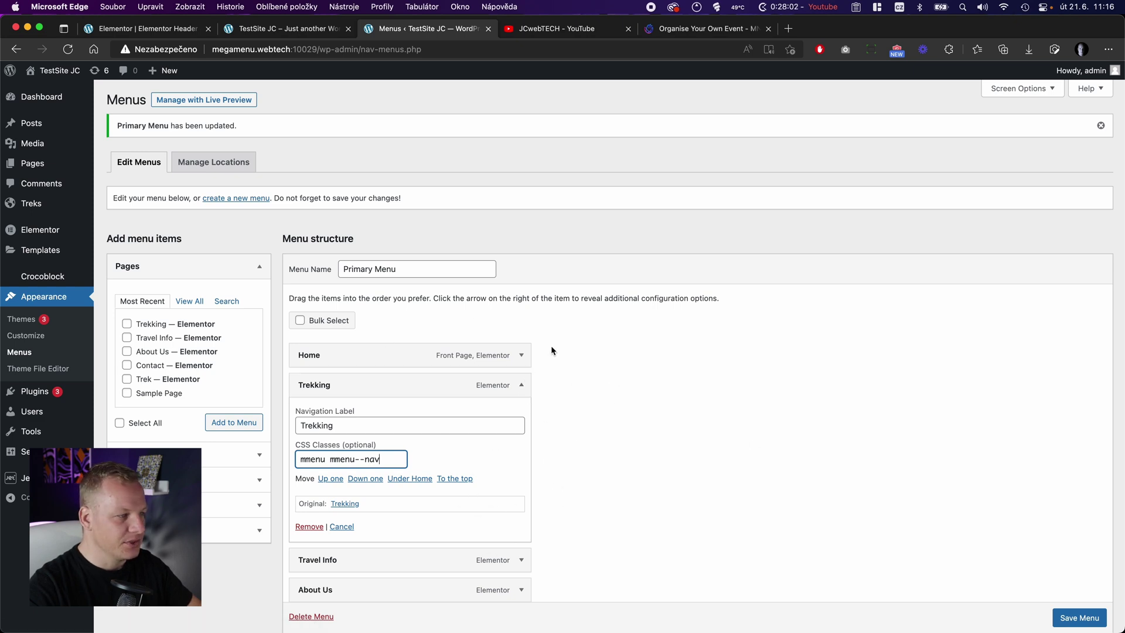
{"action": "left_click", "coordinate": [519, 387]}
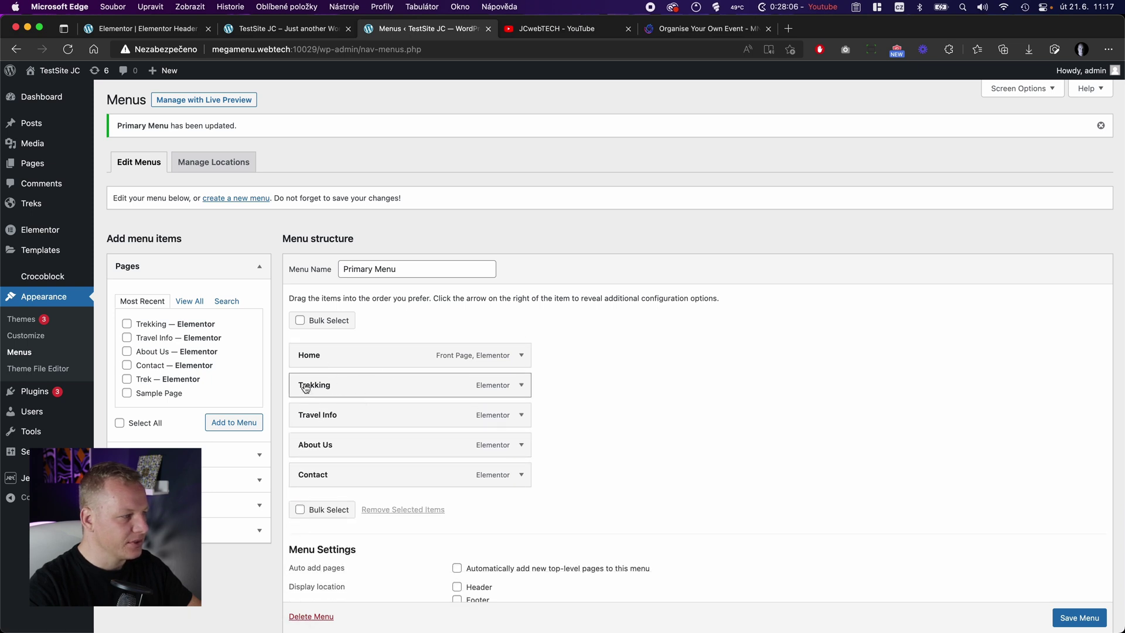
Give the Travel Info menu item the CSS classes "mmenu mmenu--nav" and collapse its settings
{"action": "left_click", "coordinate": [521, 415]}
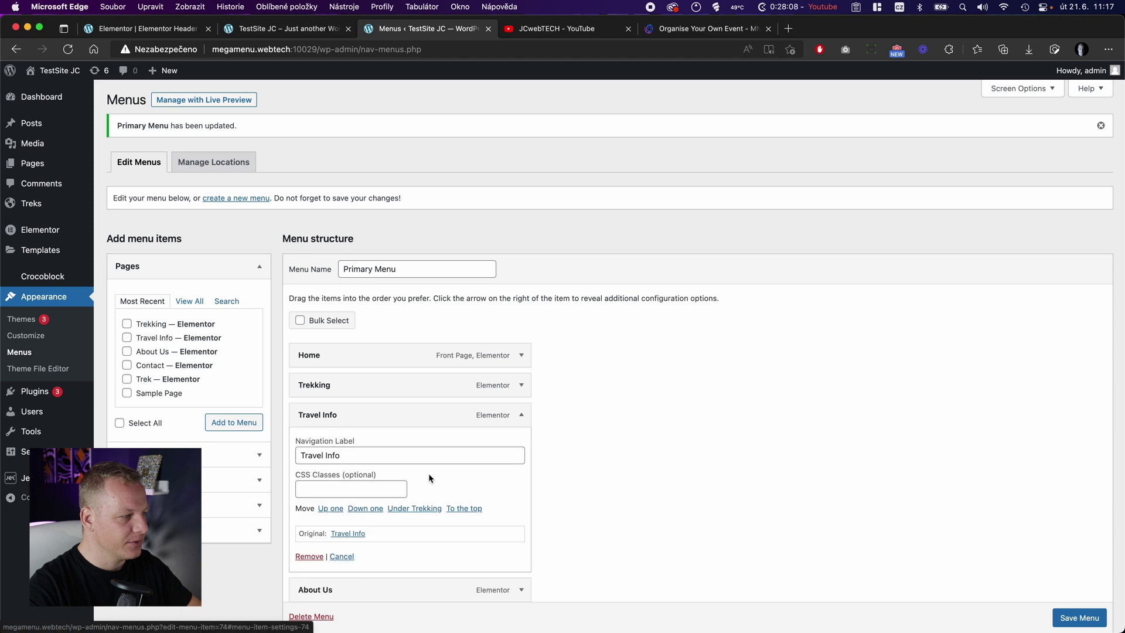
{"action": "scroll", "coordinate": [410, 469], "scroll_direction": "down", "scroll_amount": 2}
{"action": "left_click", "coordinate": [308, 447]}
{"action": "key", "text": "super+shift+v"}
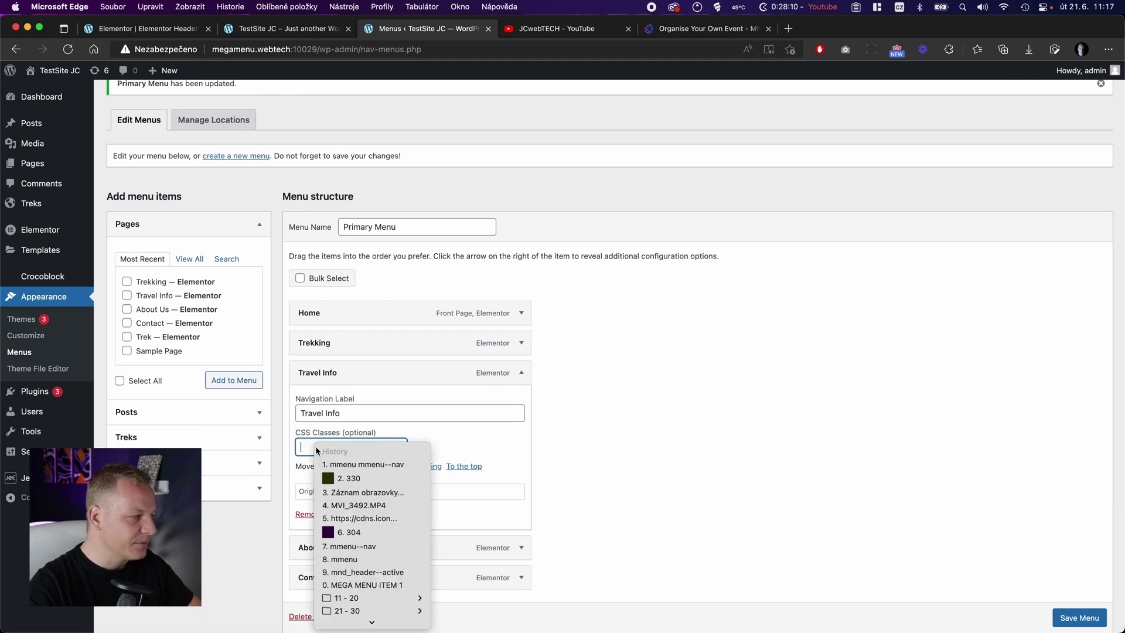
{"action": "left_click", "coordinate": [369, 465]}
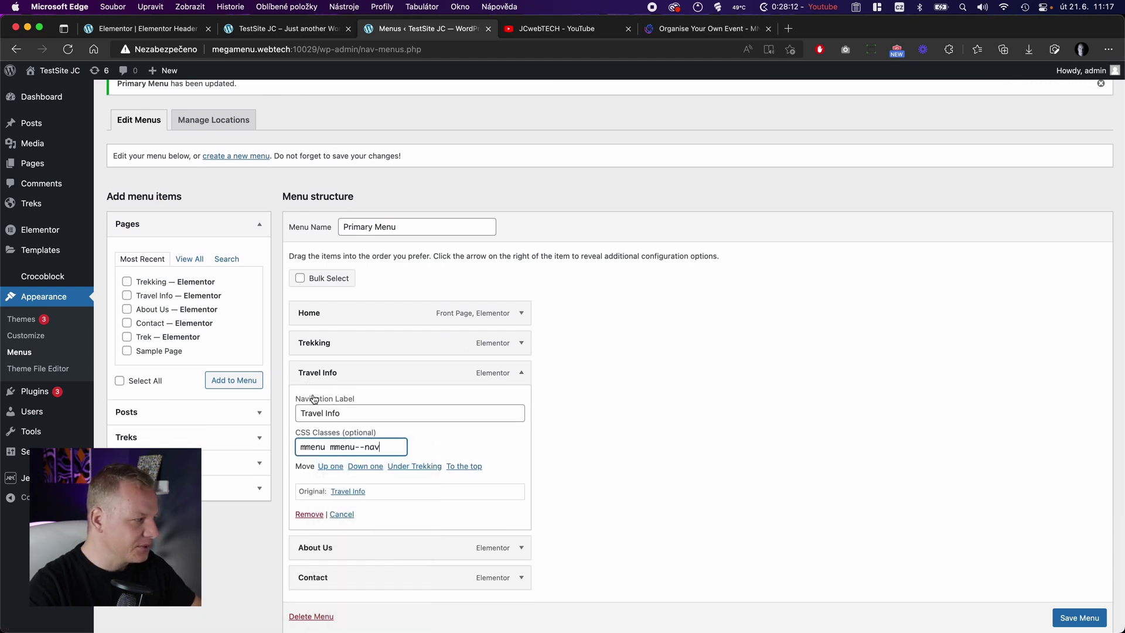
{"action": "left_click", "coordinate": [524, 373]}
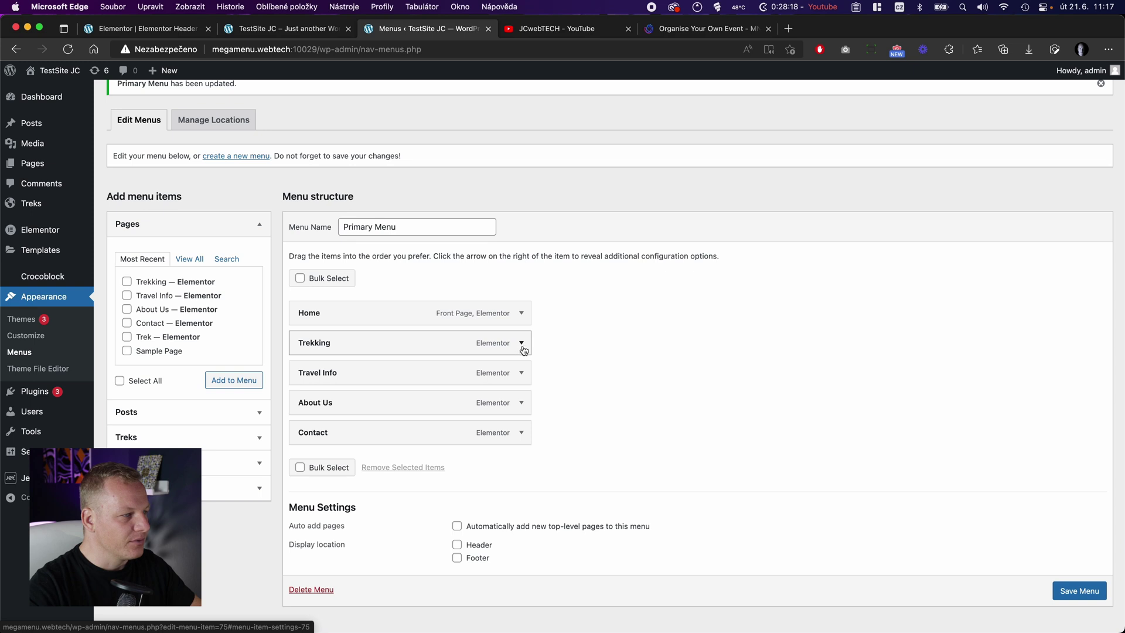
Recheck the Trekking item's CSS classes and save the Primary Menu
{"action": "left_click", "coordinate": [524, 348]}
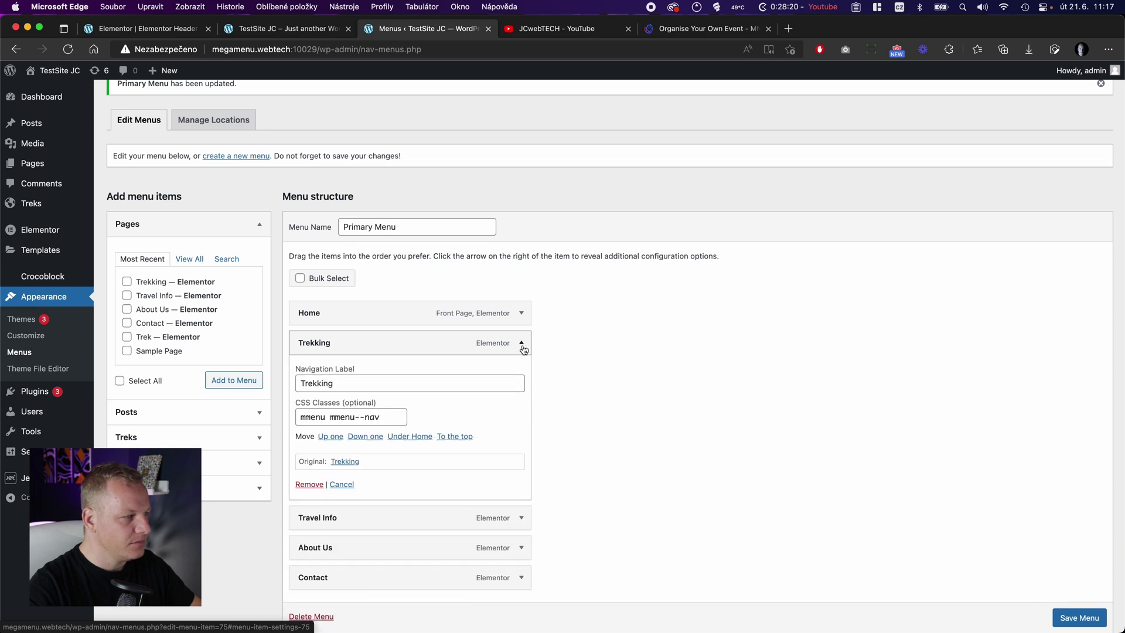
{"action": "left_click", "coordinate": [523, 348]}
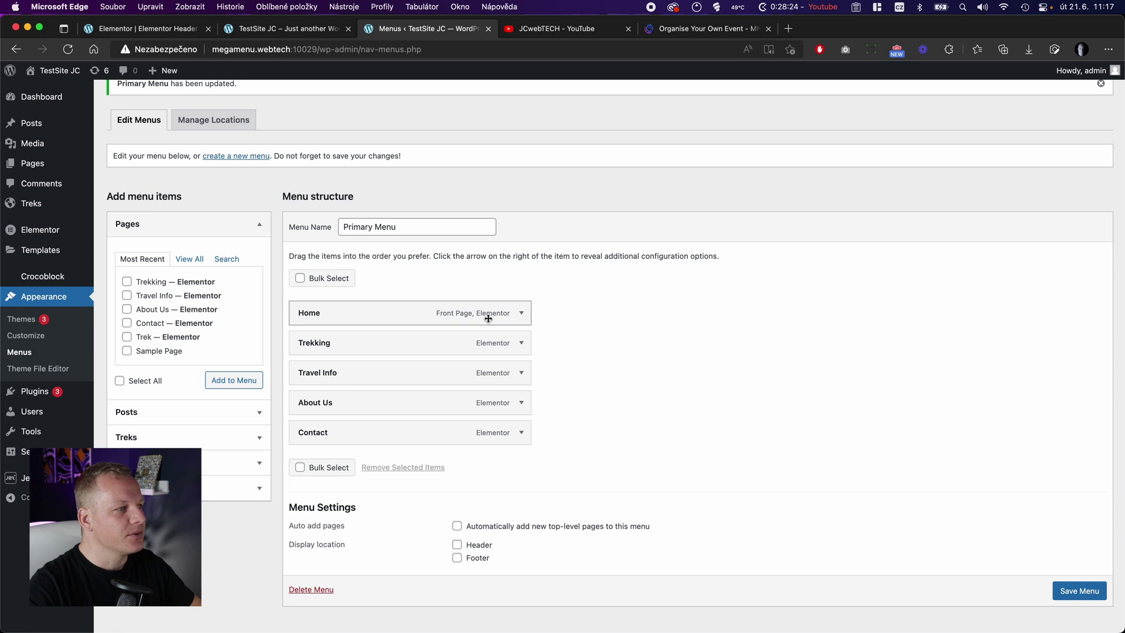
{"action": "scroll", "coordinate": [1078, 594], "scroll_direction": "down", "scroll_amount": 1}
{"action": "left_click", "coordinate": [1080, 596]}
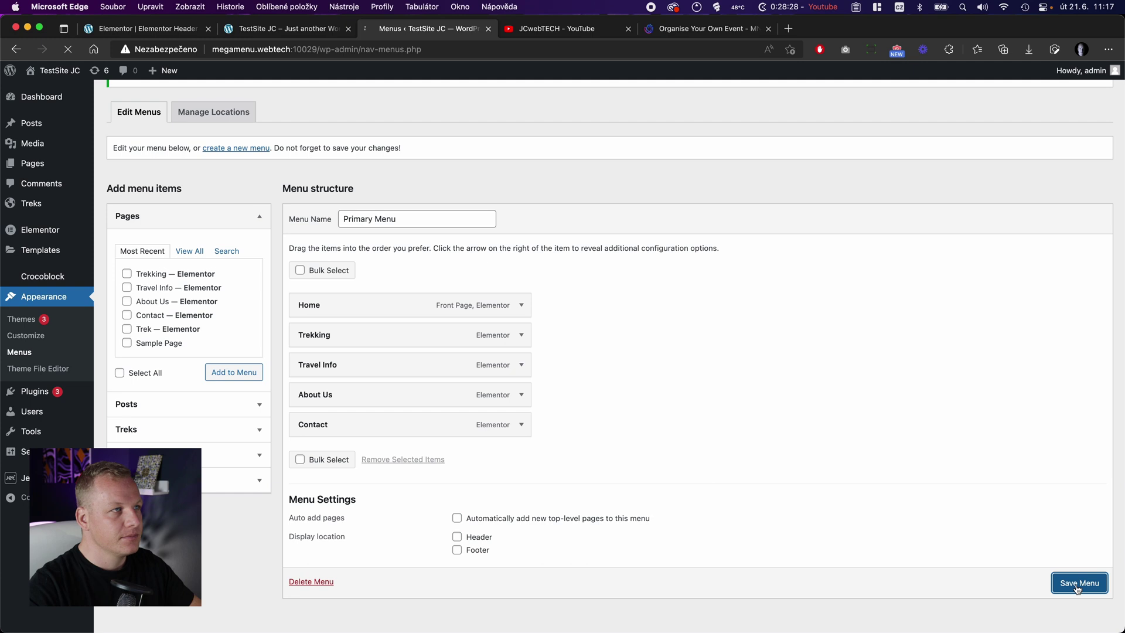
Publish the Elementor header template with a display condition that includes the Entire Site
{"action": "left_click", "coordinate": [282, 35]}
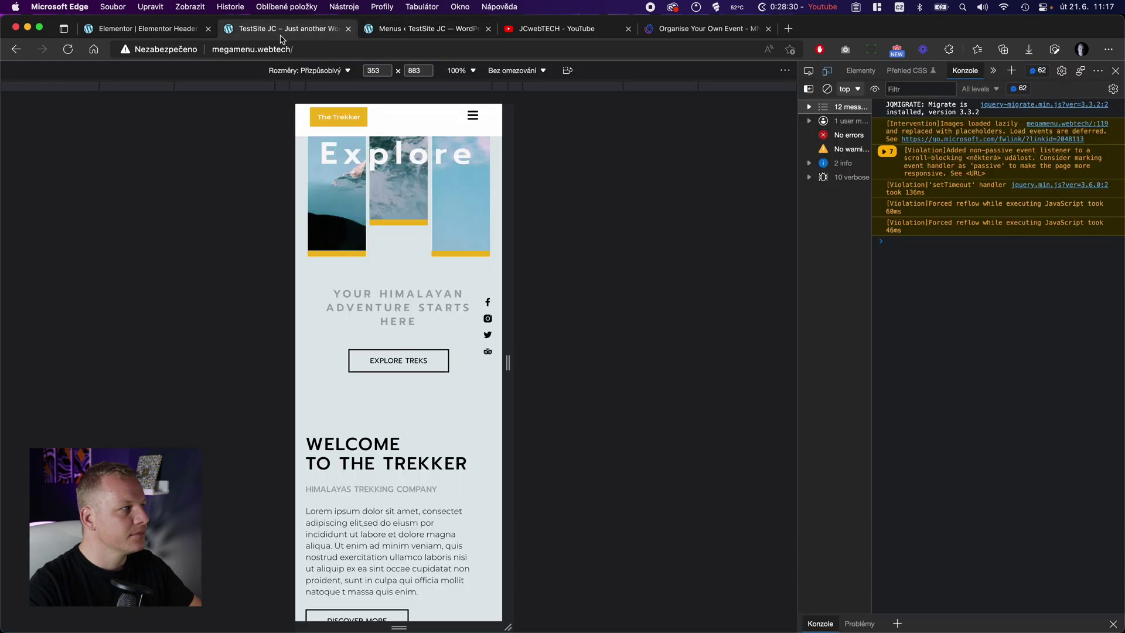
{"action": "left_click", "coordinate": [139, 30]}
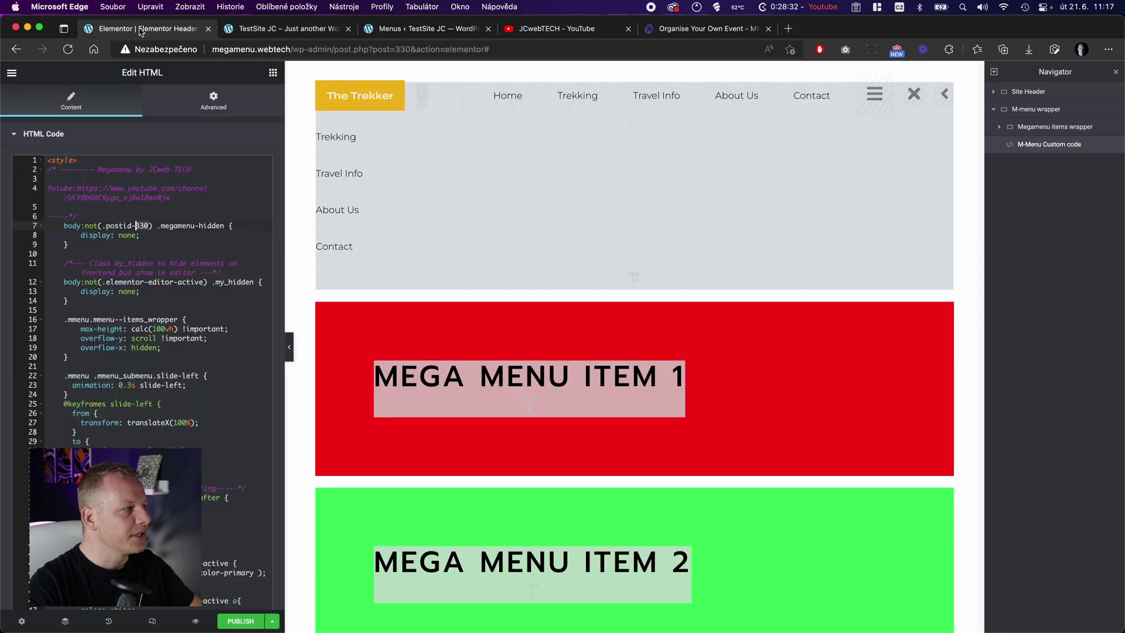
{"action": "left_click", "coordinate": [251, 624]}
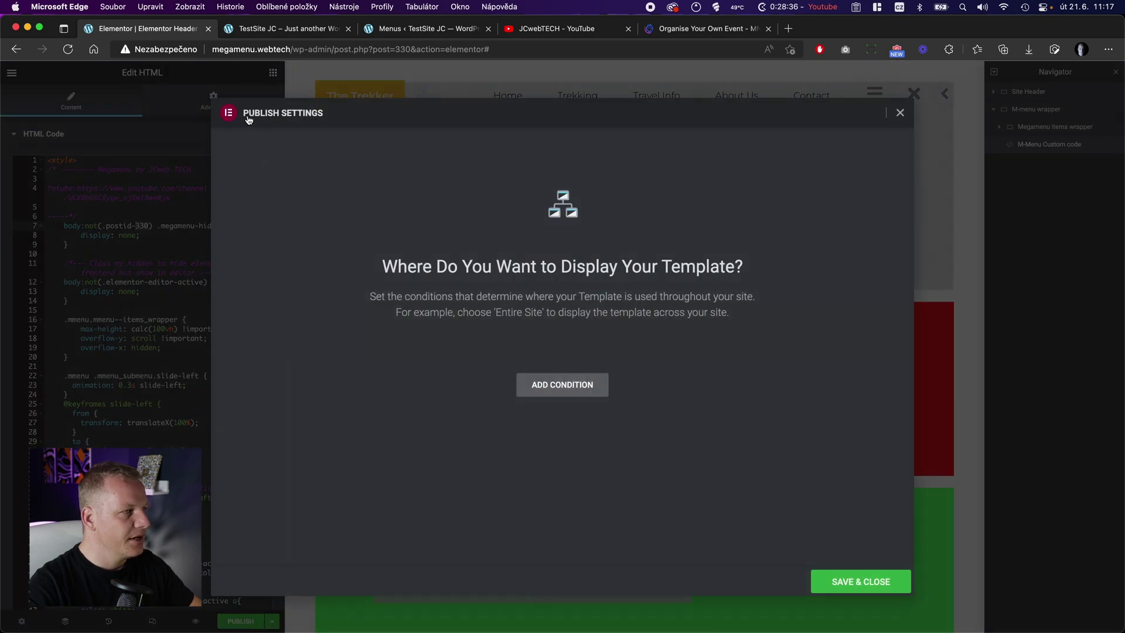
{"action": "left_click", "coordinate": [567, 387]}
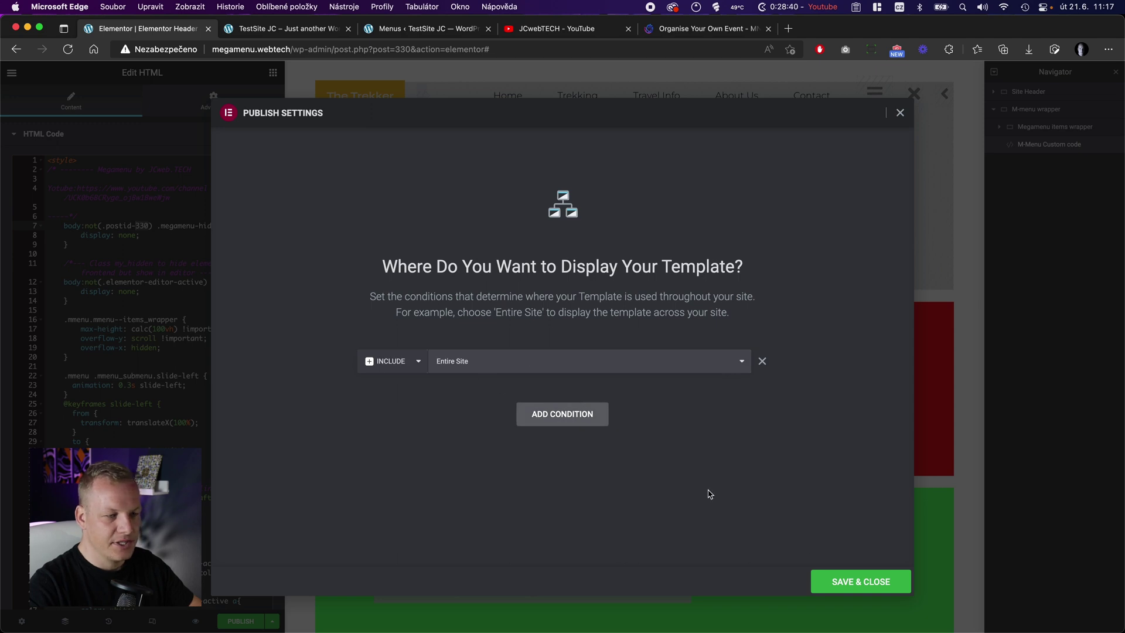
{"action": "left_click", "coordinate": [895, 582]}
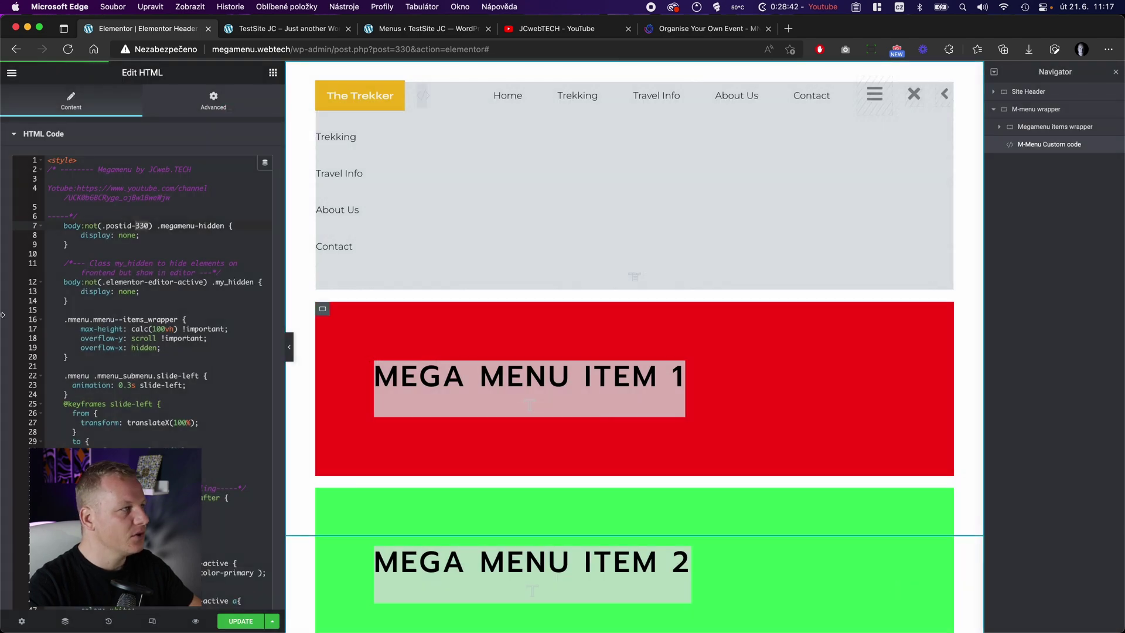
Reload the live site in desktop width and check the mega menu dropdowns of Trekking and Travel Info
{"action": "left_click", "coordinate": [276, 30]}
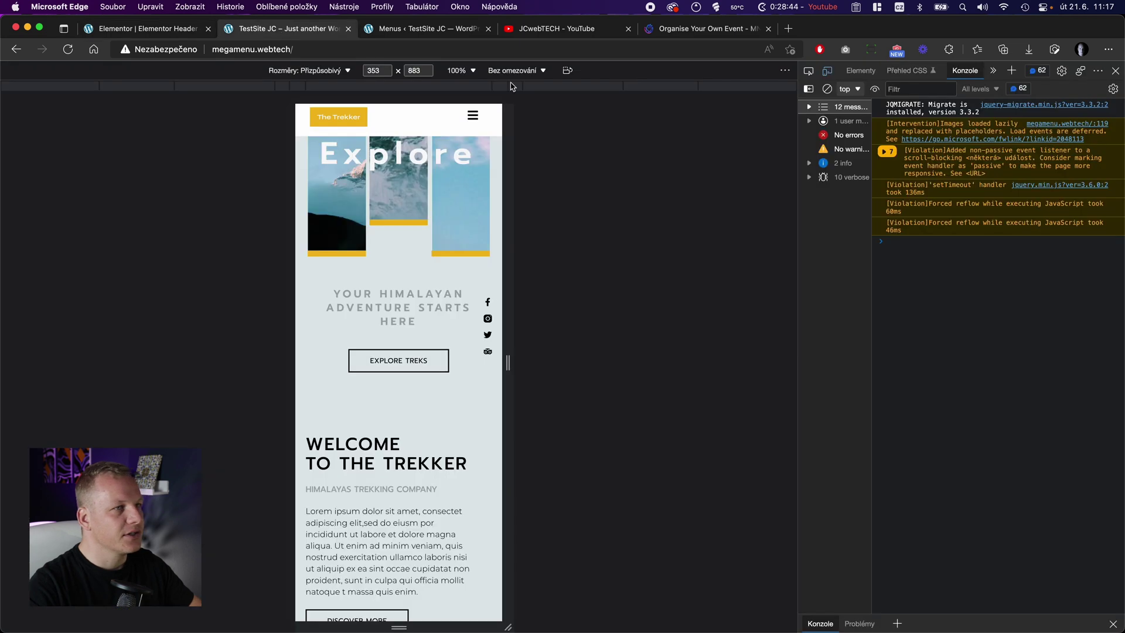
{"action": "left_click", "coordinate": [831, 74]}
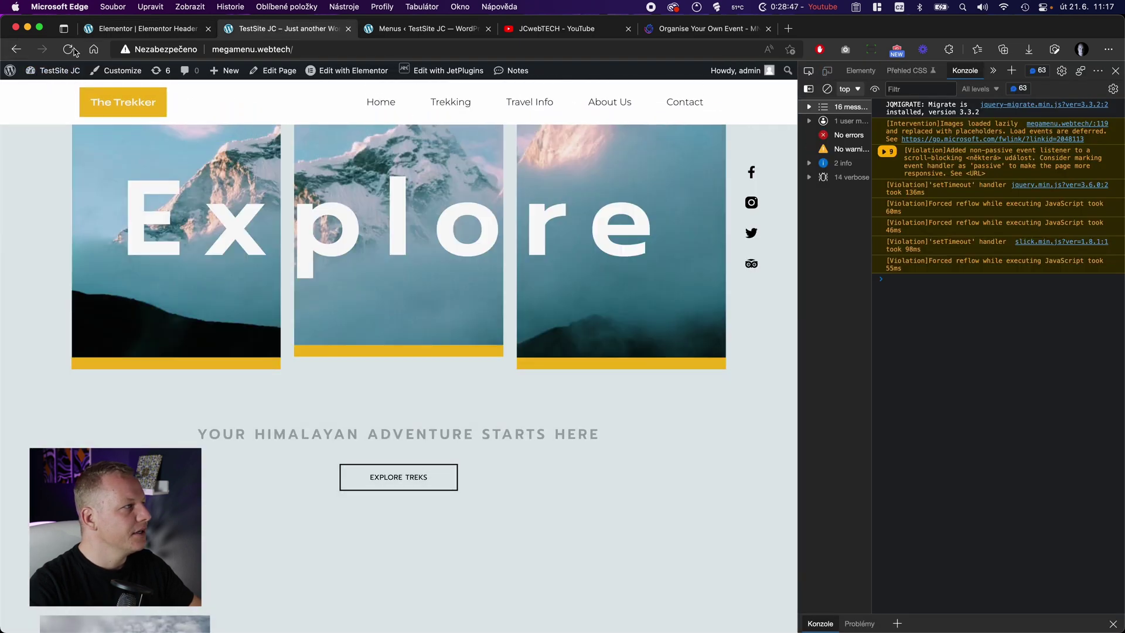
{"action": "left_click", "coordinate": [68, 50]}
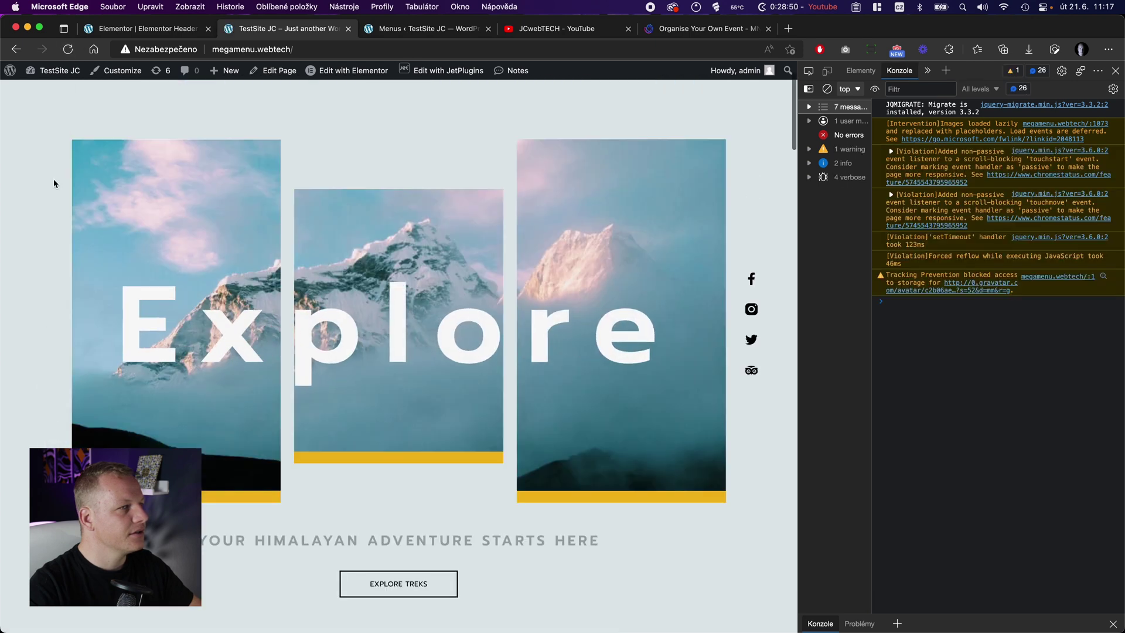
{"action": "scroll", "coordinate": [53, 190], "scroll_direction": "up", "scroll_amount": 3}
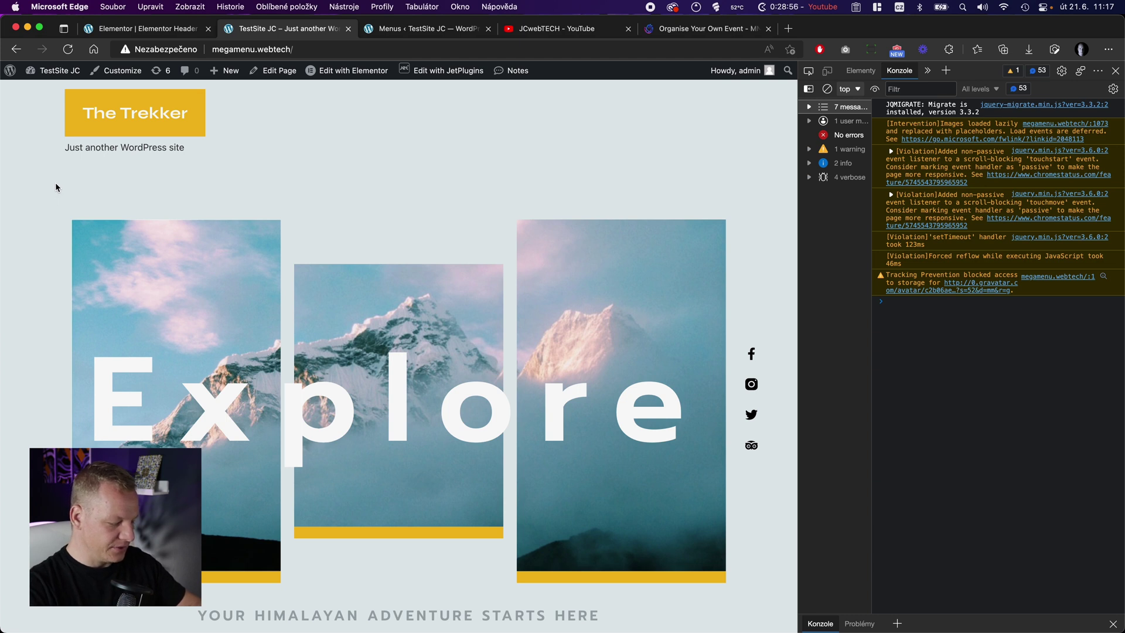
{"action": "key", "text": "super+r"}
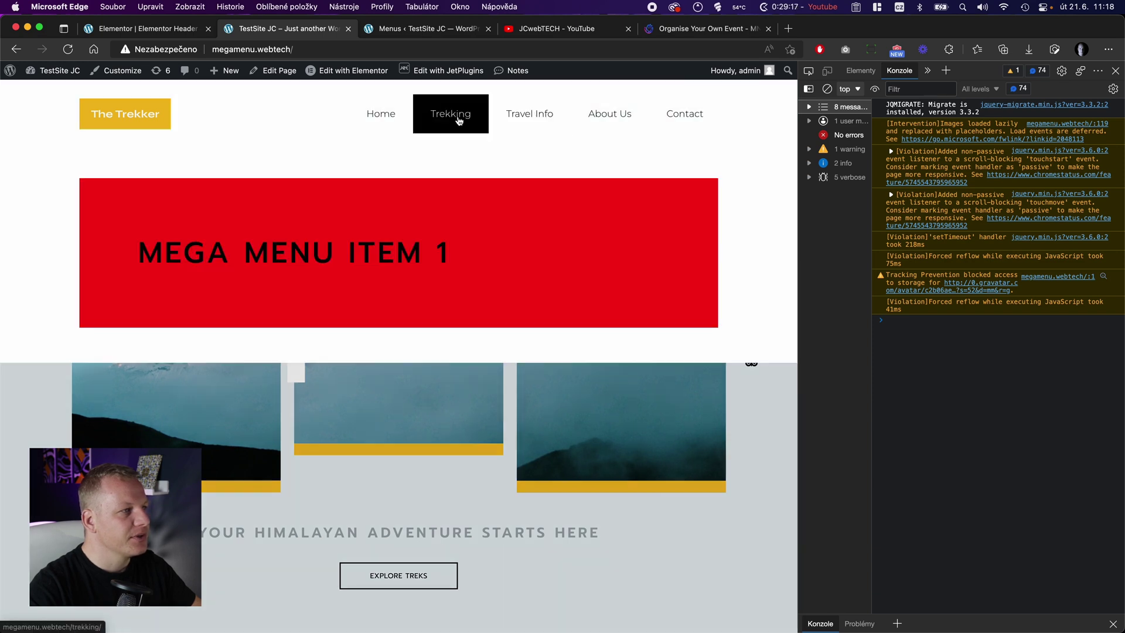
{"action": "mouse_move", "coordinate": [518, 123]}
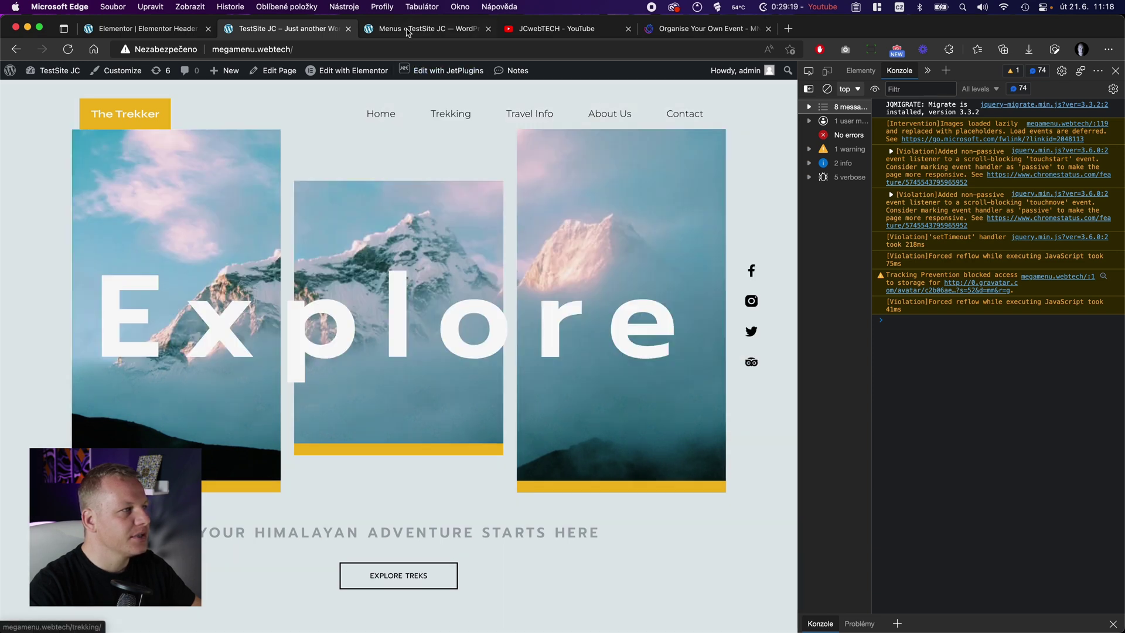
Return to the Primary Menu and review the CSS classes assigned to the Trekking item
{"action": "left_click", "coordinate": [410, 30]}
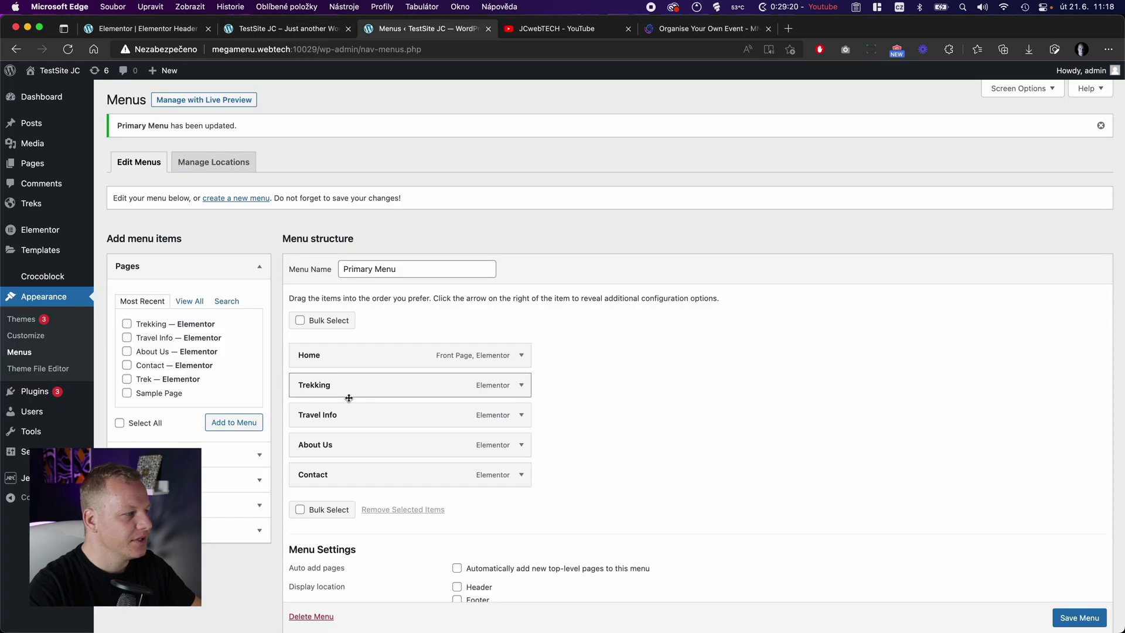
{"action": "left_click", "coordinate": [520, 385]}
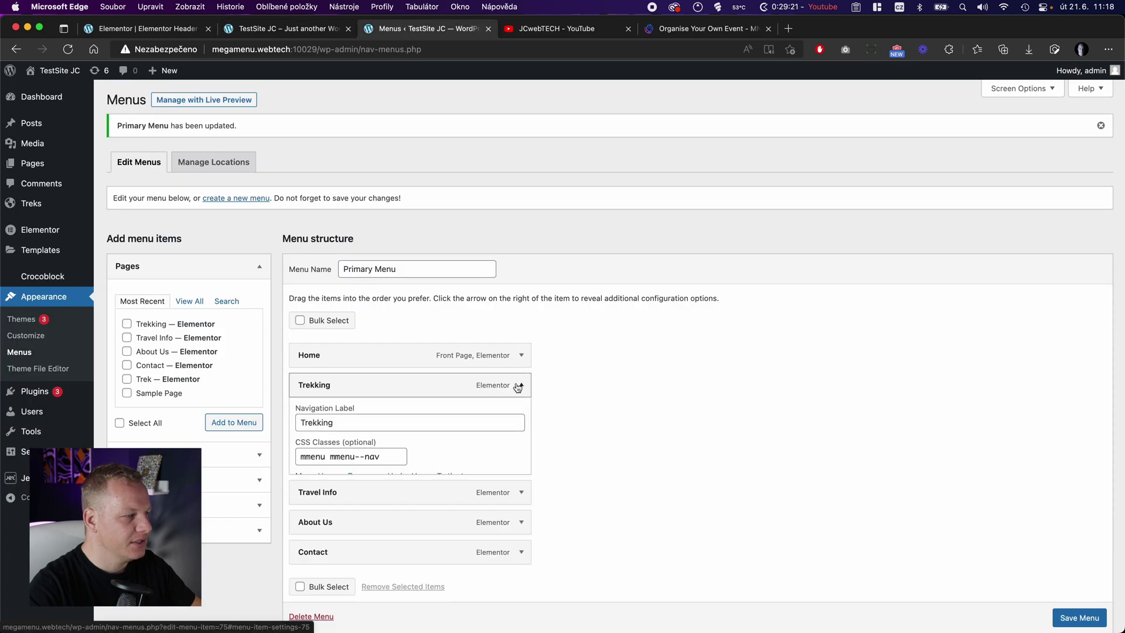
{"action": "triple_click", "coordinate": [380, 455]}
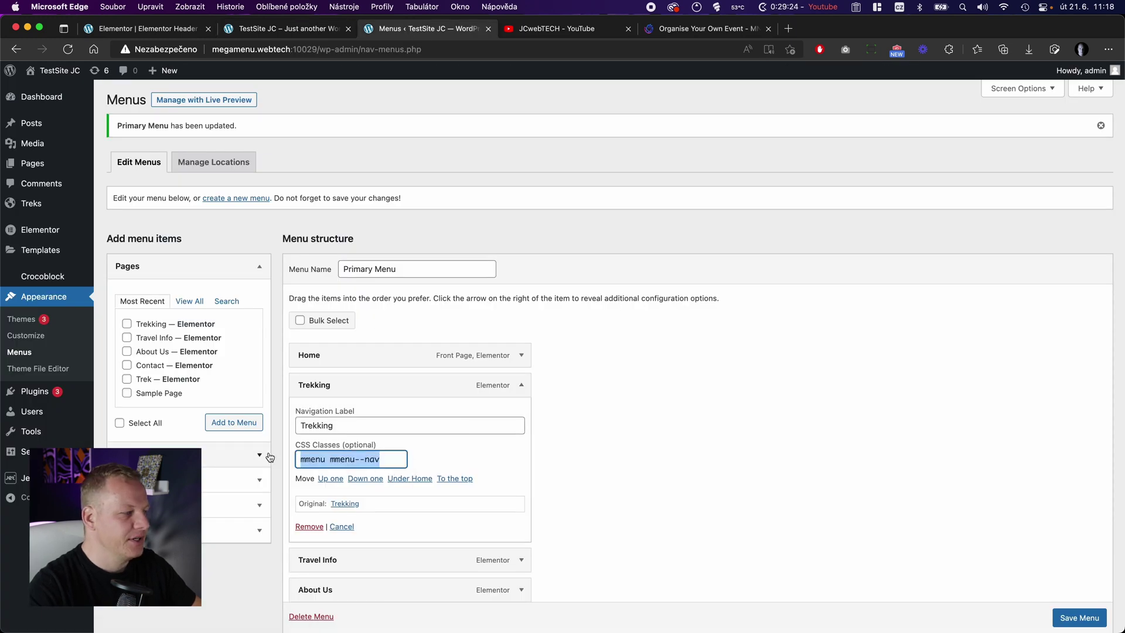
Test the Trekking and Travel Info dropdowns on the desktop site, and open the Trekking submenu from the mobile menu
{"action": "left_click", "coordinate": [329, 31]}
{"action": "mouse_move", "coordinate": [442, 115]}
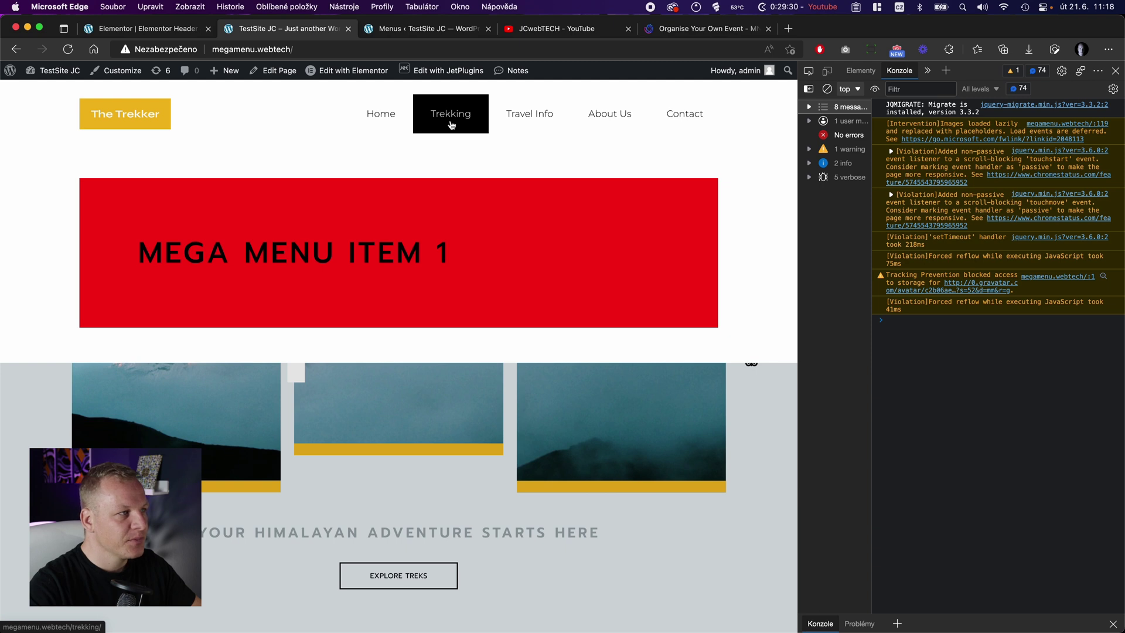
{"action": "mouse_move", "coordinate": [545, 120]}
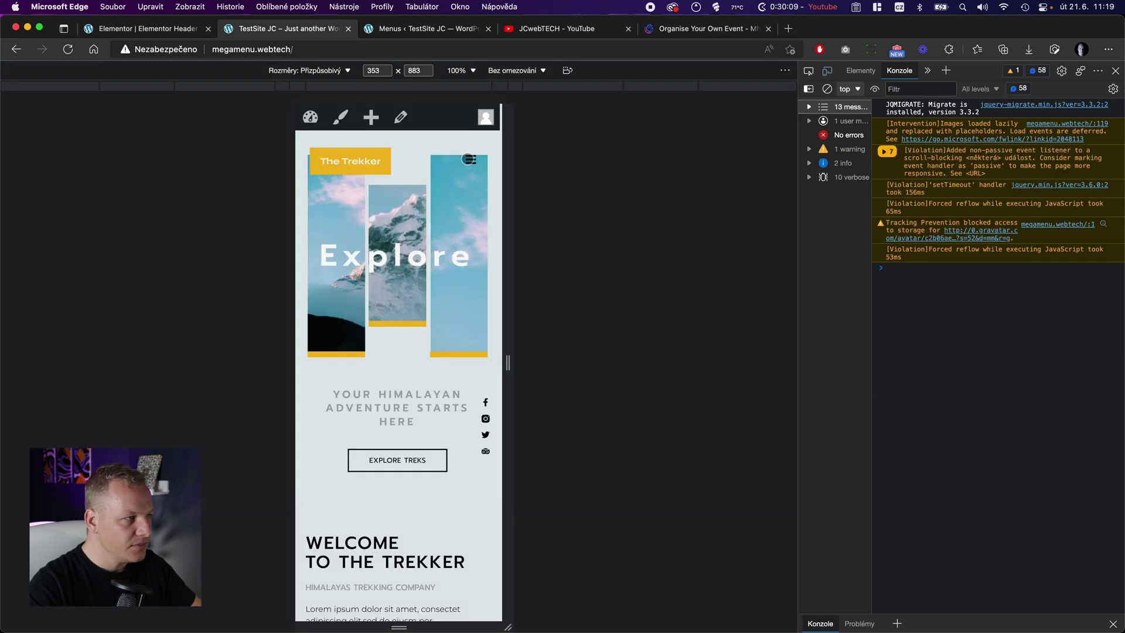
{"action": "left_click", "coordinate": [469, 163]}
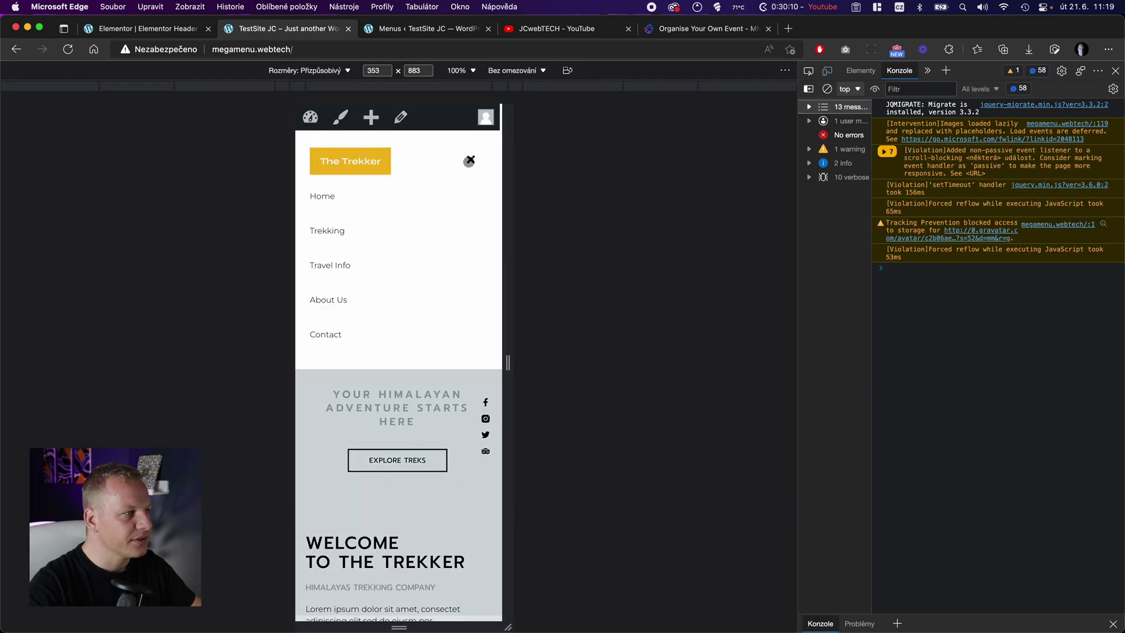
{"action": "left_click", "coordinate": [333, 230]}
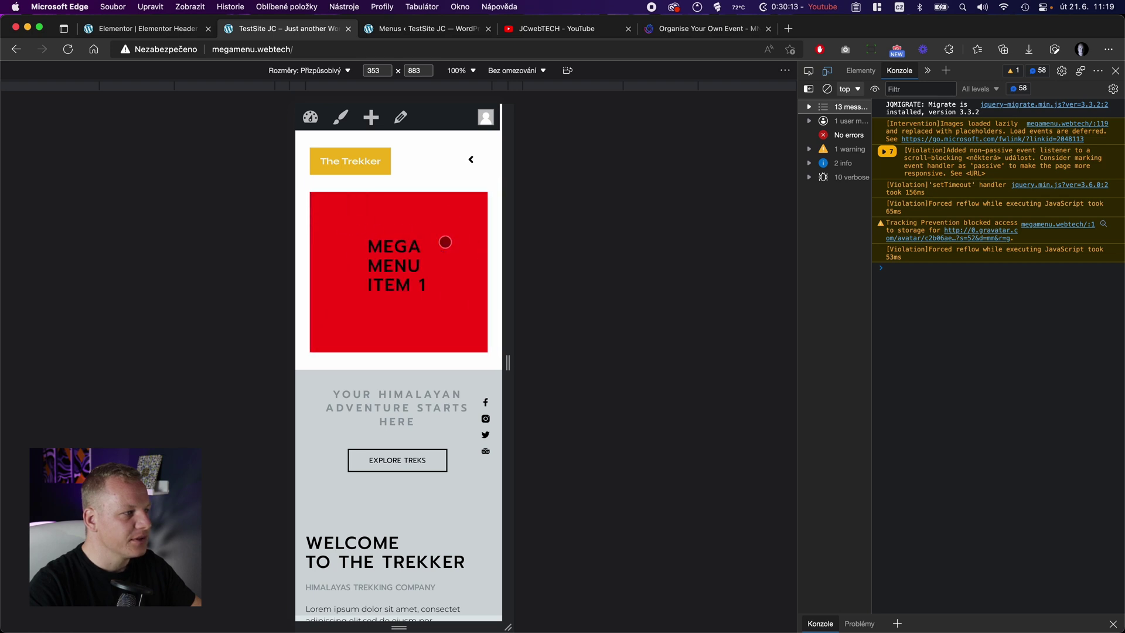
Return from the Trekking submenu, check the Travel Info submenu in the mobile menu, and close the mobile menu
{"action": "left_click", "coordinate": [471, 163]}
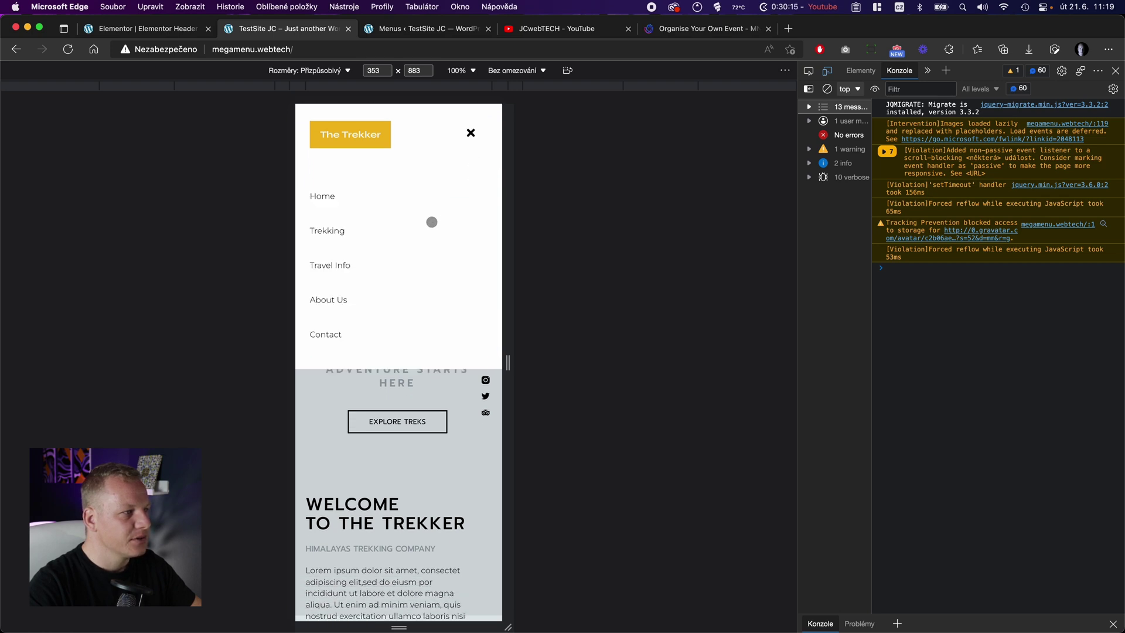
{"action": "left_click", "coordinate": [329, 267]}
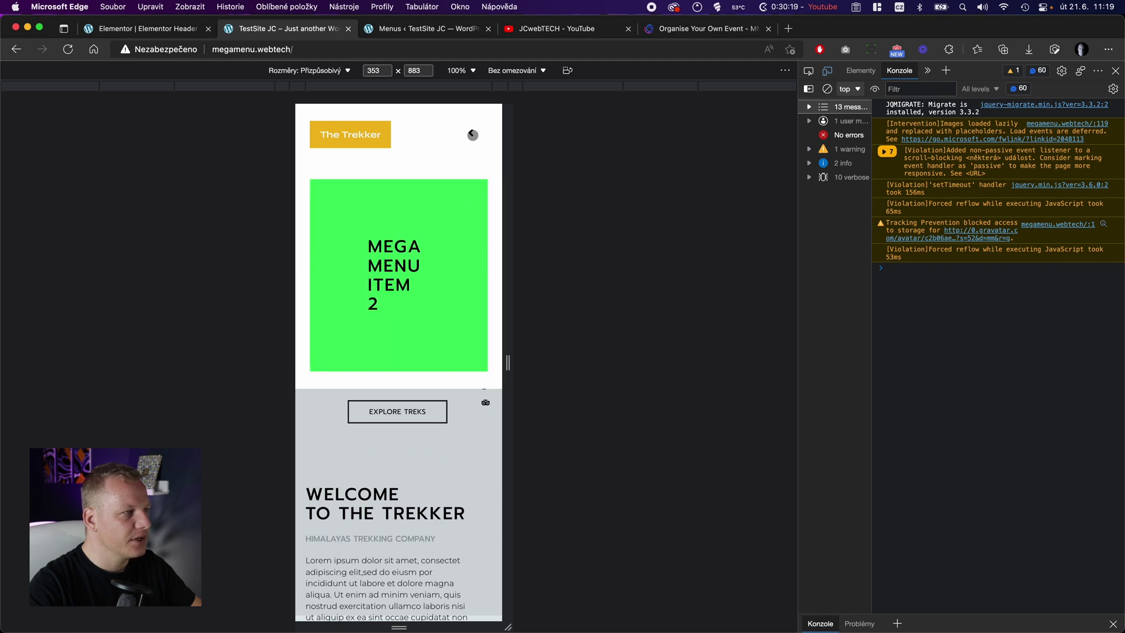
{"action": "left_click", "coordinate": [472, 135]}
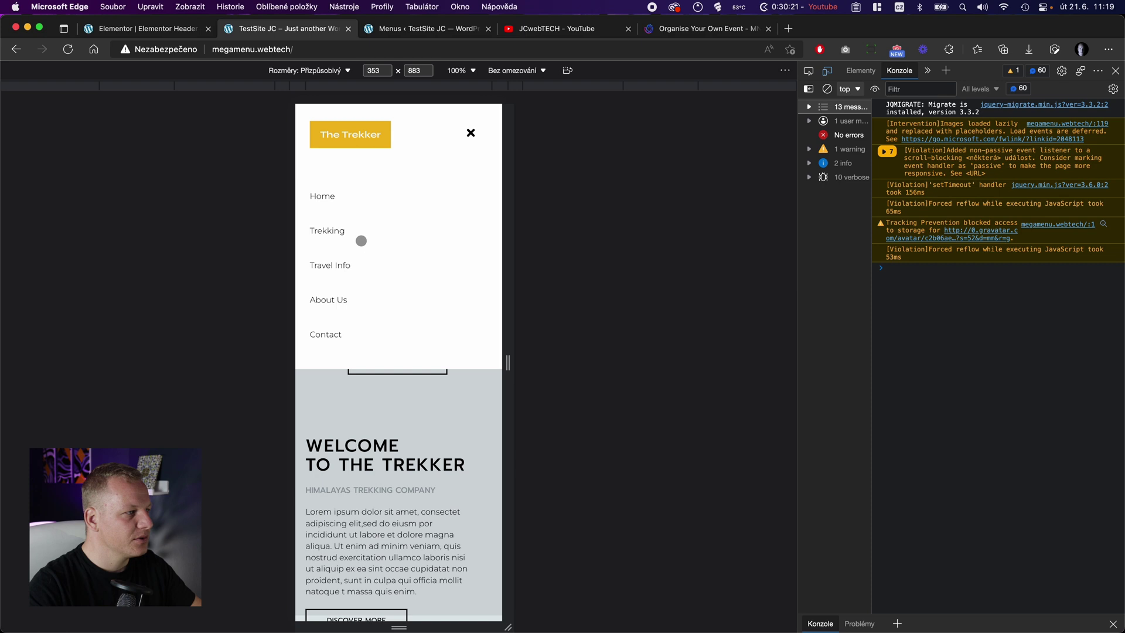
{"action": "left_click", "coordinate": [471, 134]}
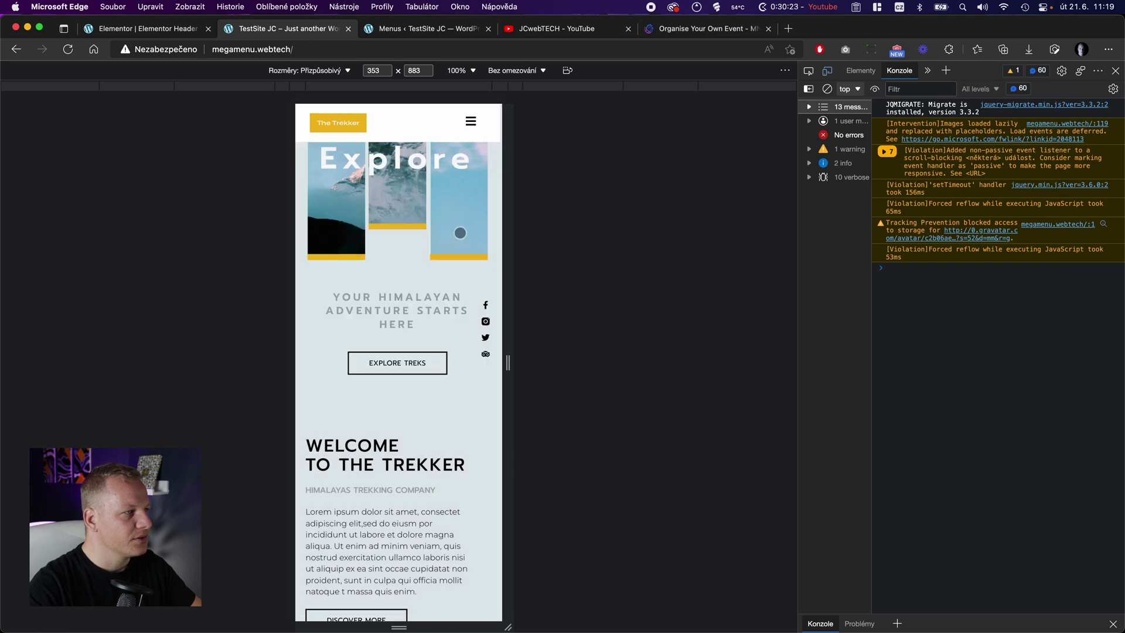
Check how the sticky header behaves while moving down and up the mobile-width page
{"action": "scroll", "coordinate": [389, 375], "scroll_direction": "up", "scroll_amount": 2}
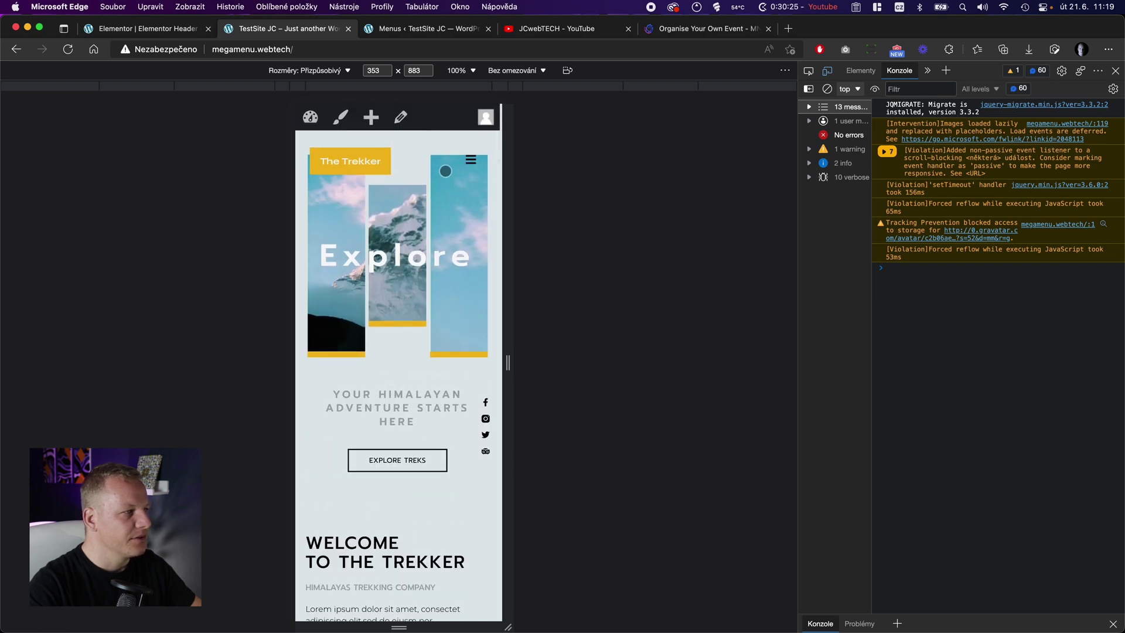
{"action": "scroll", "coordinate": [442, 187], "scroll_direction": "down", "scroll_amount": 5}
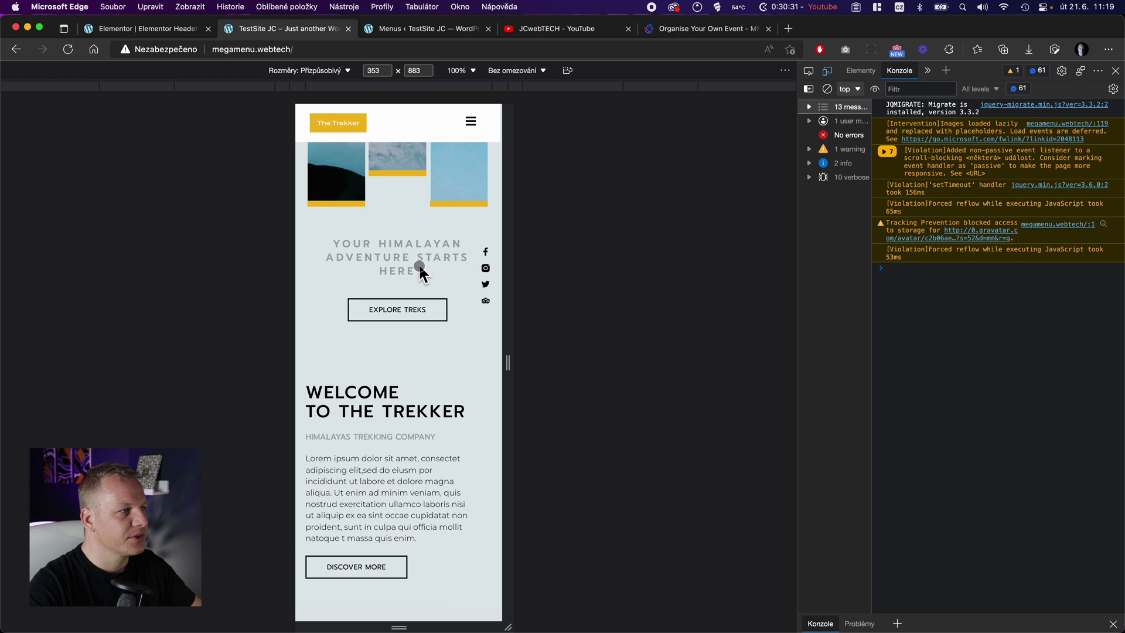
{"action": "scroll", "coordinate": [419, 267], "scroll_direction": "up", "scroll_amount": 3}
{"action": "scroll", "coordinate": [404, 250], "scroll_direction": "down", "scroll_amount": 2}
{"action": "scroll", "coordinate": [405, 250], "scroll_direction": "down", "scroll_amount": 1}
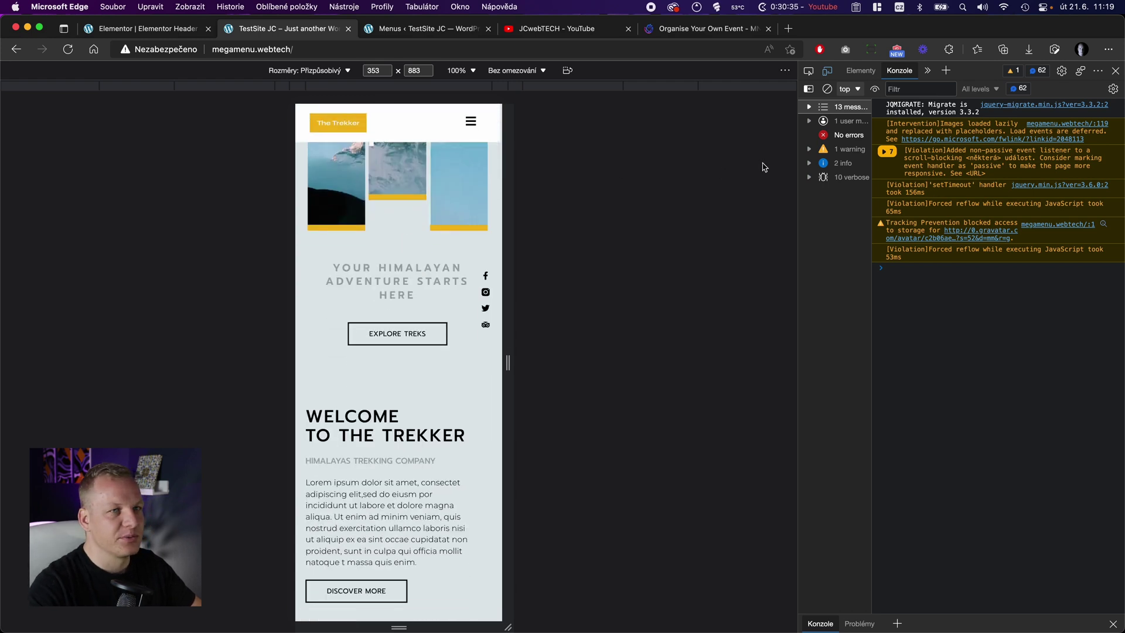
{"action": "scroll", "coordinate": [424, 320], "scroll_direction": "down", "scroll_amount": 6}
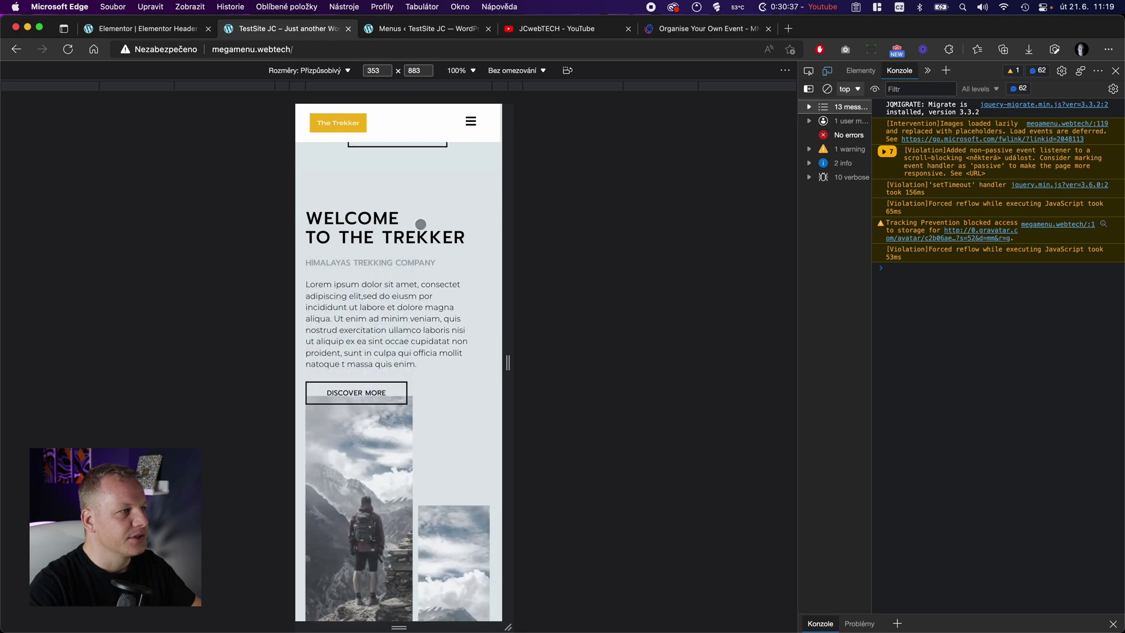
{"action": "scroll", "coordinate": [421, 224], "scroll_direction": "up", "scroll_amount": 10}
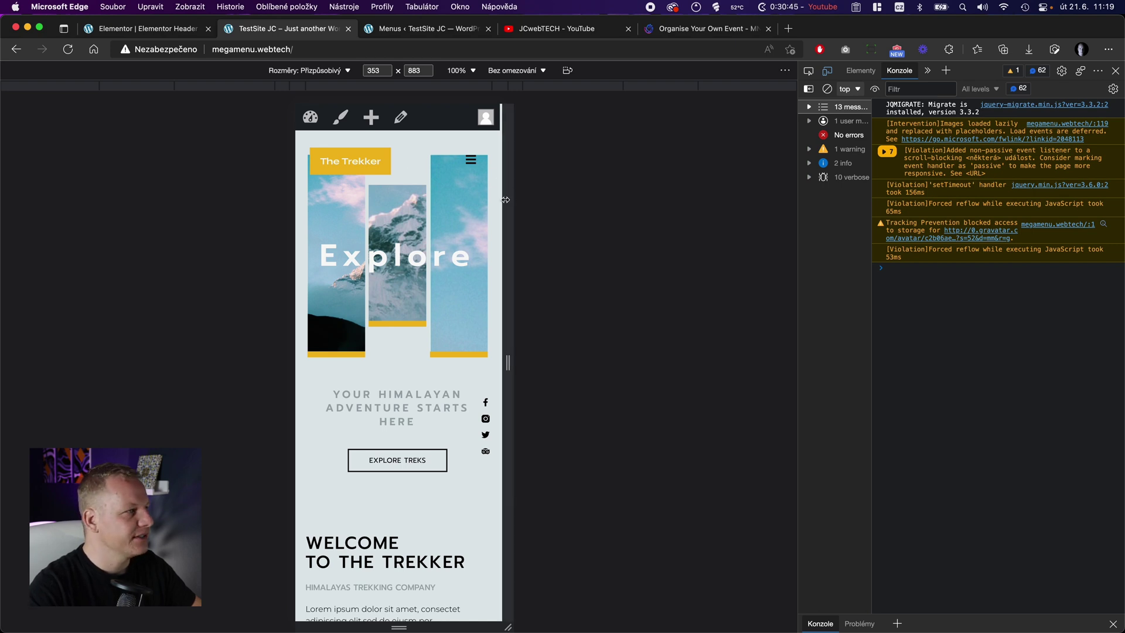
Switch to the Elementor header template and examine the Site Header container and its header custom code
{"action": "left_click", "coordinate": [167, 33]}
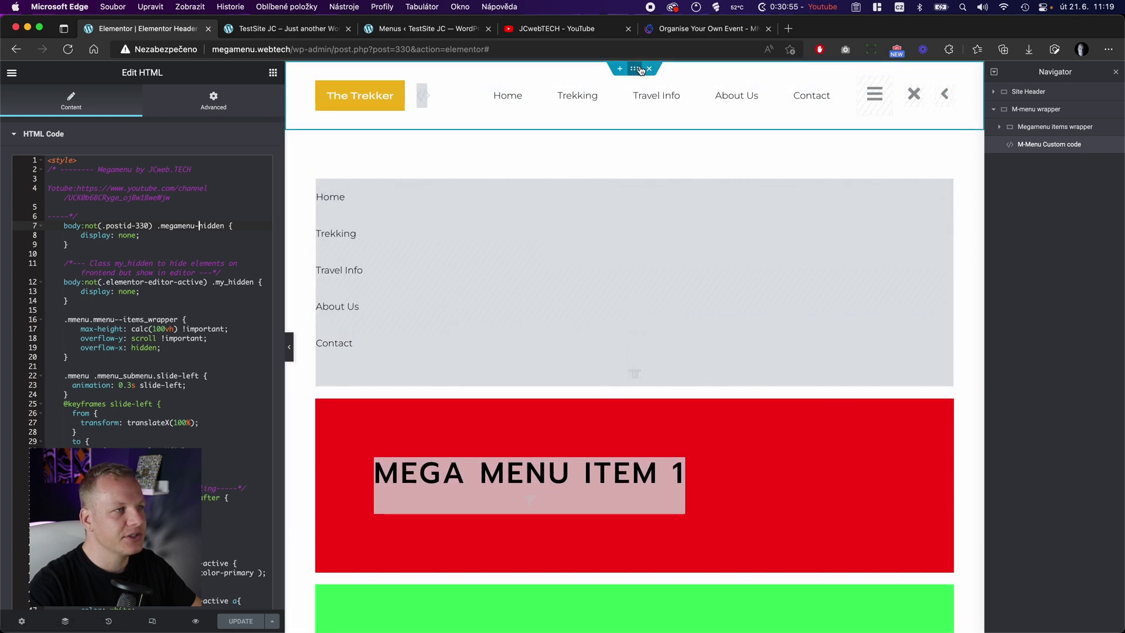
{"action": "left_click", "coordinate": [636, 69]}
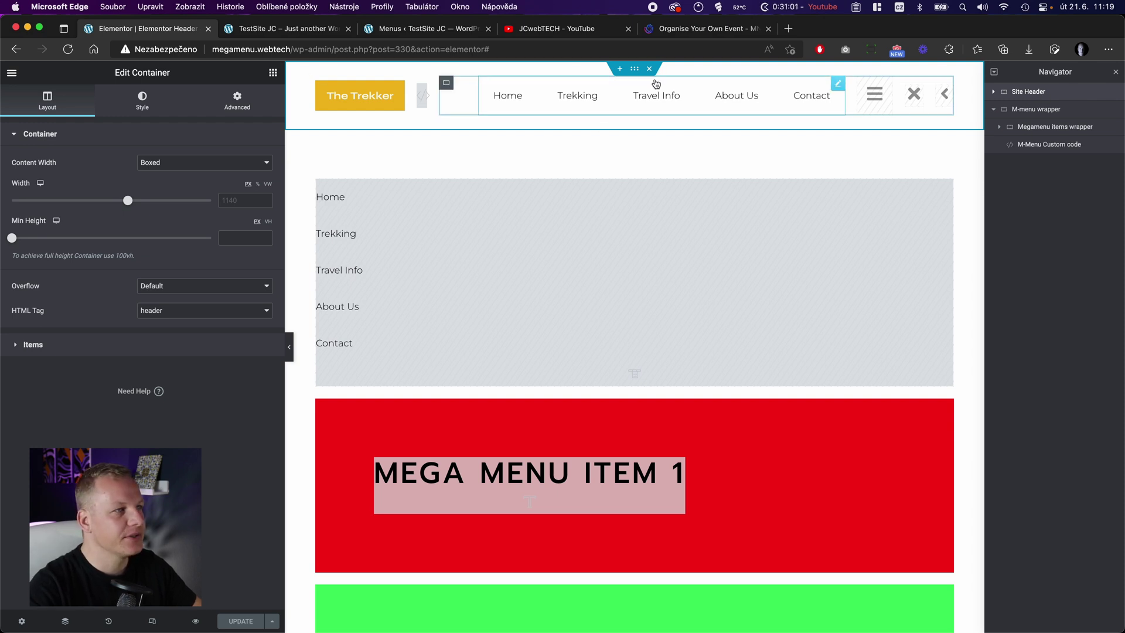
{"action": "left_click", "coordinate": [421, 100]}
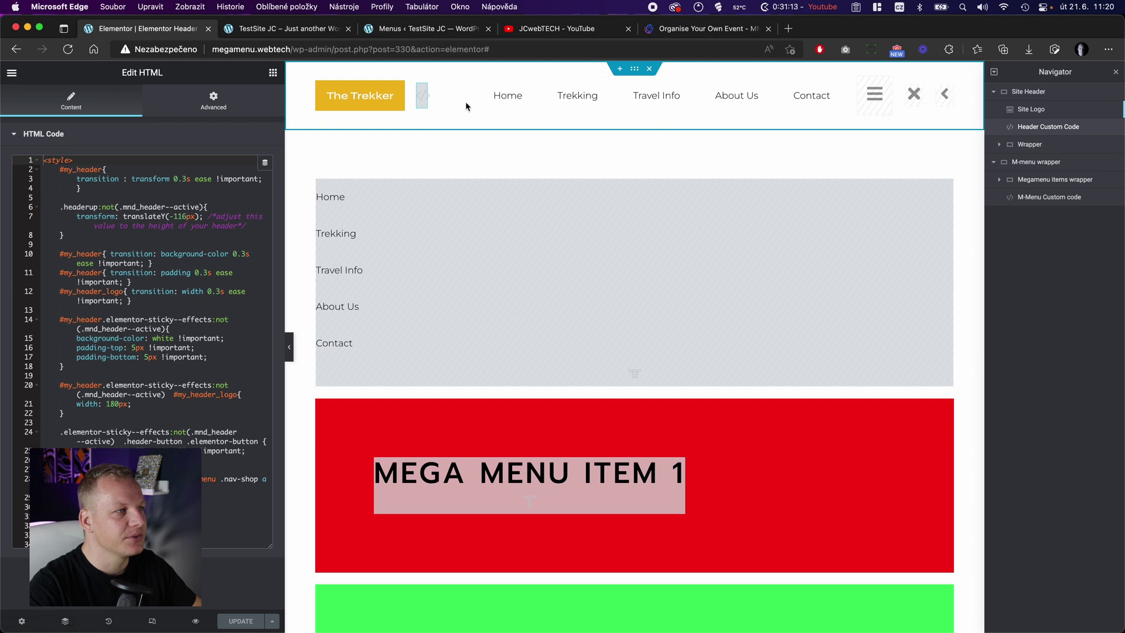
{"action": "scroll", "coordinate": [533, 118], "scroll_direction": "down", "scroll_amount": 1}
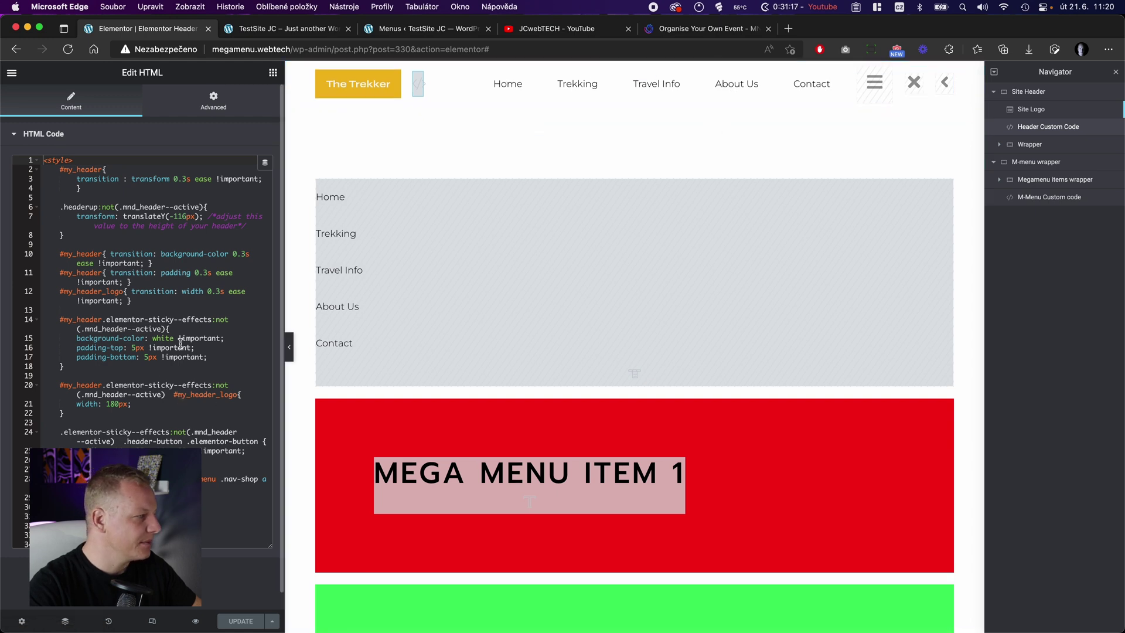
Check the sticky header on the live site in desktop width, and locate its background-color rule in the Header Custom Code
{"action": "left_click", "coordinate": [307, 29]}
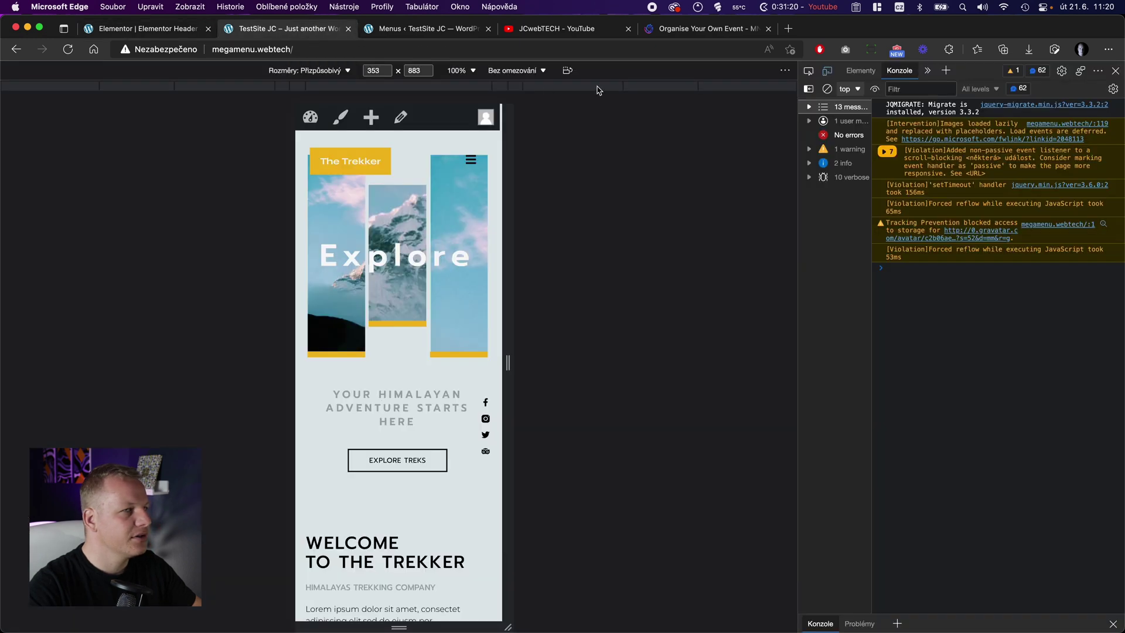
{"action": "left_click", "coordinate": [827, 71]}
{"action": "scroll", "coordinate": [479, 245], "scroll_direction": "down", "scroll_amount": 4}
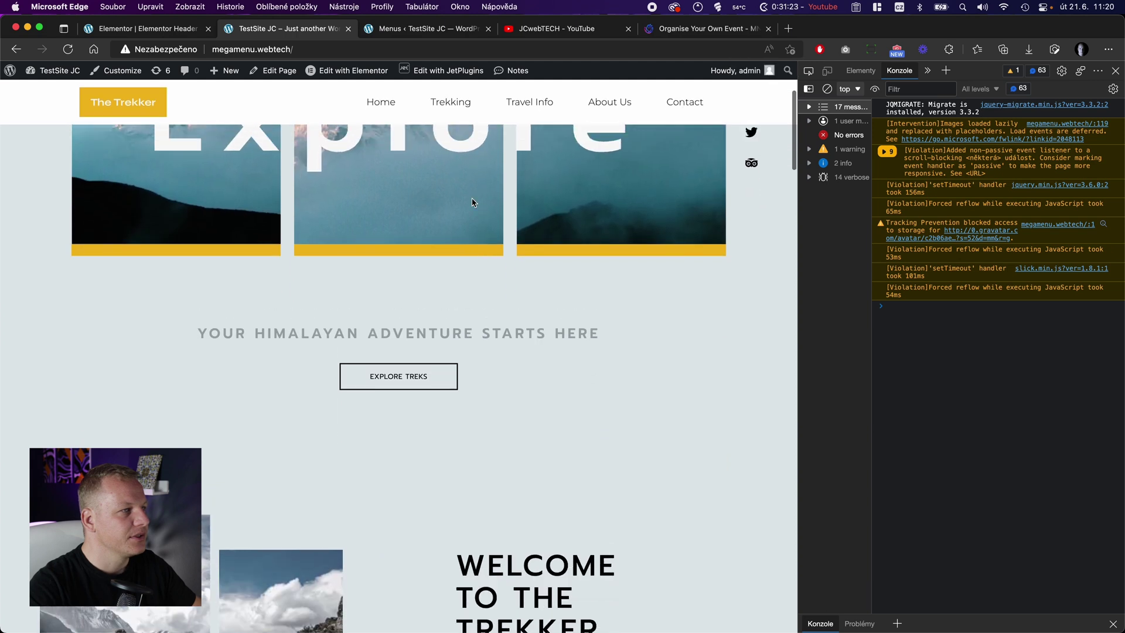
{"action": "scroll", "coordinate": [430, 177], "scroll_direction": "up", "scroll_amount": 3}
{"action": "left_click", "coordinate": [146, 29]}
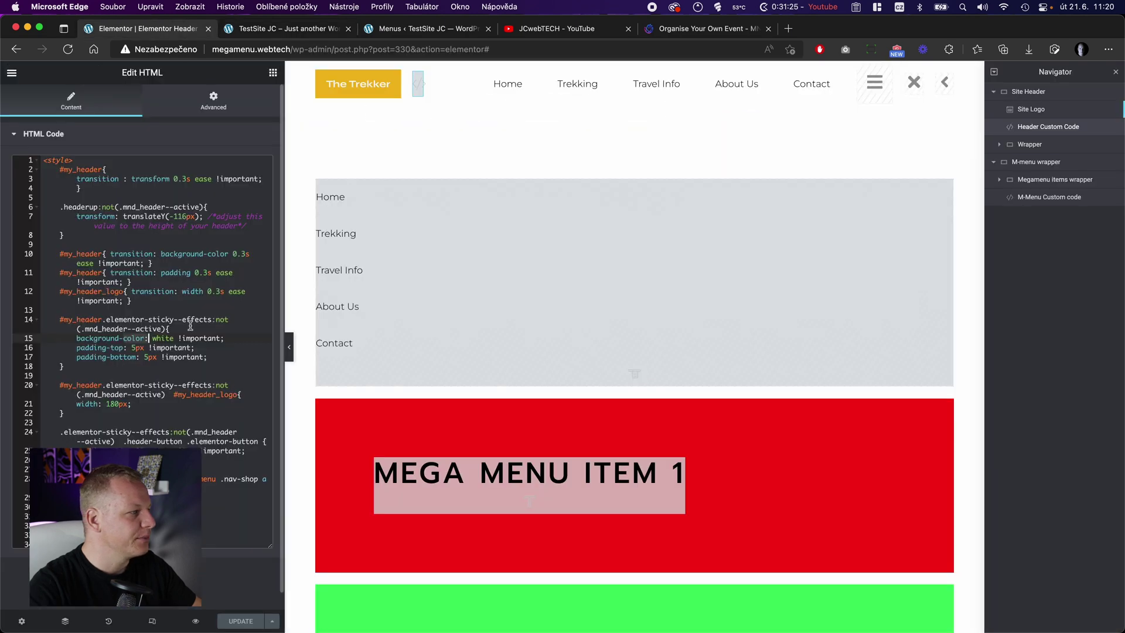
{"action": "left_click", "coordinate": [153, 339]}
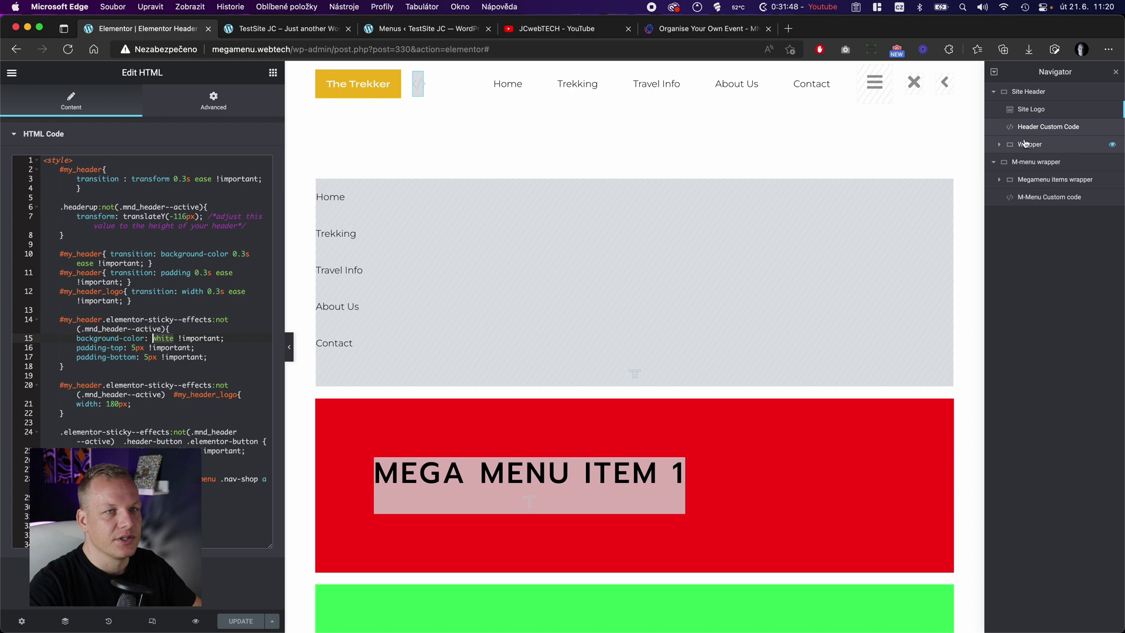
Inspect the hamburger, close and back icons inside the Site Header's Wrapper container
{"action": "left_click", "coordinate": [888, 74]}
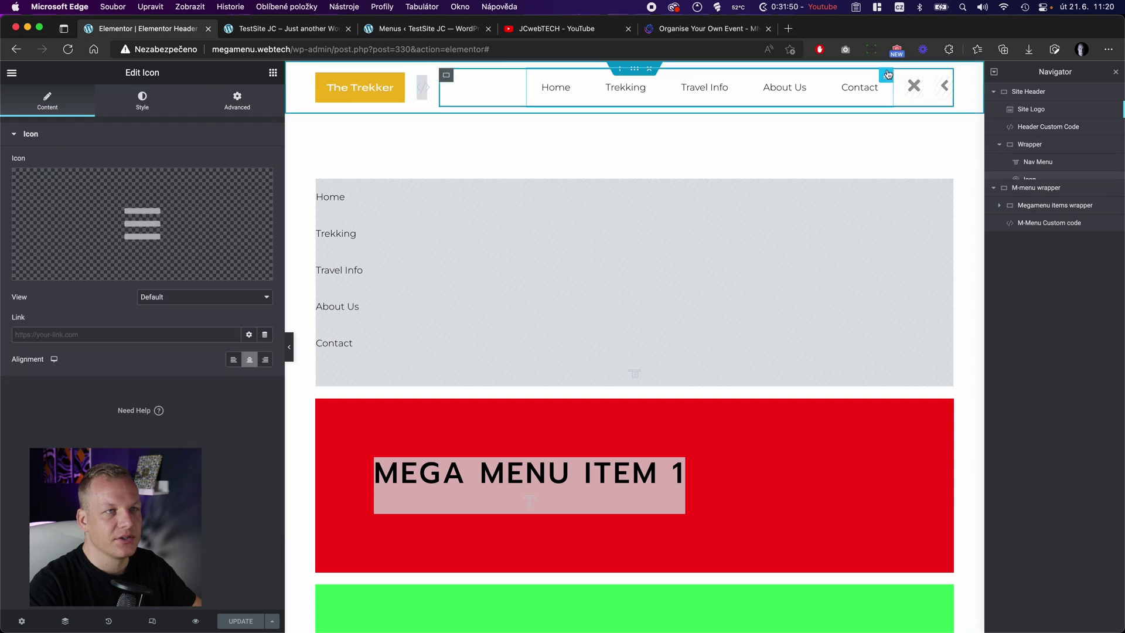
{"action": "left_click", "coordinate": [913, 90]}
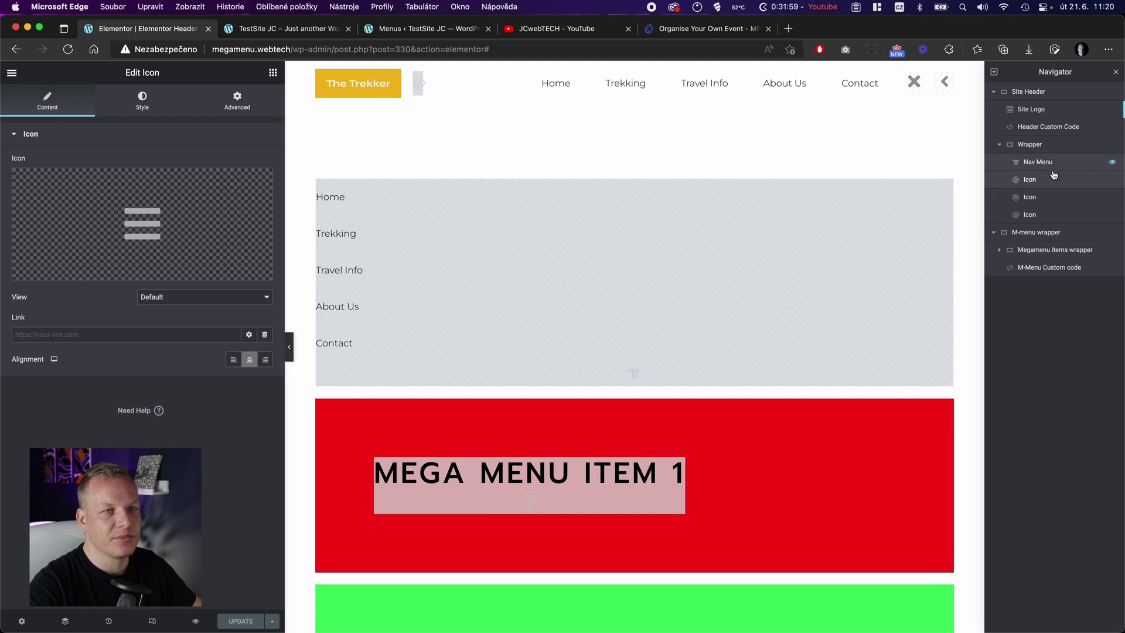
{"action": "left_click", "coordinate": [1058, 197]}
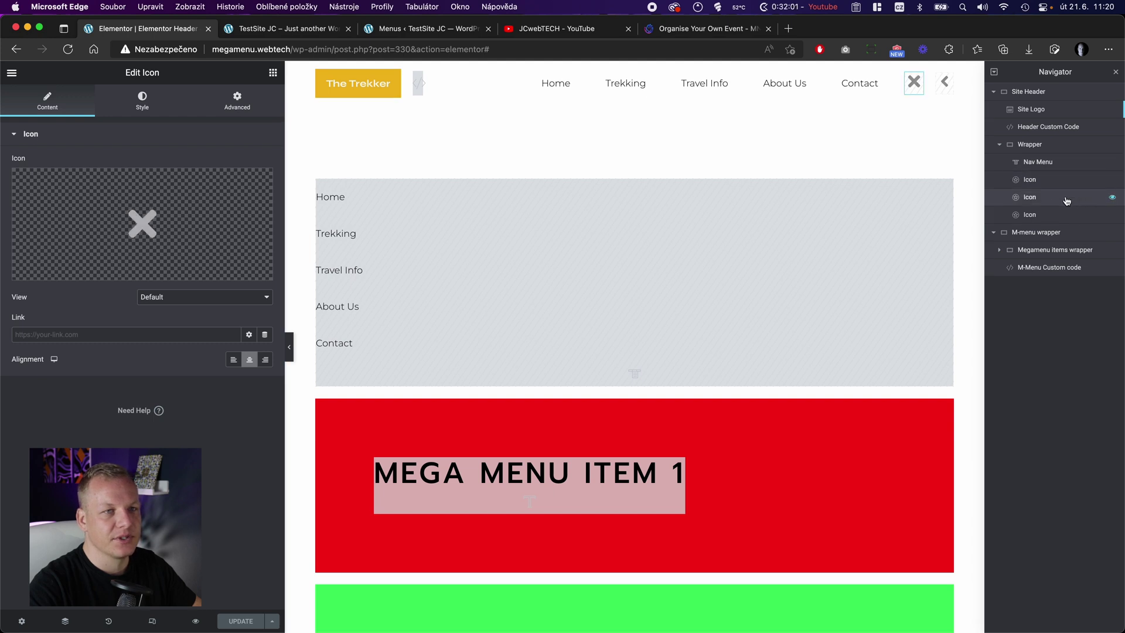
{"action": "left_click", "coordinate": [1058, 213]}
{"action": "left_click", "coordinate": [1059, 180]}
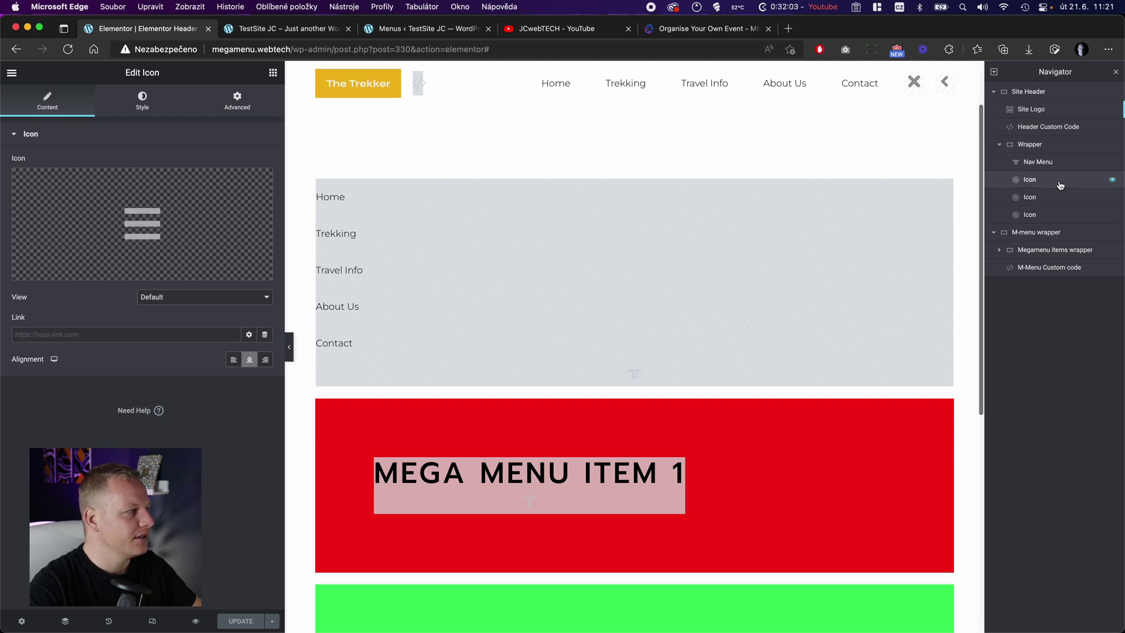
{"action": "mouse_move", "coordinate": [71, 242]}
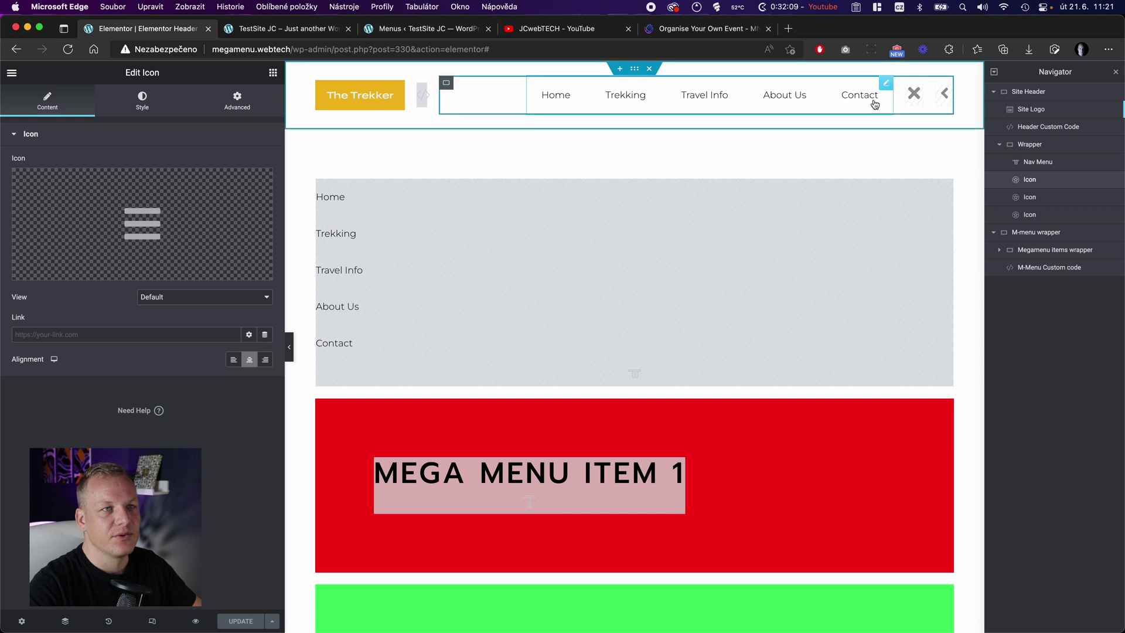
{"action": "left_click", "coordinate": [1044, 197]}
{"action": "left_click", "coordinate": [1045, 214]}
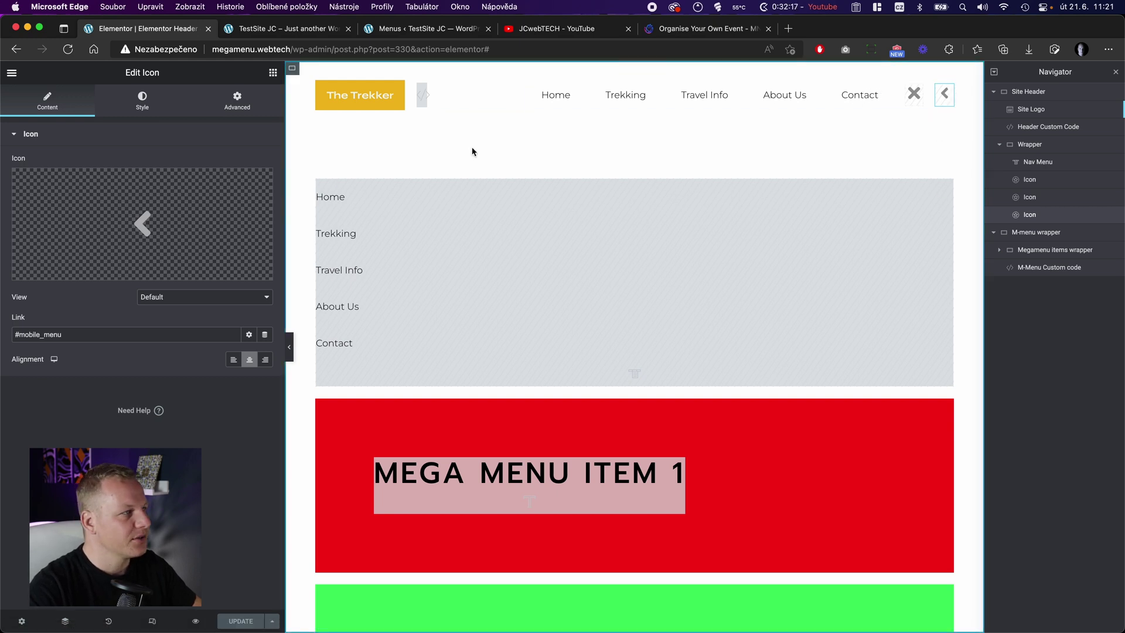
Review the Site Logo, the Header Custom Code and the Wrapper container, and collapse the Wrapper in the element structure
{"action": "left_click", "coordinate": [398, 91]}
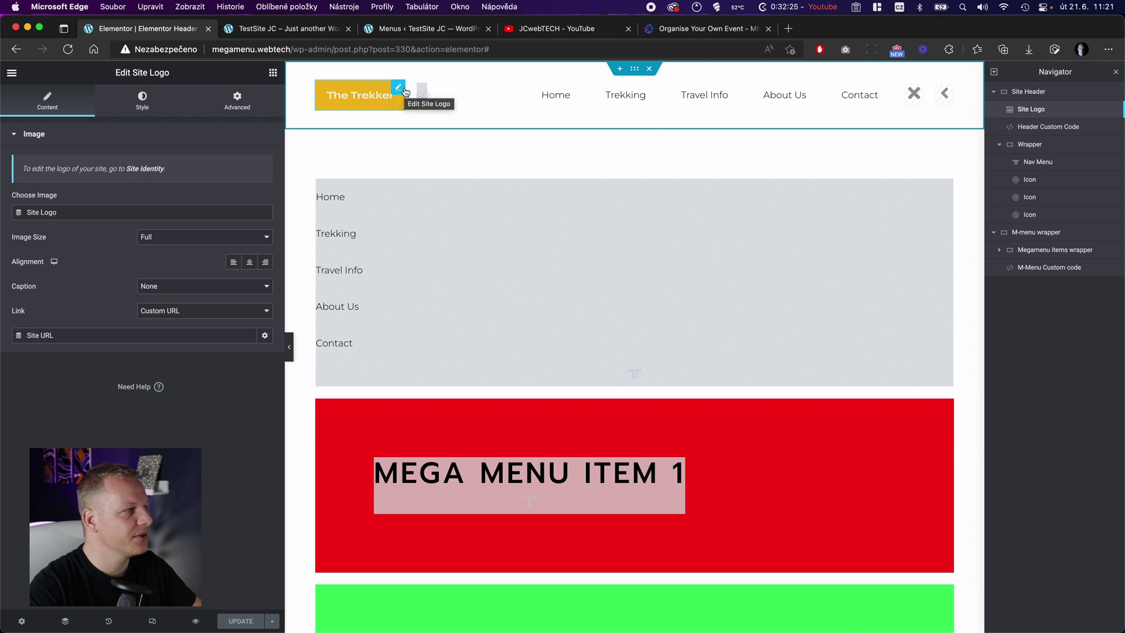
{"action": "left_click", "coordinate": [421, 93]}
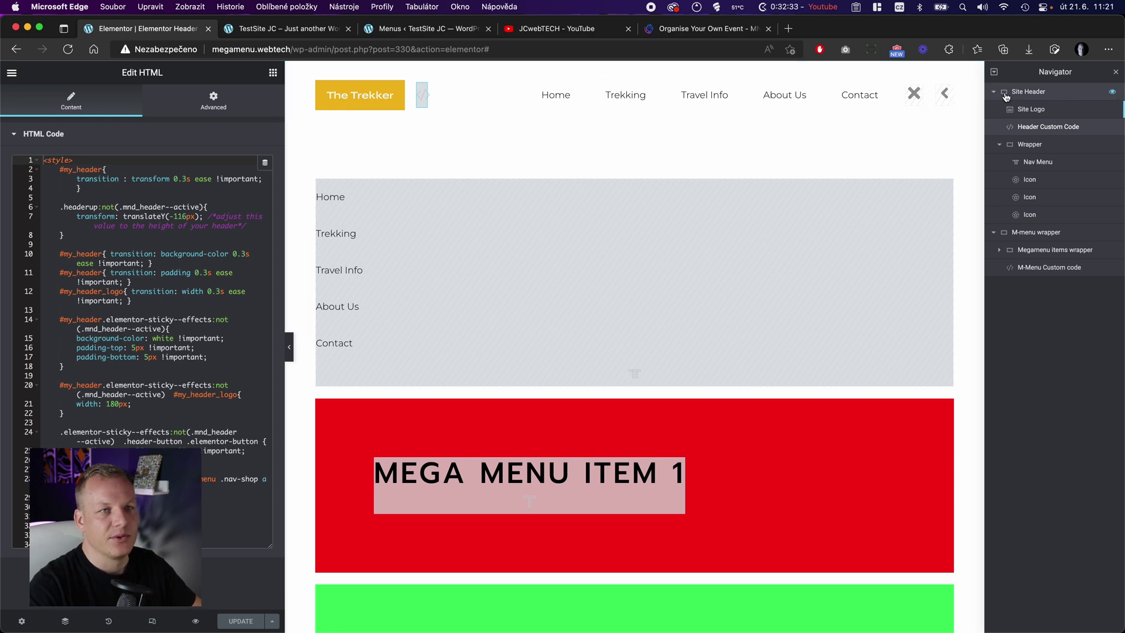
{"action": "left_click", "coordinate": [1035, 147]}
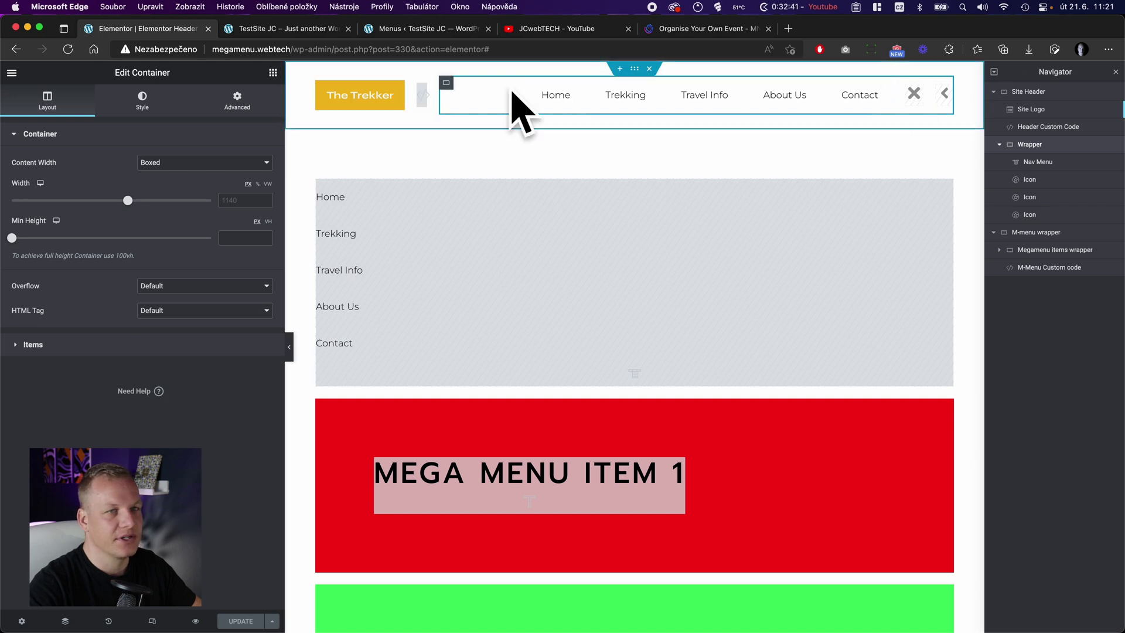
{"action": "left_click", "coordinate": [998, 146]}
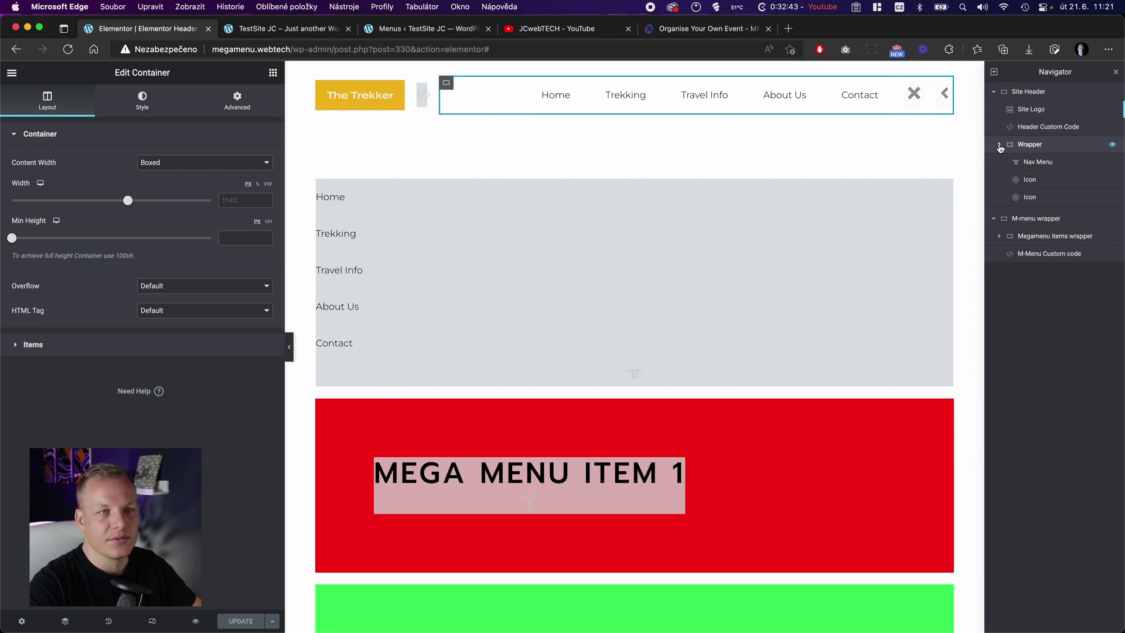
Open the M-menu wrapper's settings, and check the Trekking dropdown and the sticky header on the live desktop site
{"action": "left_click", "coordinate": [1017, 164]}
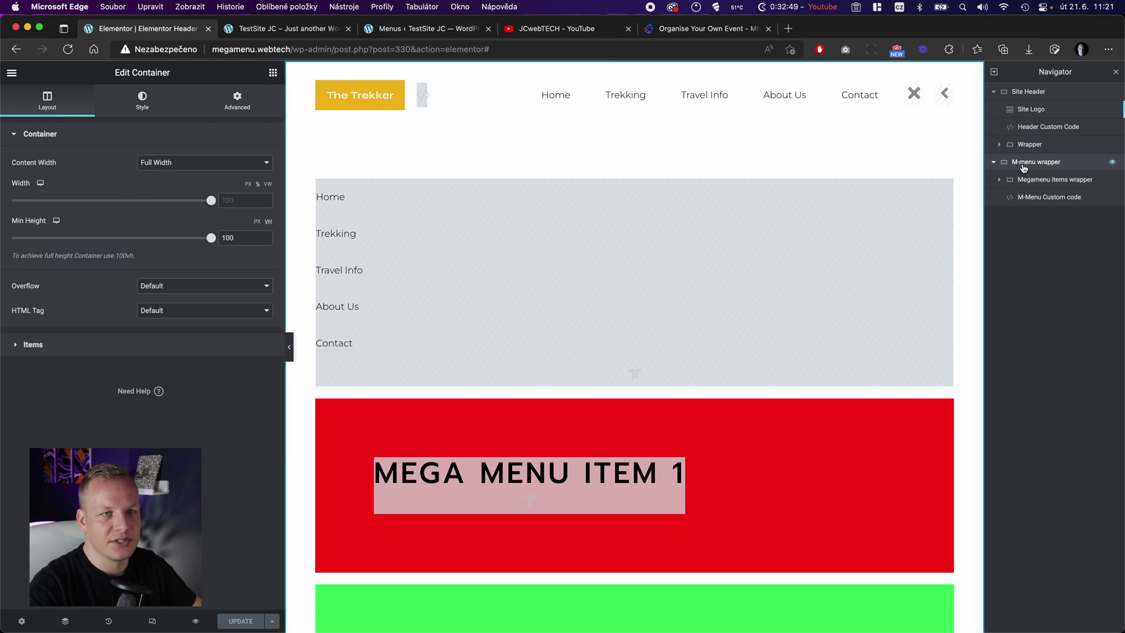
{"action": "left_click", "coordinate": [282, 28]}
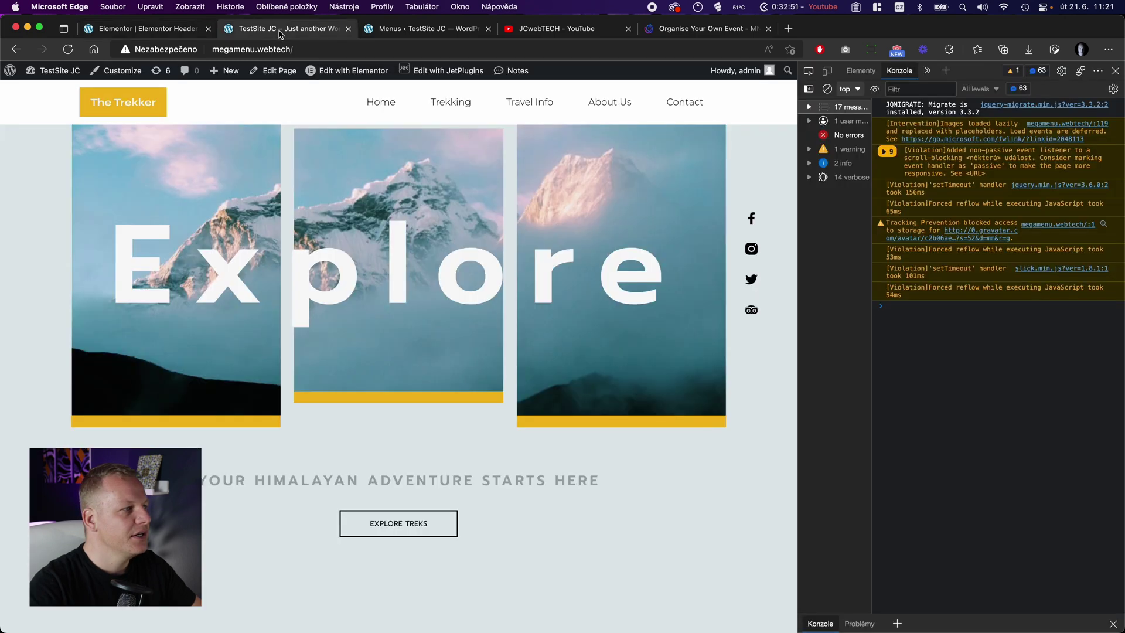
{"action": "mouse_move", "coordinate": [418, 105]}
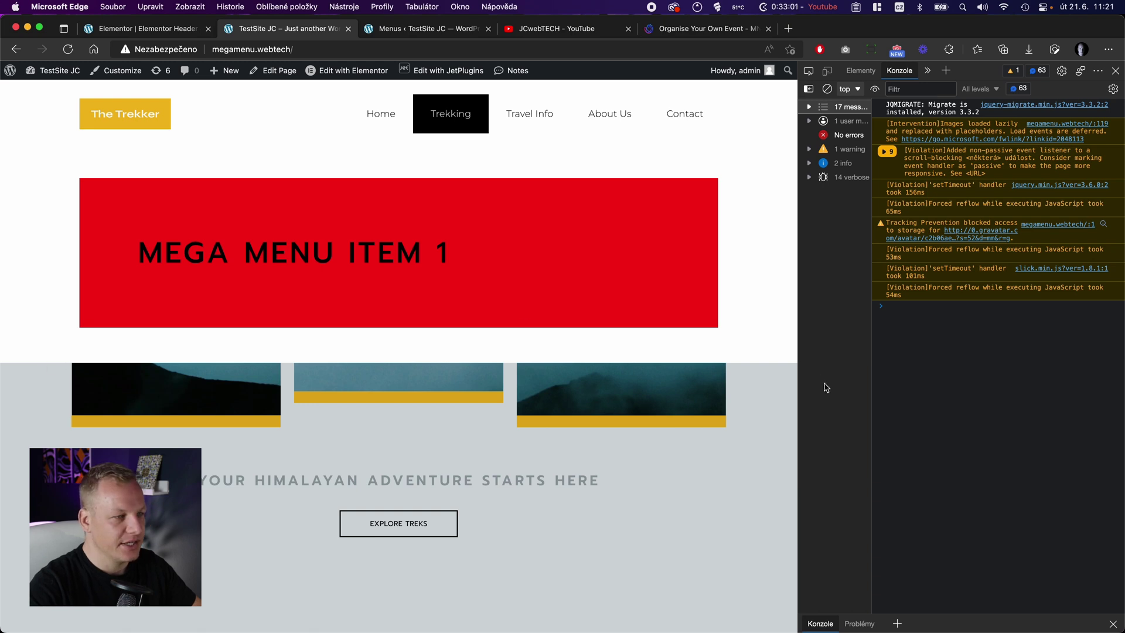
{"action": "scroll", "coordinate": [676, 416], "scroll_direction": "down", "scroll_amount": 5}
{"action": "scroll", "coordinate": [688, 357], "scroll_direction": "up", "scroll_amount": 5}
{"action": "scroll", "coordinate": [645, 405], "scroll_direction": "down", "scroll_amount": 10}
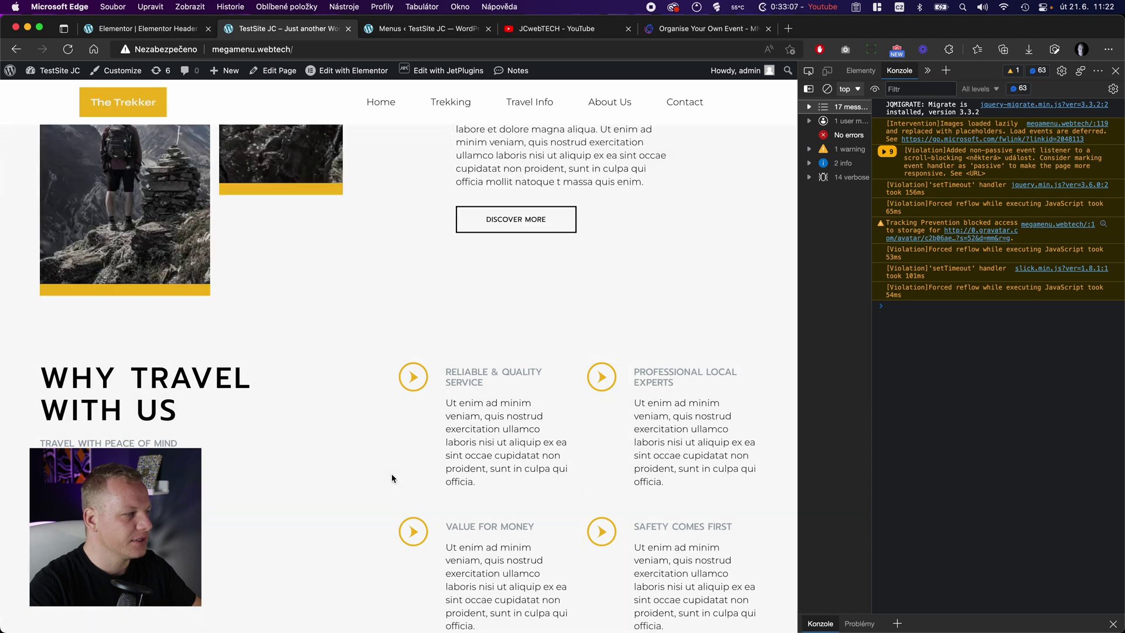
{"action": "scroll", "coordinate": [375, 408], "scroll_direction": "up", "scroll_amount": 8}
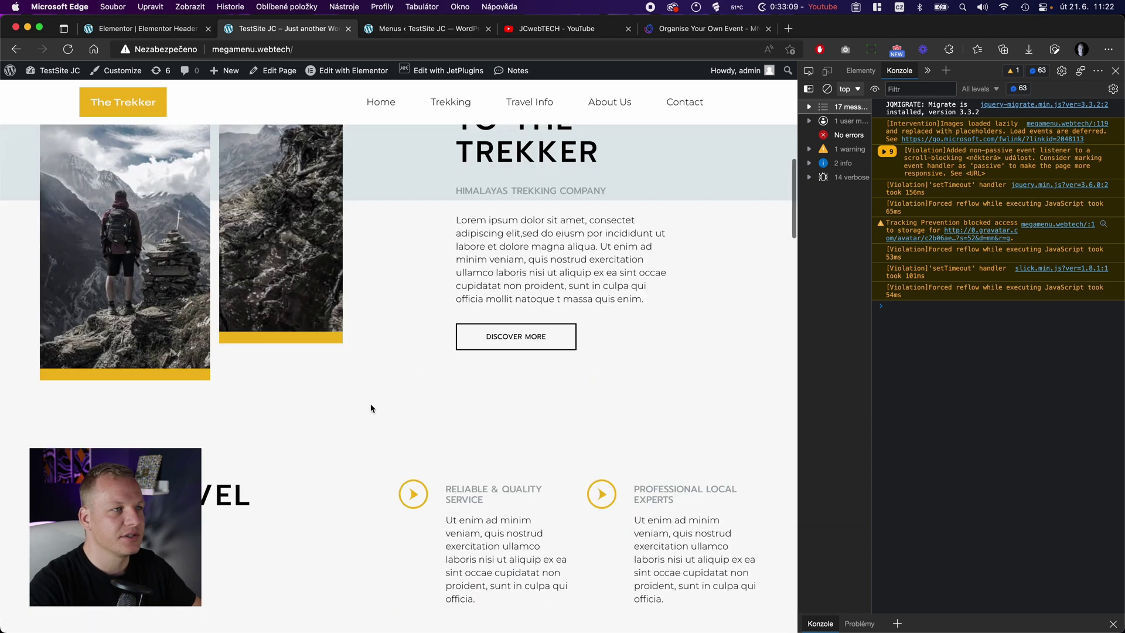
Open the Megamenu items wrapper's settings in the header template and compare it with the Trekking dropdown on the live site
{"action": "left_click", "coordinate": [139, 33]}
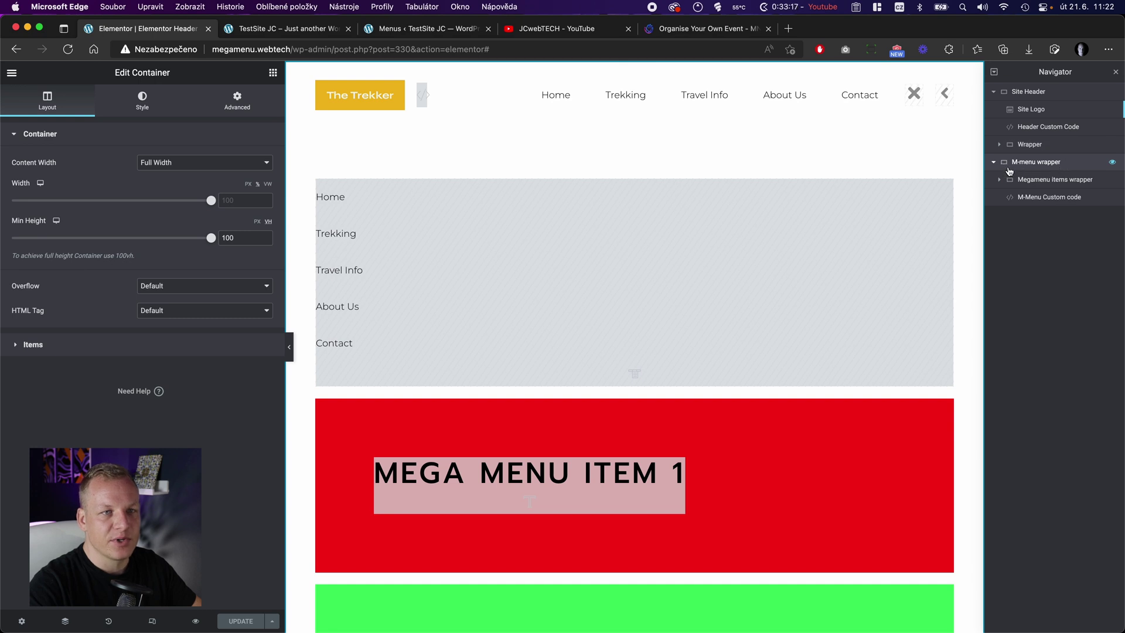
{"action": "left_click", "coordinate": [1073, 180]}
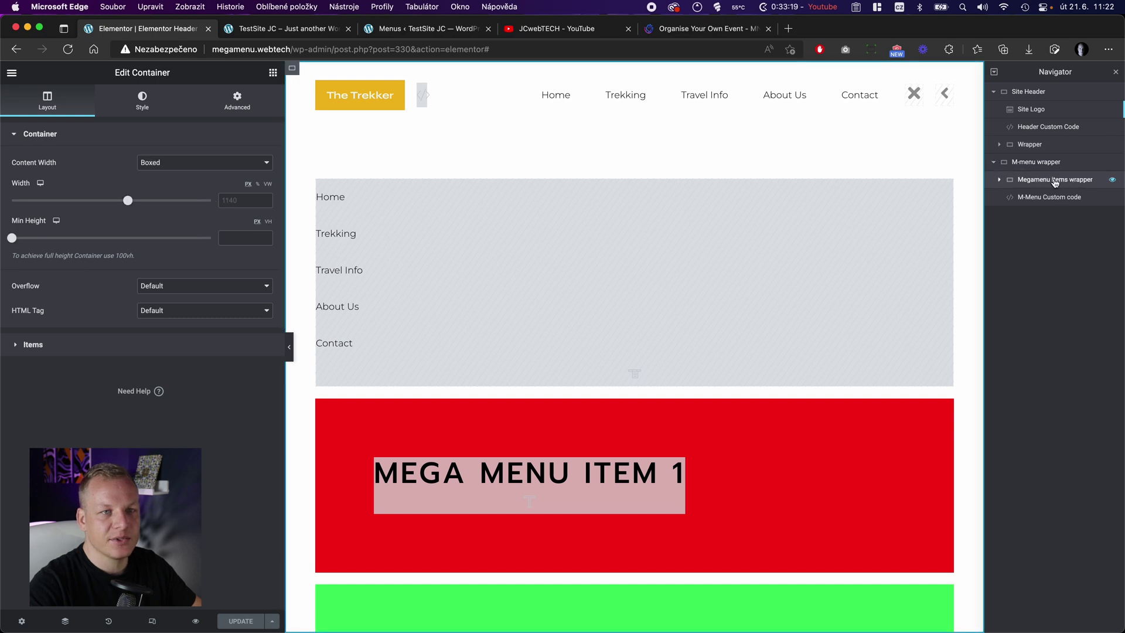
{"action": "left_click", "coordinate": [287, 28]}
{"action": "mouse_move", "coordinate": [497, 95]}
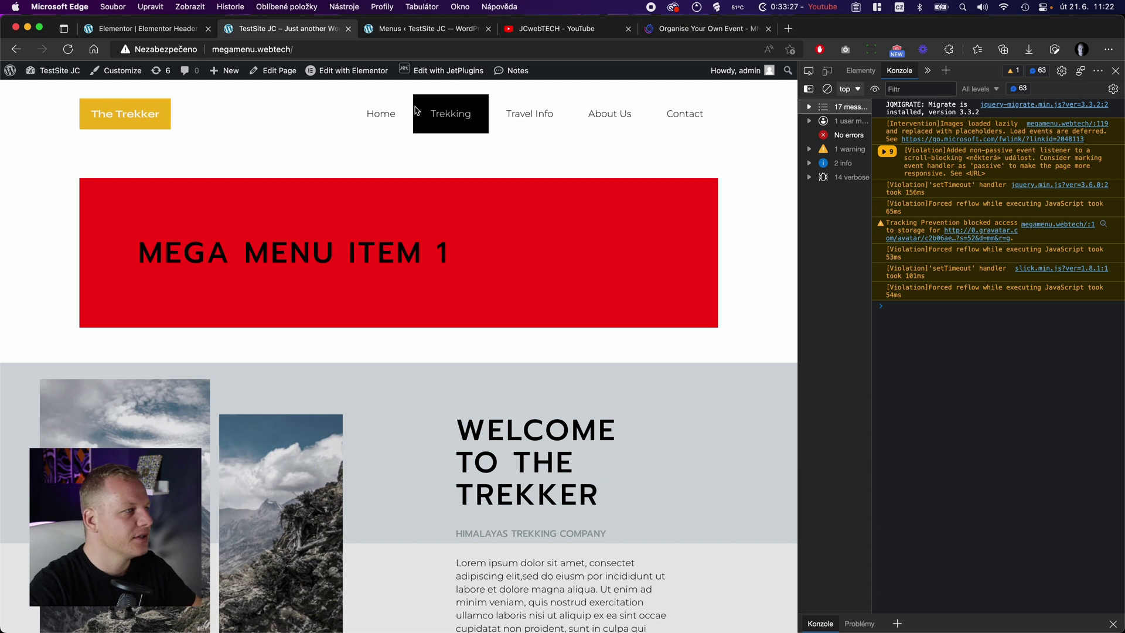
Check the Travel Info and Trekking dropdowns on the live site, and expand the Megamenu items wrapper in the header template
{"action": "mouse_move", "coordinate": [531, 112]}
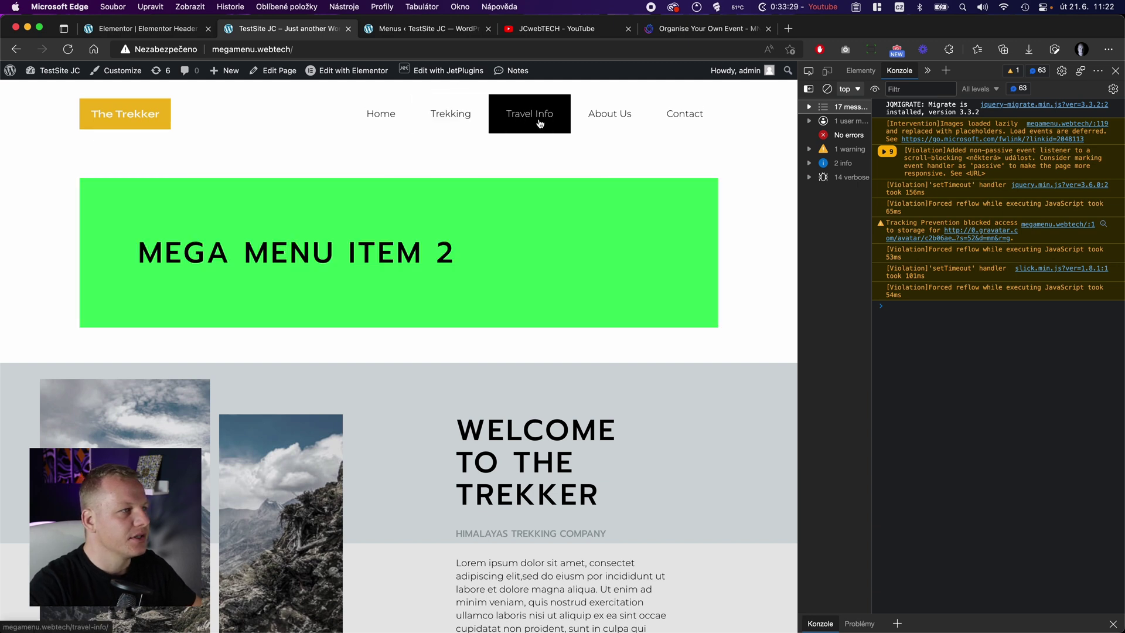
{"action": "mouse_move", "coordinate": [458, 127]}
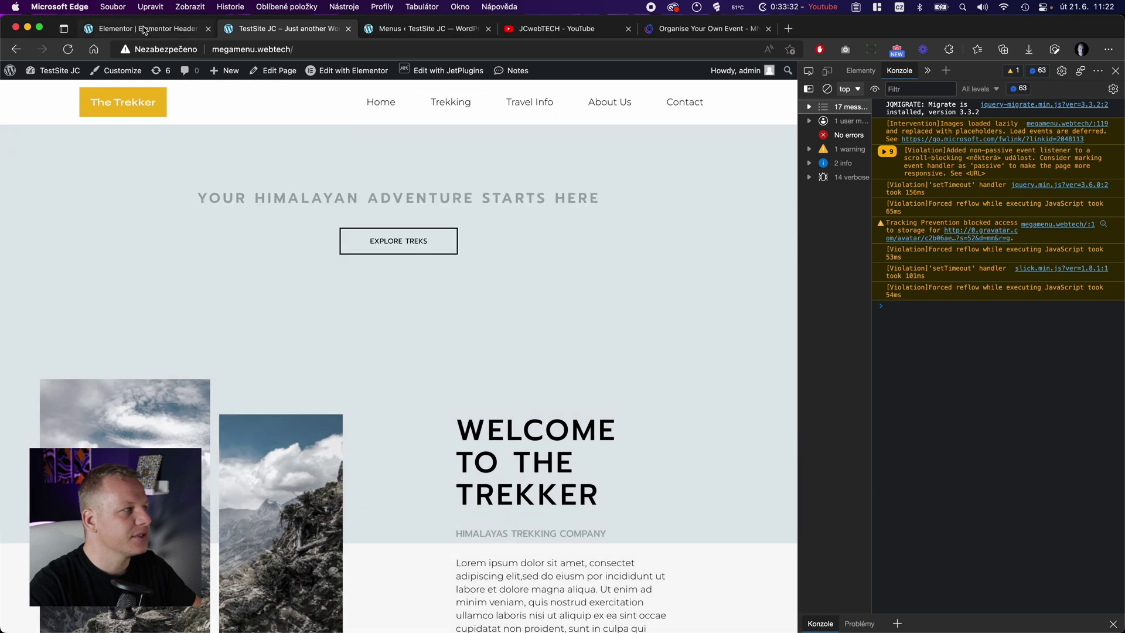
{"action": "left_click", "coordinate": [143, 30]}
{"action": "left_click", "coordinate": [999, 179]}
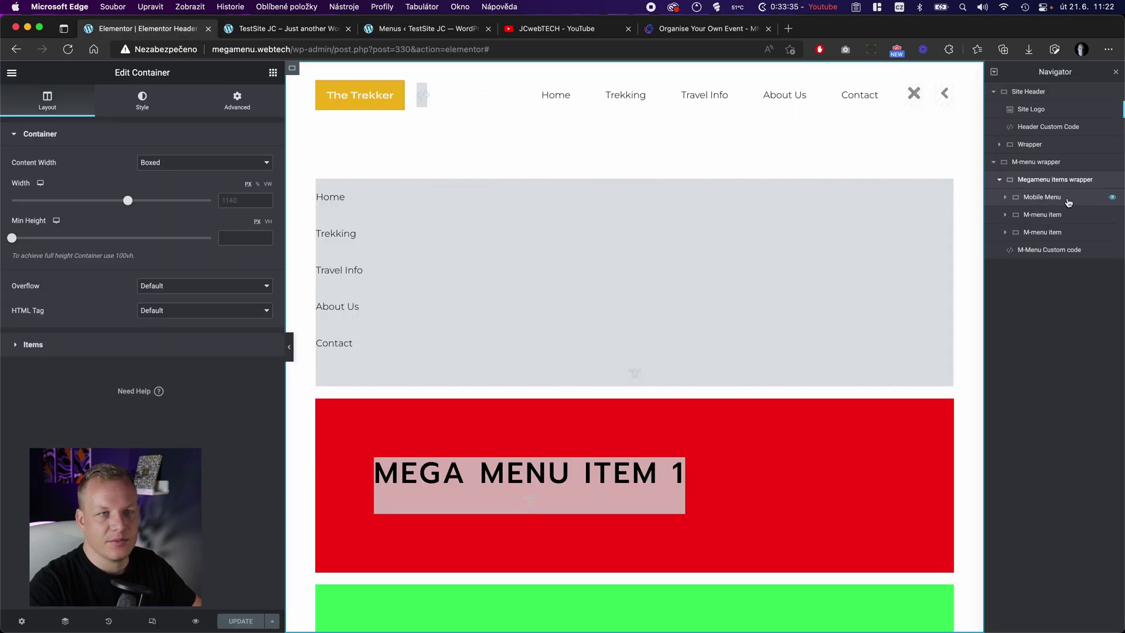
Review the Mobile Menu and first M-menu item containers, and open the Megamenu items wrapper's advanced settings
{"action": "left_click", "coordinate": [1055, 202]}
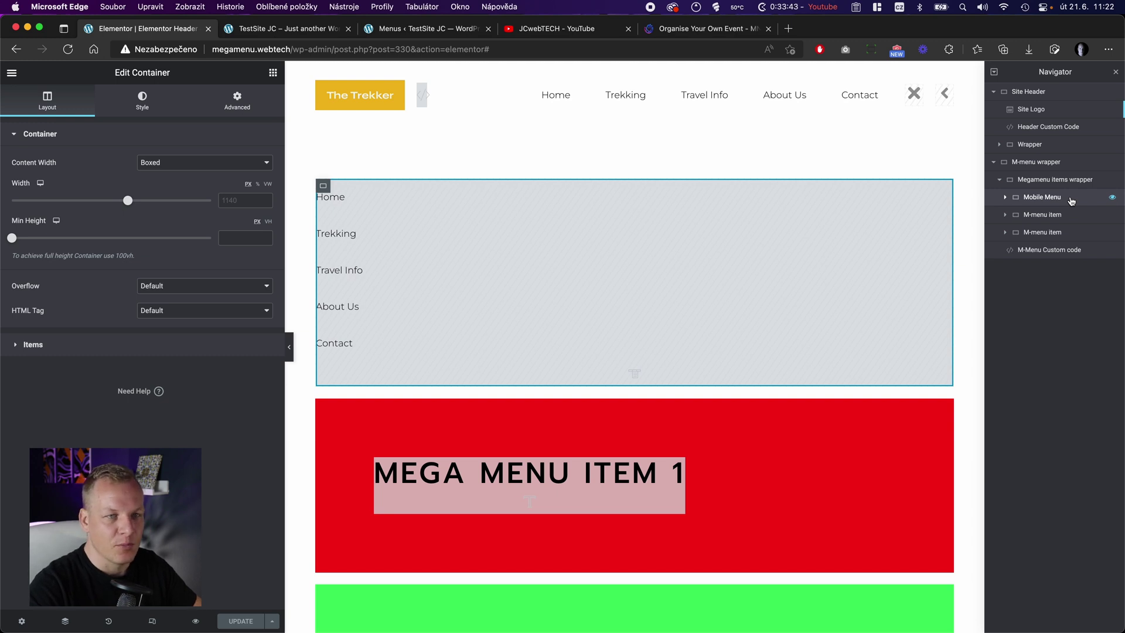
{"action": "left_click", "coordinate": [1044, 215]}
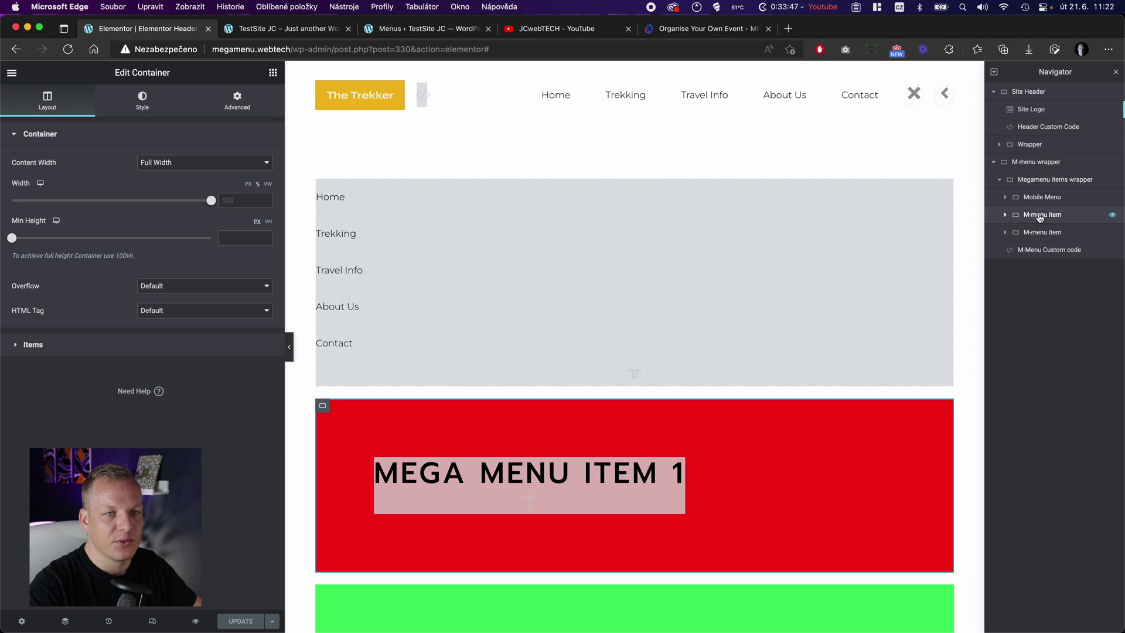
{"action": "left_click", "coordinate": [1049, 183]}
{"action": "left_click", "coordinate": [228, 115]}
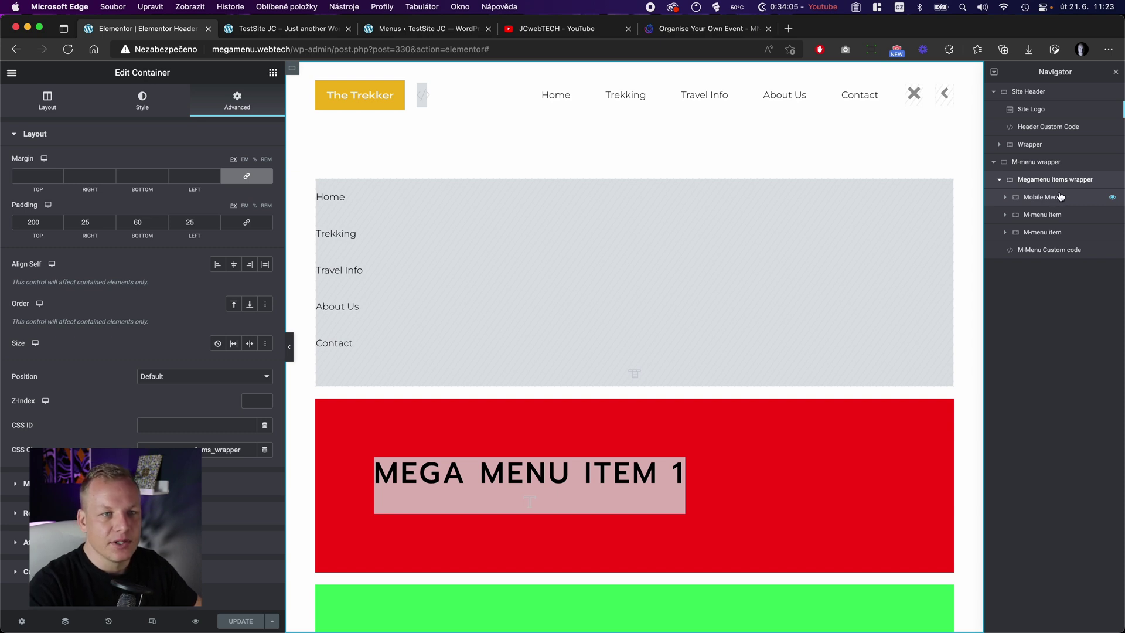
Expand the first M-menu item, inspect its container and Heading settings, and compare the two mega menu items on the canvas
{"action": "left_click", "coordinate": [1045, 215]}
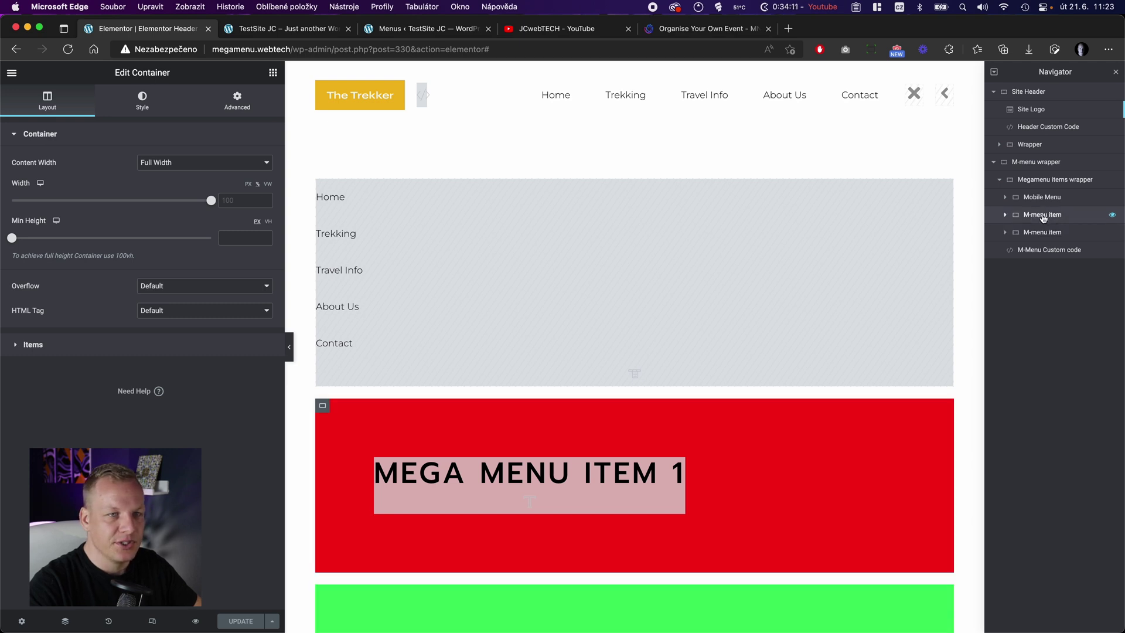
{"action": "left_click", "coordinate": [1006, 215]}
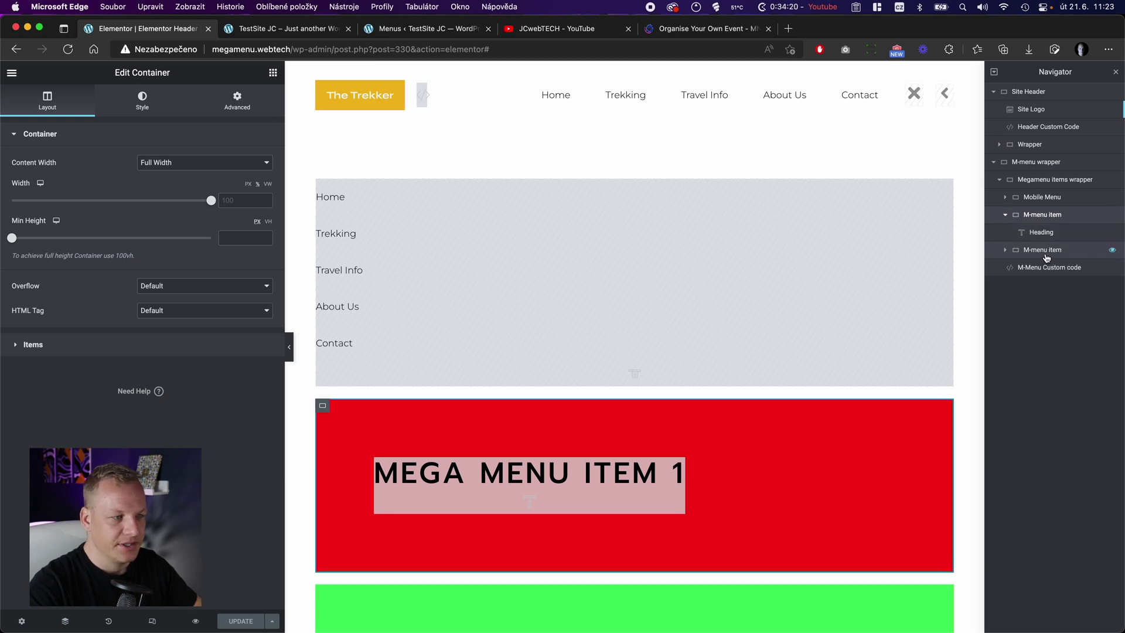
{"action": "scroll", "coordinate": [769, 427], "scroll_direction": "down", "scroll_amount": 5}
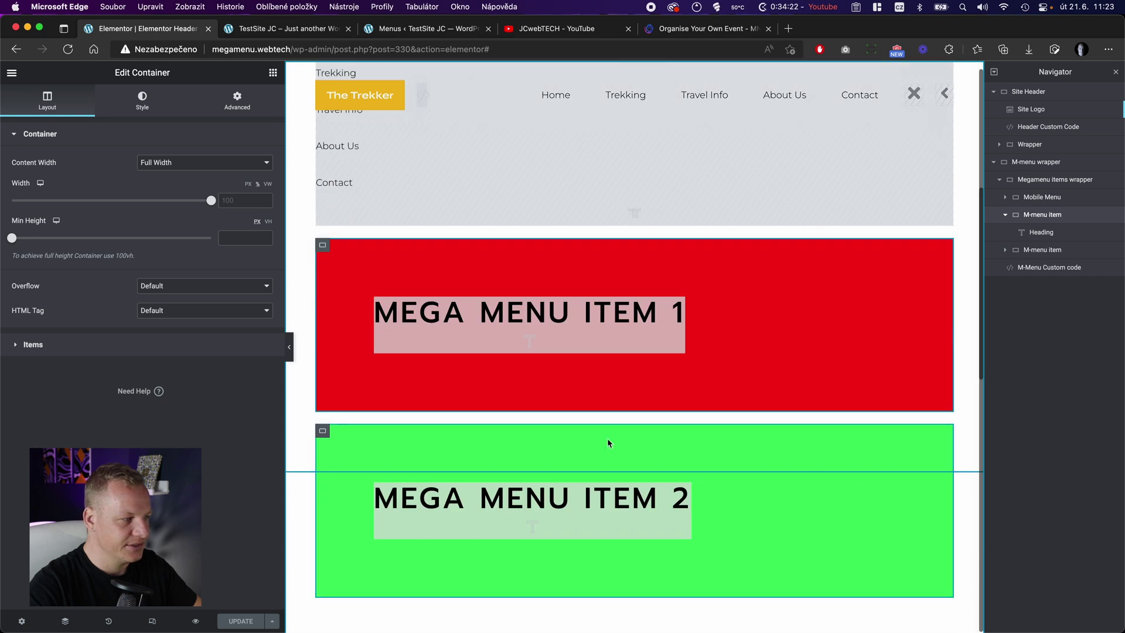
{"action": "scroll", "coordinate": [739, 553], "scroll_direction": "up", "scroll_amount": 3}
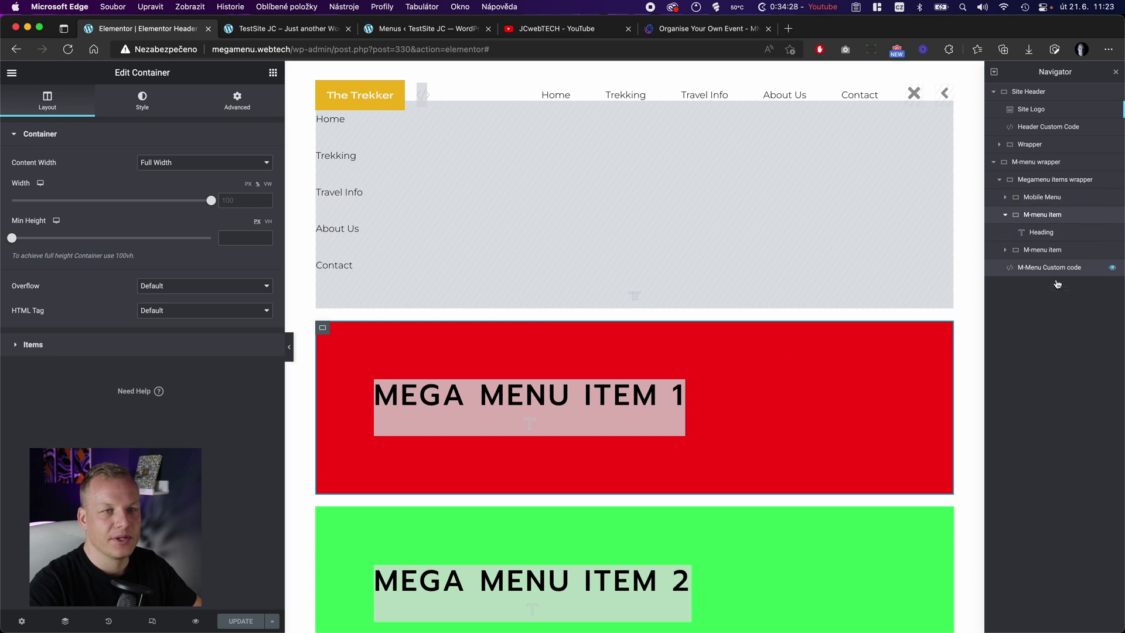
{"action": "left_click", "coordinate": [1076, 232]}
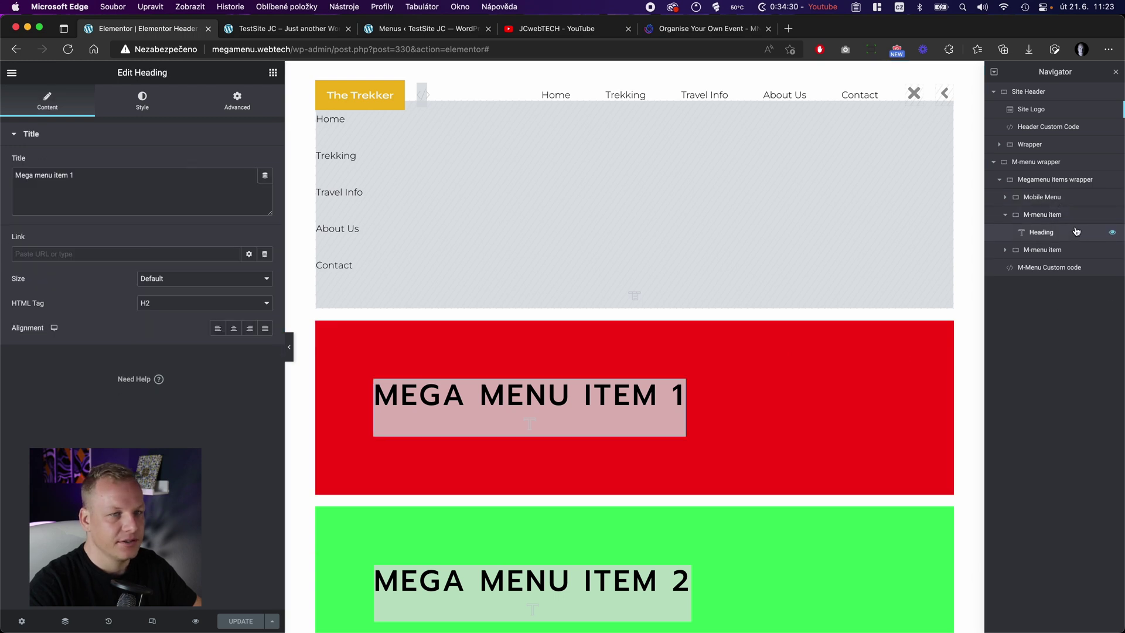
{"action": "left_click", "coordinate": [1072, 218]}
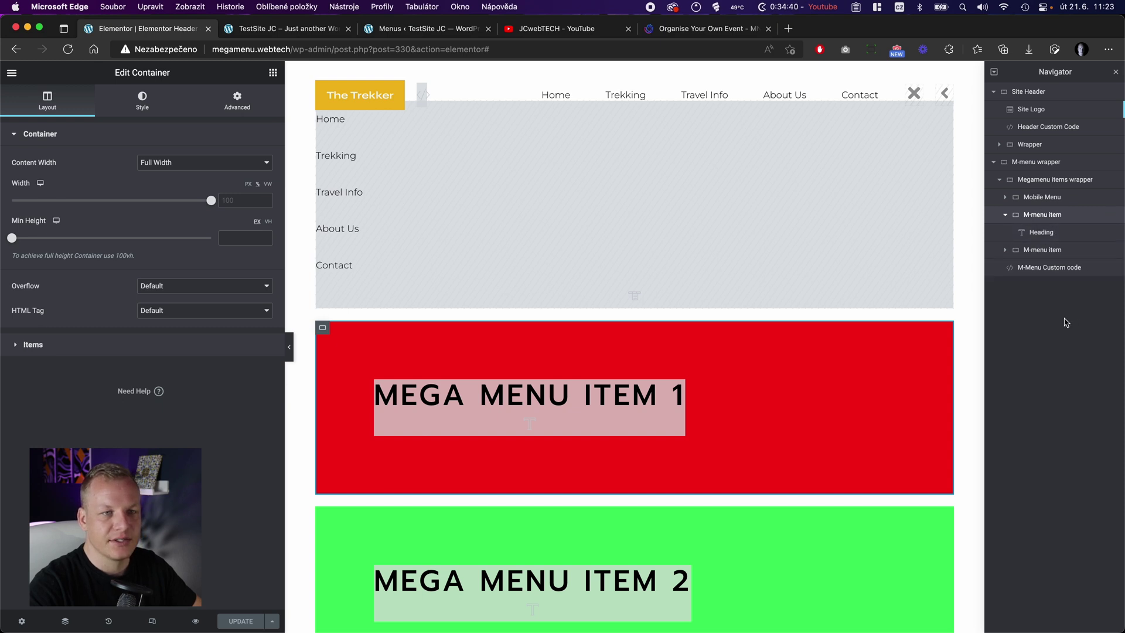
Open the second M-menu item's settings, and check the live navigation and the Trekking item's CSS classes in the Primary Menu
{"action": "left_click", "coordinate": [1043, 250]}
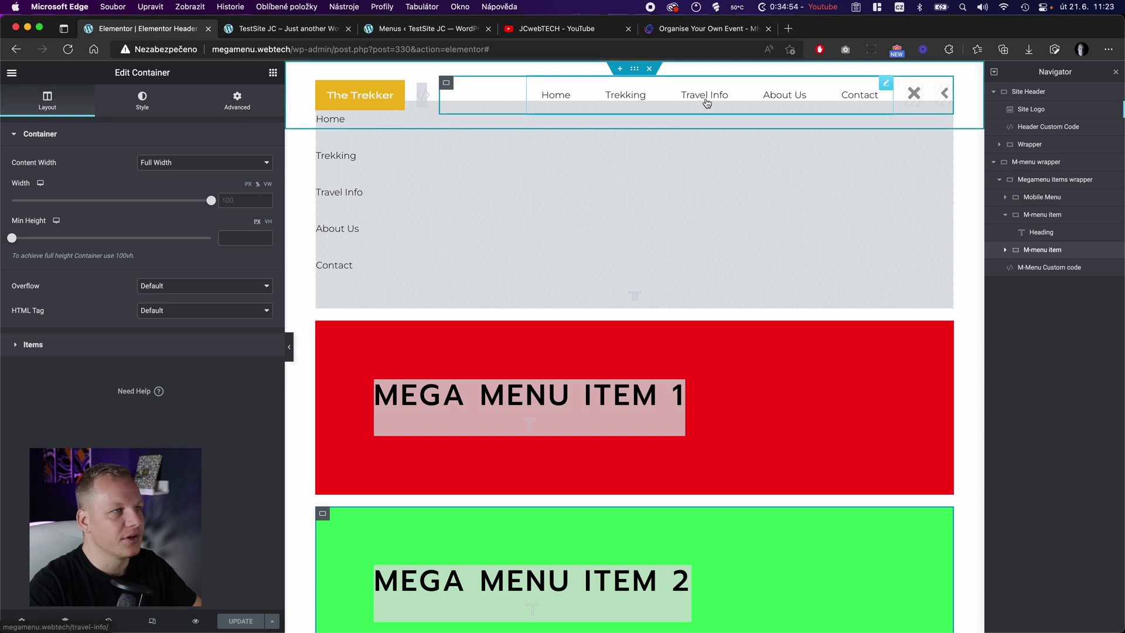
{"action": "left_click", "coordinate": [287, 32]}
{"action": "mouse_move", "coordinate": [454, 111]}
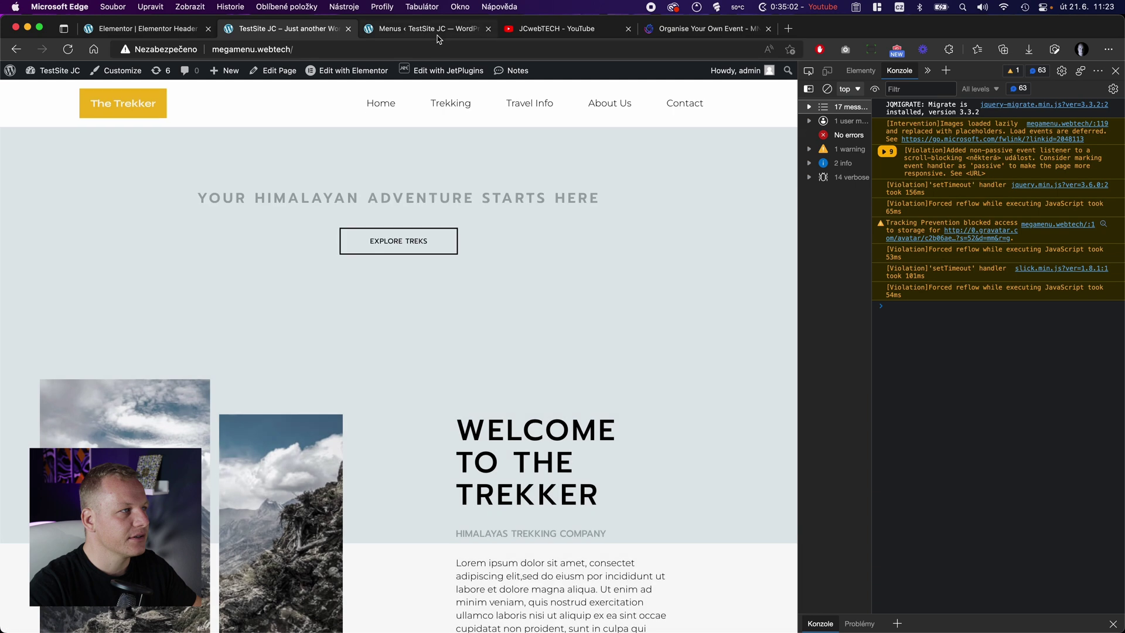
{"action": "left_click", "coordinate": [428, 28]}
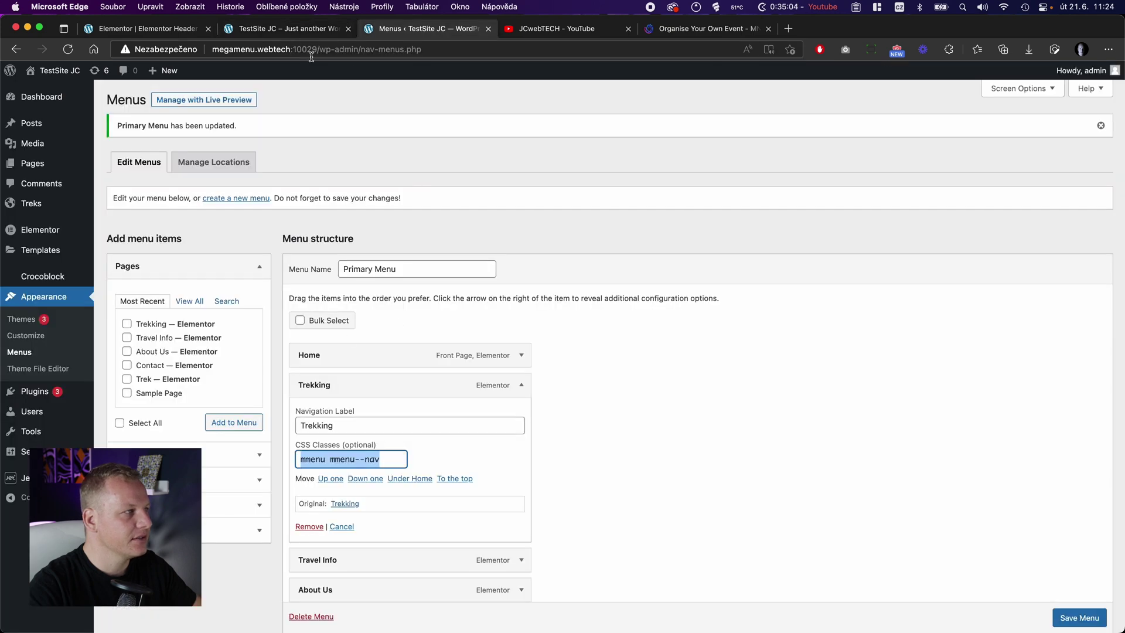
{"action": "left_click", "coordinate": [293, 29]}
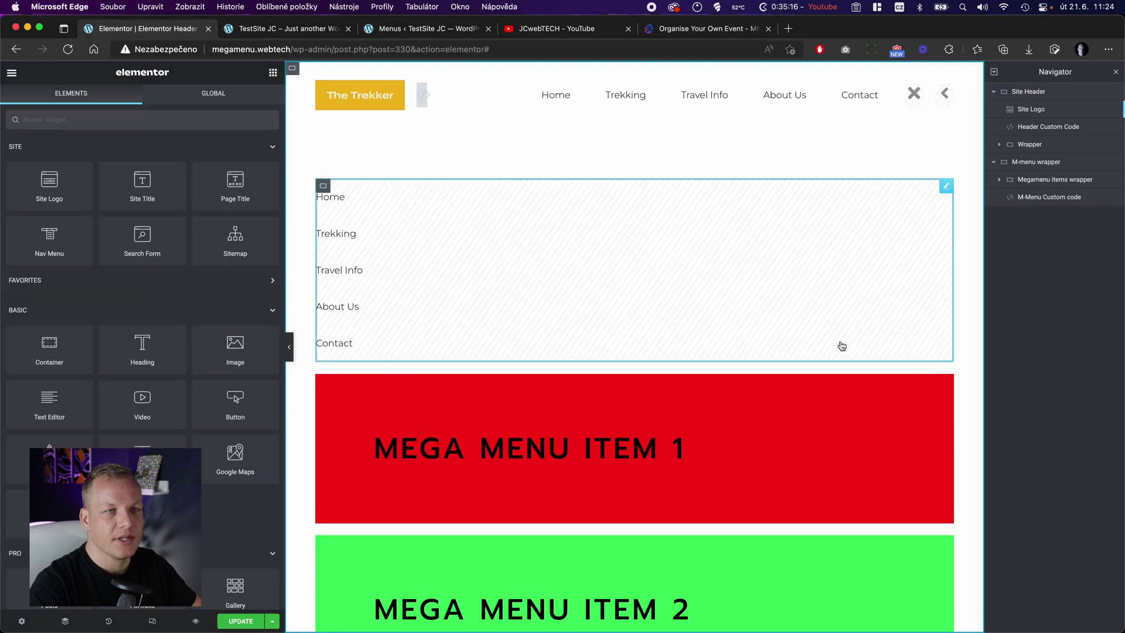
Duplicate the second M-menu item inside the Megamenu items wrapper
{"action": "scroll", "coordinate": [551, 332], "scroll_direction": "down", "scroll_amount": 3}
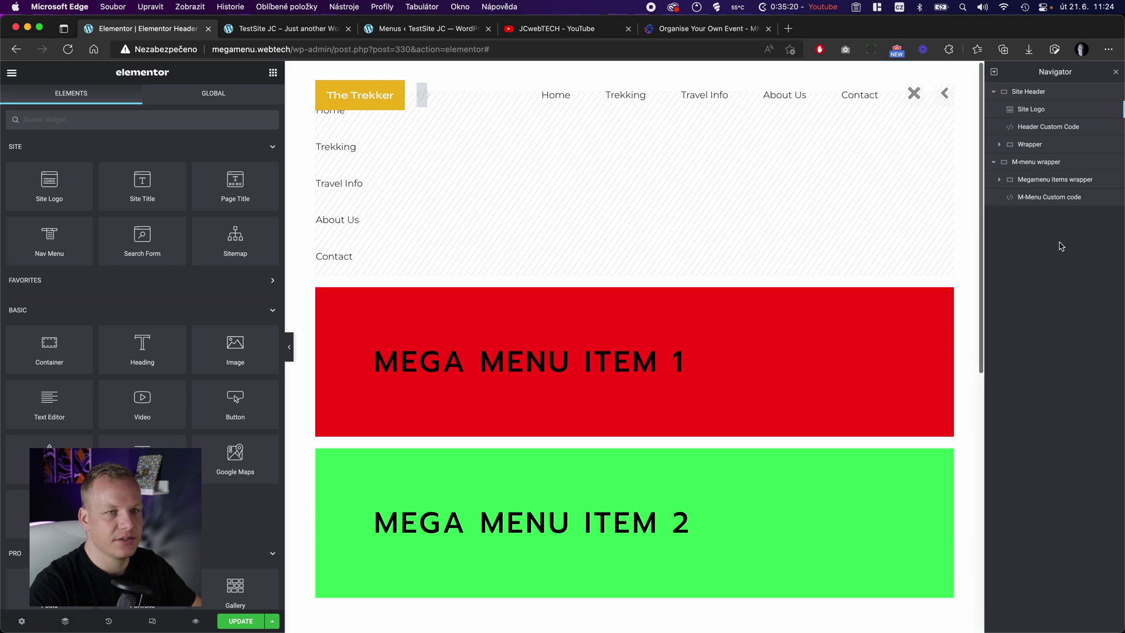
{"action": "left_click", "coordinate": [1000, 180]}
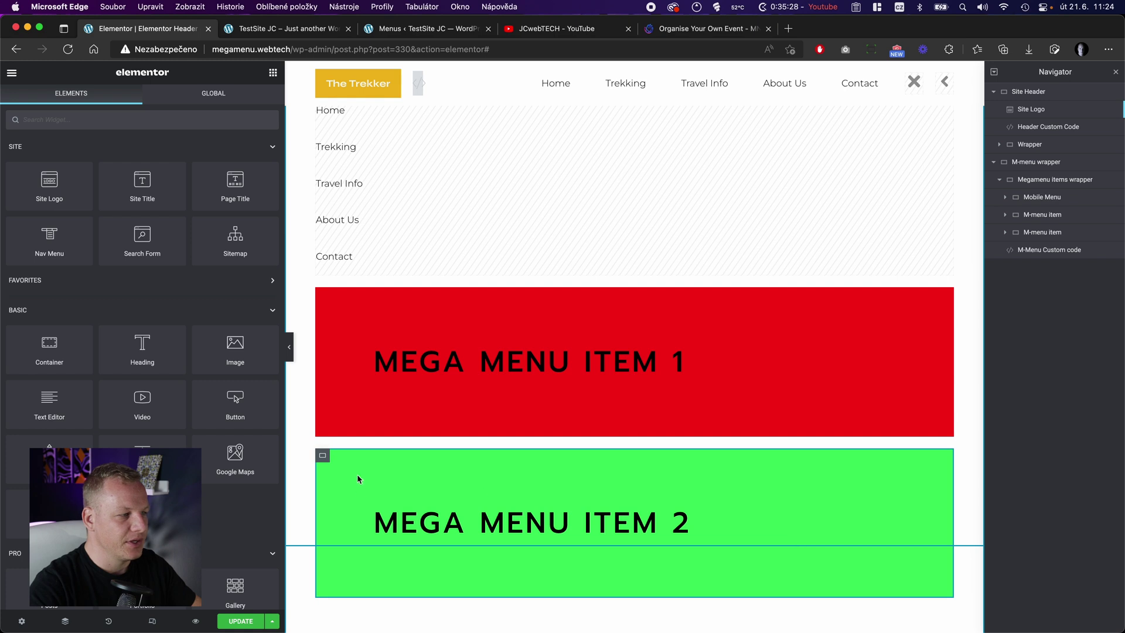
{"action": "right_click", "coordinate": [1040, 235]}
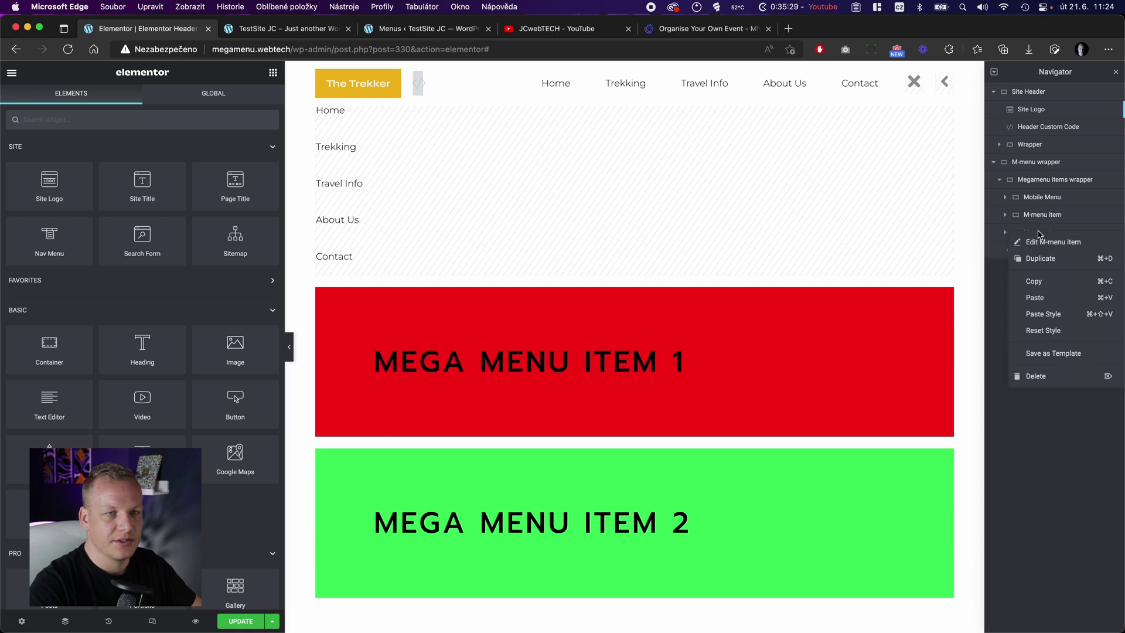
{"action": "left_click", "coordinate": [1046, 261]}
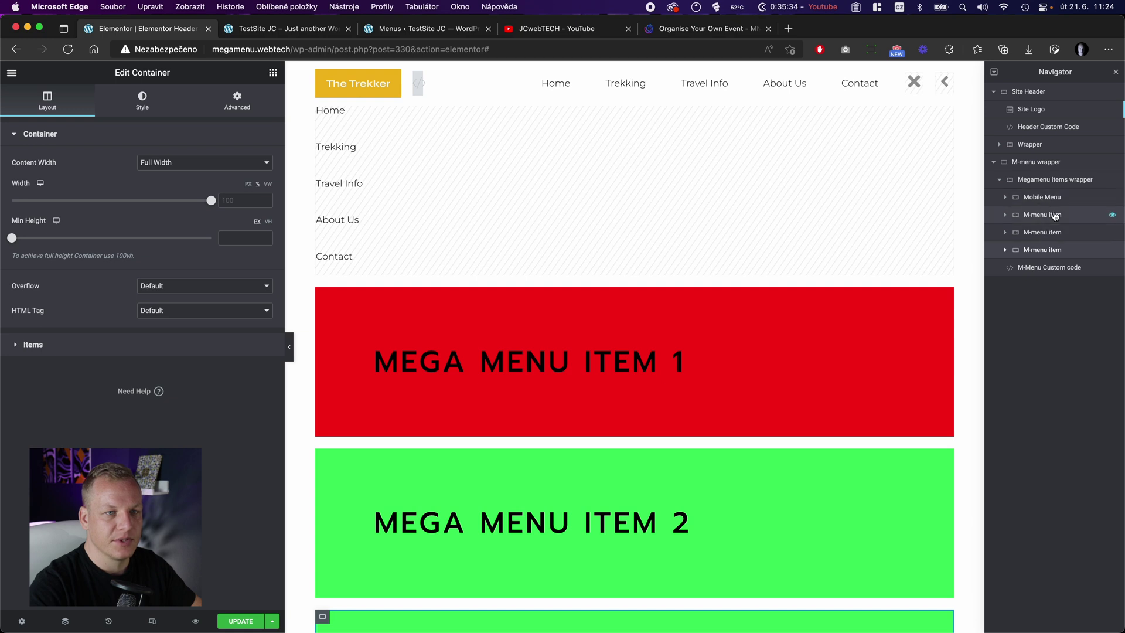
Change the duplicated item's heading to Mega Menu Item 3
{"action": "scroll", "coordinate": [920, 291], "scroll_direction": "down", "scroll_amount": 3}
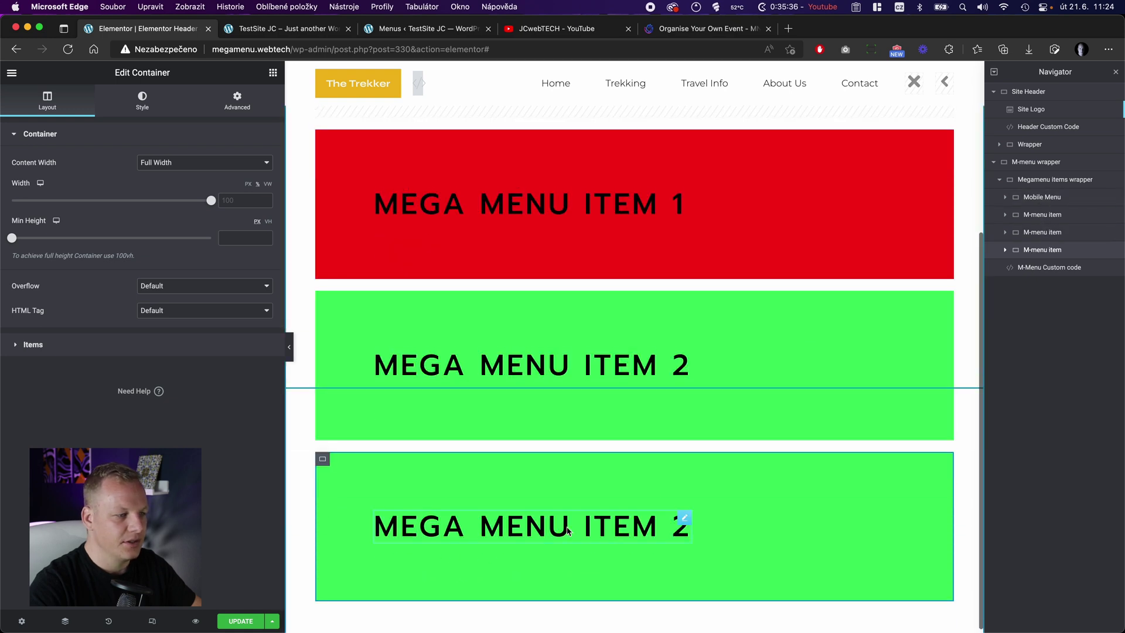
{"action": "left_click", "coordinate": [678, 525]}
{"action": "type", "text": "3"}
Set the Mega Menu Item 3 container's background color to yellow #FFEF00
{"action": "left_click", "coordinate": [322, 459]}
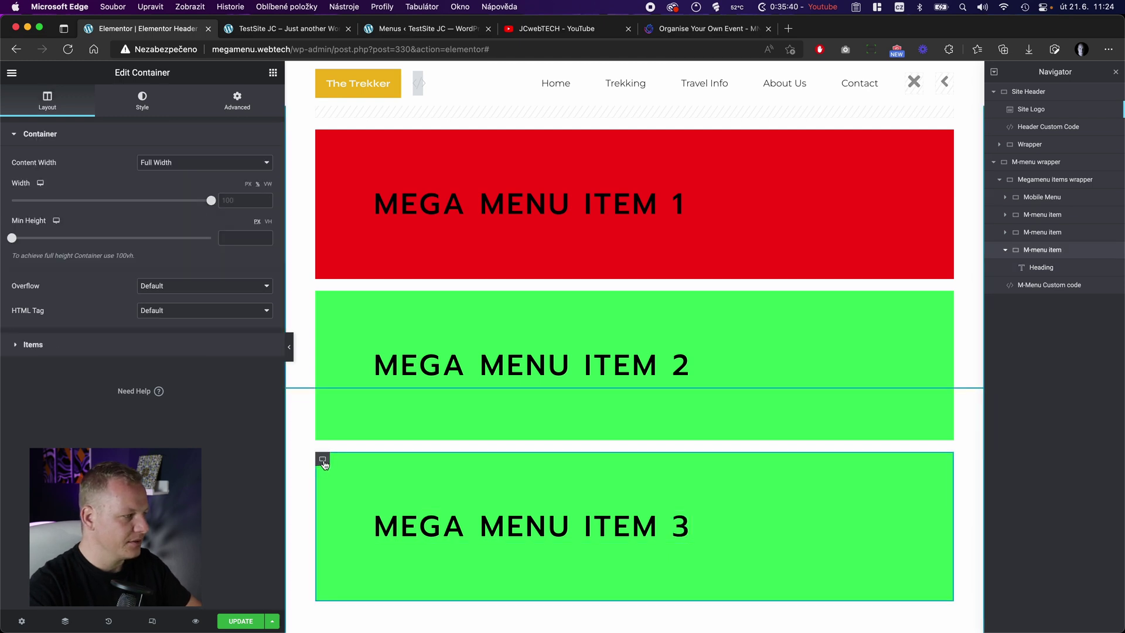
{"action": "left_click", "coordinate": [143, 100]}
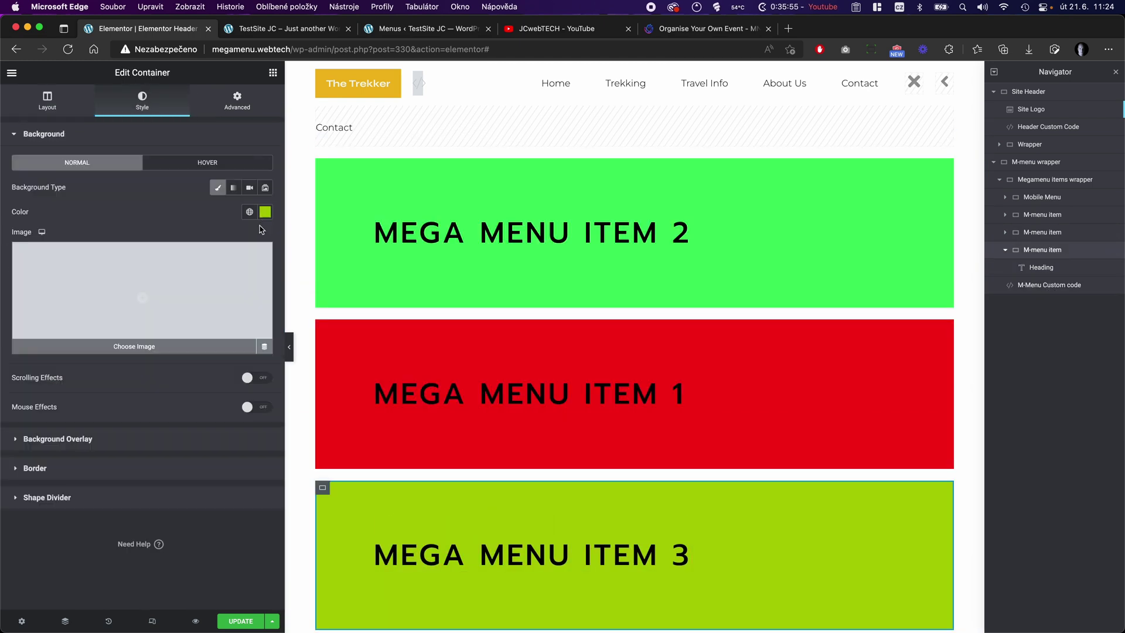
{"action": "left_click", "coordinate": [265, 211]}
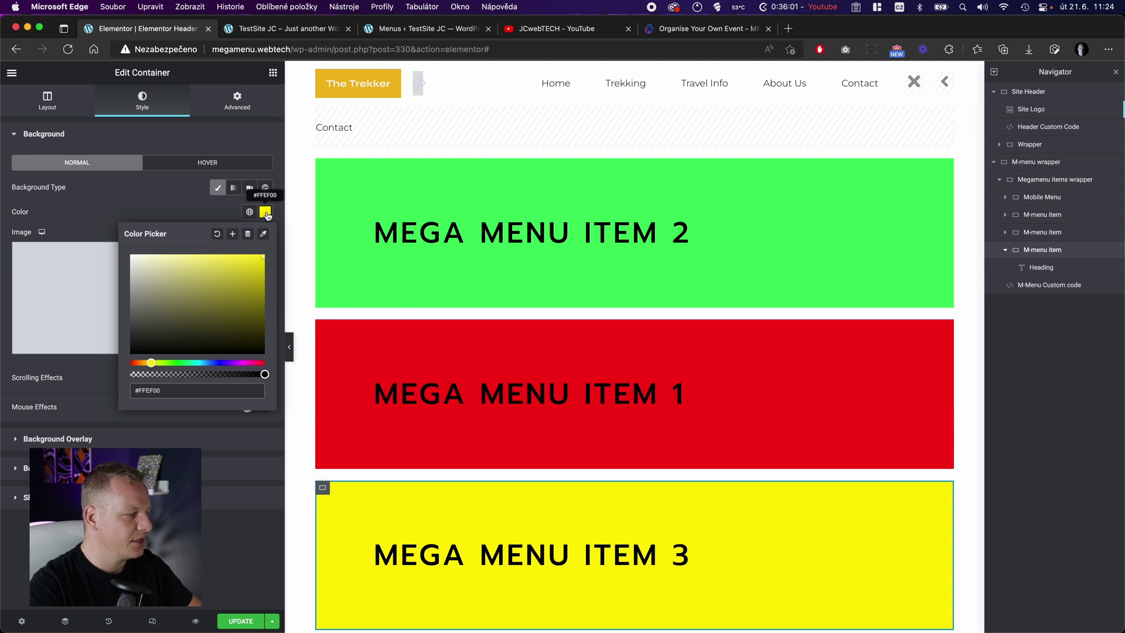
Update the header template and return to the Primary Menu structure in the WordPress menu editor
{"action": "left_click", "coordinate": [248, 623]}
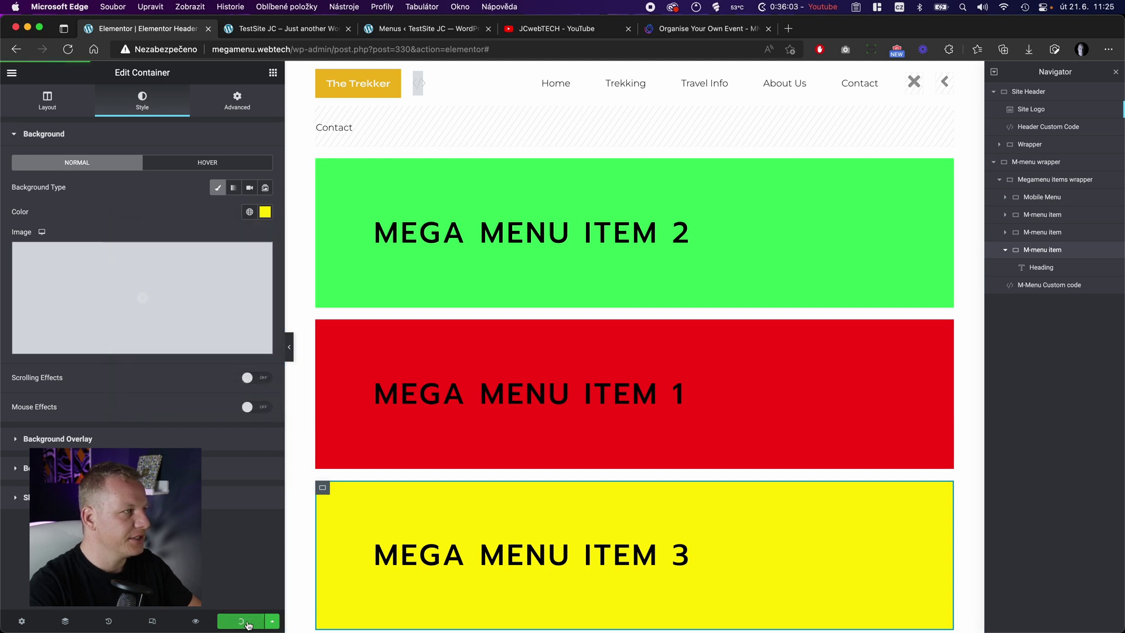
{"action": "left_click", "coordinate": [413, 29]}
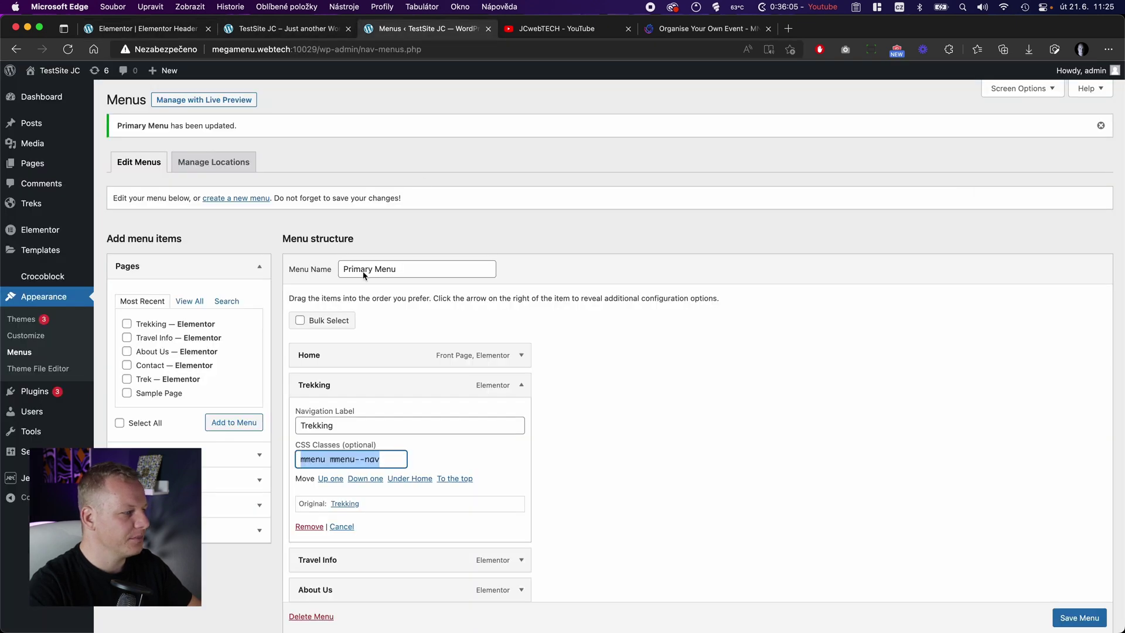
{"action": "scroll", "coordinate": [375, 415], "scroll_direction": "down", "scroll_amount": 3}
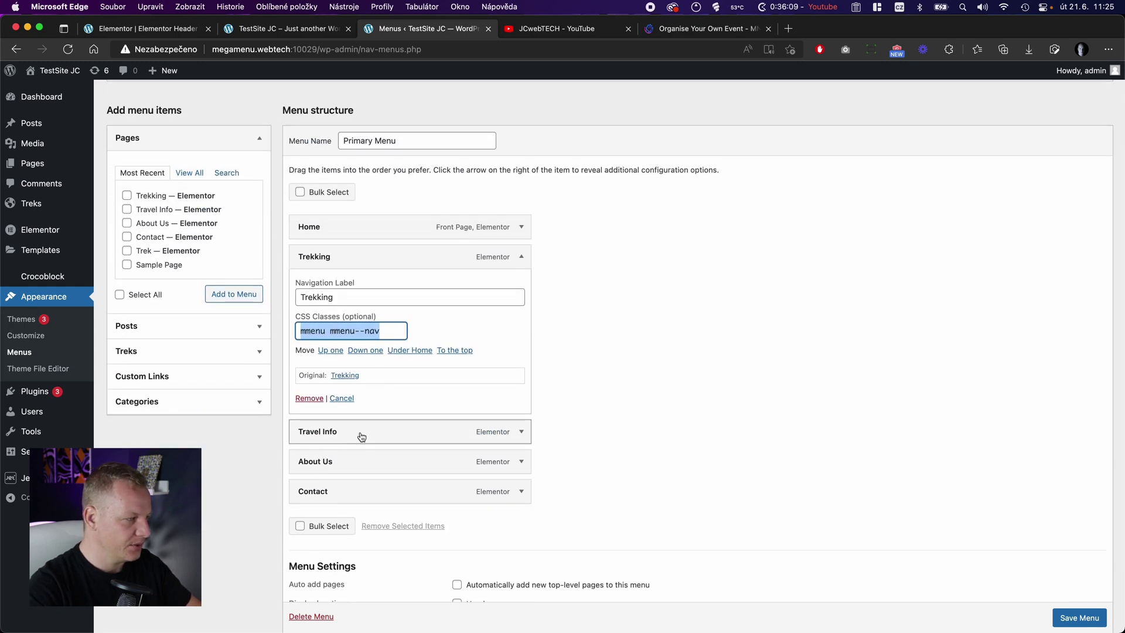
{"action": "left_click", "coordinate": [518, 462]}
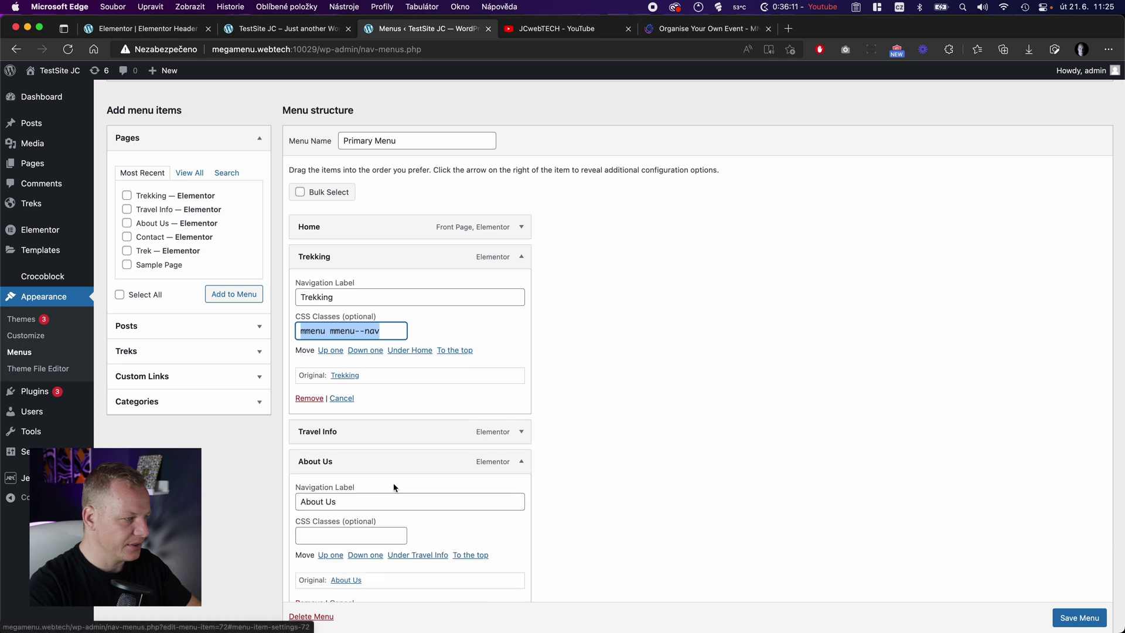
{"action": "scroll", "coordinate": [410, 446], "scroll_direction": "down", "scroll_amount": 5}
{"action": "left_click", "coordinate": [312, 309]}
{"action": "type", "text": "mmenu mmenu--nav"}
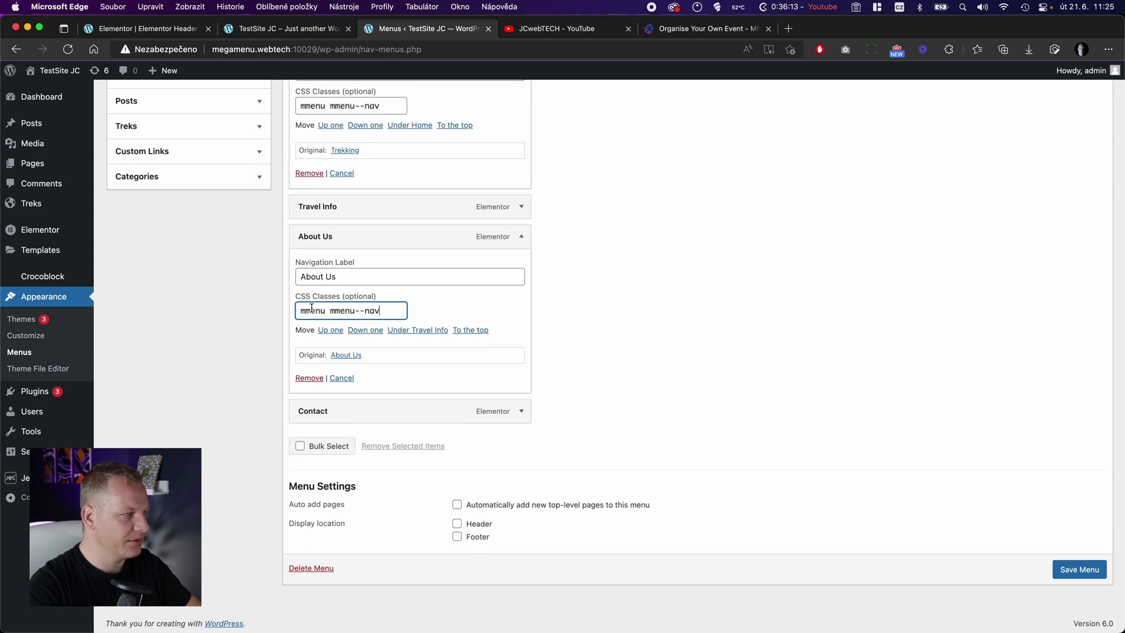
{"action": "key", "text": "super+a"}
{"action": "key", "text": "BackSpace"}
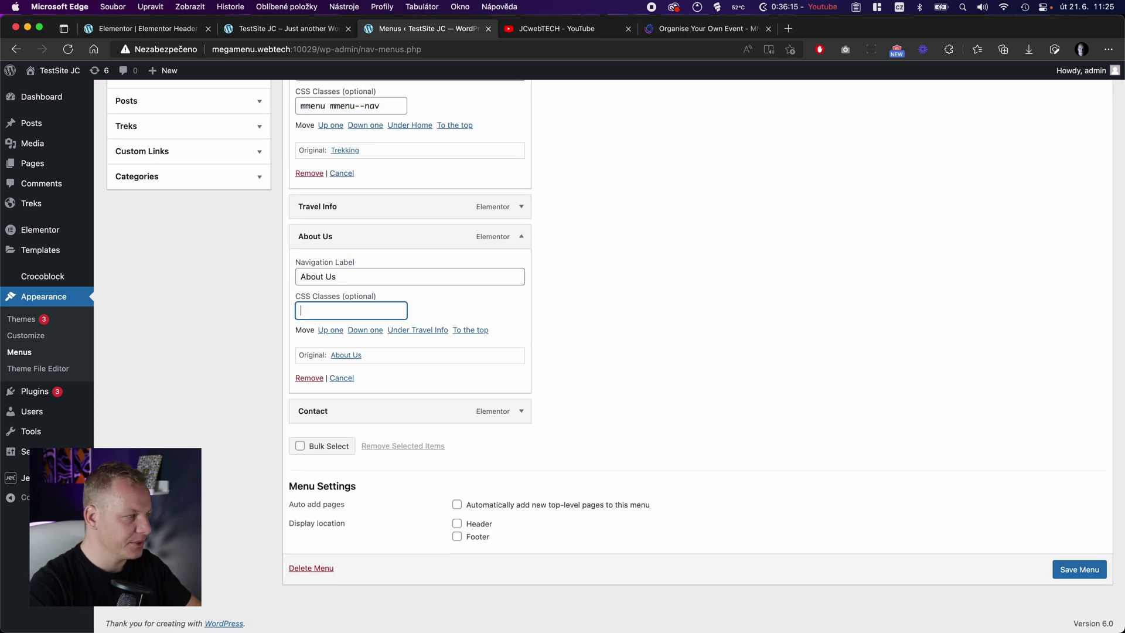
{"action": "left_click", "coordinate": [521, 236]}
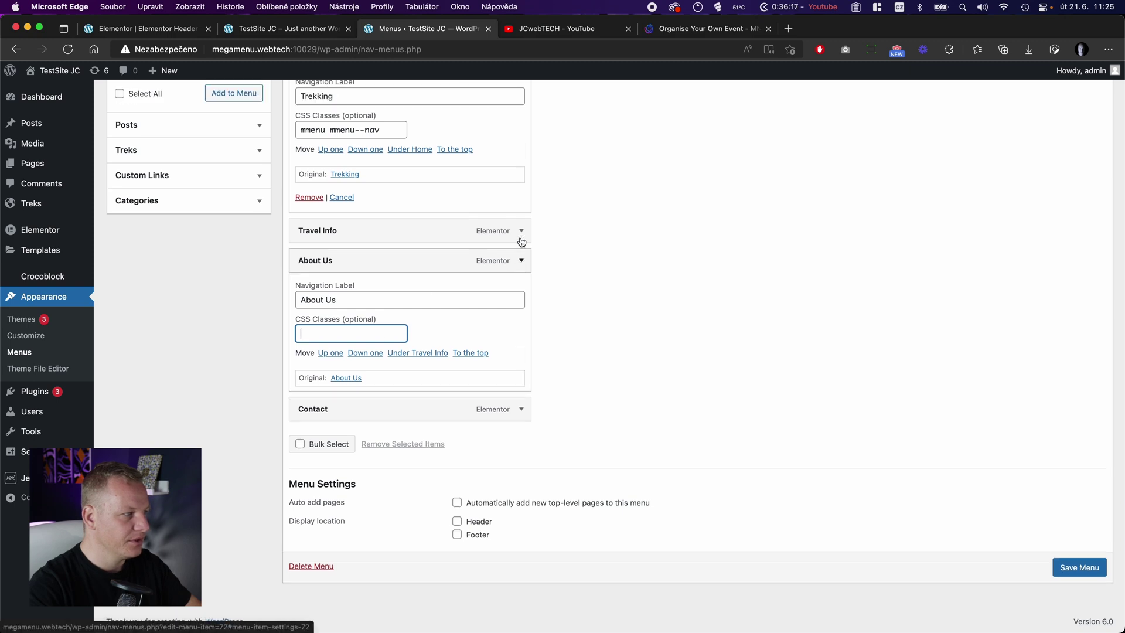
Add the CSS classes mmenu mmenu--nav to the Contact menu item, save the menu, and return to the live site
{"action": "left_click", "coordinate": [521, 409]}
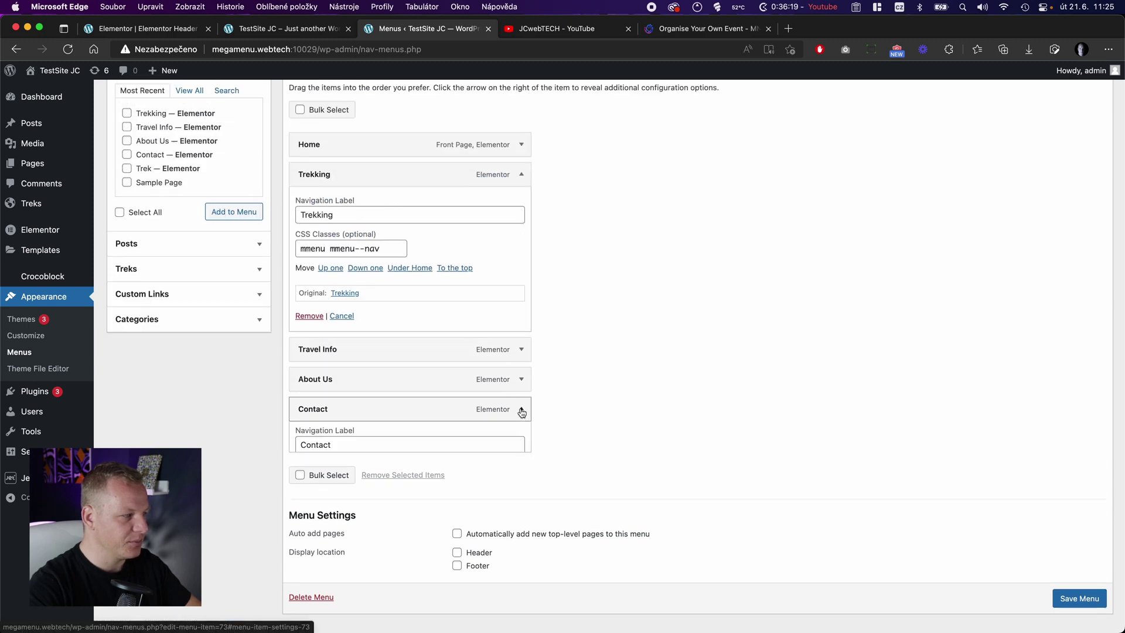
{"action": "scroll", "coordinate": [358, 476], "scroll_direction": "down", "scroll_amount": 2}
{"action": "left_click", "coordinate": [324, 419]}
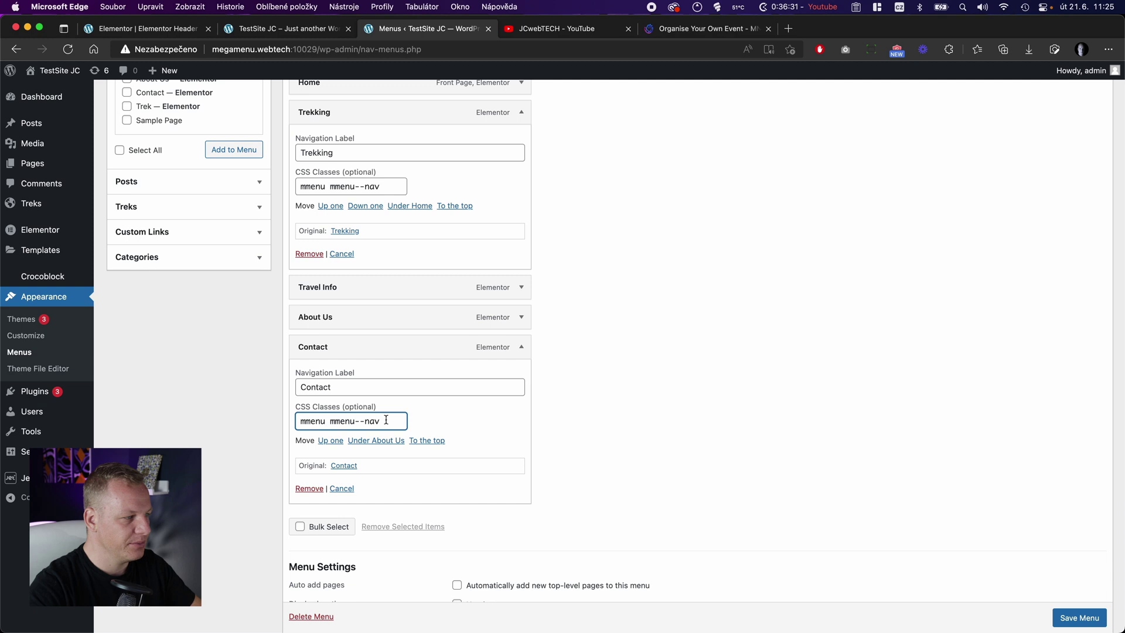
{"action": "left_click", "coordinate": [1081, 618]}
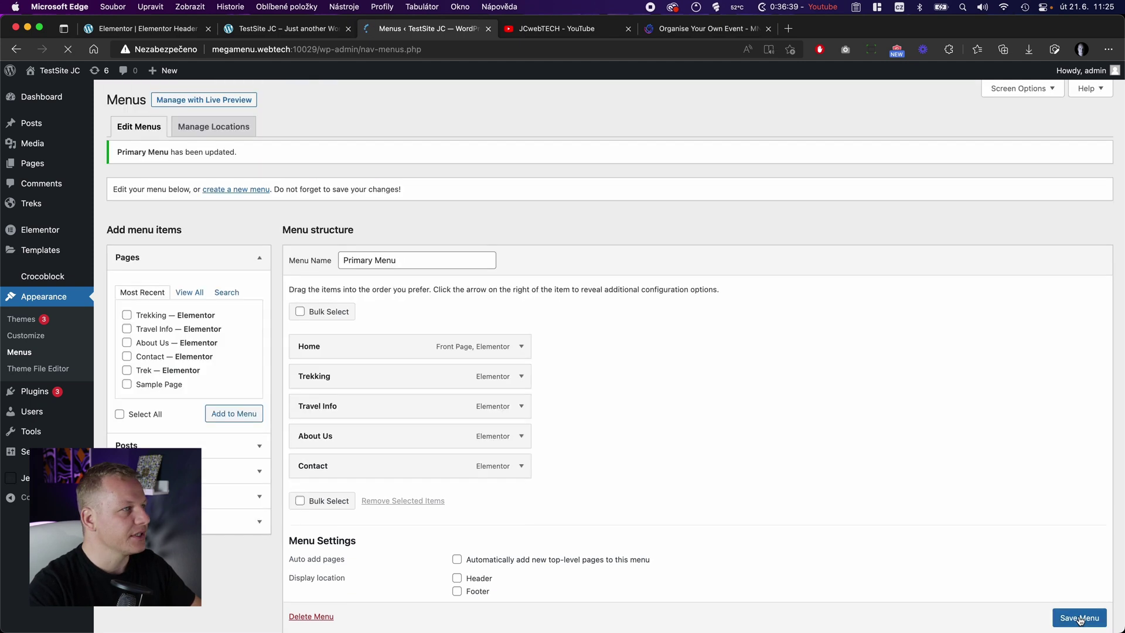
{"action": "left_click", "coordinate": [289, 32]}
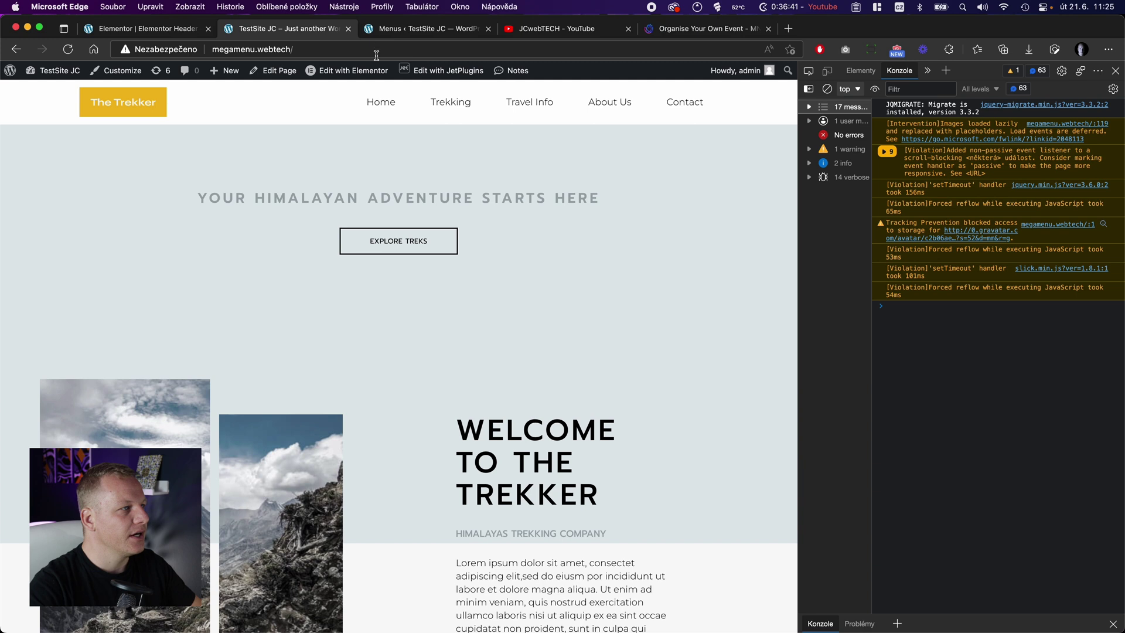
Reload the live site and check which mega menu panels open for Trekking, Travel Info and Contact
{"action": "key", "text": "super+r"}
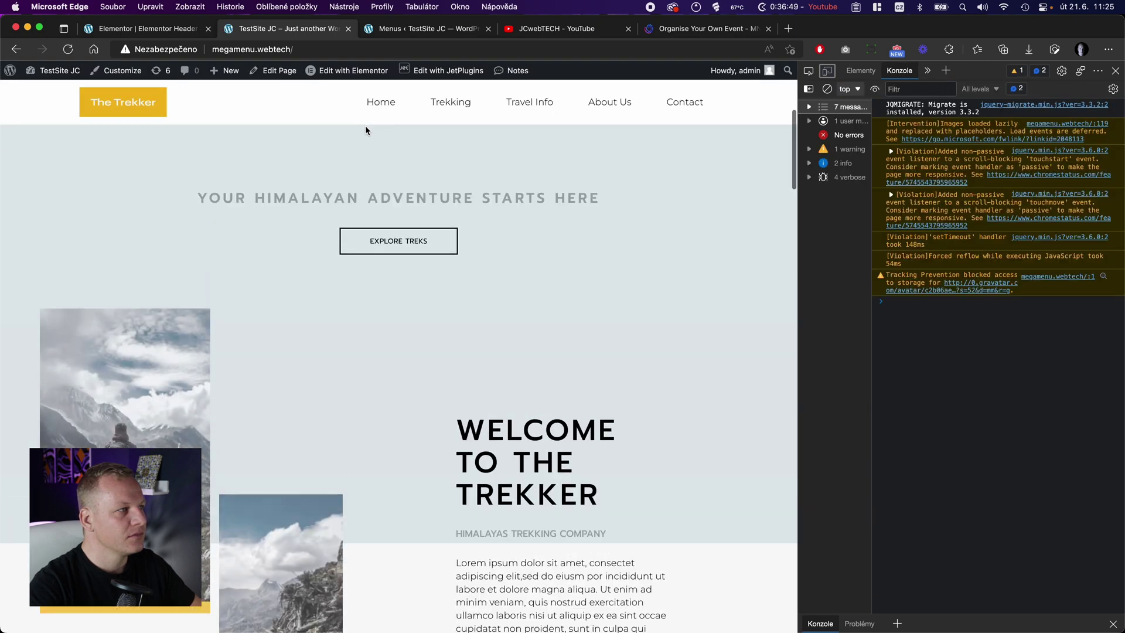
{"action": "mouse_move", "coordinate": [415, 106]}
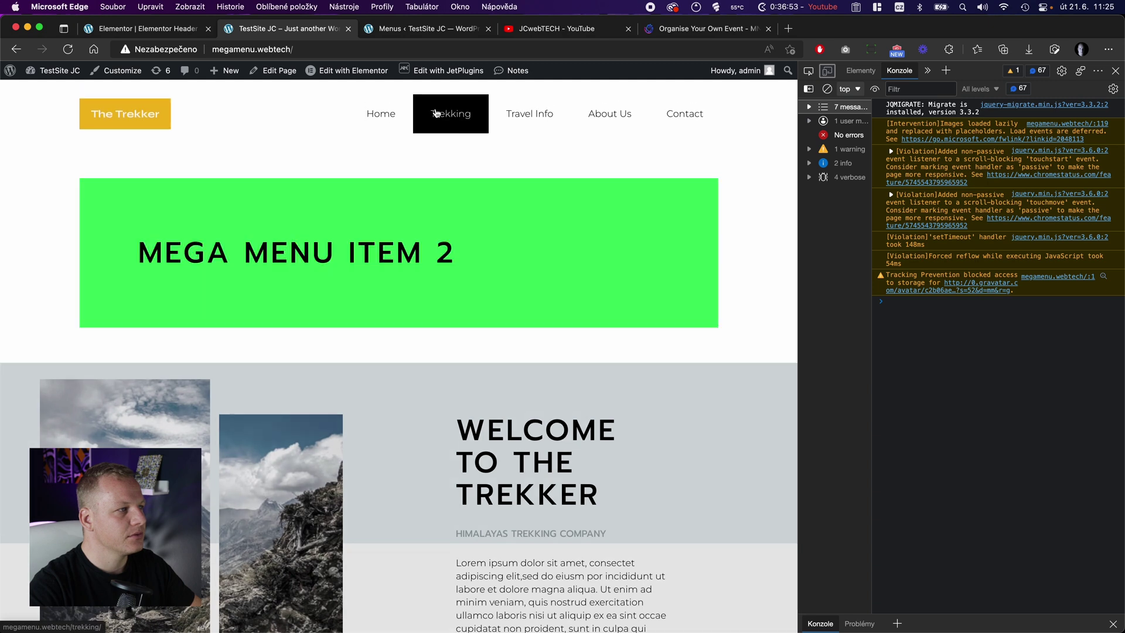
{"action": "mouse_move", "coordinate": [520, 118]}
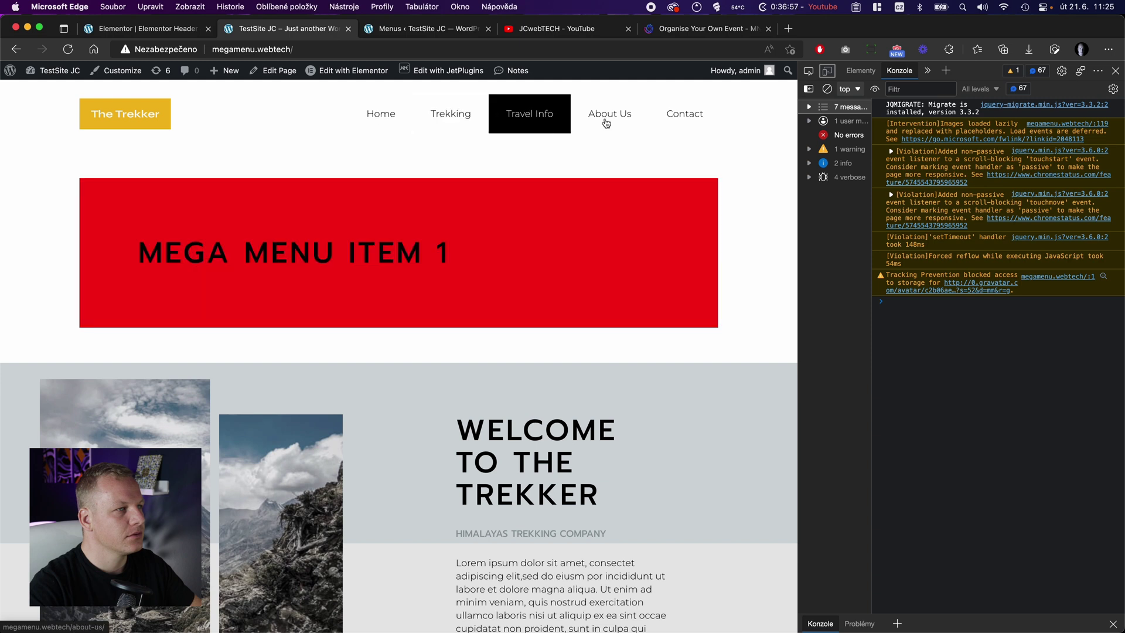
{"action": "mouse_move", "coordinate": [698, 116]}
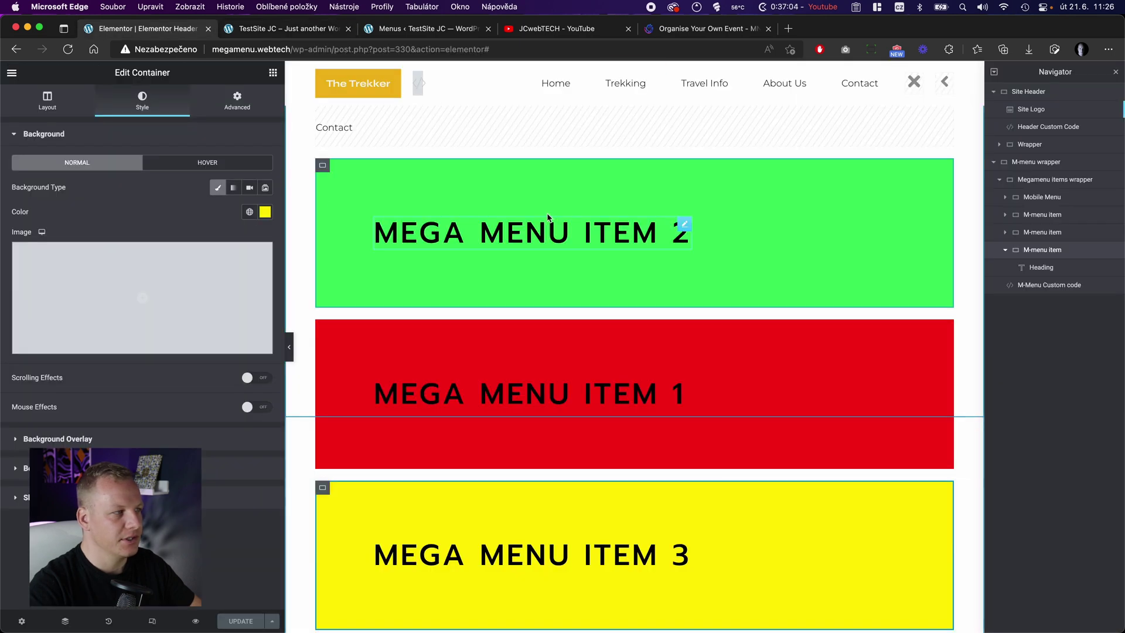
Move the Mega Menu Item 1 container above Mega Menu Item 2 in the header structure and update the template
{"action": "left_click", "coordinate": [1038, 237]}
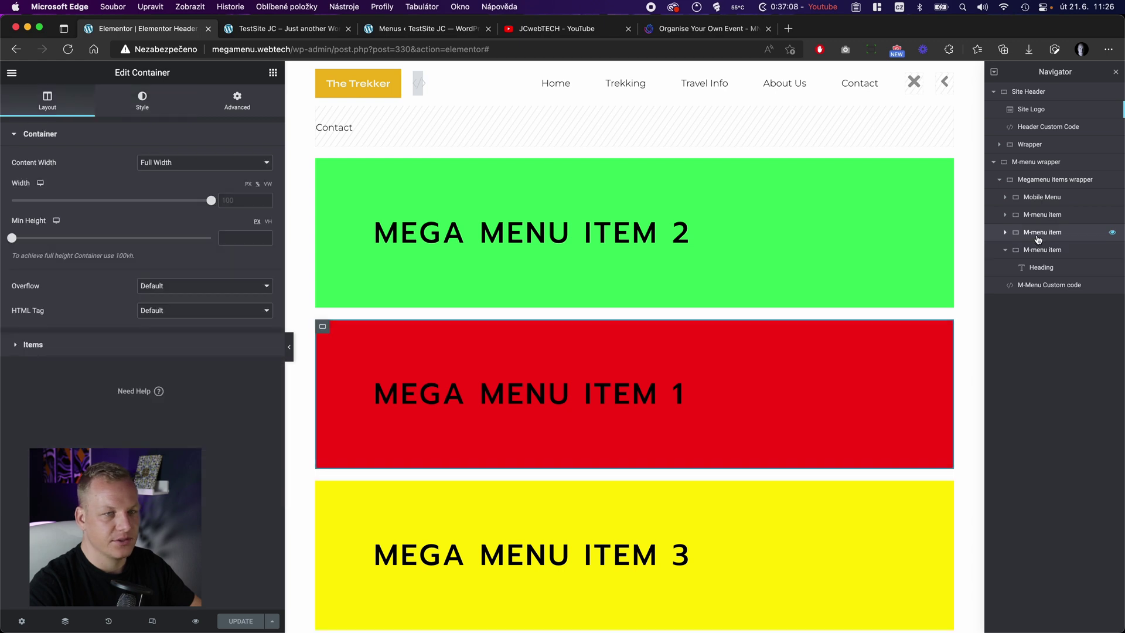
{"action": "left_click_drag", "start_coordinate": [1037, 238], "coordinate": [1036, 219]}
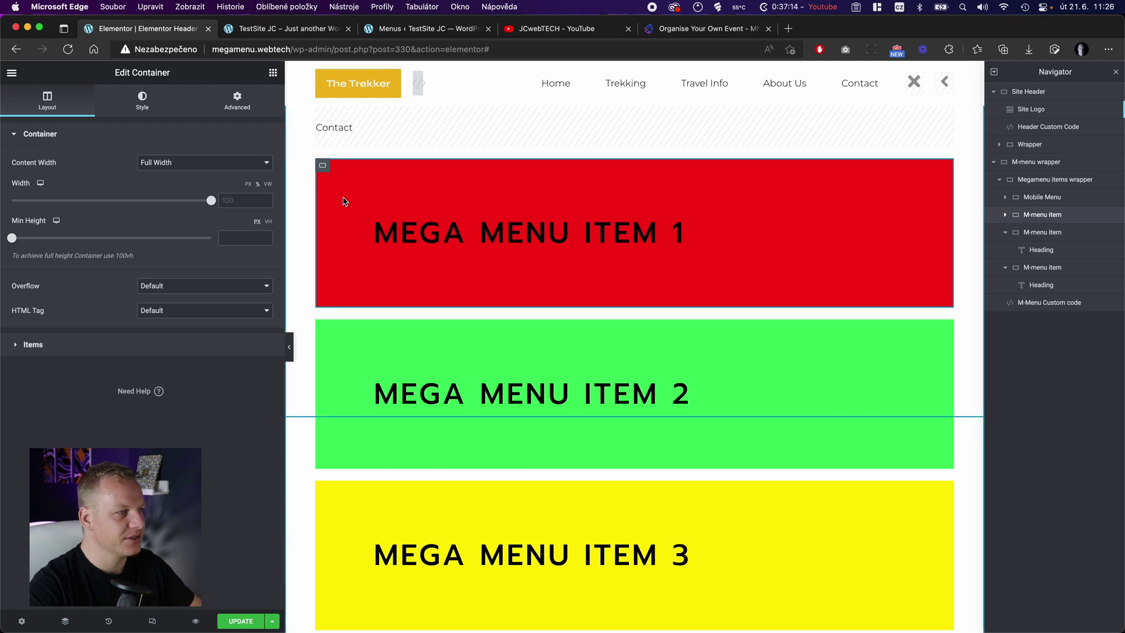
{"action": "left_click", "coordinate": [241, 622]}
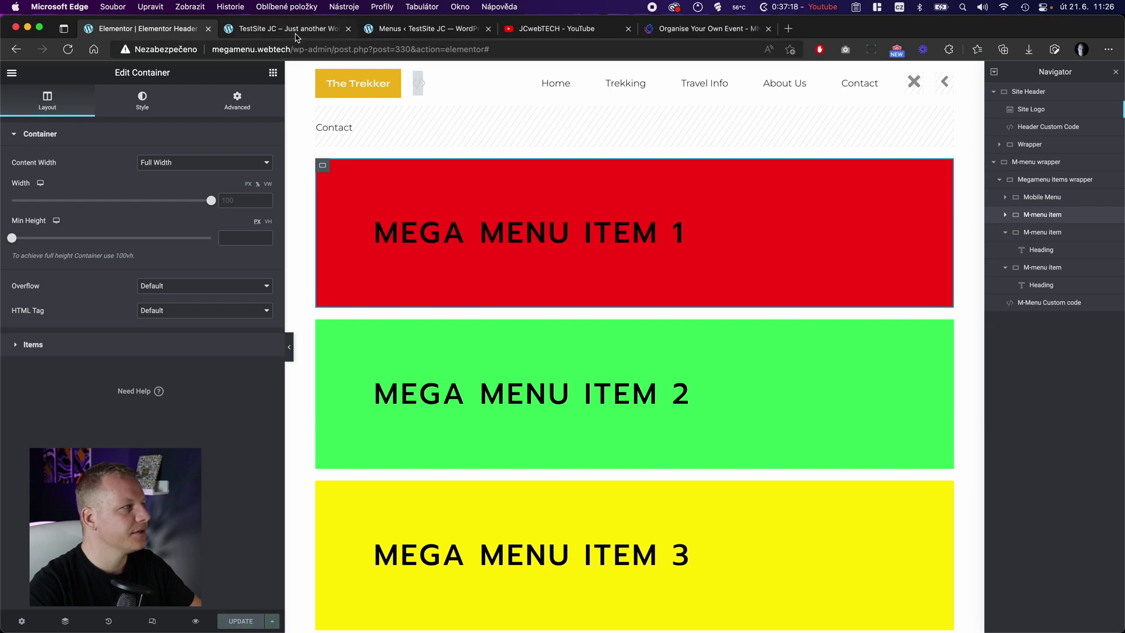
Reload the live site and check the reordered mega menu panels under Trekking, Travel Info and Contact
{"action": "left_click", "coordinate": [391, 28]}
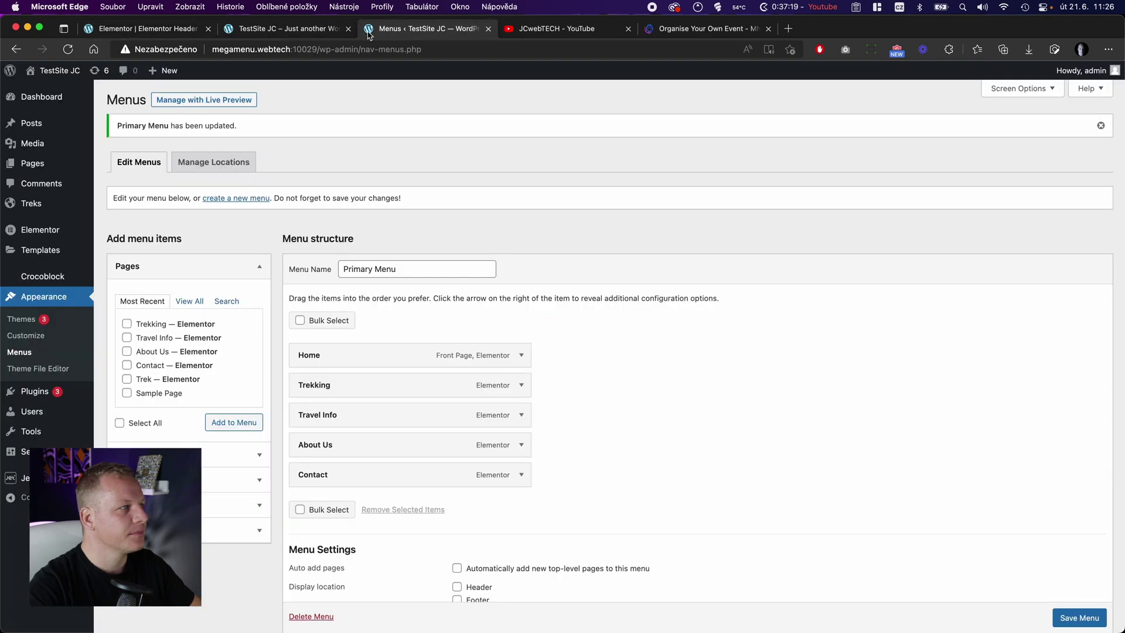
{"action": "left_click", "coordinate": [324, 30]}
{"action": "key", "text": "super+r"}
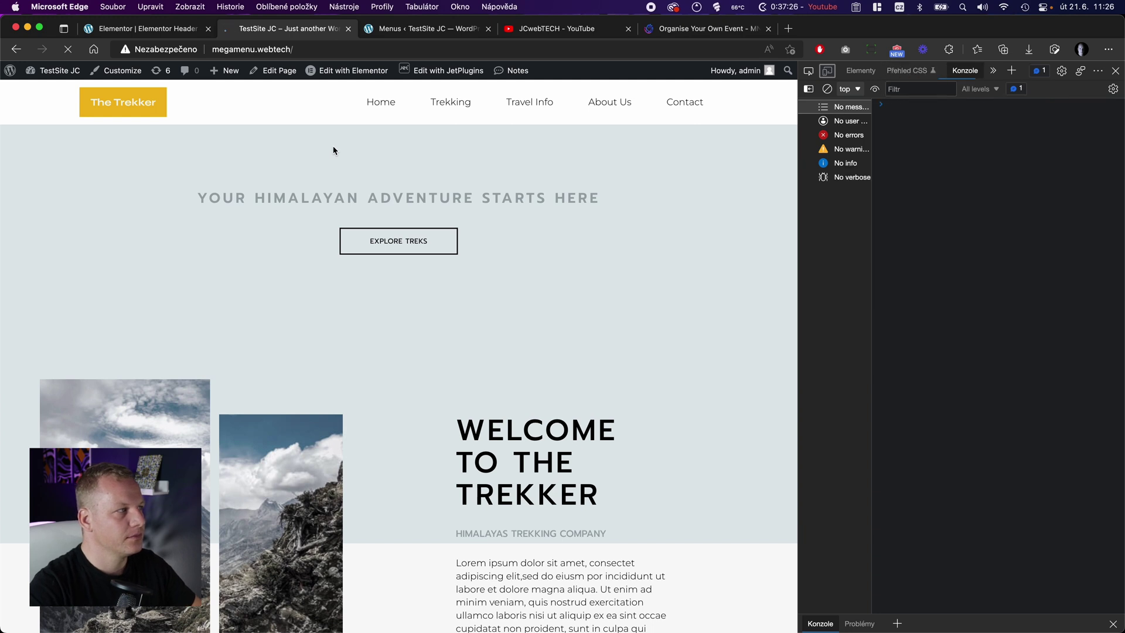
{"action": "mouse_move", "coordinate": [477, 108]}
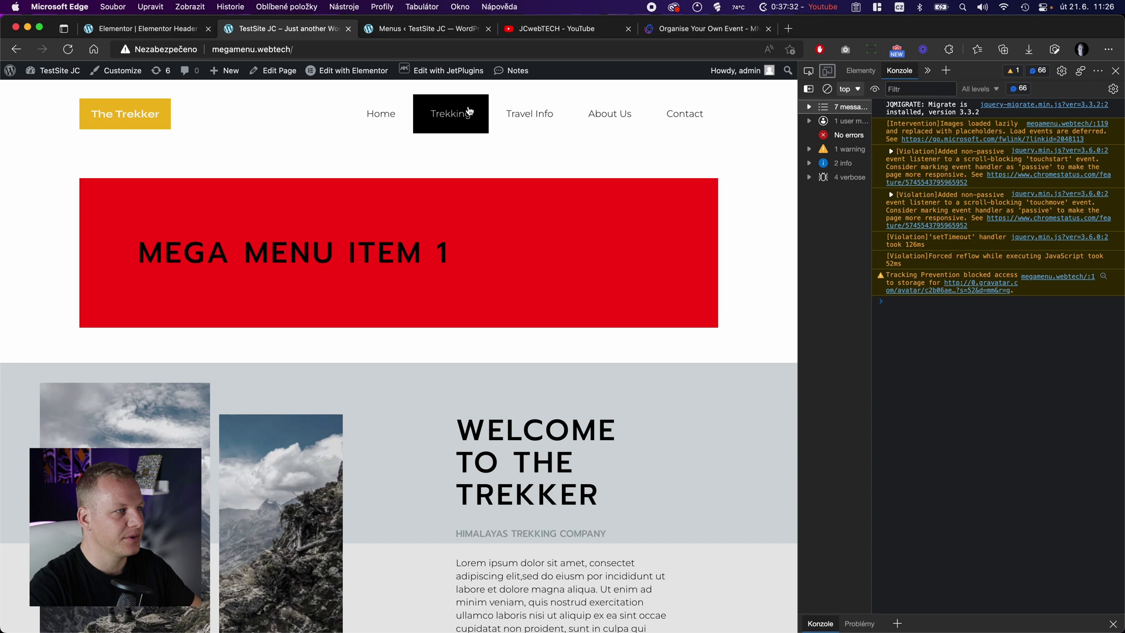
{"action": "mouse_move", "coordinate": [526, 114]}
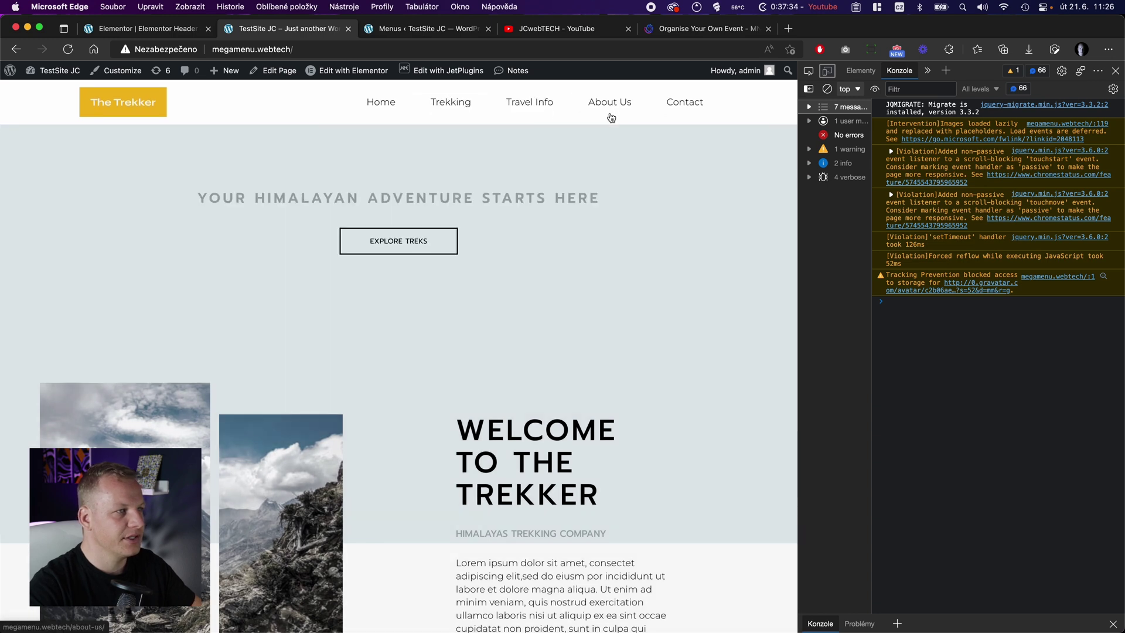
{"action": "mouse_move", "coordinate": [678, 118]}
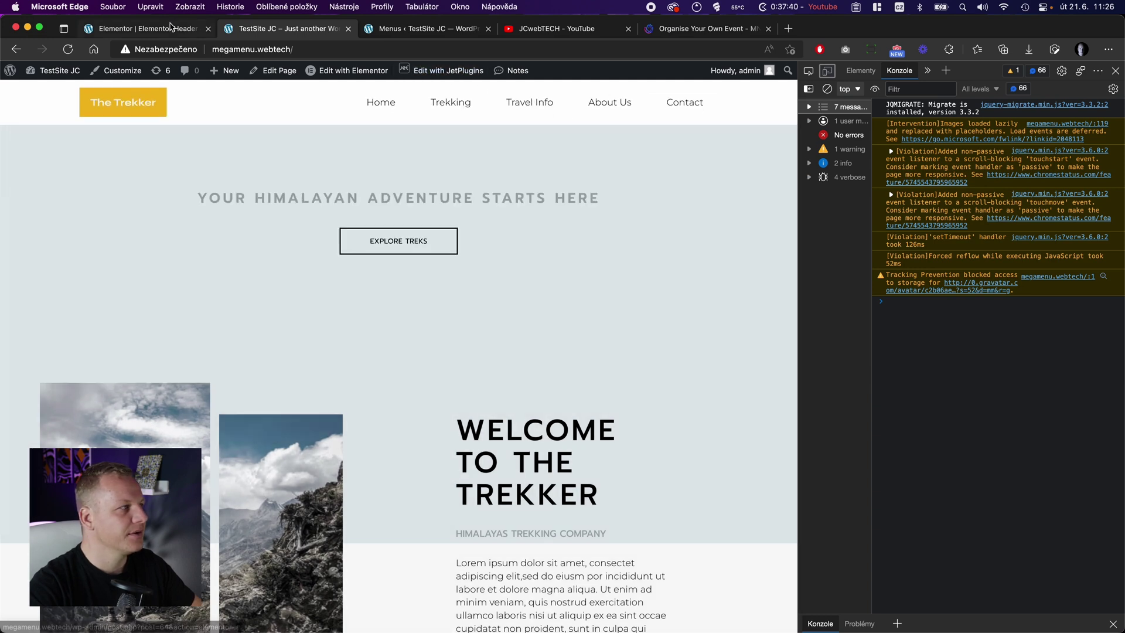
Return to the header template and review the Mobile Menu container and the Mega Menu Item 2 container's item layout settings
{"action": "left_click", "coordinate": [167, 29]}
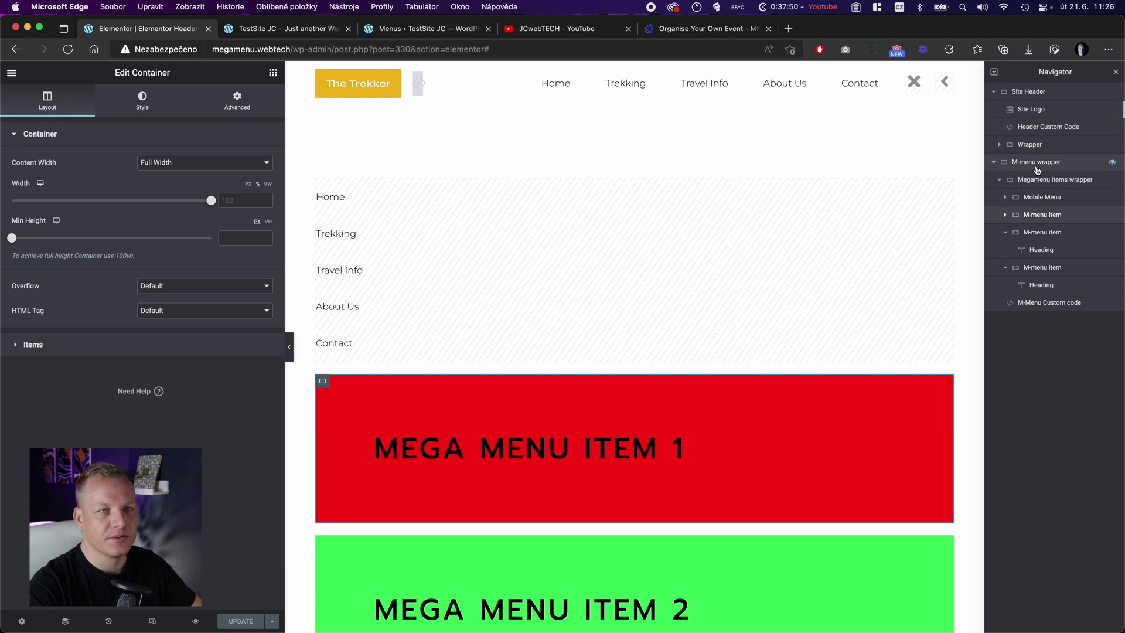
{"action": "left_click", "coordinate": [1041, 197]}
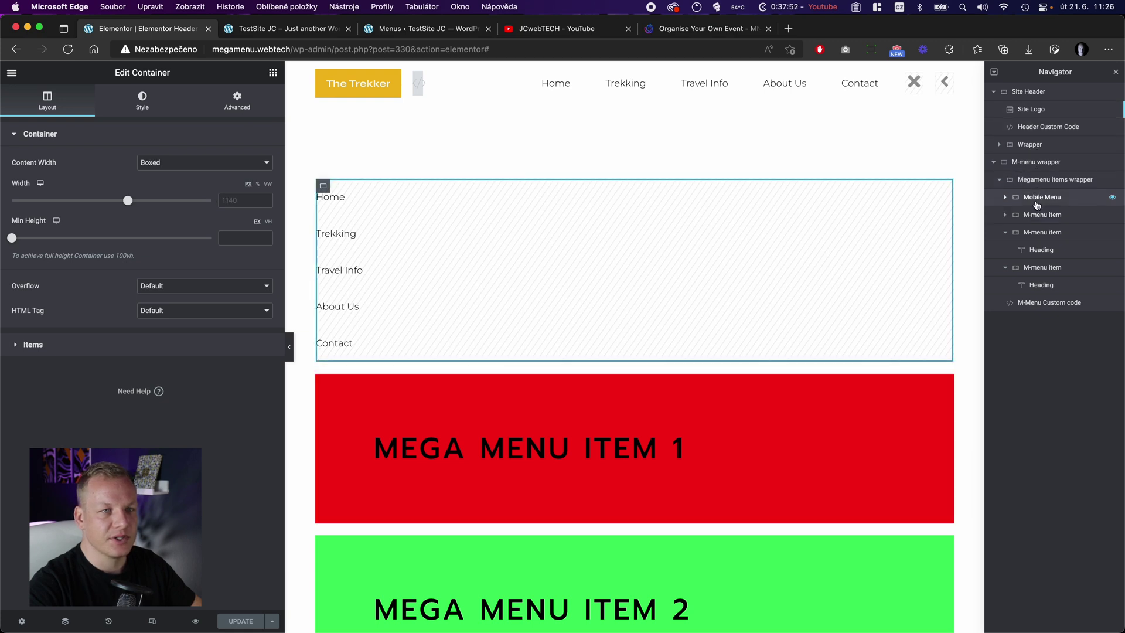
{"action": "left_click", "coordinate": [1041, 233]}
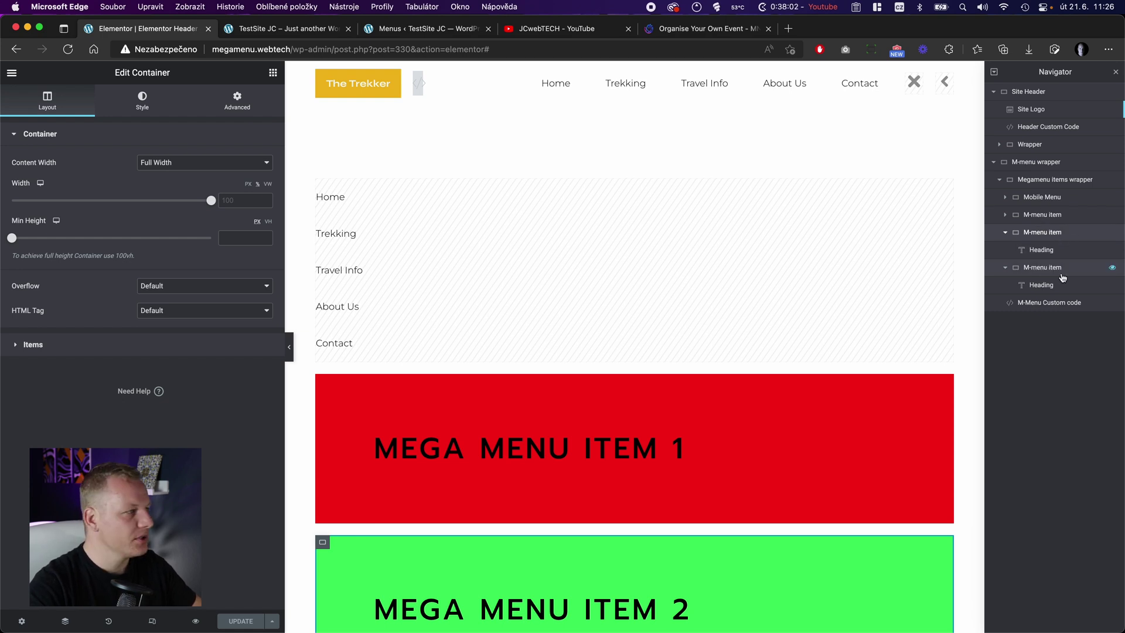
{"action": "left_click", "coordinate": [47, 354]}
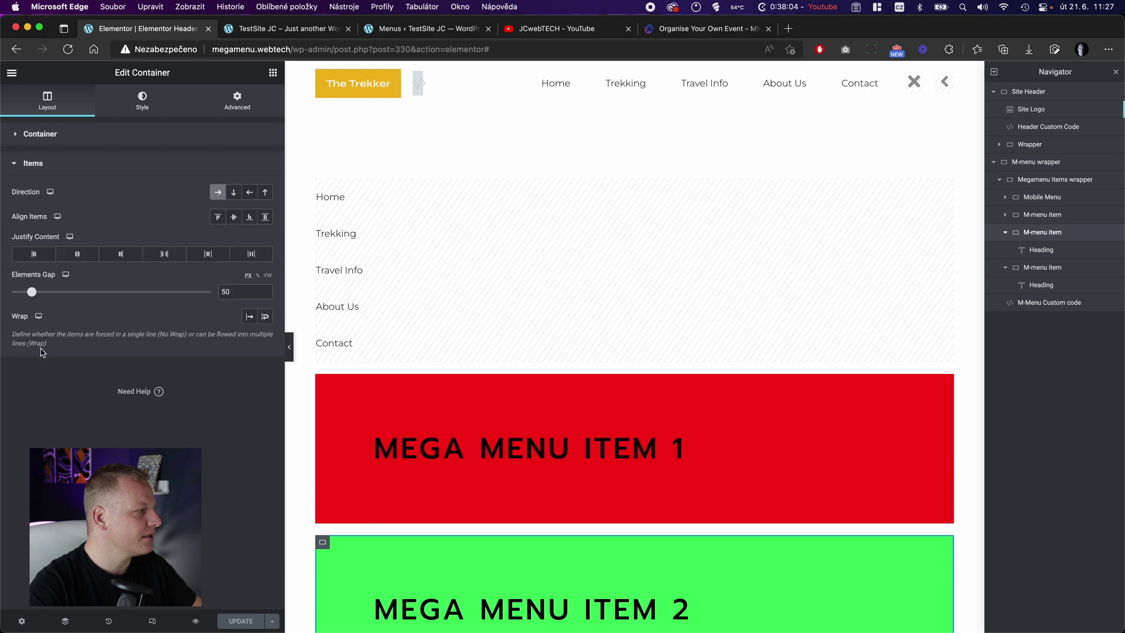
Open the M-Menu Custom code widget and skim through its HTML and CSS code
{"action": "left_click", "coordinate": [1063, 311]}
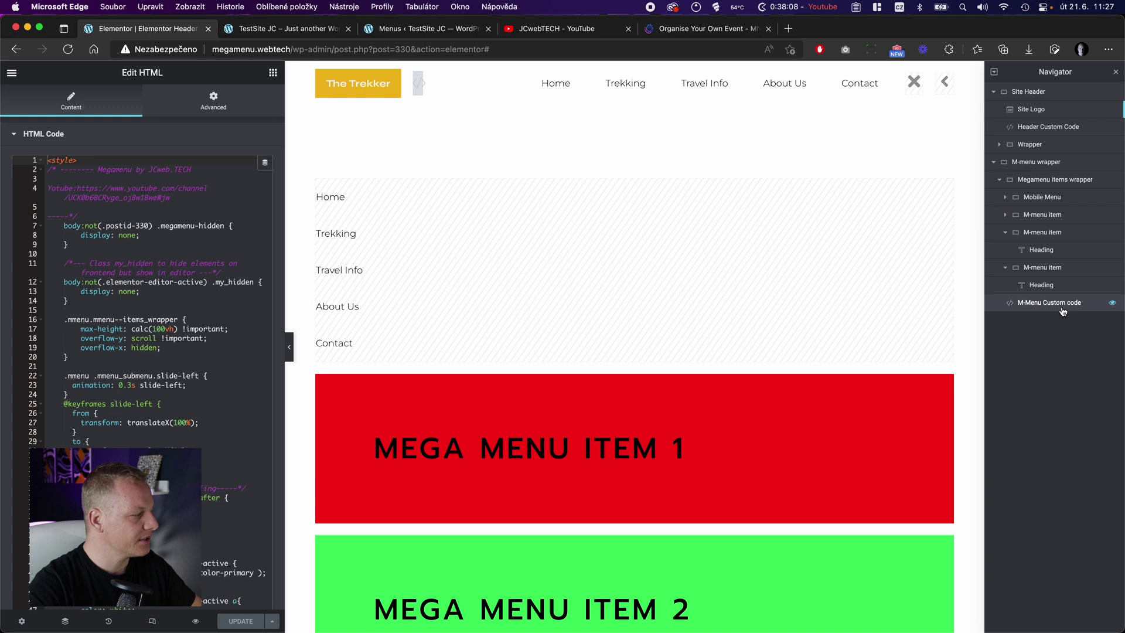
{"action": "scroll", "coordinate": [134, 267], "scroll_direction": "down", "scroll_amount": 5}
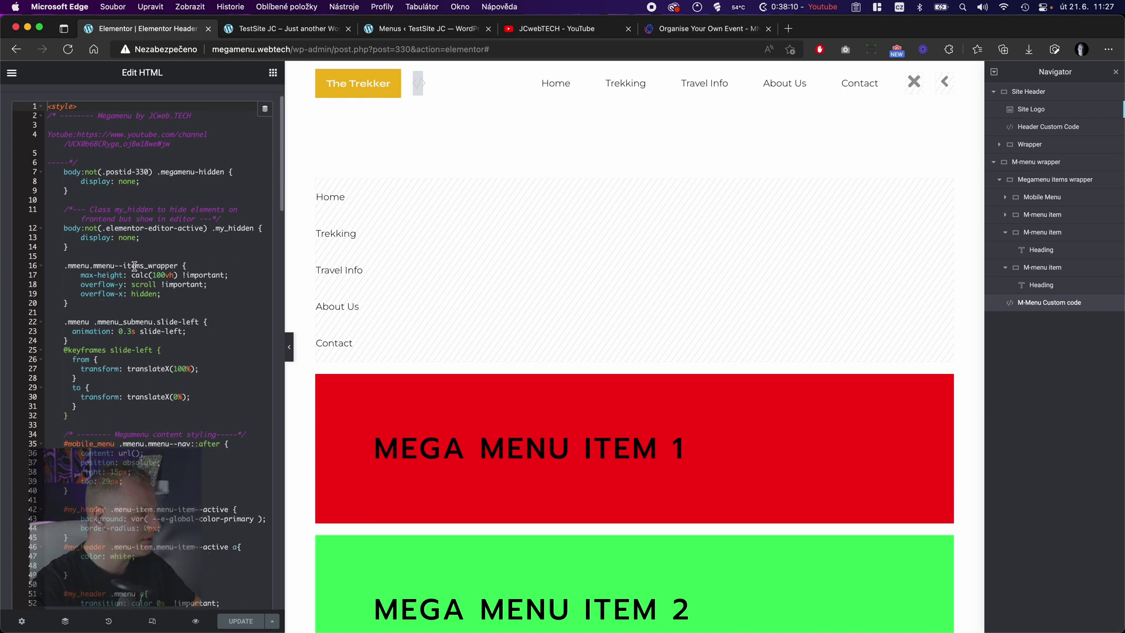
{"action": "scroll", "coordinate": [135, 267], "scroll_direction": "up", "scroll_amount": 5}
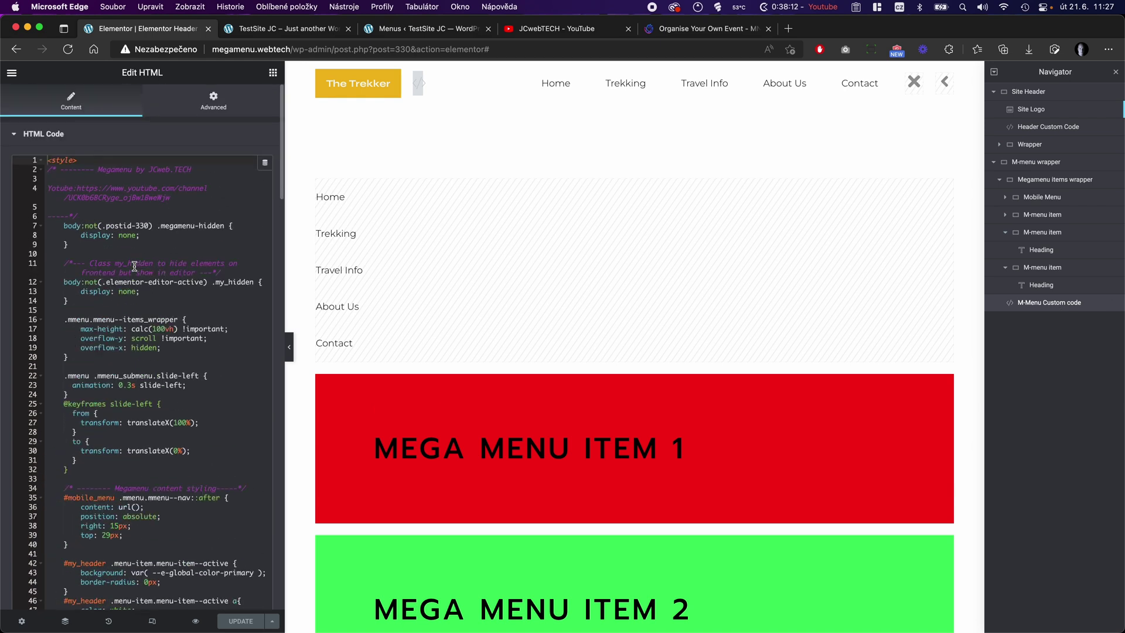
{"action": "scroll", "coordinate": [118, 331], "scroll_direction": "down", "scroll_amount": 10}
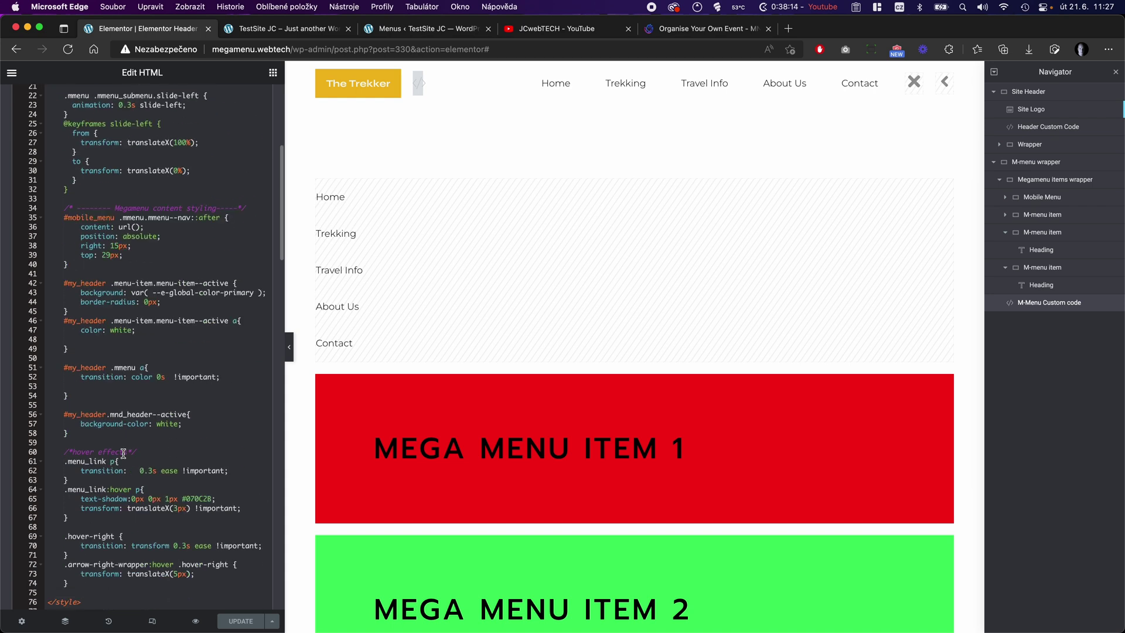
{"action": "scroll", "coordinate": [123, 454], "scroll_direction": "down", "scroll_amount": 4}
{"action": "scroll", "coordinate": [123, 454], "scroll_direction": "up", "scroll_amount": 10}
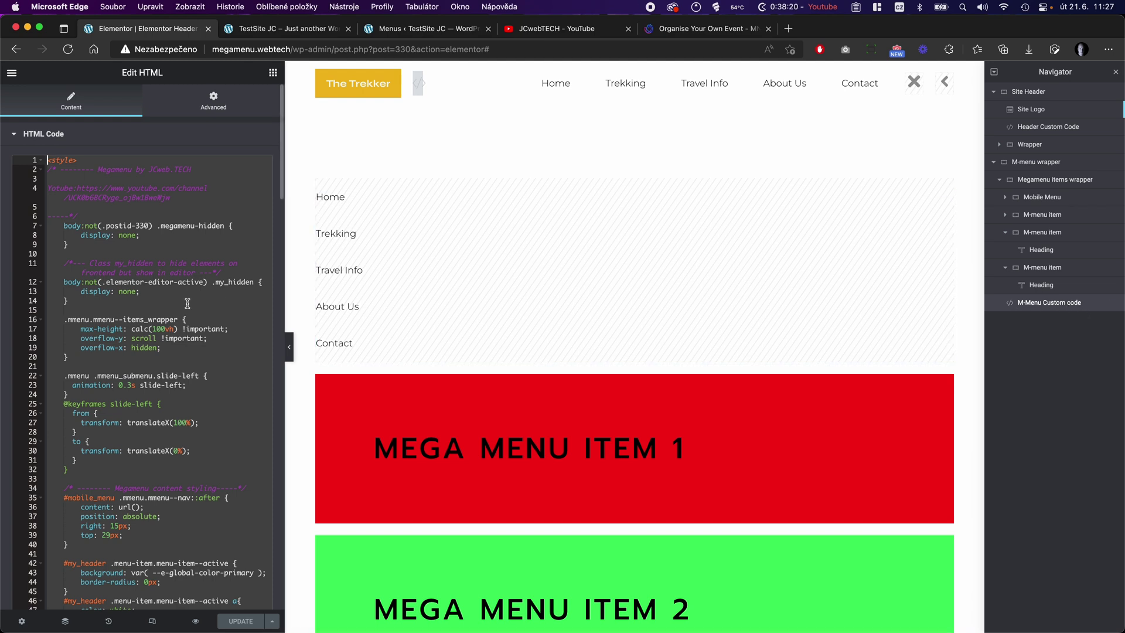
Examine the my_hidden class rule in the custom code and the header's close icon it relates to
{"action": "left_click", "coordinate": [144, 264]}
{"action": "left_click", "coordinate": [150, 241]}
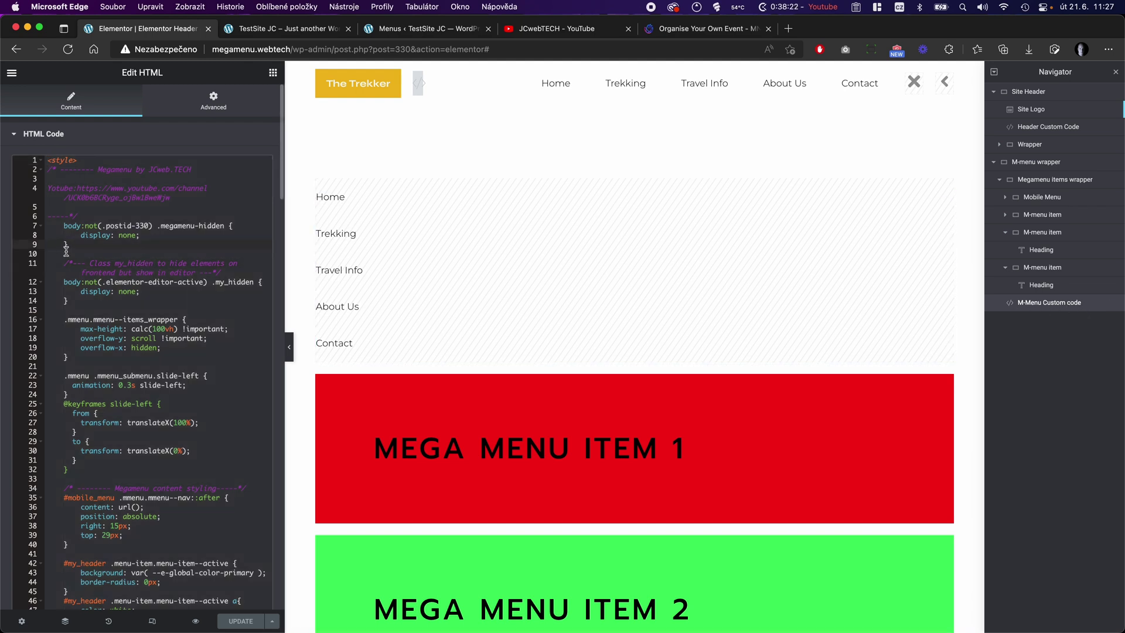
{"action": "left_click", "coordinate": [101, 283]}
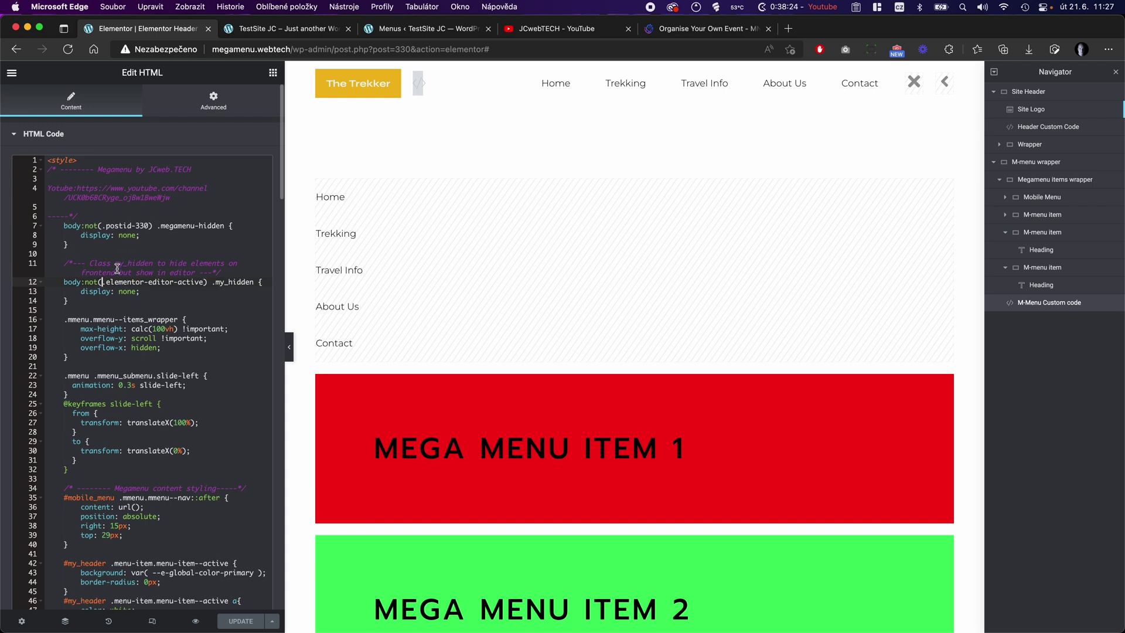
{"action": "left_click", "coordinate": [233, 283]}
{"action": "left_click_drag", "start_coordinate": [218, 283], "coordinate": [252, 283]}
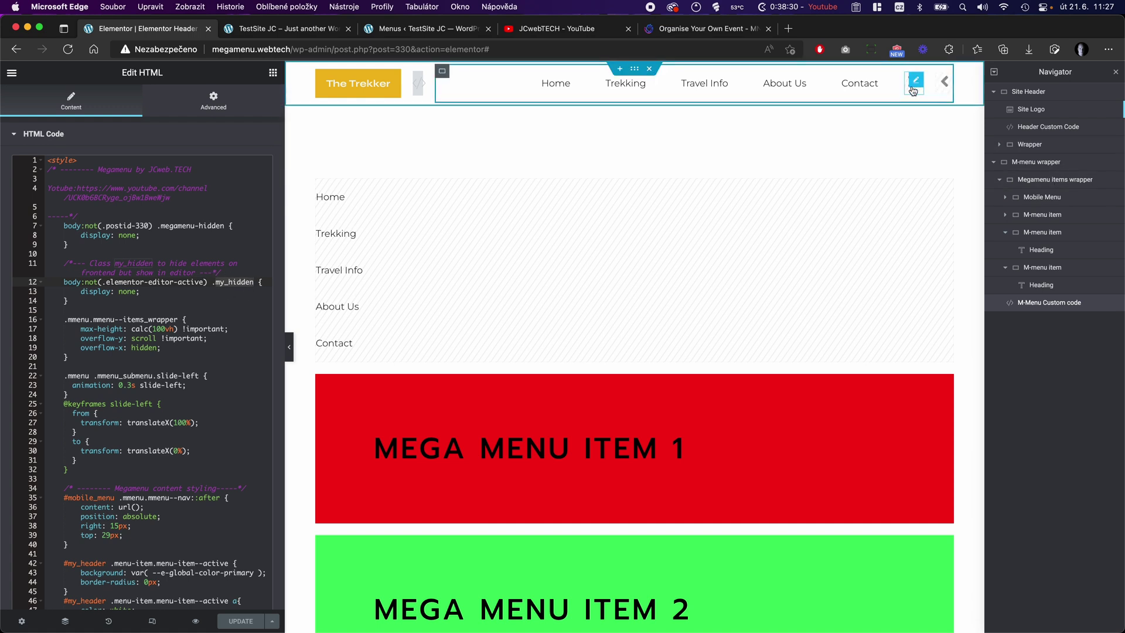
{"action": "left_click", "coordinate": [918, 82]}
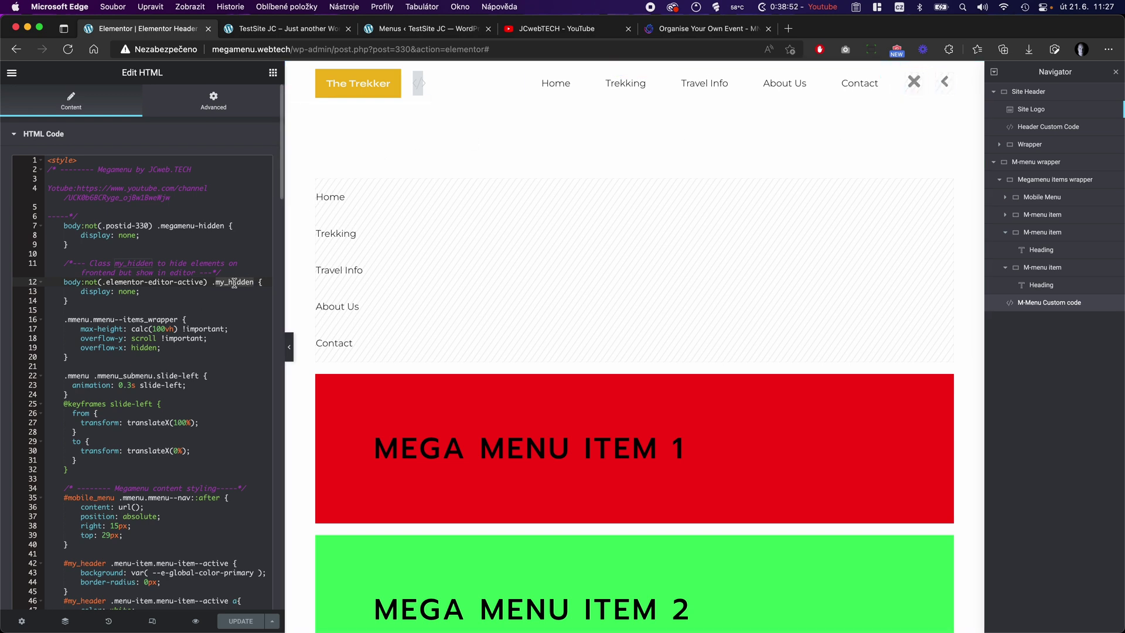
Examine the .mmenu--items_wrapper rule's max-height and overflow settings against the mega menu content on the canvas
{"action": "scroll", "coordinate": [71, 314], "scroll_direction": "down", "scroll_amount": 1}
{"action": "left_click_drag", "start_coordinate": [85, 296], "coordinate": [201, 297]}
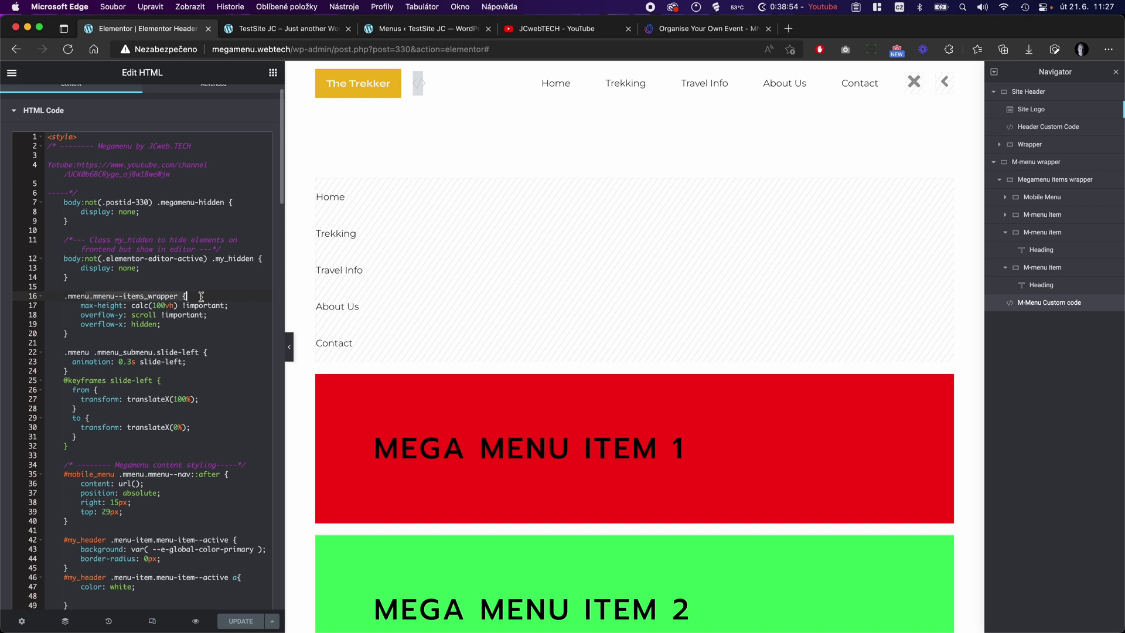
{"action": "left_click_drag", "start_coordinate": [64, 296], "coordinate": [158, 332]}
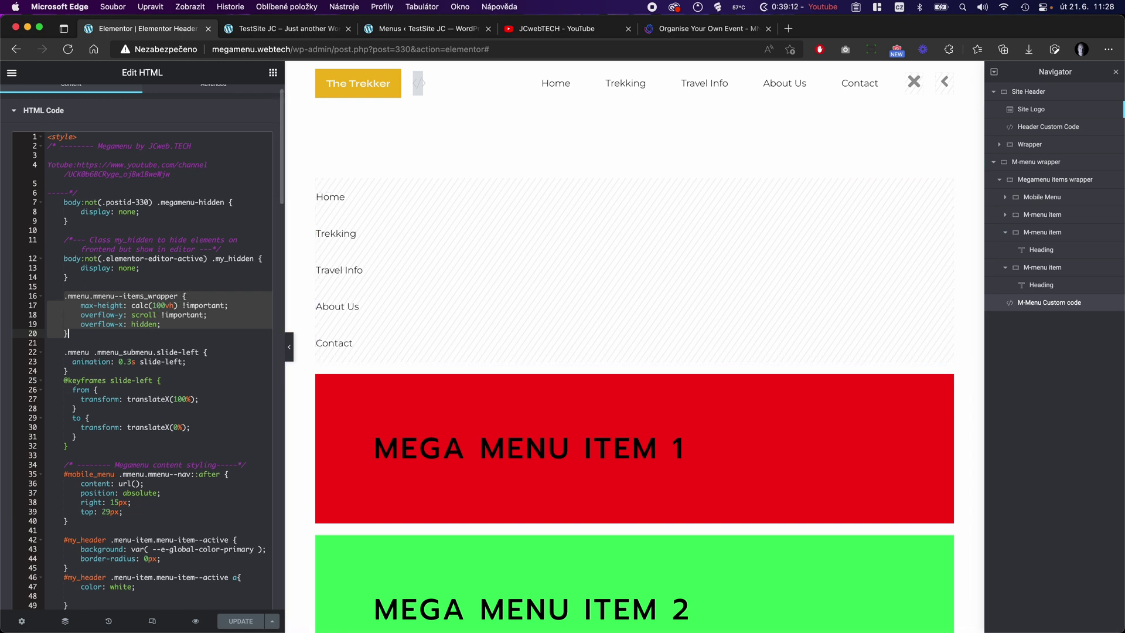
{"action": "mouse_move", "coordinate": [656, 627]}
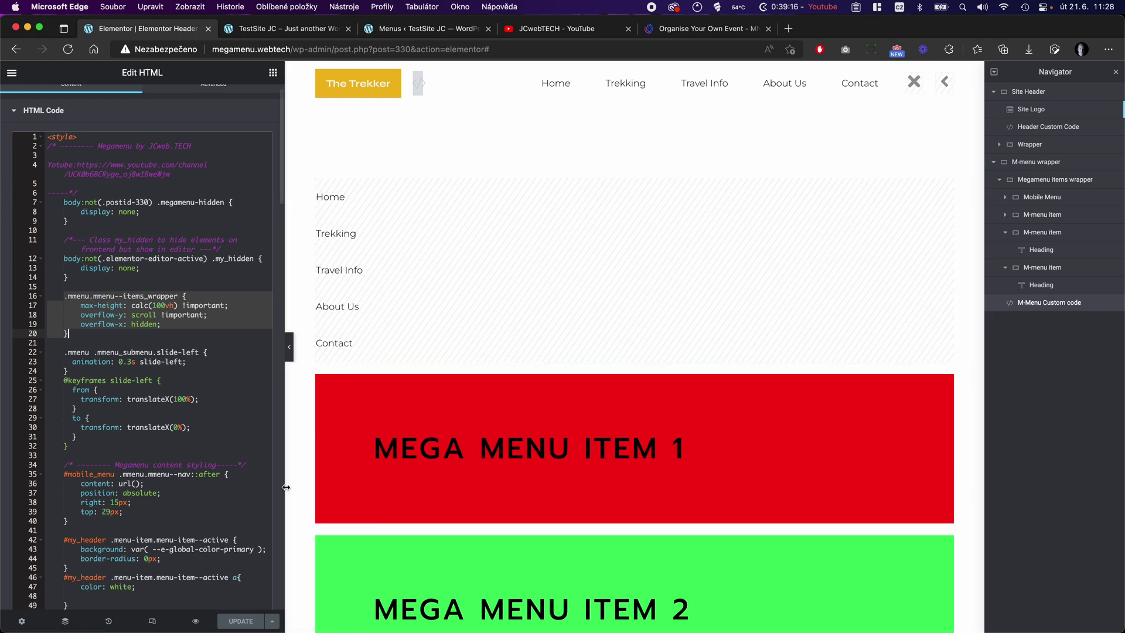
{"action": "scroll", "coordinate": [340, 393], "scroll_direction": "down", "scroll_amount": 5}
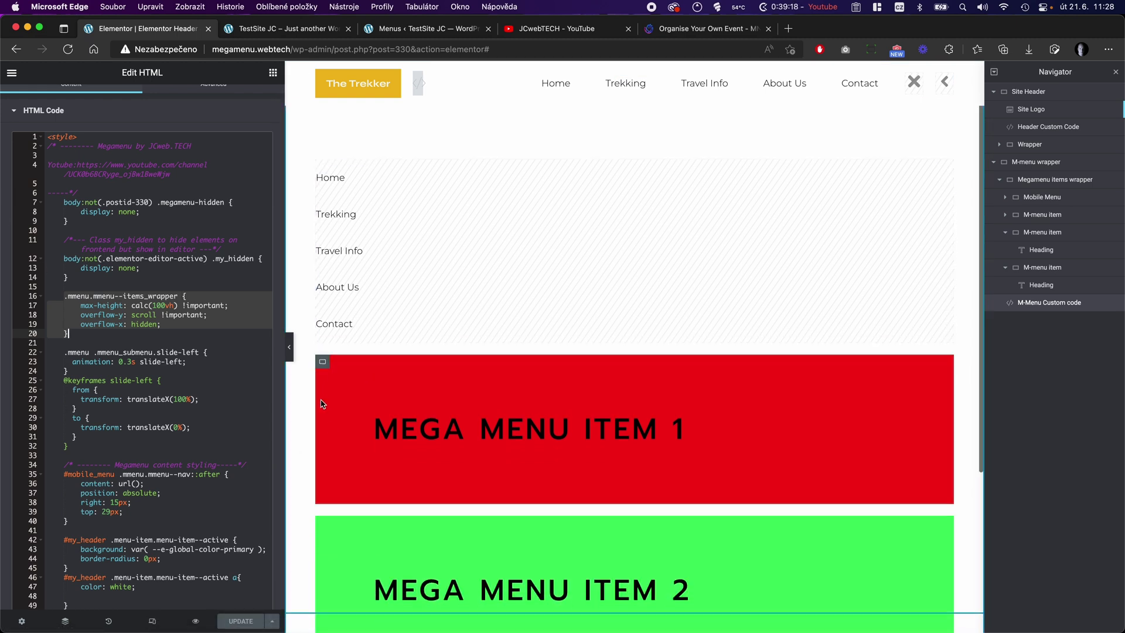
{"action": "scroll", "coordinate": [311, 422], "scroll_direction": "up", "scroll_amount": 3}
{"action": "scroll", "coordinate": [311, 434], "scroll_direction": "up", "scroll_amount": 3}
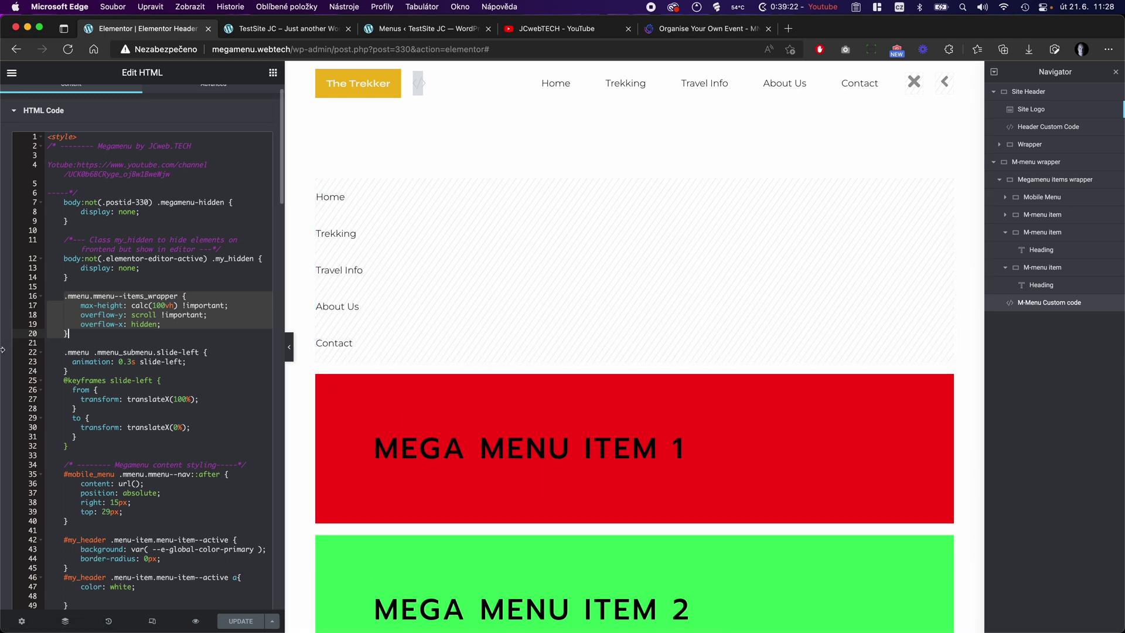
{"action": "left_click", "coordinate": [167, 315]}
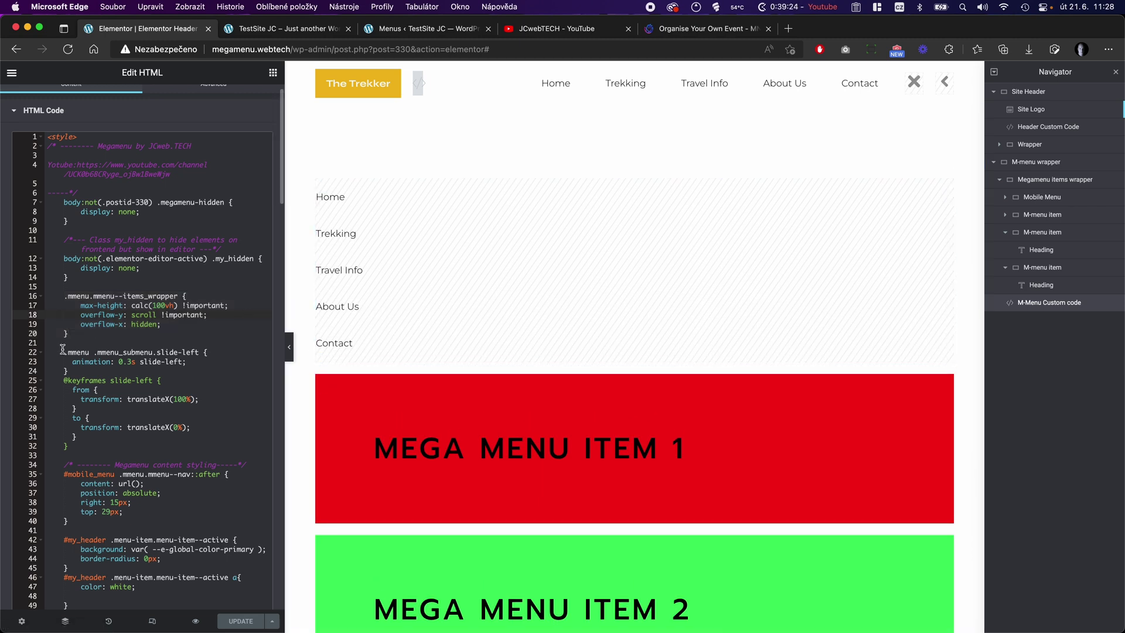
Examine the submenu's slide-left animation rule and its keyframes in the custom code
{"action": "scroll", "coordinate": [105, 354], "scroll_direction": "down", "scroll_amount": 2}
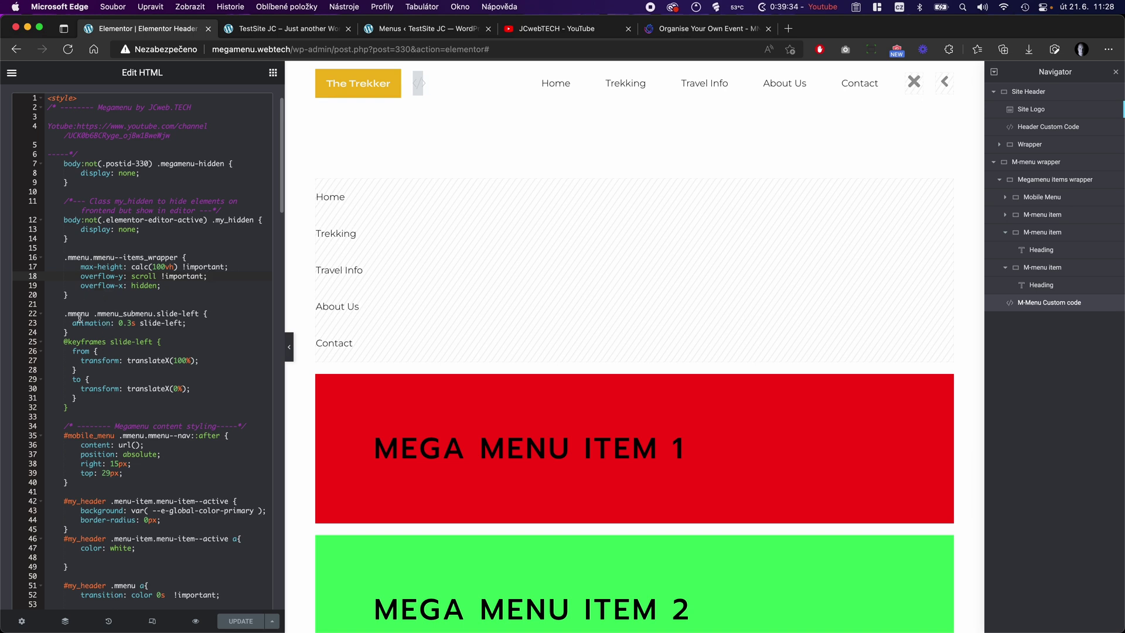
{"action": "left_click_drag", "start_coordinate": [65, 315], "coordinate": [97, 351]}
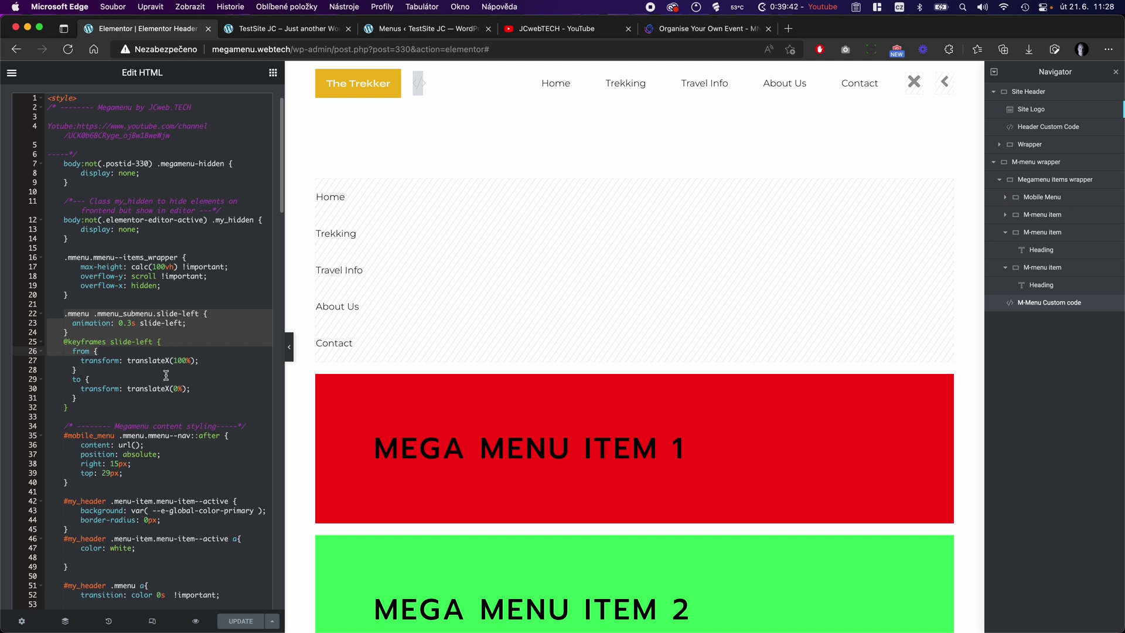
{"action": "key", "text": "Down"}
{"action": "key", "text": "Down"}
{"action": "key", "text": "Down"}
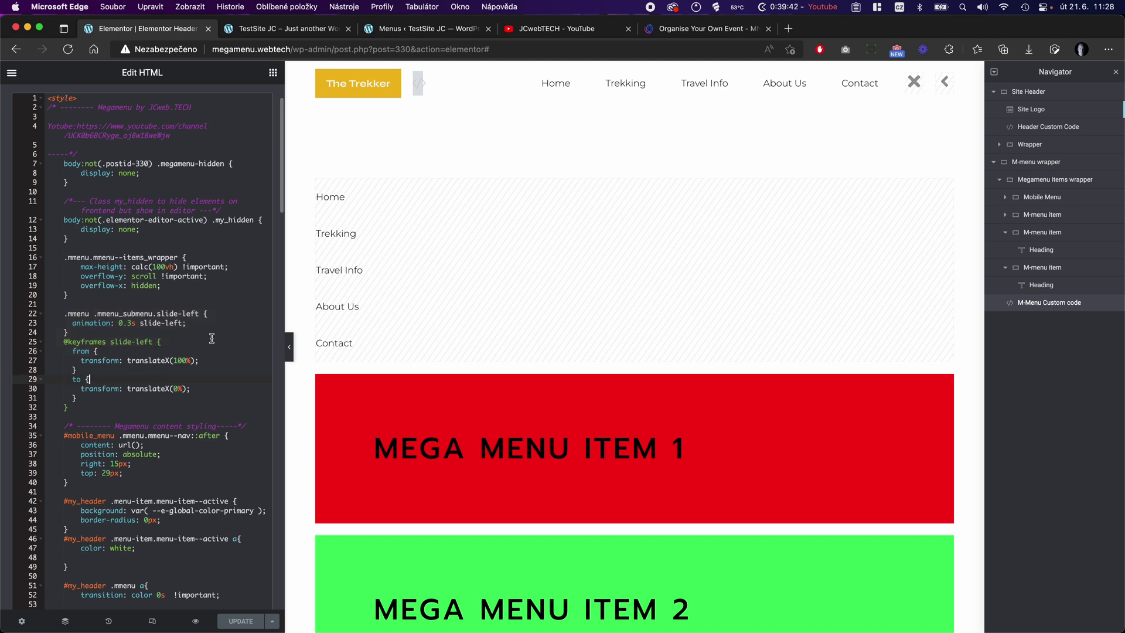
{"action": "left_click", "coordinate": [176, 361]}
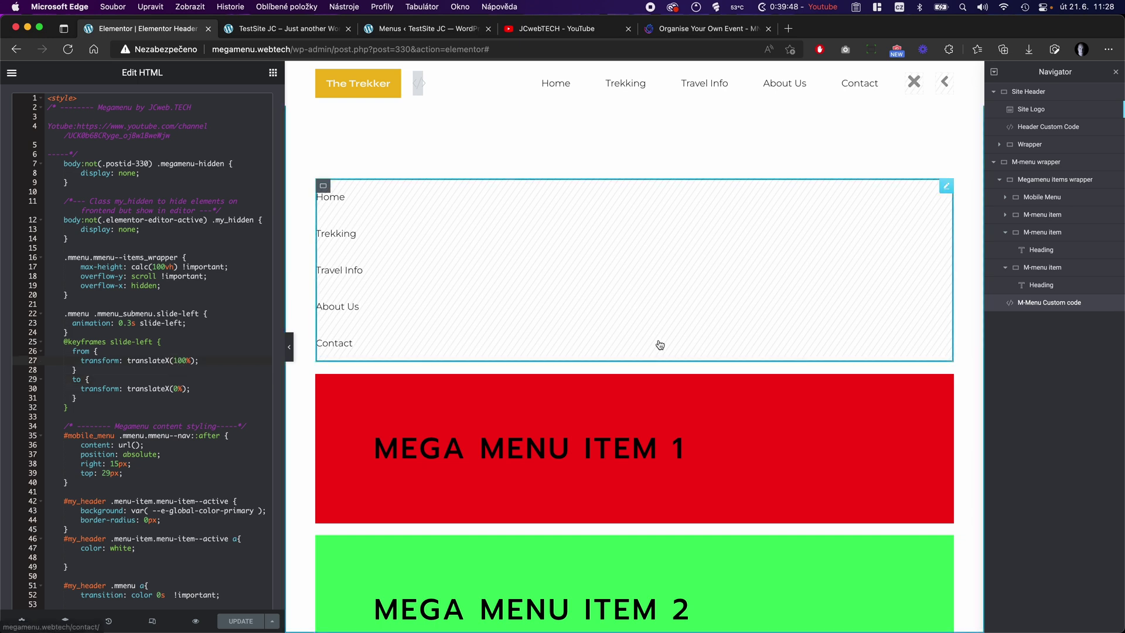
Examine the #mobile_menu .mmenu--nav::after rule and its content, position, right and top settings in the custom code
{"action": "type", "text": "-"}
{"action": "key", "text": "BackSpace"}
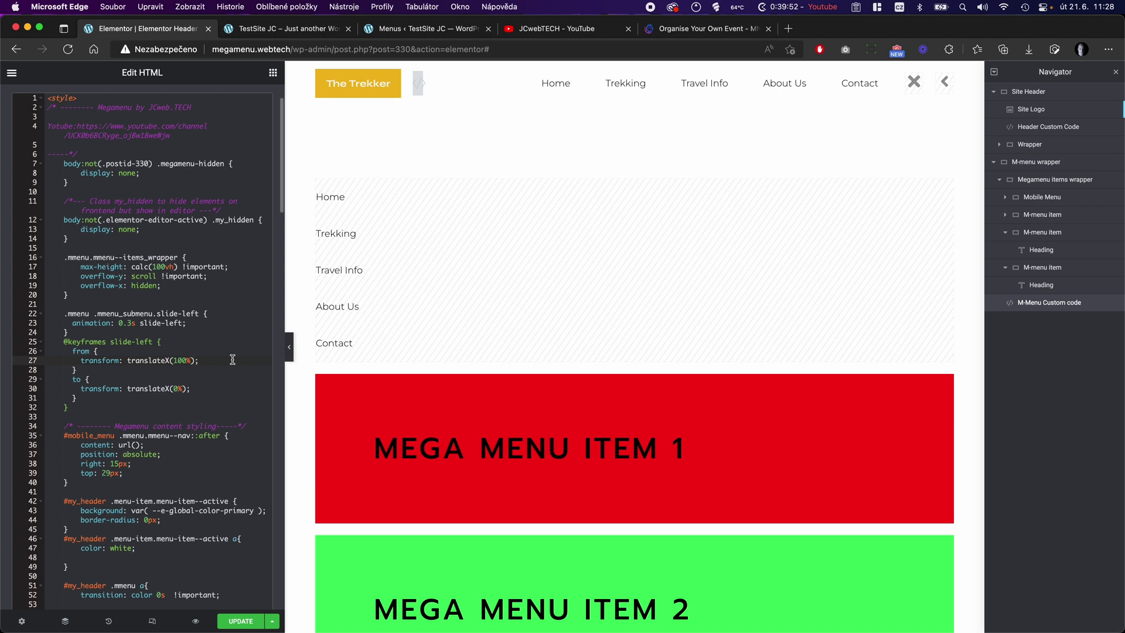
{"action": "scroll", "coordinate": [231, 359], "scroll_direction": "down", "scroll_amount": 5}
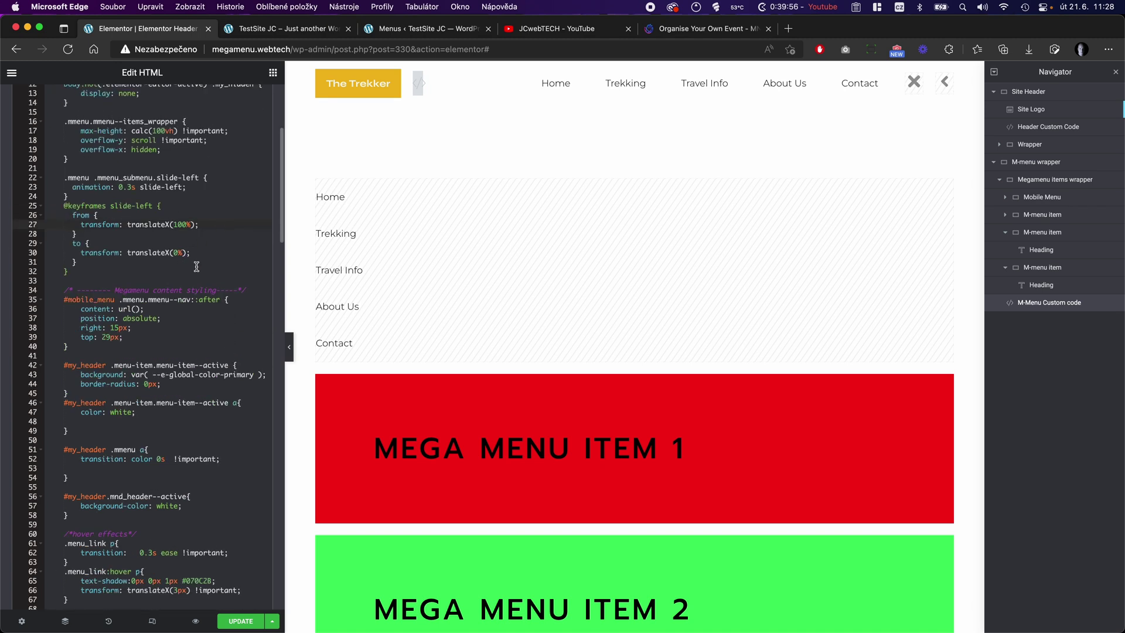
{"action": "scroll", "coordinate": [196, 266], "scroll_direction": "down", "scroll_amount": 1}
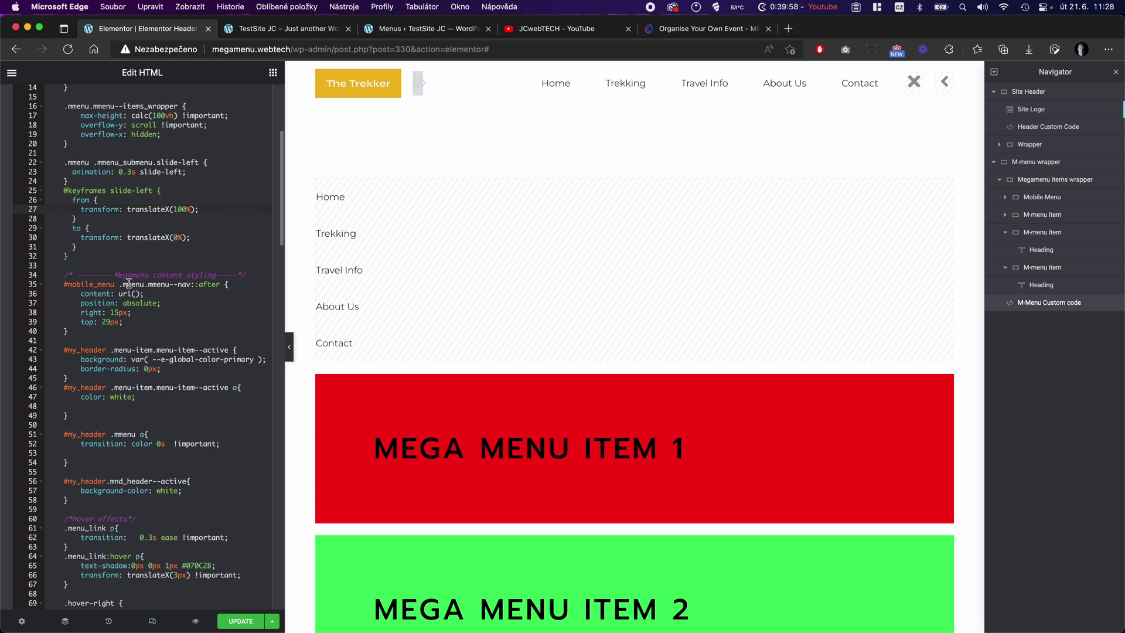
{"action": "scroll", "coordinate": [126, 284], "scroll_direction": "down", "scroll_amount": 1}
{"action": "left_click_drag", "start_coordinate": [65, 273], "coordinate": [159, 311]}
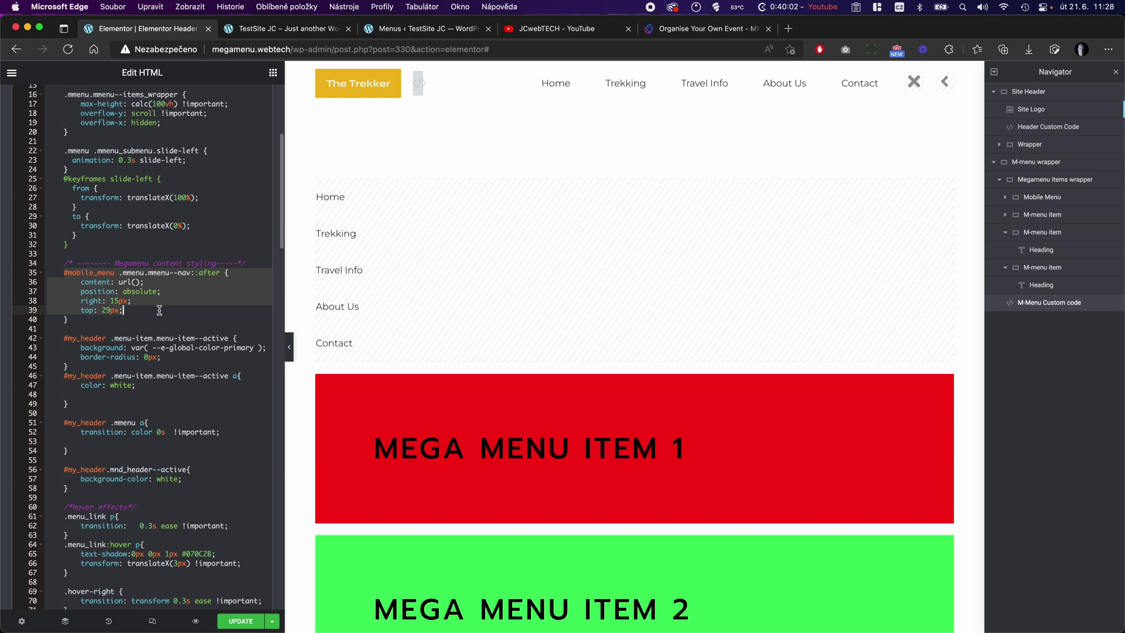
{"action": "left_click", "coordinate": [127, 274]}
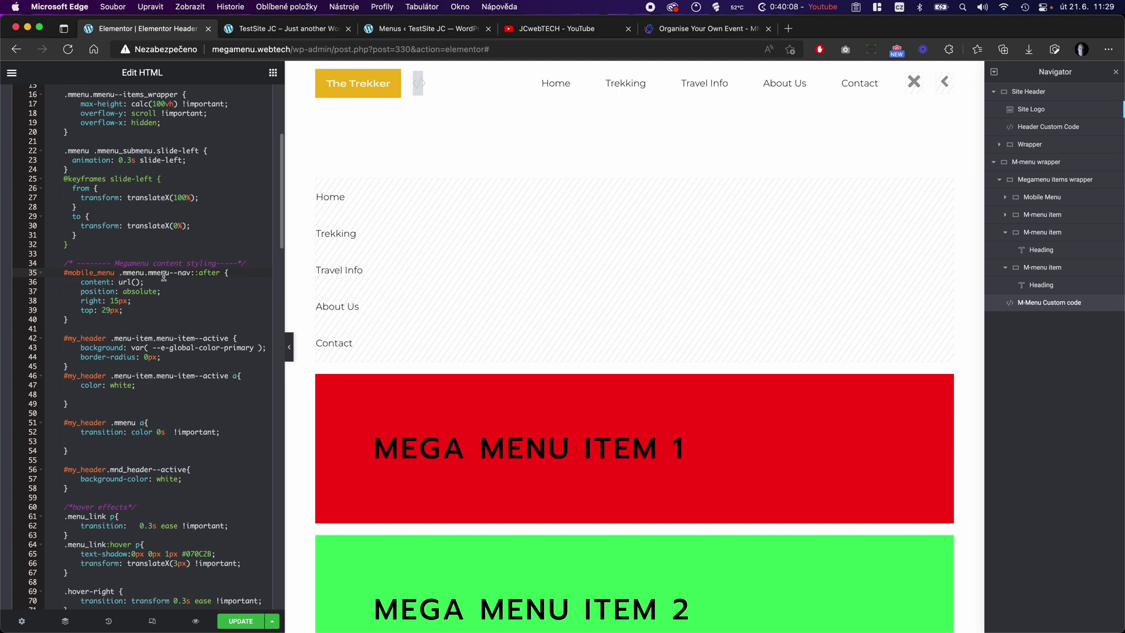
{"action": "left_click", "coordinate": [136, 284]}
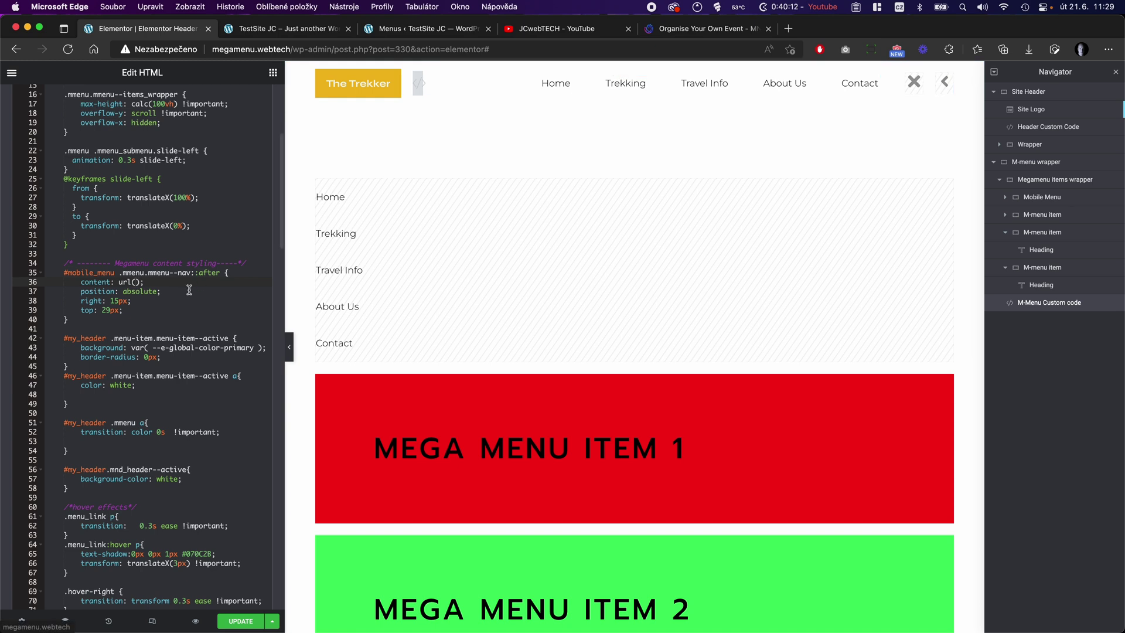
{"action": "left_click", "coordinate": [111, 301]}
{"action": "left_click", "coordinate": [106, 311]}
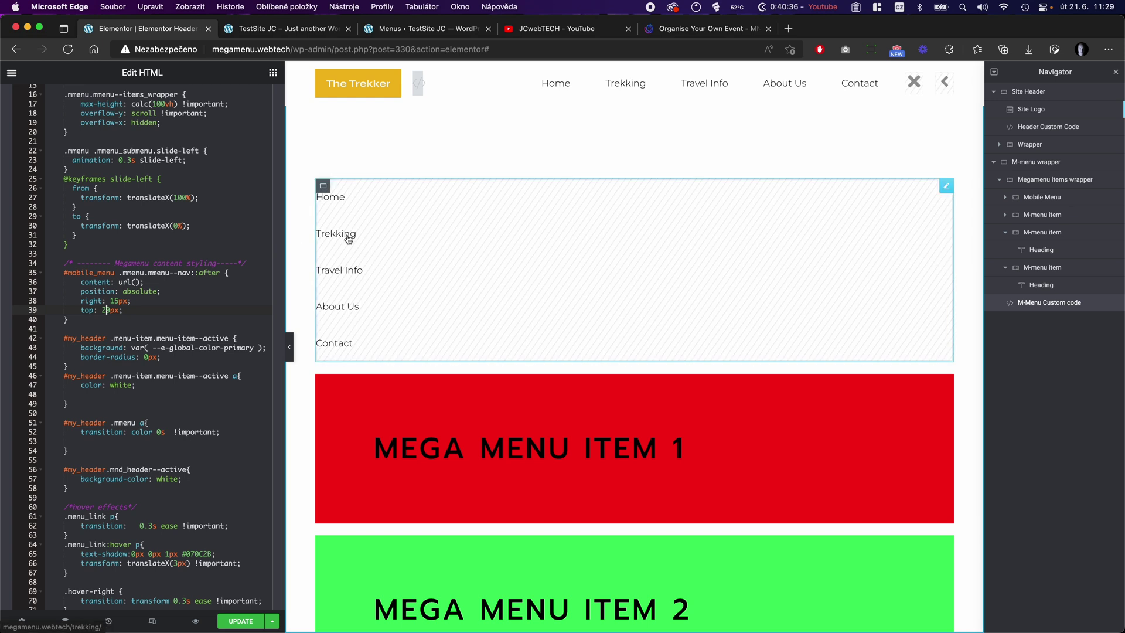
Examine the active menu item's background rule and compare it with the Travel Info and Trekking items on the live site
{"action": "scroll", "coordinate": [134, 299], "scroll_direction": "down", "scroll_amount": 3}
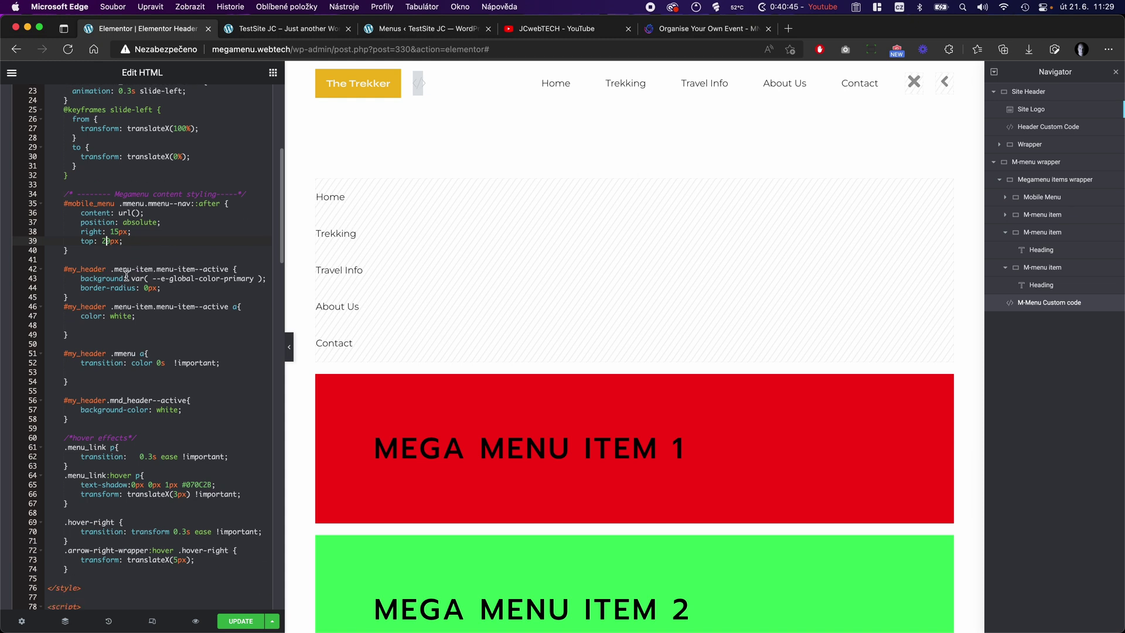
{"action": "left_click_drag", "start_coordinate": [127, 278], "coordinate": [269, 276]}
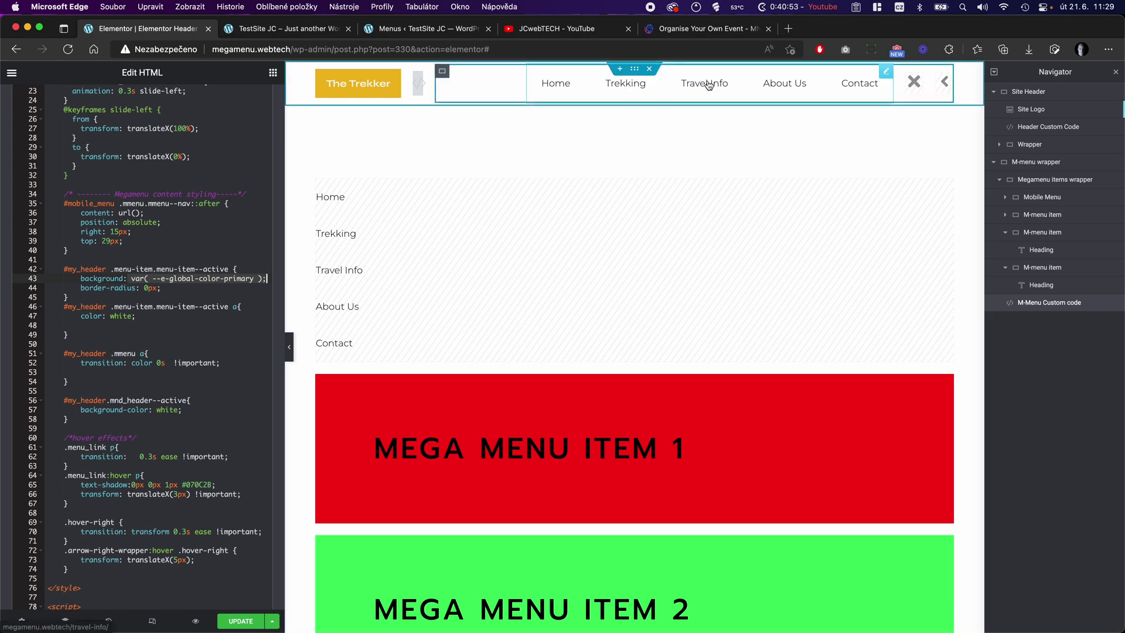
{"action": "left_click", "coordinate": [279, 37]}
{"action": "mouse_move", "coordinate": [561, 119]}
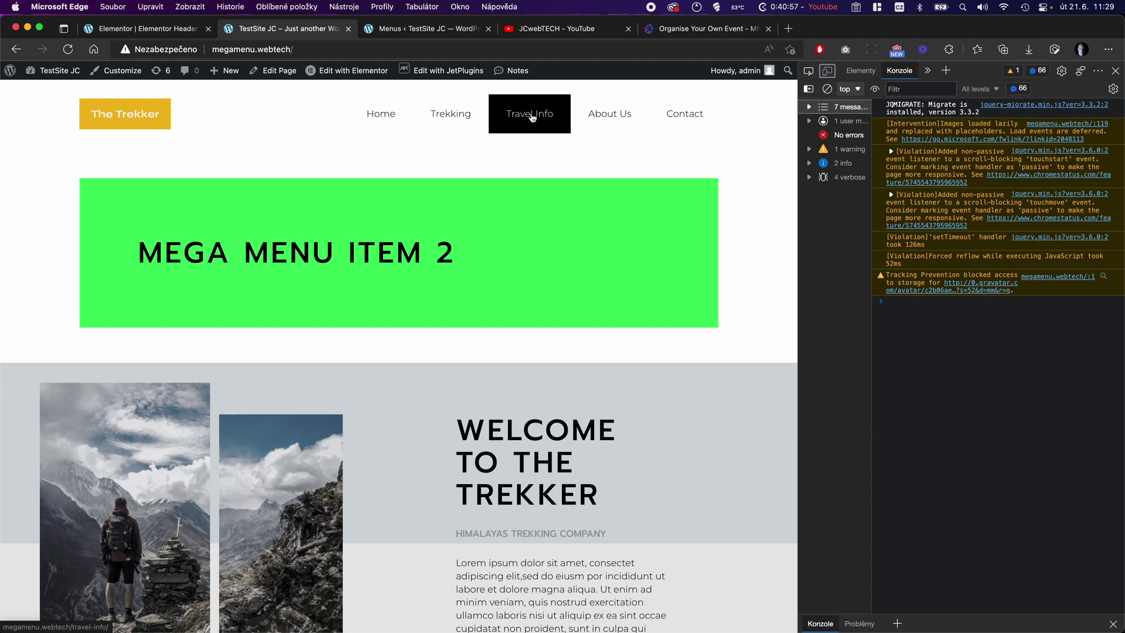
{"action": "mouse_move", "coordinate": [451, 119]}
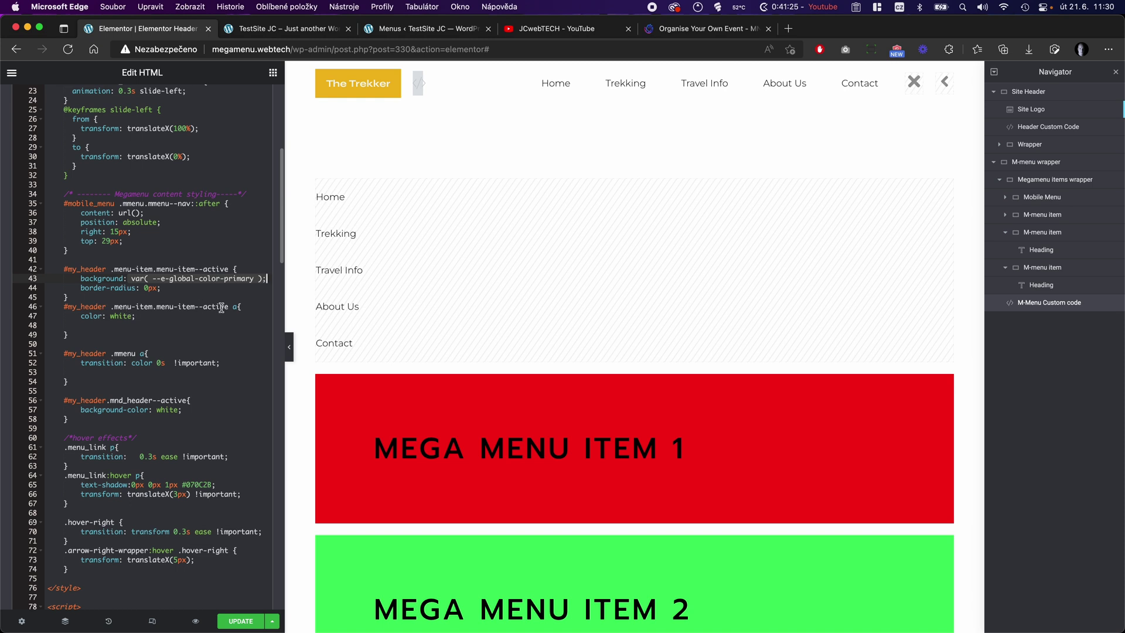
Examine the active menu item's link colour rule and check it against the Trekking item on the live site
{"action": "left_click", "coordinate": [147, 319]}
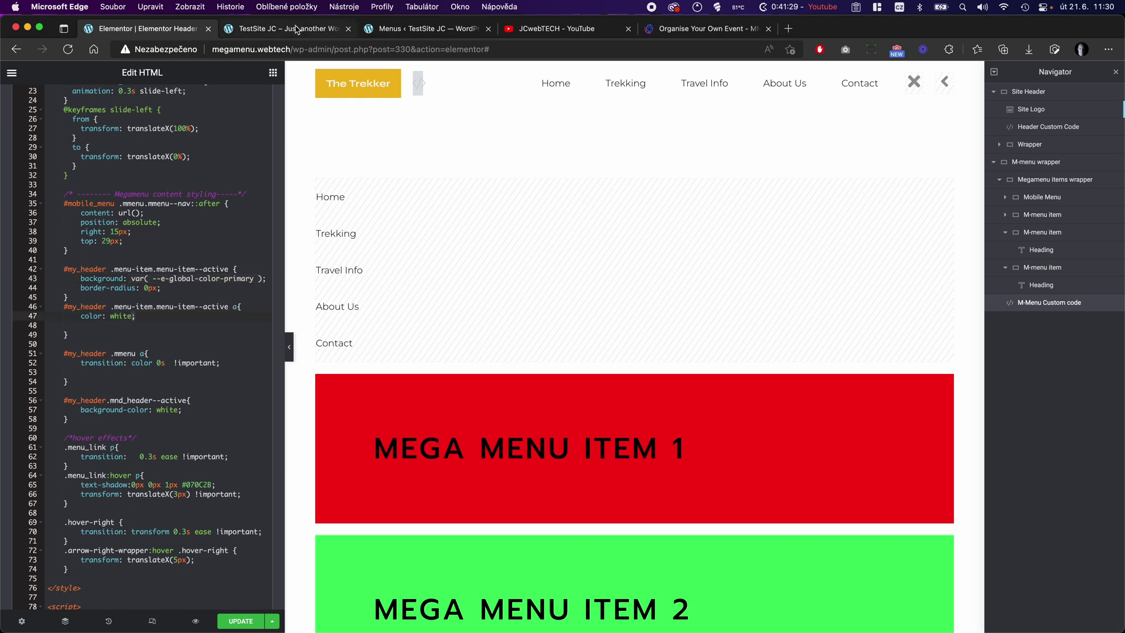
{"action": "left_click", "coordinate": [297, 30]}
{"action": "left_click", "coordinate": [469, 112]}
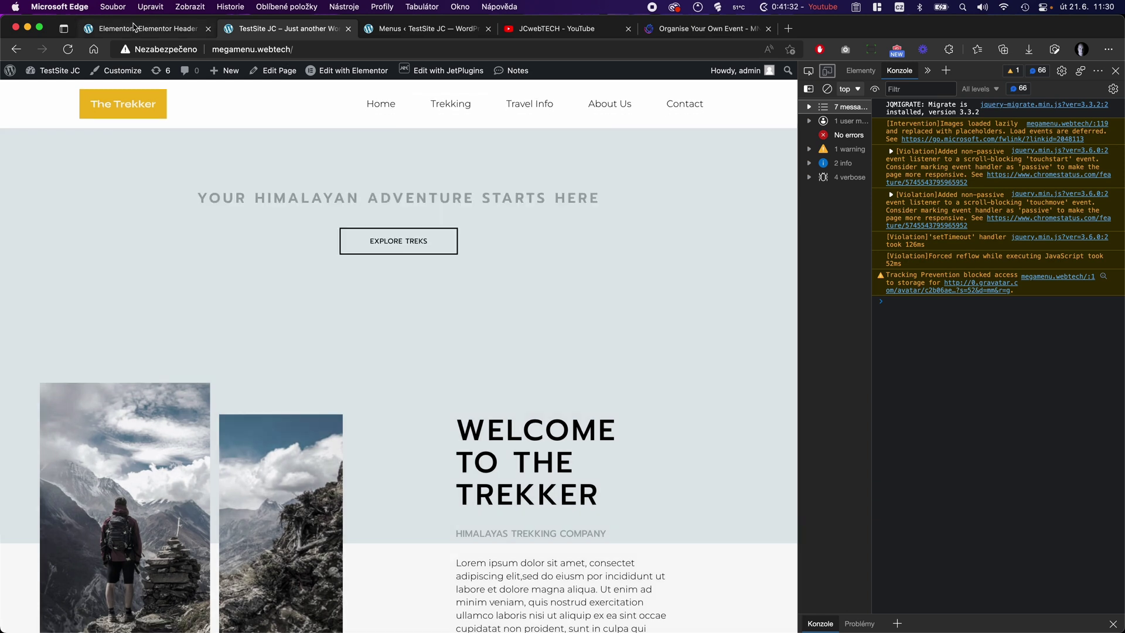
{"action": "left_click", "coordinate": [149, 28]}
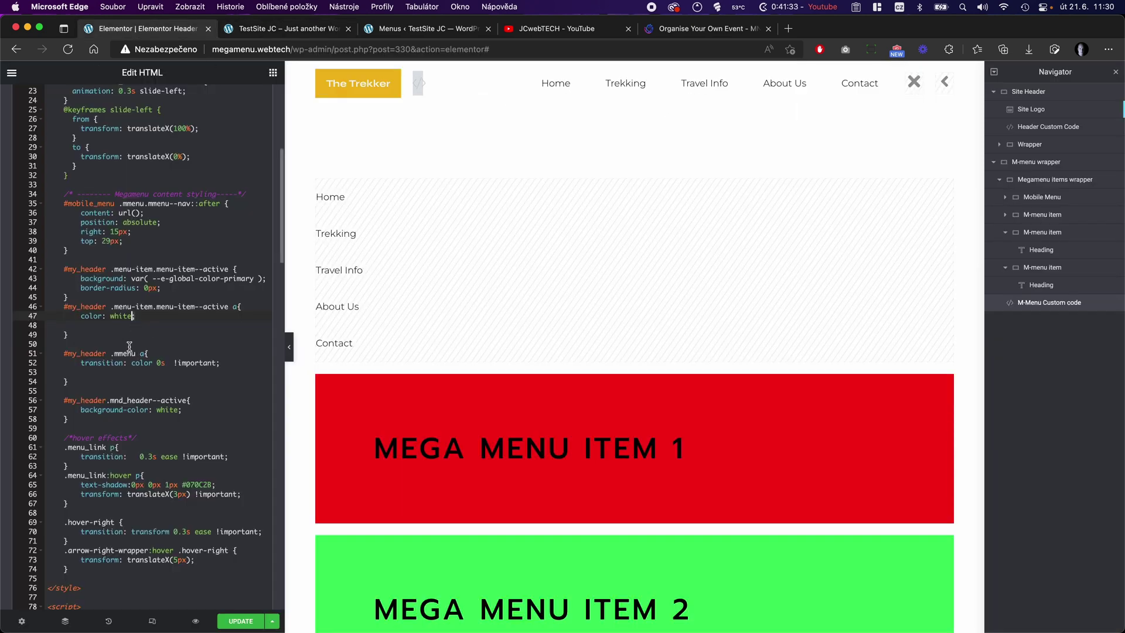
Examine the #my_header .mmenu link's colour transition and its !important flag, checking the Trekking item's hover on the live site
{"action": "left_click_drag", "start_coordinate": [81, 364], "coordinate": [166, 362]}
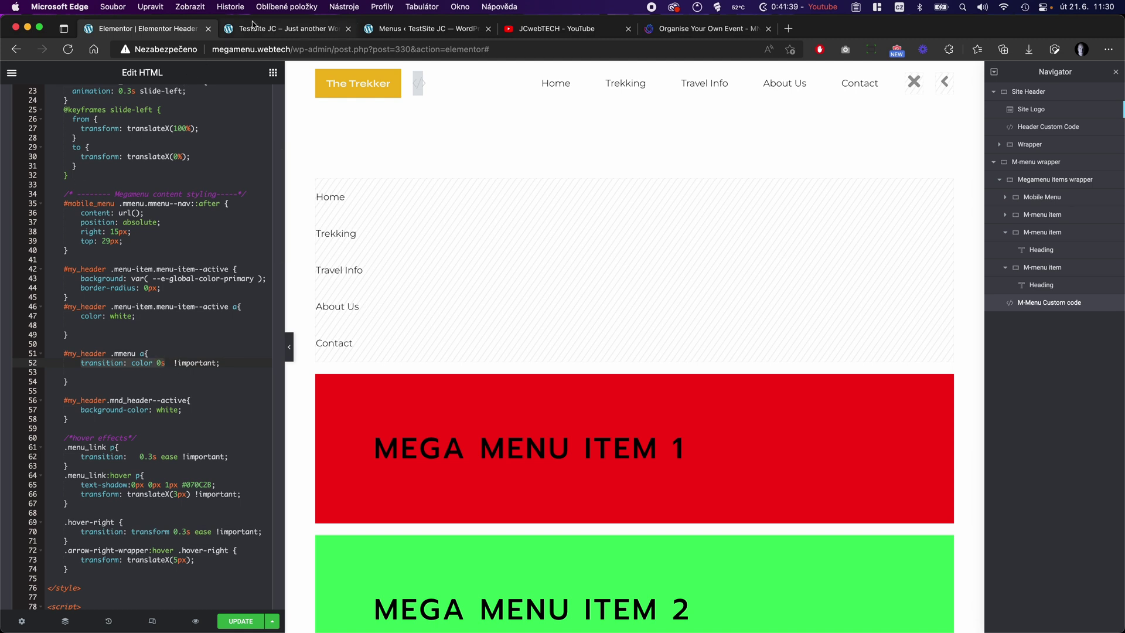
{"action": "left_click", "coordinate": [253, 29]}
{"action": "mouse_move", "coordinate": [445, 119]}
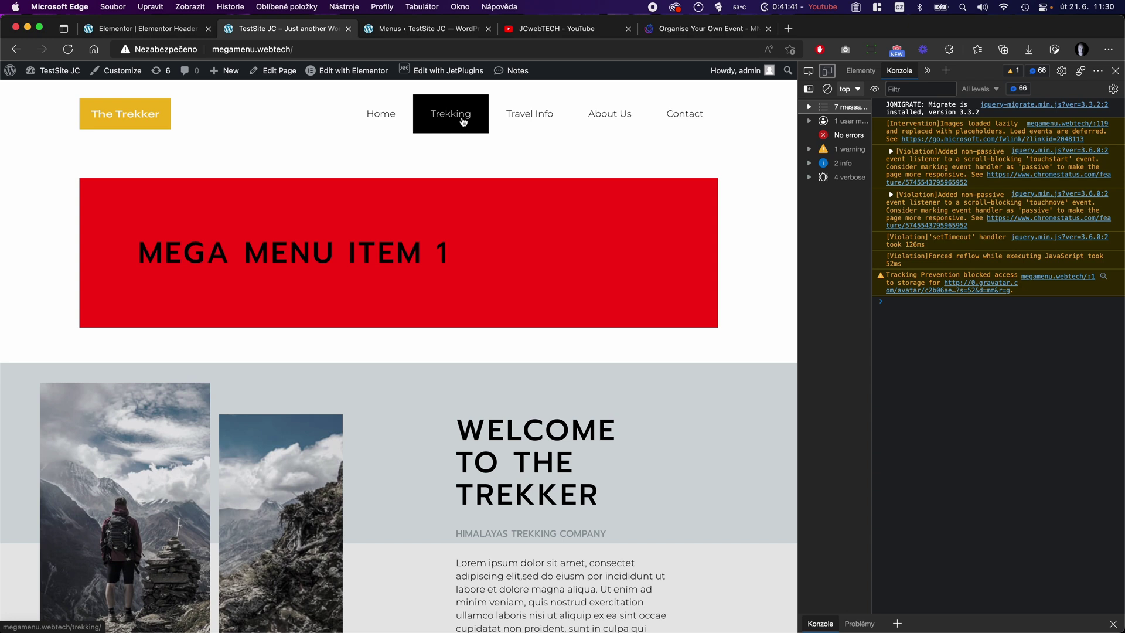
{"action": "left_click", "coordinate": [157, 31]}
{"action": "left_click", "coordinate": [177, 364]}
{"action": "left_click_drag", "start_coordinate": [177, 364], "coordinate": [221, 364]}
Examine the mnd_header--active background rule and compare it with the live header with the mega menu open and closed
{"action": "scroll", "coordinate": [164, 395], "scroll_direction": "down", "scroll_amount": 4}
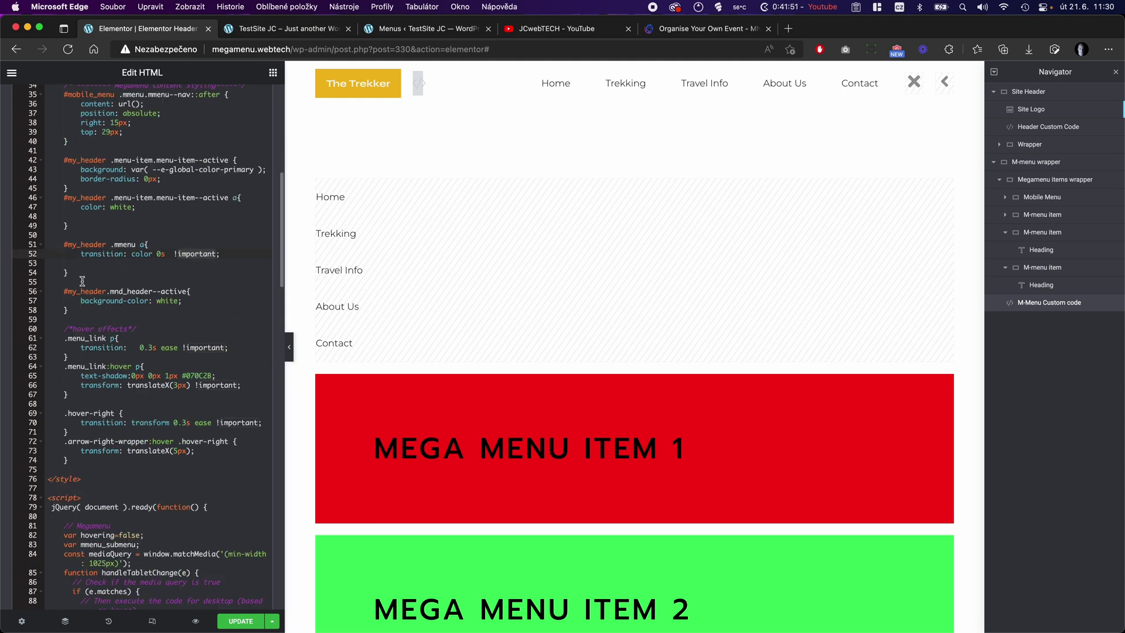
{"action": "left_click_drag", "start_coordinate": [64, 292], "coordinate": [164, 310]}
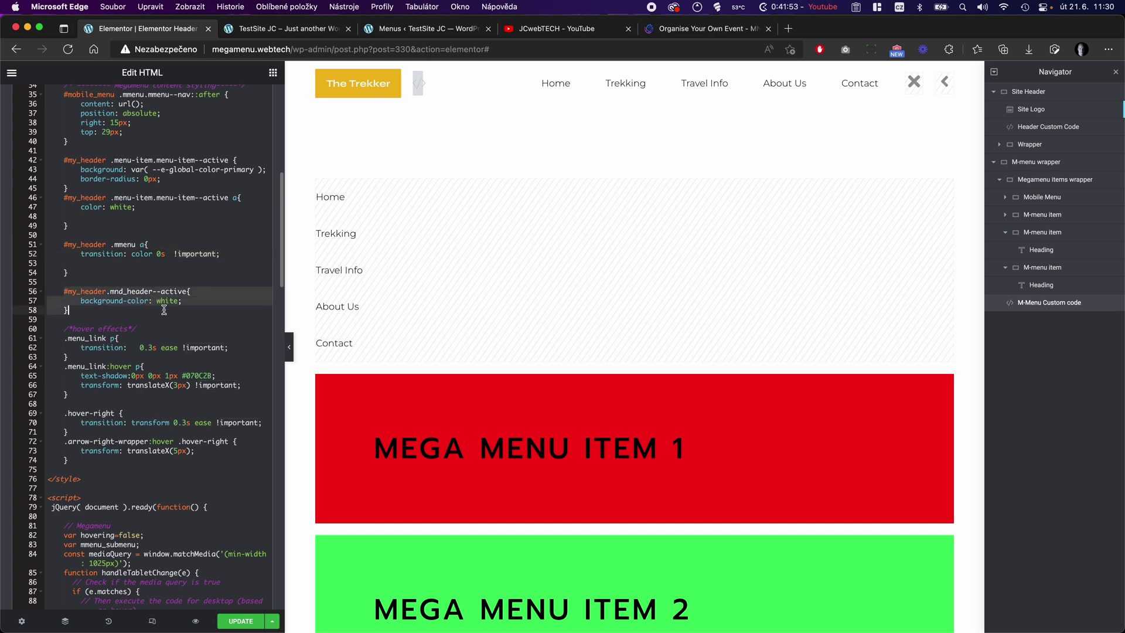
{"action": "left_click", "coordinate": [280, 29]}
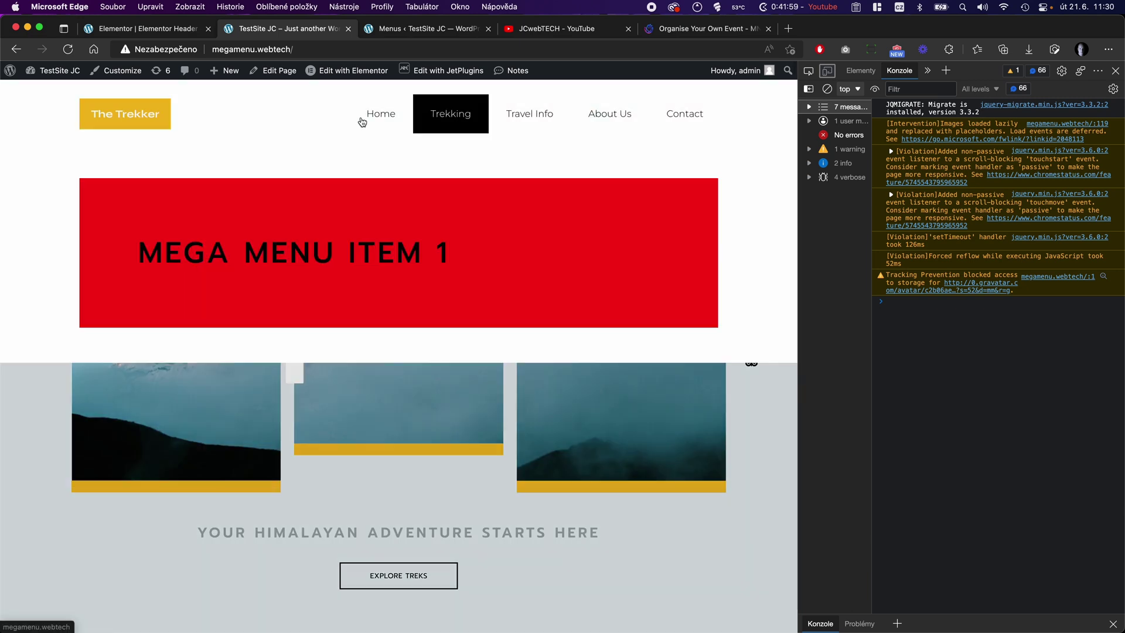
{"action": "mouse_move", "coordinate": [503, 122]}
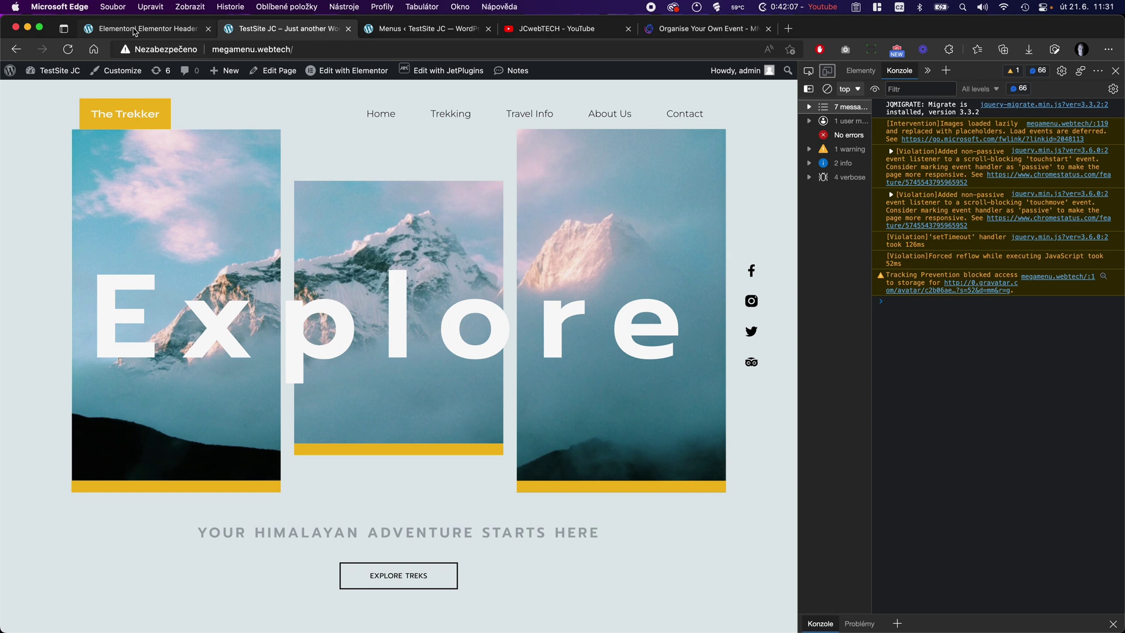
{"action": "left_click", "coordinate": [136, 30]}
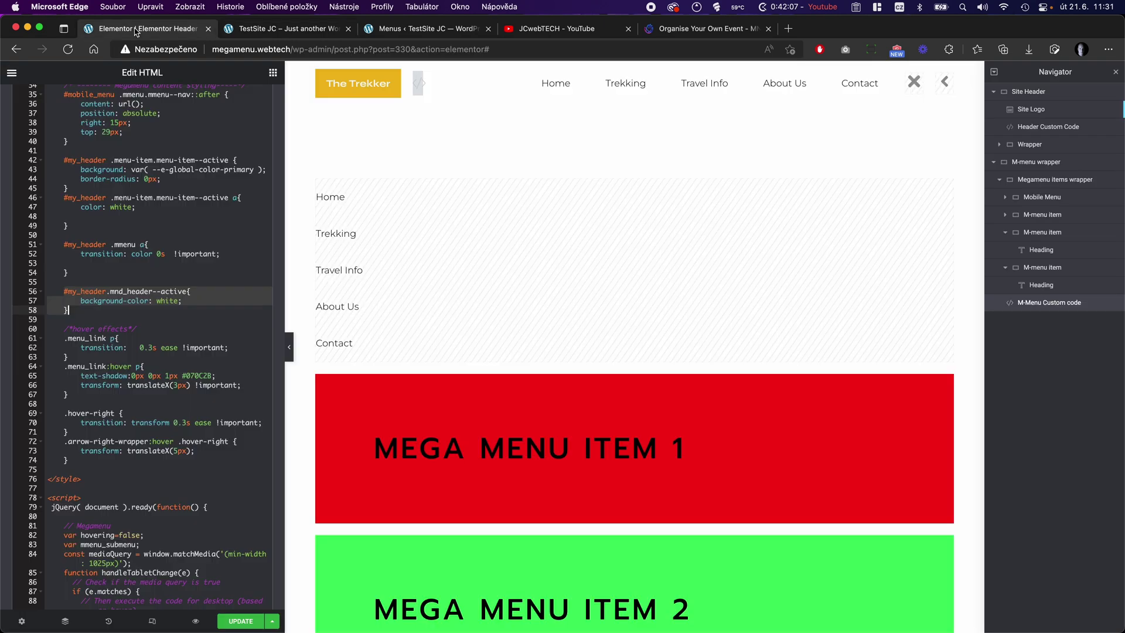
{"action": "left_click", "coordinate": [157, 301]}
Examine the hover effects rules for .menu_link and .hover-right through to the end of the style block
{"action": "scroll", "coordinate": [184, 326], "scroll_direction": "down", "scroll_amount": 3}
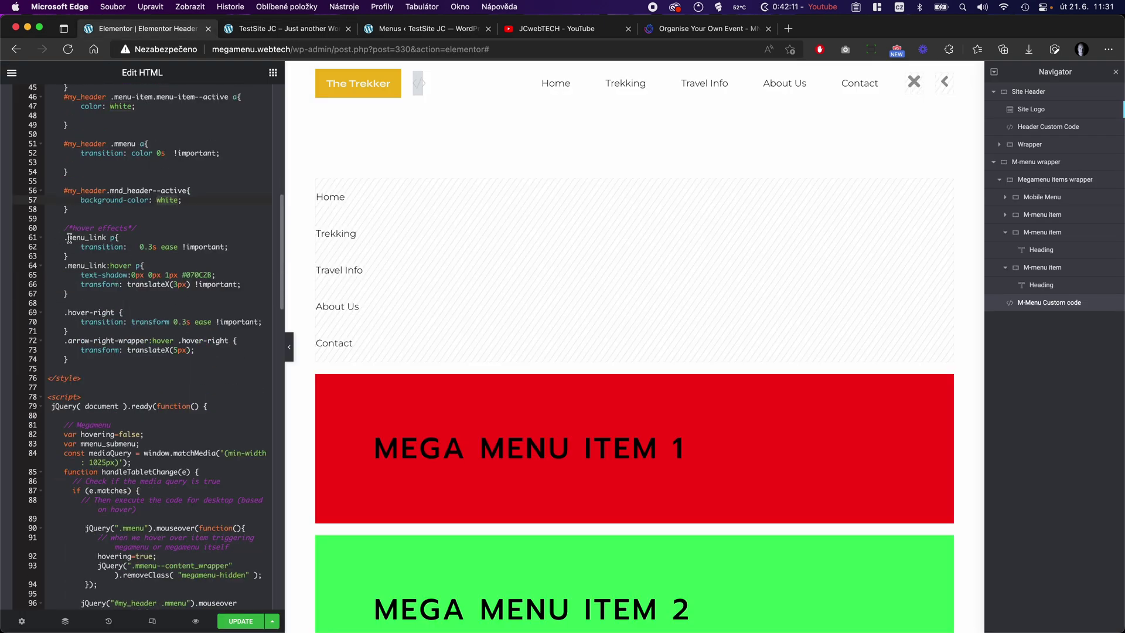
{"action": "left_click_drag", "start_coordinate": [64, 228], "coordinate": [158, 362]}
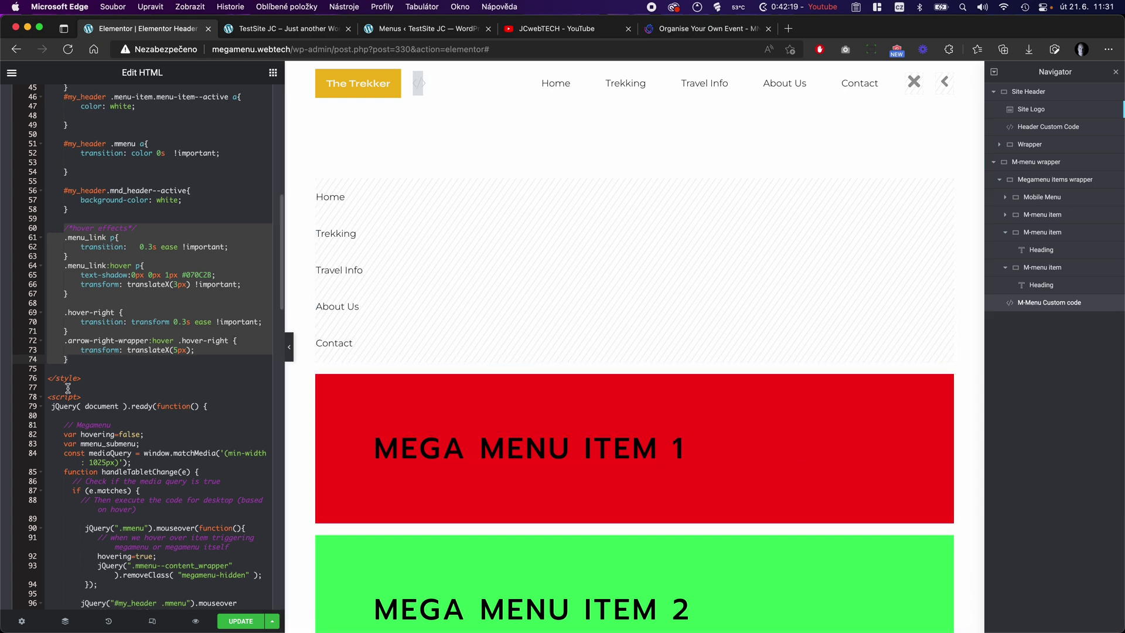
{"action": "scroll", "coordinate": [151, 369], "scroll_direction": "down", "scroll_amount": 5}
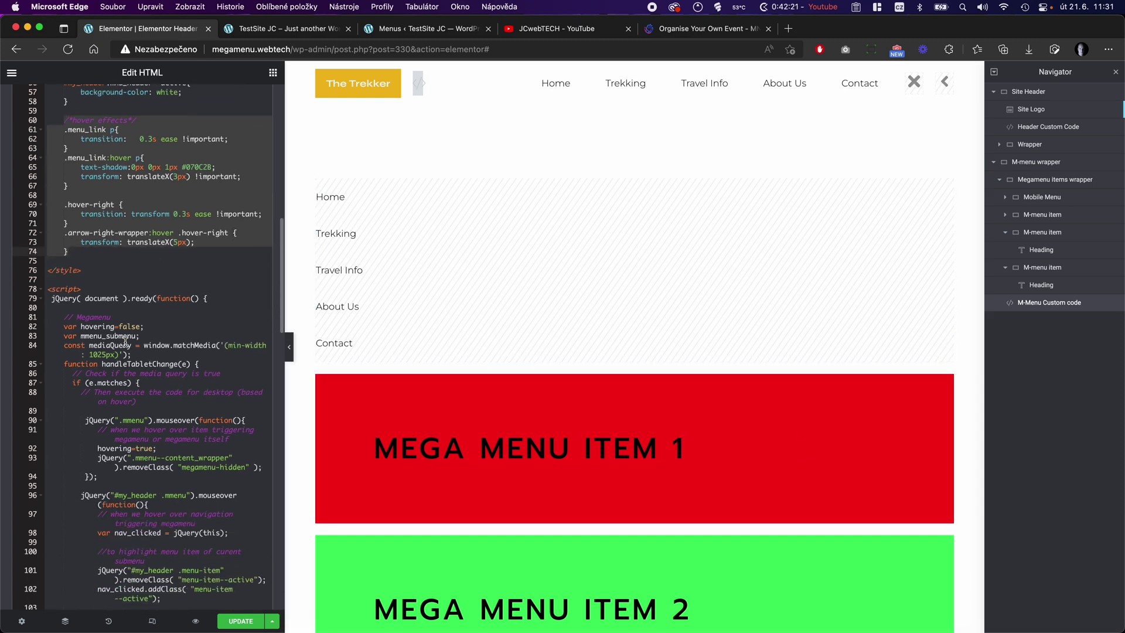
{"action": "left_click", "coordinate": [85, 272]}
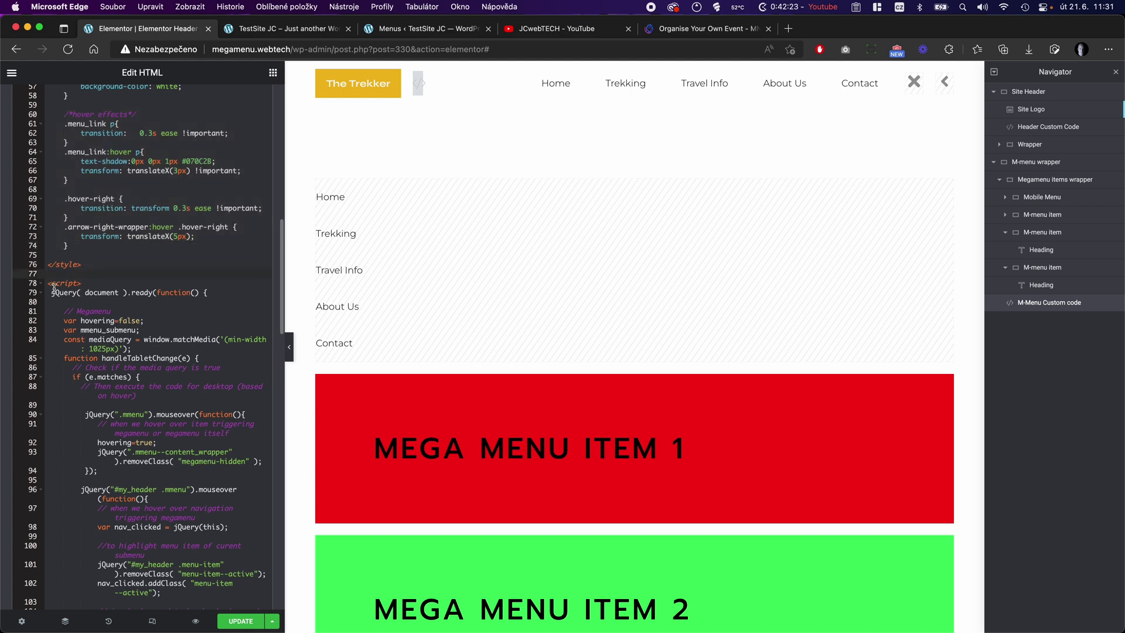
Examine the script's 1025px media query and desktop mouseover code, checking the mega menu's hover behaviour on the live site
{"action": "left_click", "coordinate": [302, 32]}
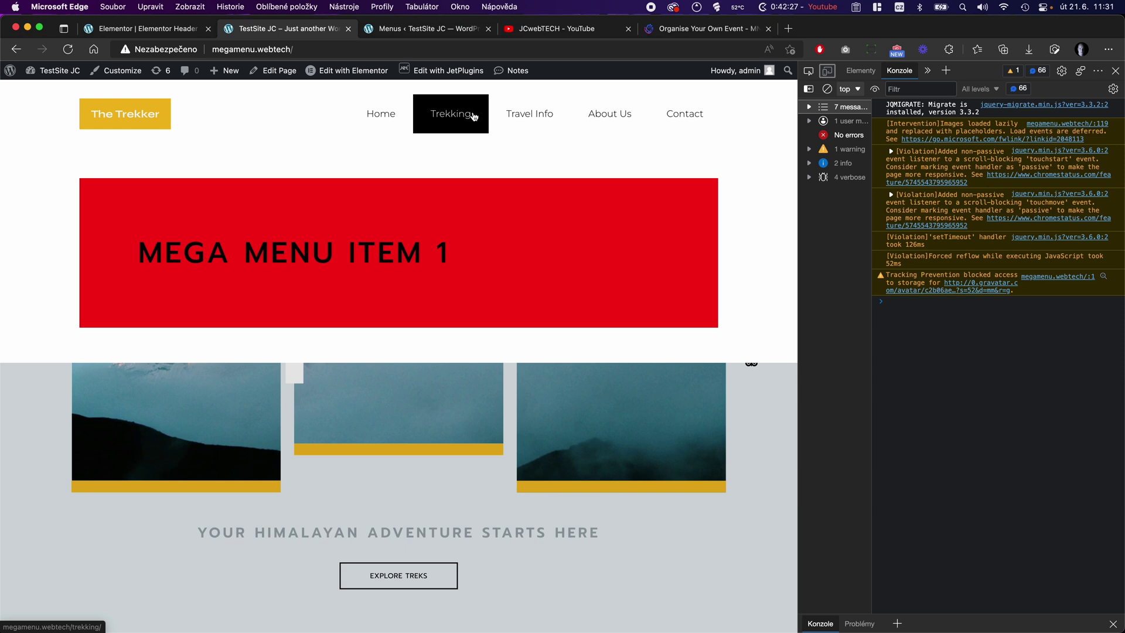
{"action": "left_click", "coordinate": [149, 29]}
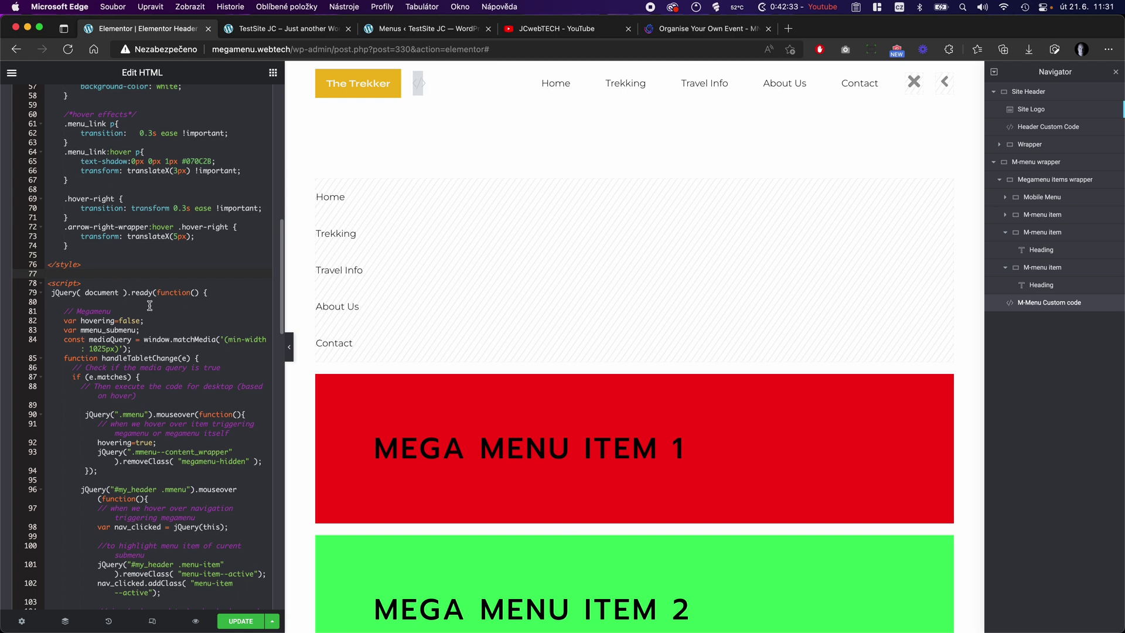
{"action": "scroll", "coordinate": [136, 349], "scroll_direction": "down", "scroll_amount": 1}
{"action": "left_click", "coordinate": [89, 327]}
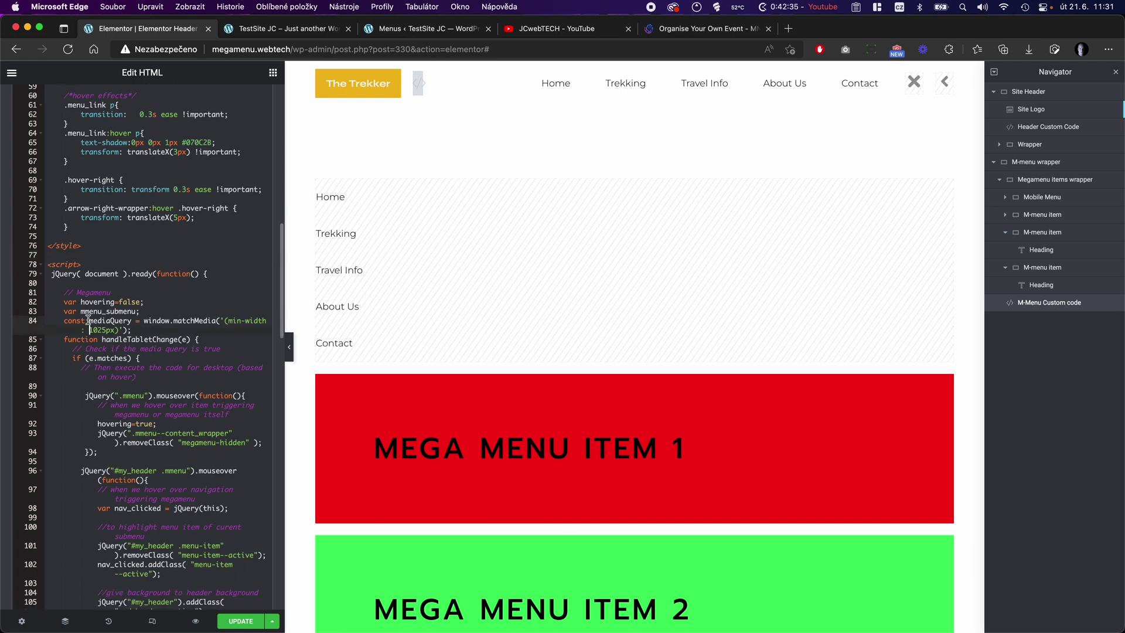
{"action": "scroll", "coordinate": [65, 317], "scroll_direction": "down", "scroll_amount": 1}
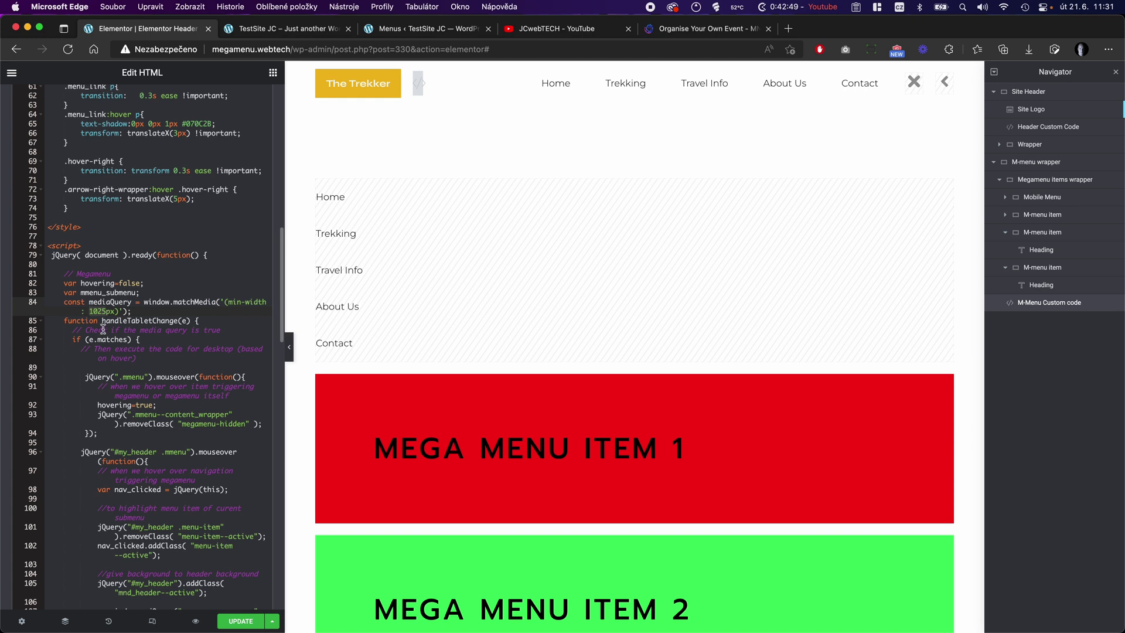
{"action": "scroll", "coordinate": [103, 330], "scroll_direction": "down", "scroll_amount": 5}
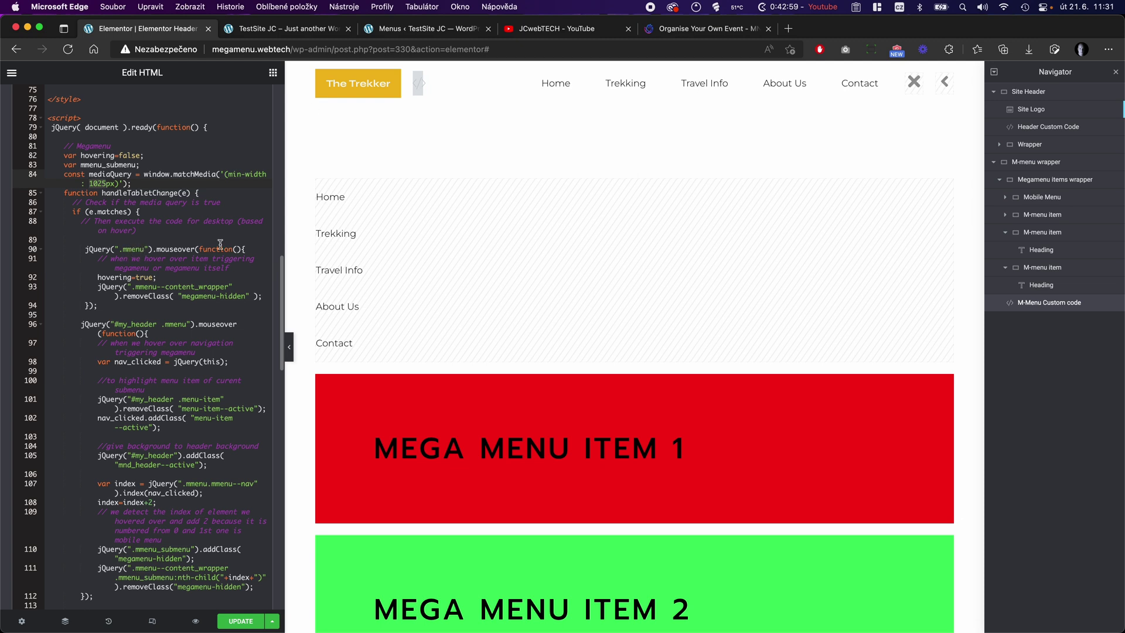
Check on the live site how the mega menu opens, switches between Trekking and Travel Info, and closes
{"action": "left_click", "coordinate": [395, 35]}
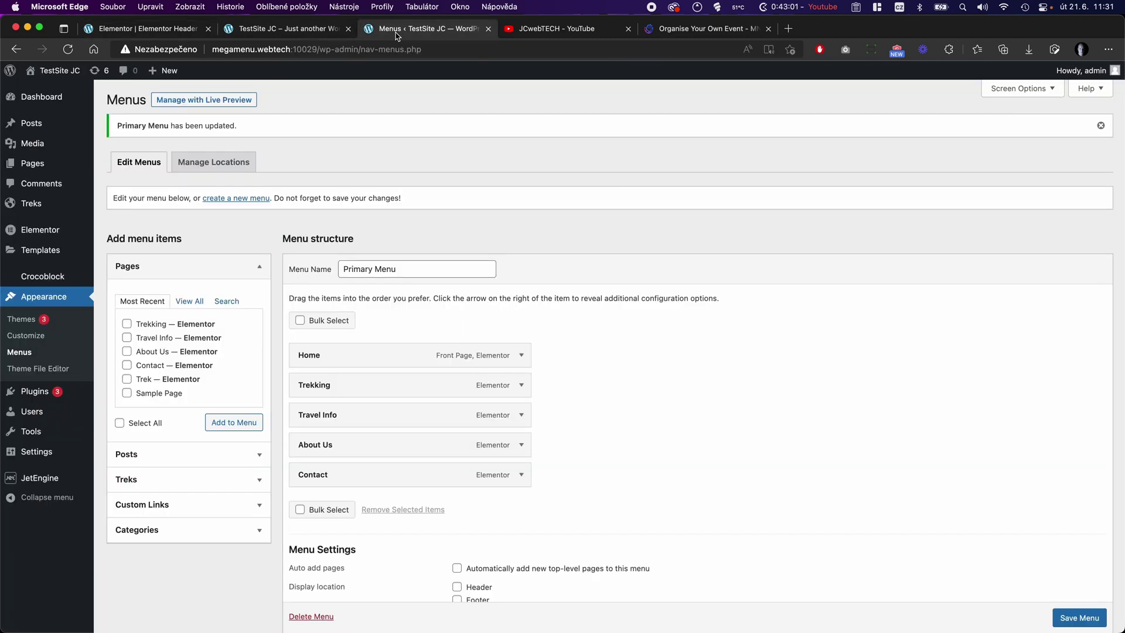
{"action": "left_click", "coordinate": [338, 32]}
{"action": "mouse_move", "coordinate": [436, 115]}
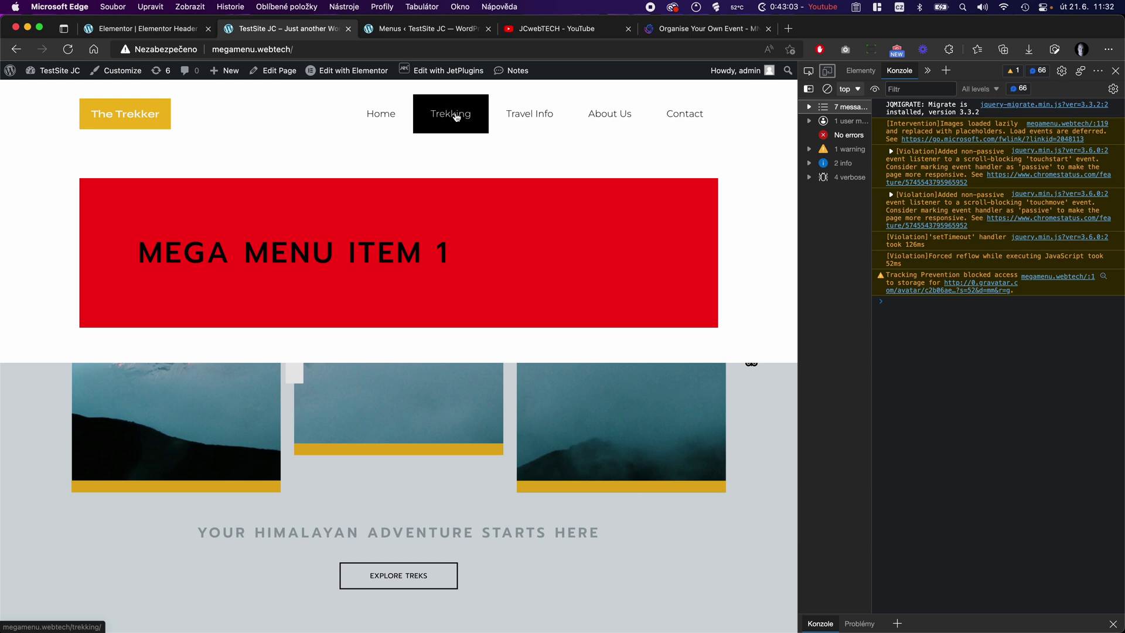
{"action": "mouse_move", "coordinate": [511, 120]}
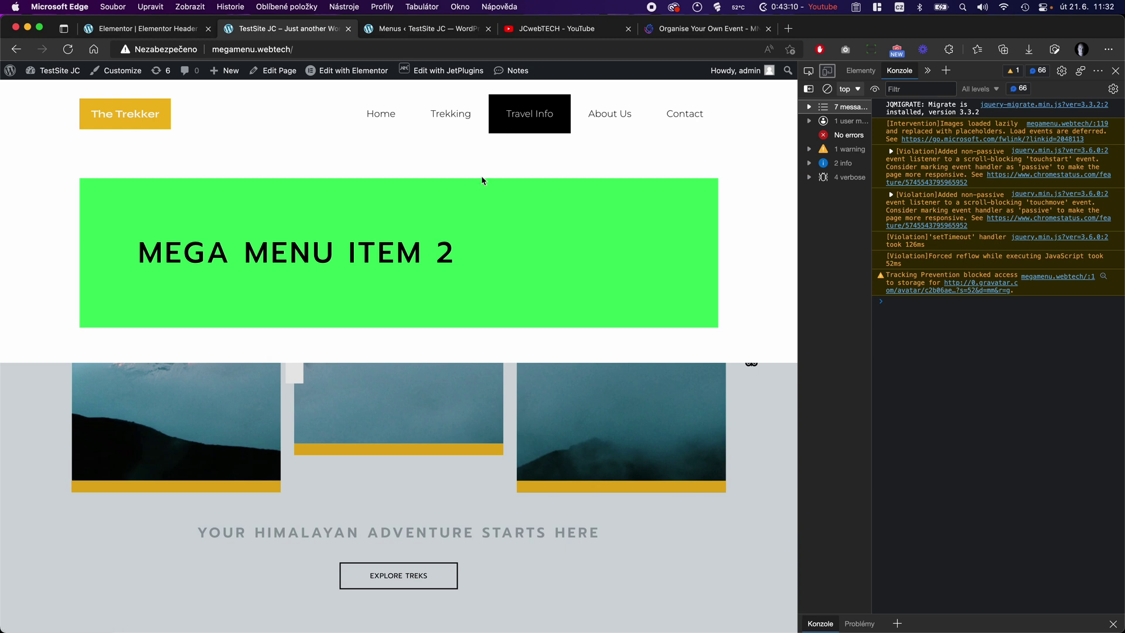
{"action": "left_click", "coordinate": [510, 121]}
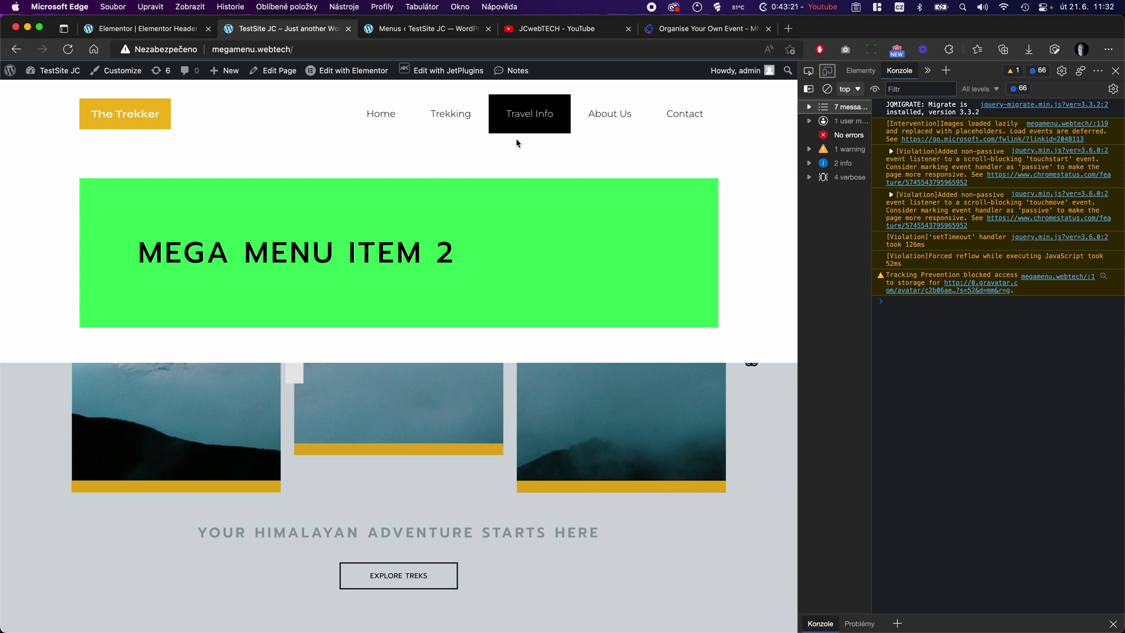
{"action": "mouse_move", "coordinate": [472, 131]}
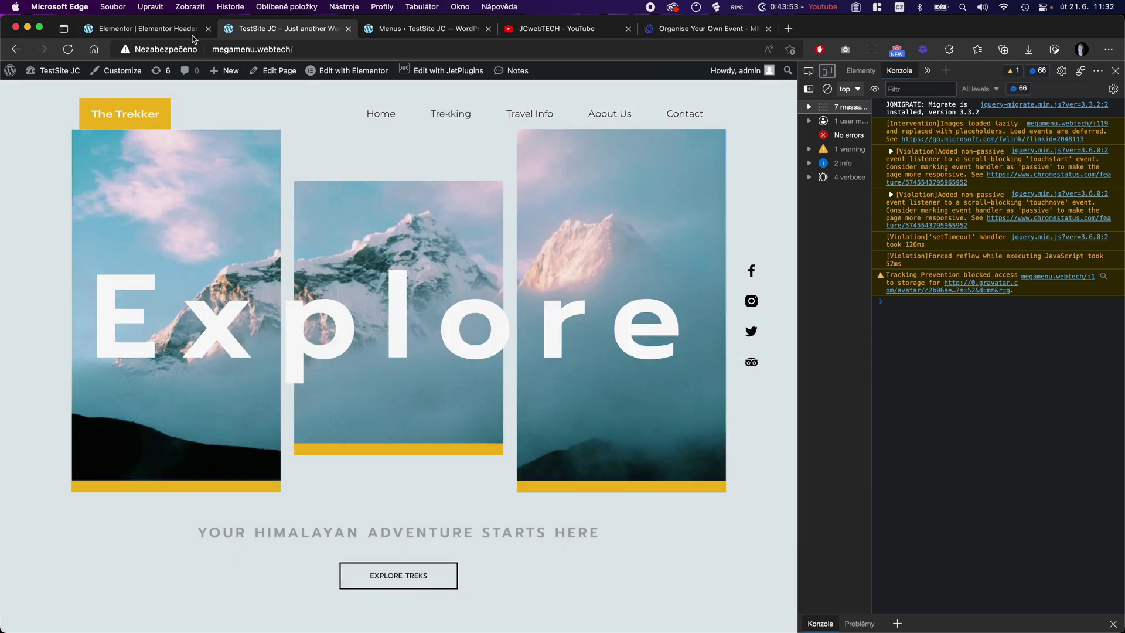
Examine the script's .mmenu mouseover handler and compare it with the Trekking and Travel Info hover behaviour on the live site
{"action": "left_click", "coordinate": [185, 30]}
{"action": "scroll", "coordinate": [115, 410], "scroll_direction": "down", "scroll_amount": 1}
{"action": "left_click", "coordinate": [126, 274]}
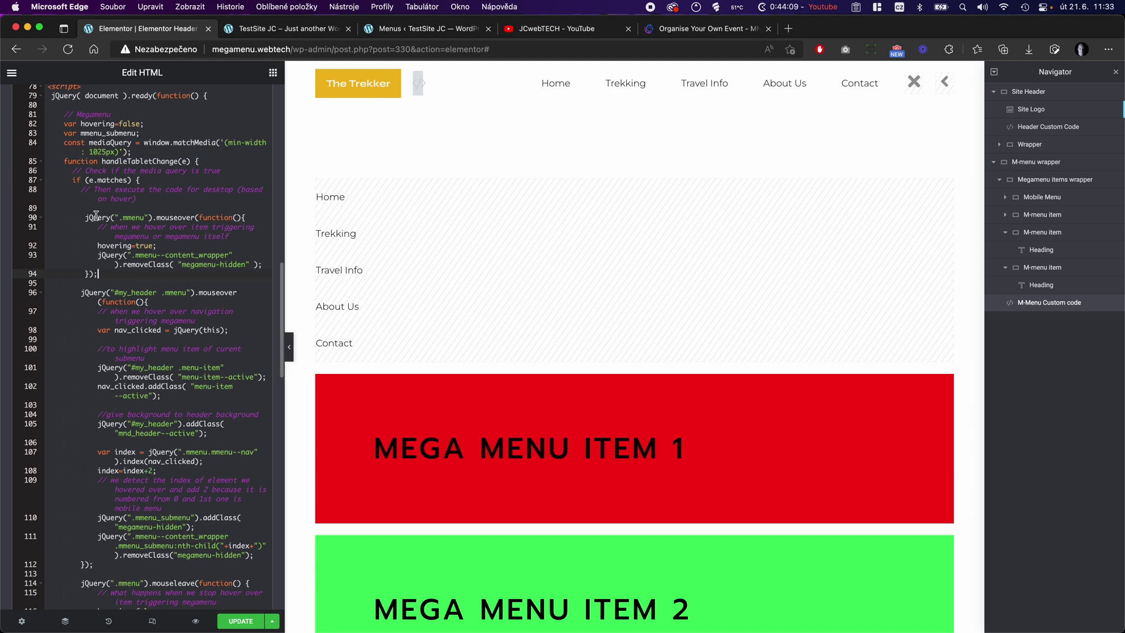
{"action": "left_click_drag", "start_coordinate": [83, 208], "coordinate": [196, 276]}
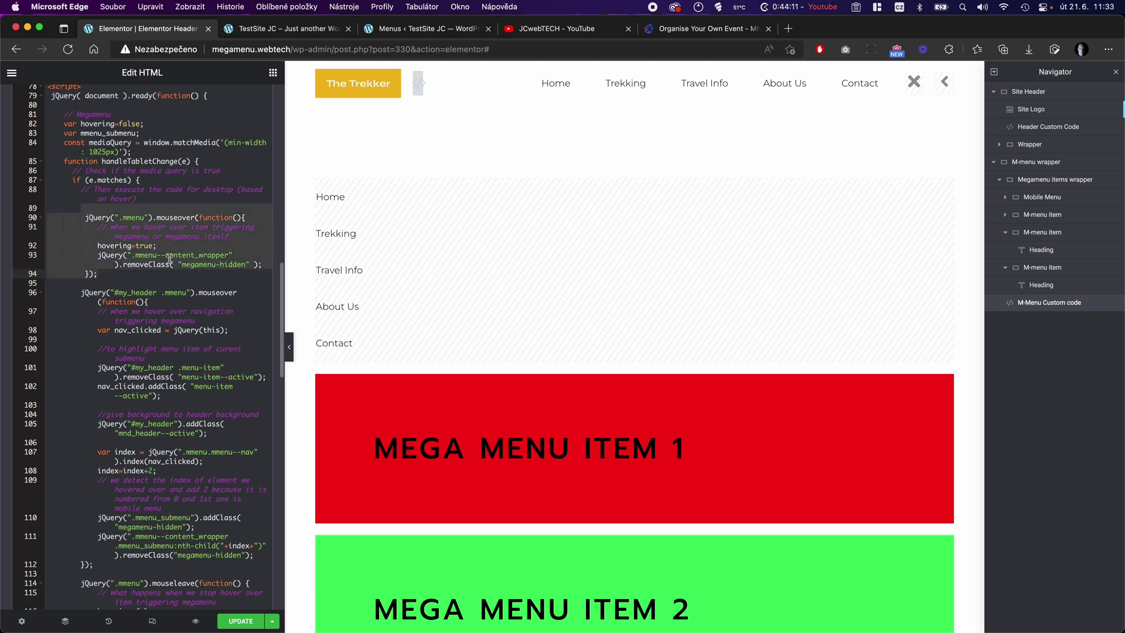
{"action": "left_click", "coordinate": [125, 218]}
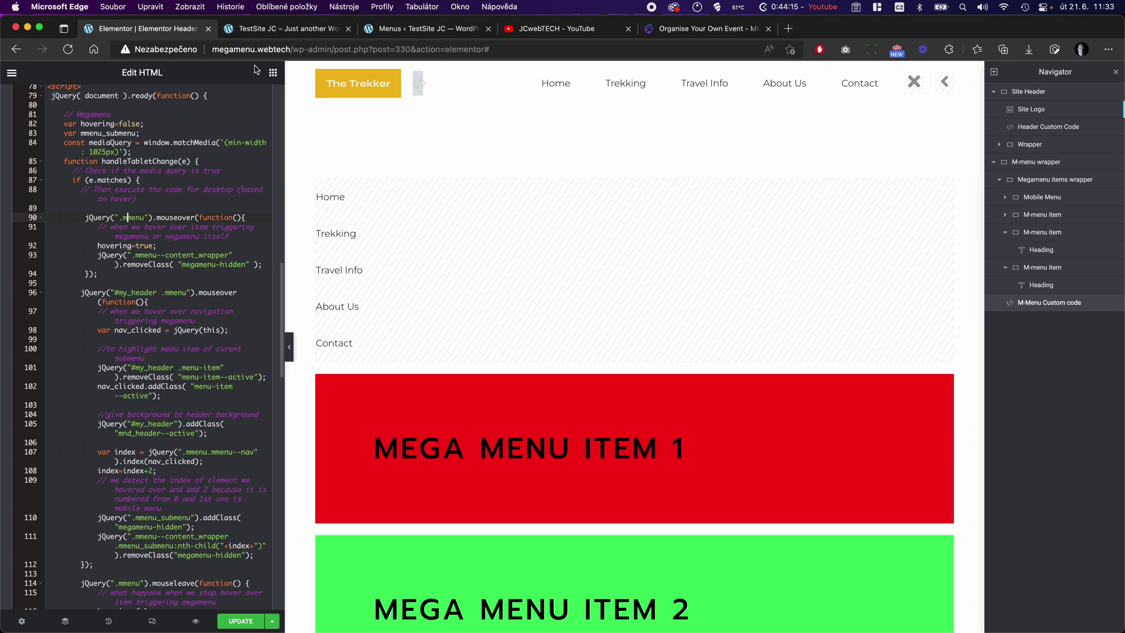
{"action": "left_click", "coordinate": [273, 29]}
{"action": "mouse_move", "coordinate": [451, 124]}
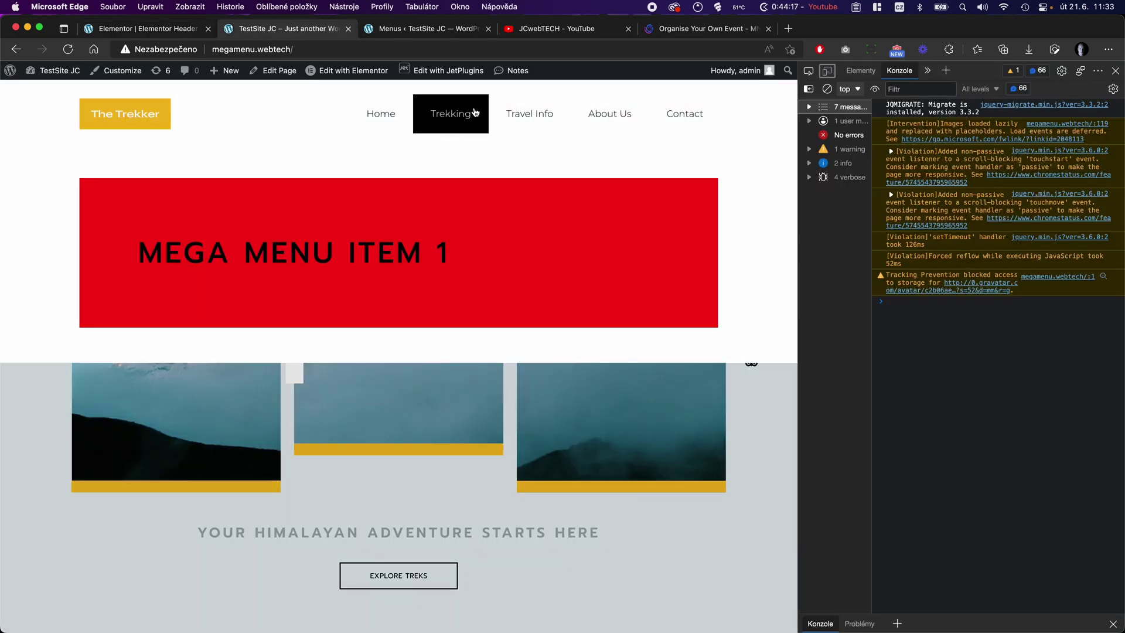
{"action": "mouse_move", "coordinate": [536, 111]}
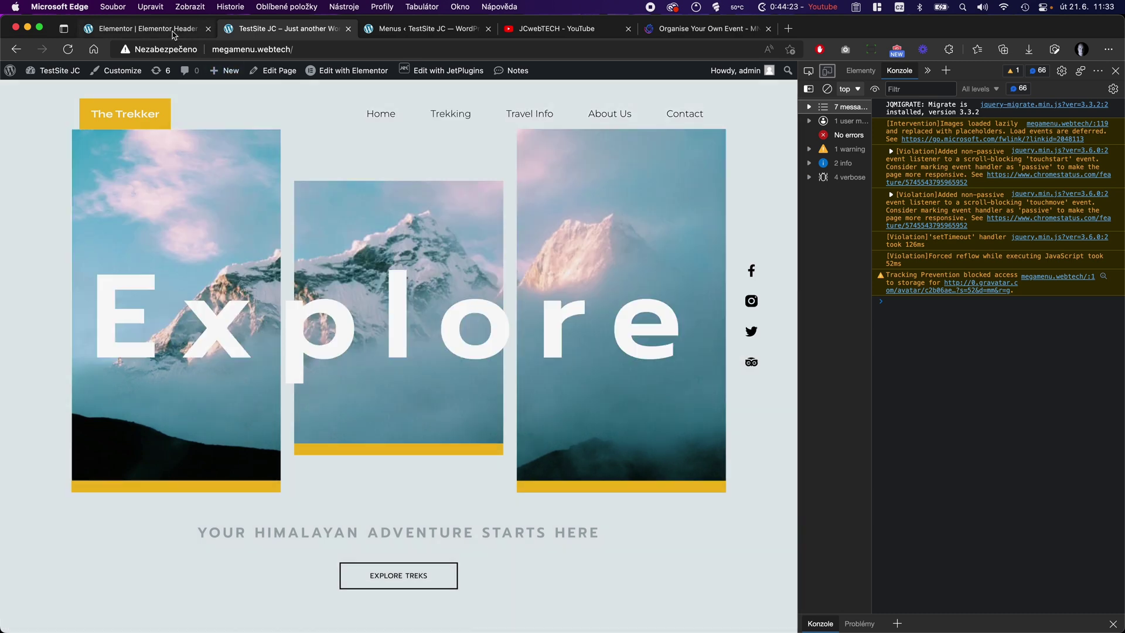
Examine the hovering=true line and the #my_header .mmenu mouseover function, checking the navigation hover on the live site
{"action": "left_click", "coordinate": [173, 29]}
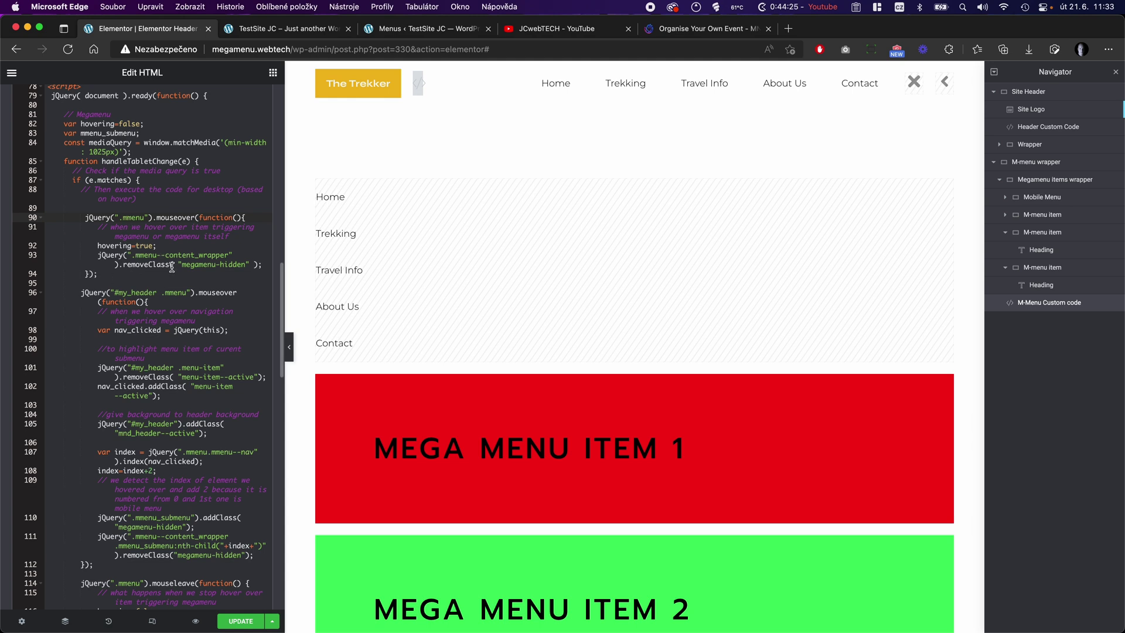
{"action": "left_click", "coordinate": [115, 247]}
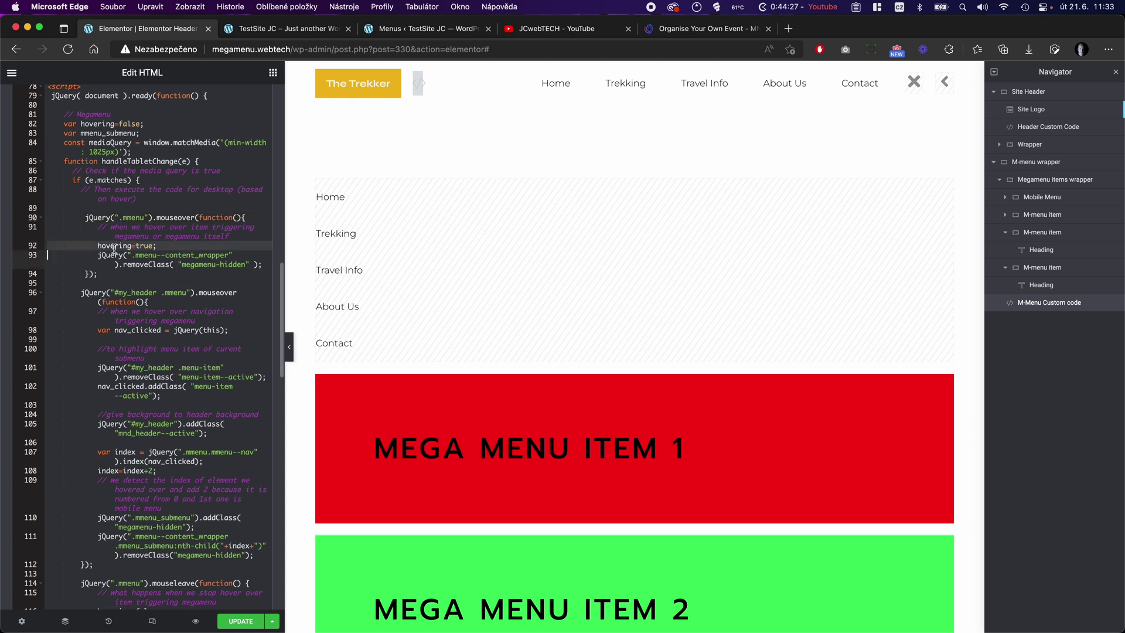
{"action": "left_click", "coordinate": [132, 246]}
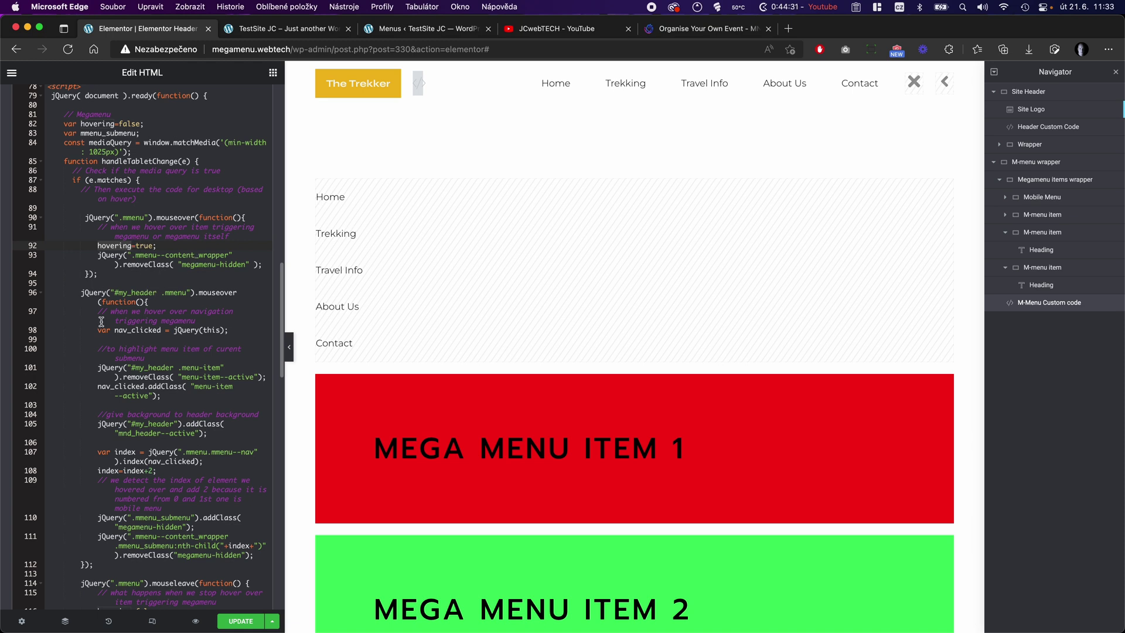
{"action": "scroll", "coordinate": [176, 317], "scroll_direction": "down", "scroll_amount": 3}
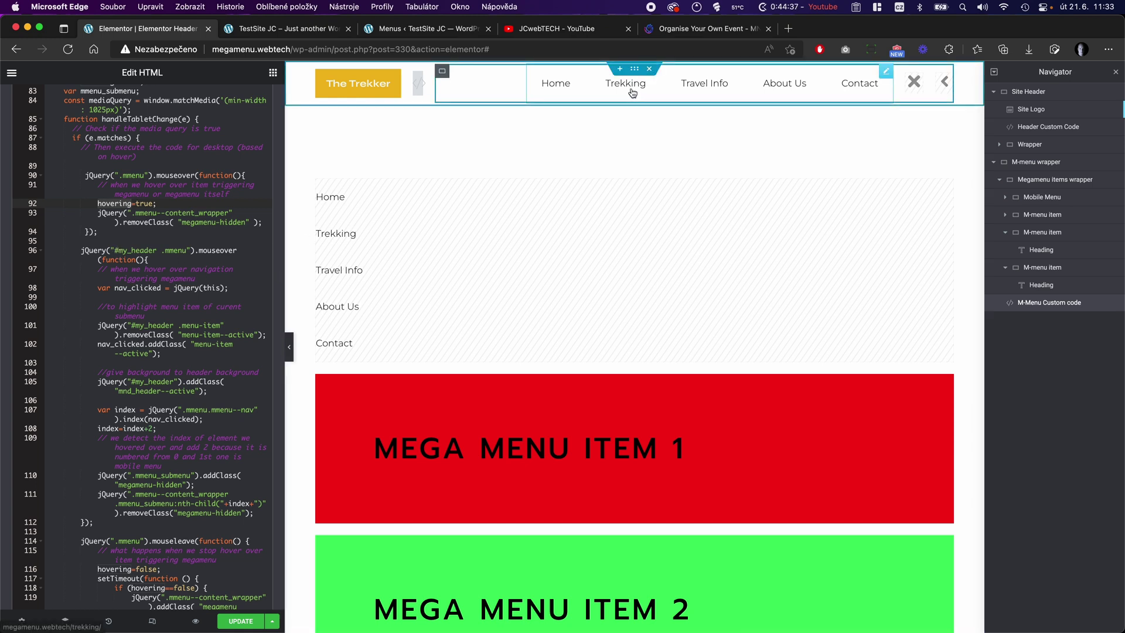
{"action": "left_click", "coordinate": [229, 32]}
{"action": "left_click", "coordinate": [149, 32]}
{"action": "left_click", "coordinate": [262, 32]}
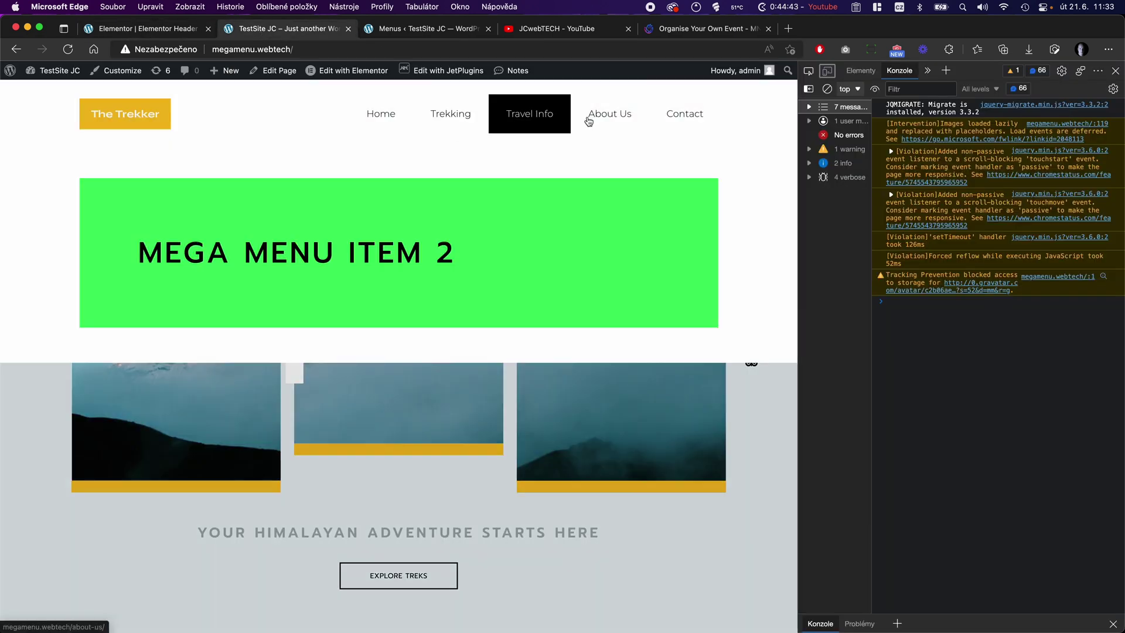
{"action": "key", "text": "ctrl+shift+Tab"}
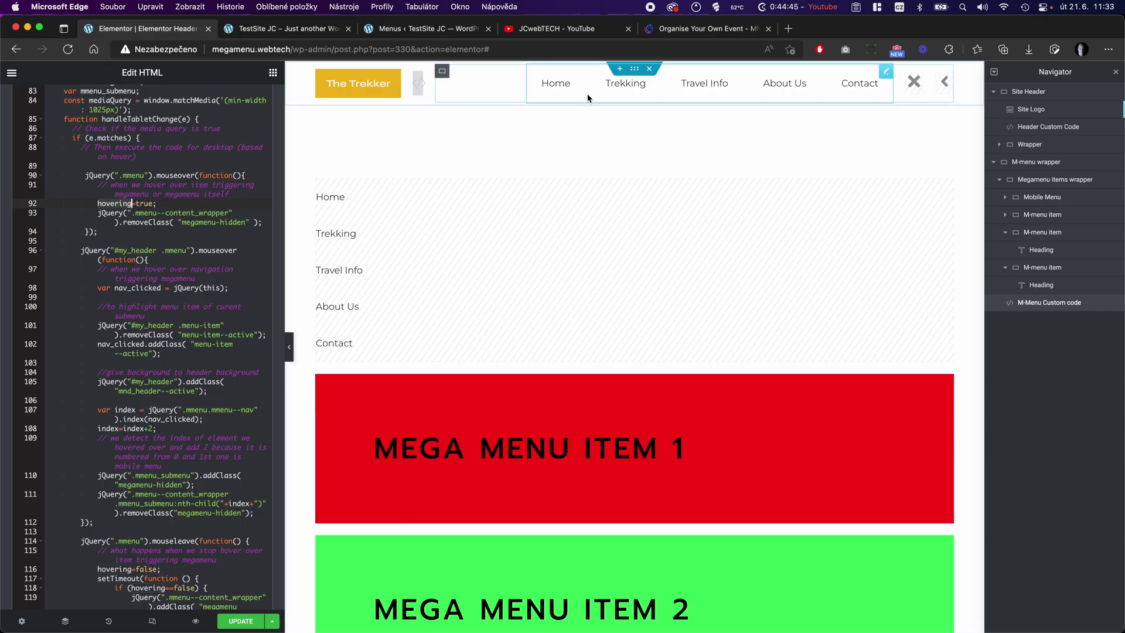
Examine the lines that toggle menu-item--active on the current navigation item and add mnd_header--active to the header
{"action": "scroll", "coordinate": [202, 318], "scroll_direction": "down", "scroll_amount": 2}
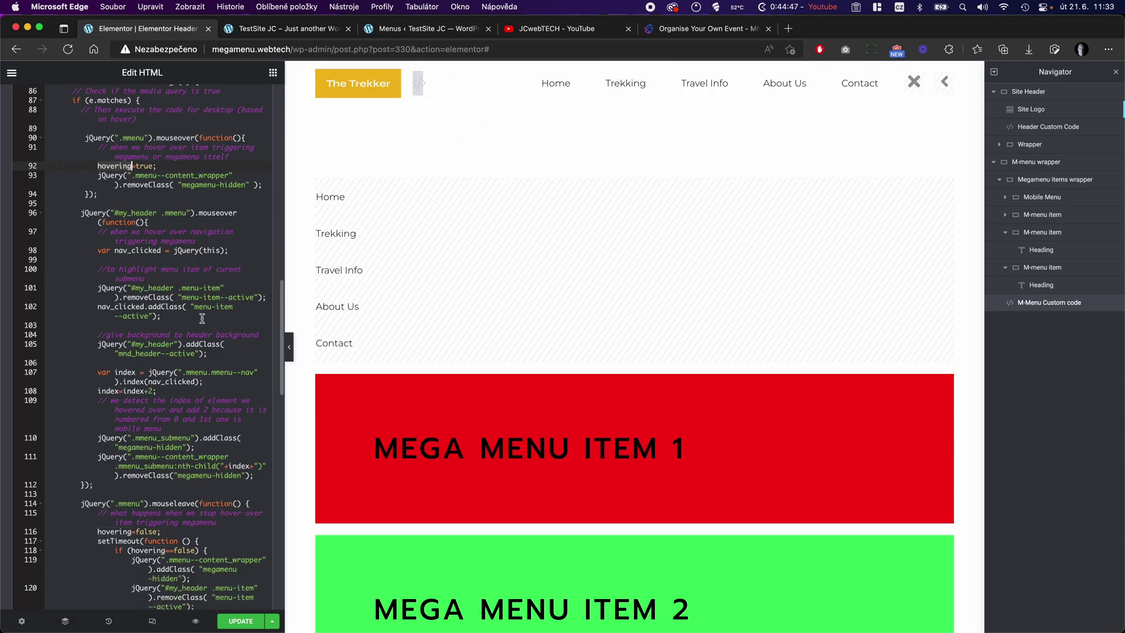
{"action": "scroll", "coordinate": [202, 318], "scroll_direction": "down", "scroll_amount": 1}
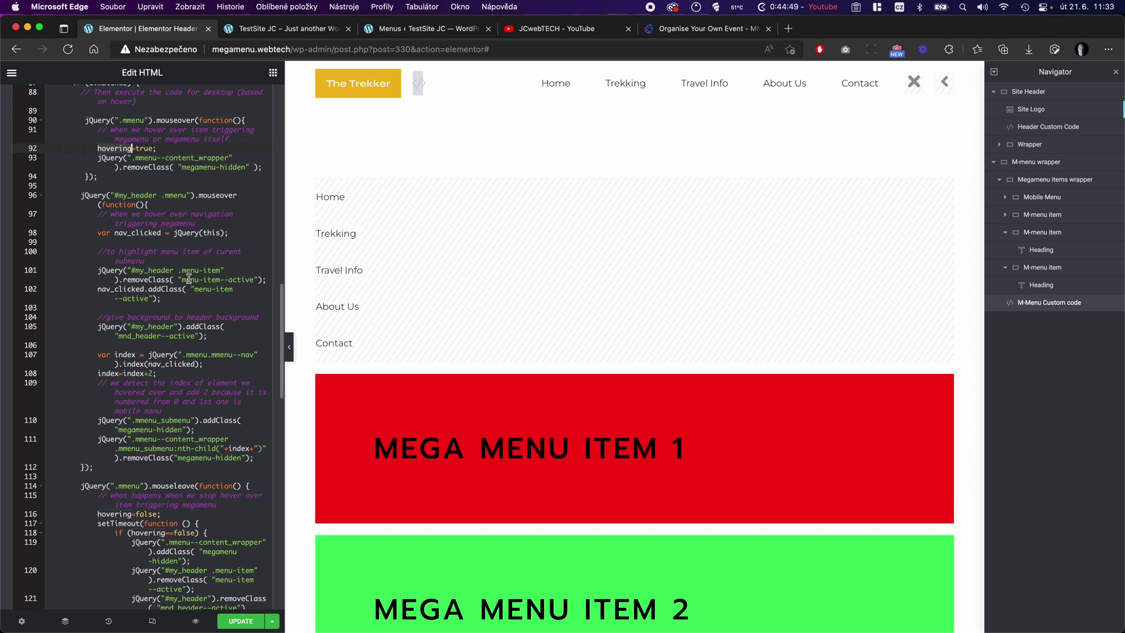
{"action": "scroll", "coordinate": [122, 294], "scroll_direction": "down", "scroll_amount": 2}
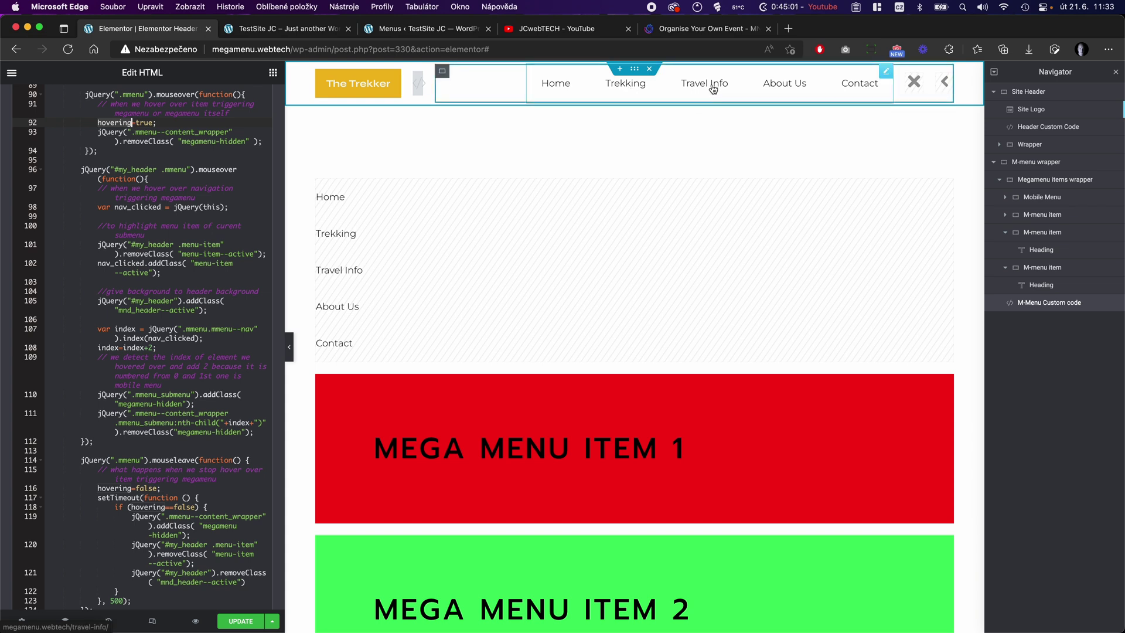
Examine how the script computes the hovered item's index, adds 2, and reveals the matching mega menu submenu
{"action": "scroll", "coordinate": [146, 326], "scroll_direction": "down", "scroll_amount": 1}
{"action": "left_click", "coordinate": [133, 333]}
{"action": "left_click", "coordinate": [98, 332]}
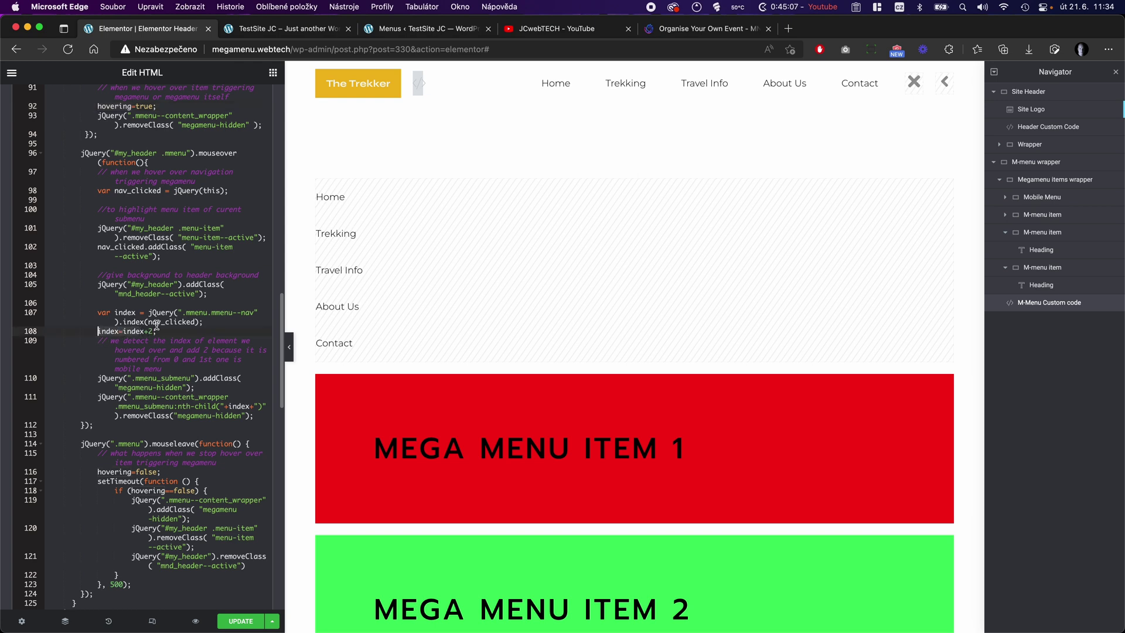
{"action": "left_click", "coordinate": [202, 321]}
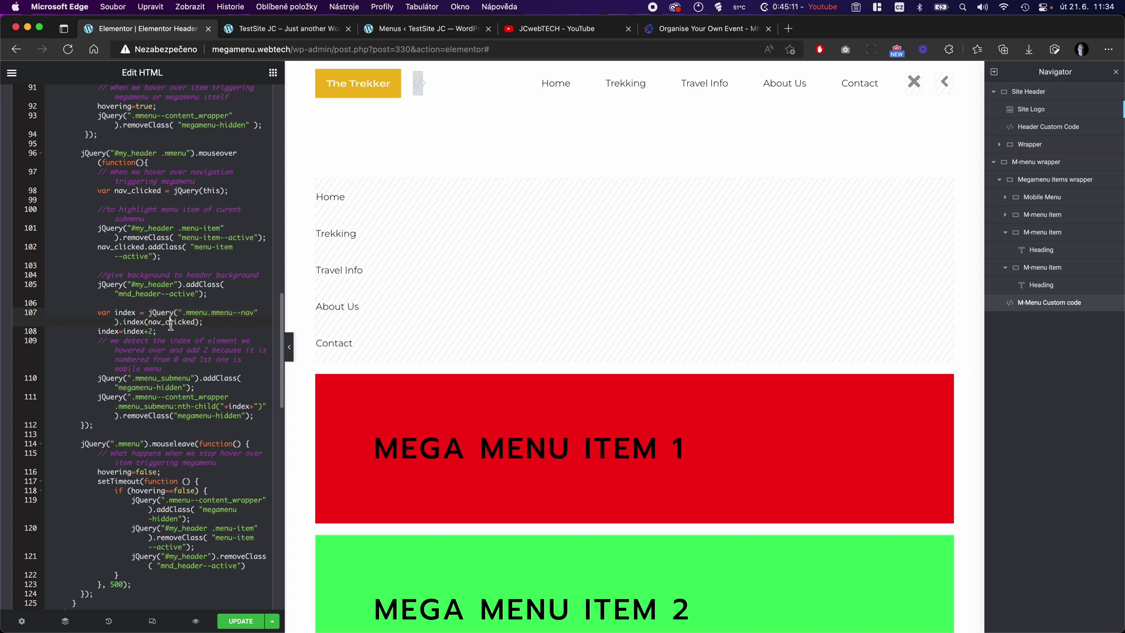
{"action": "scroll", "coordinate": [170, 343], "scroll_direction": "down", "scroll_amount": 1}
{"action": "scroll", "coordinate": [170, 343], "scroll_direction": "down", "scroll_amount": 1}
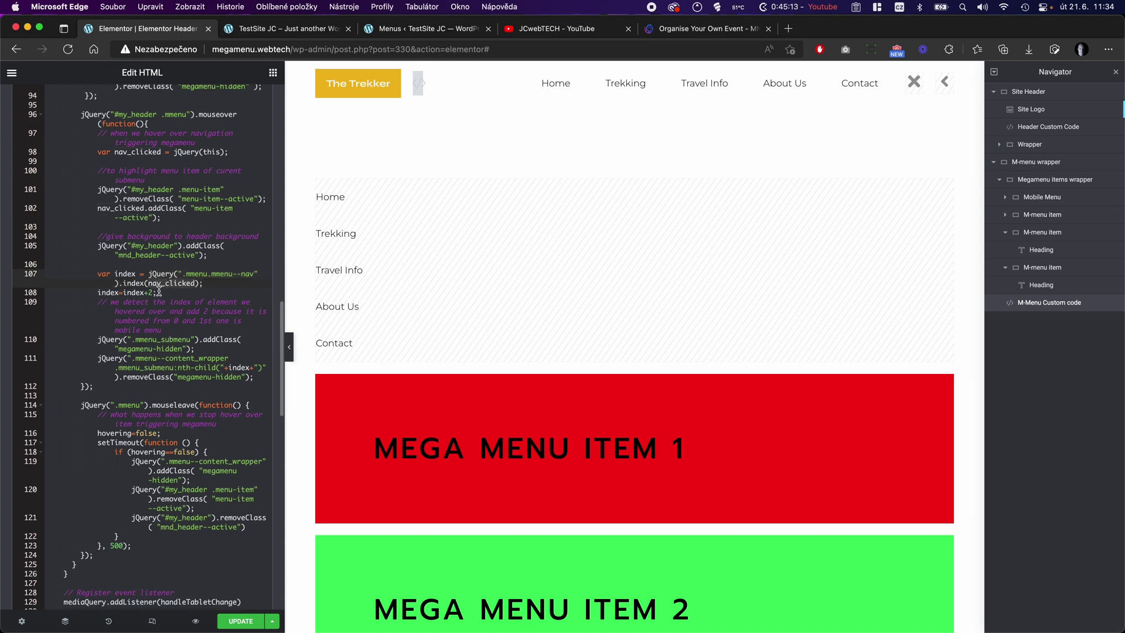
{"action": "left_click", "coordinate": [183, 293]}
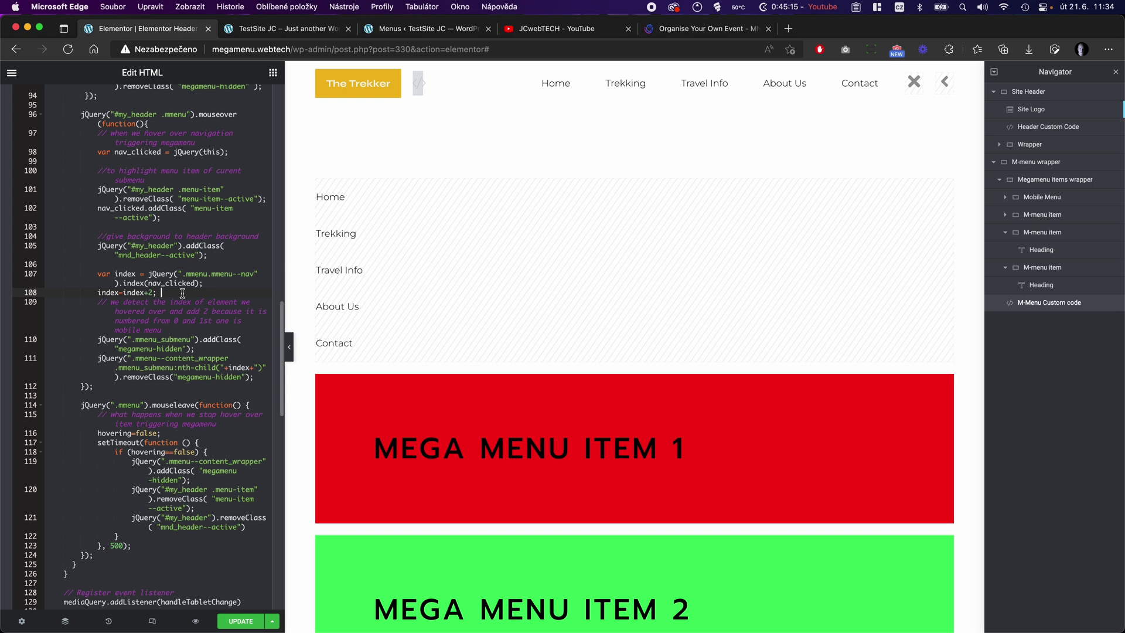
{"action": "scroll", "coordinate": [170, 305], "scroll_direction": "down", "scroll_amount": 1}
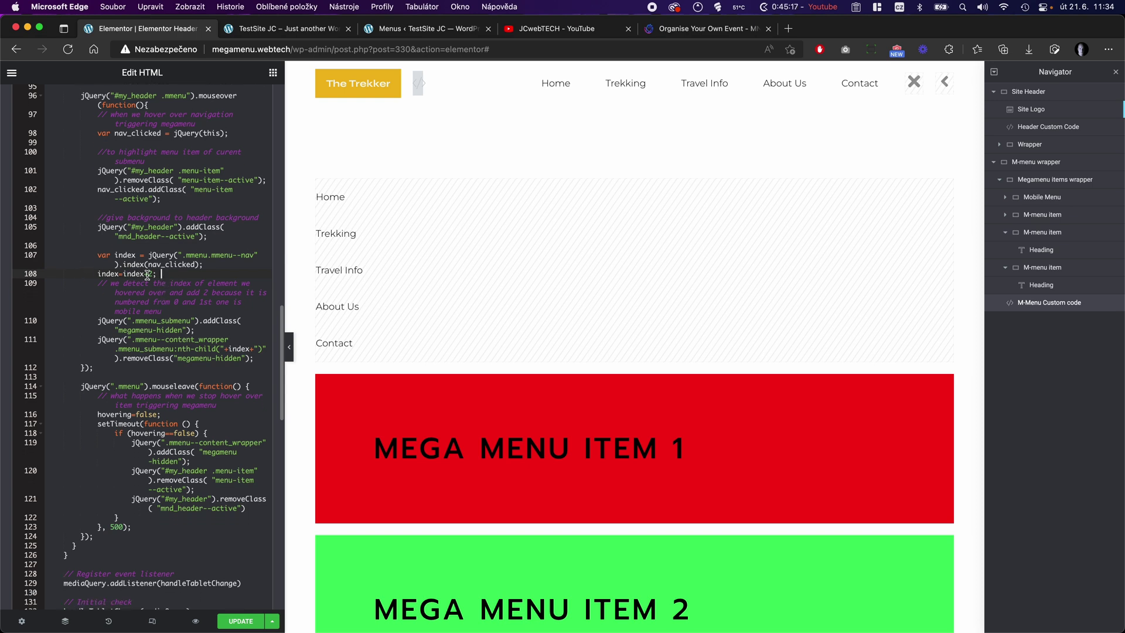
{"action": "scroll", "coordinate": [164, 287], "scroll_direction": "down", "scroll_amount": 2}
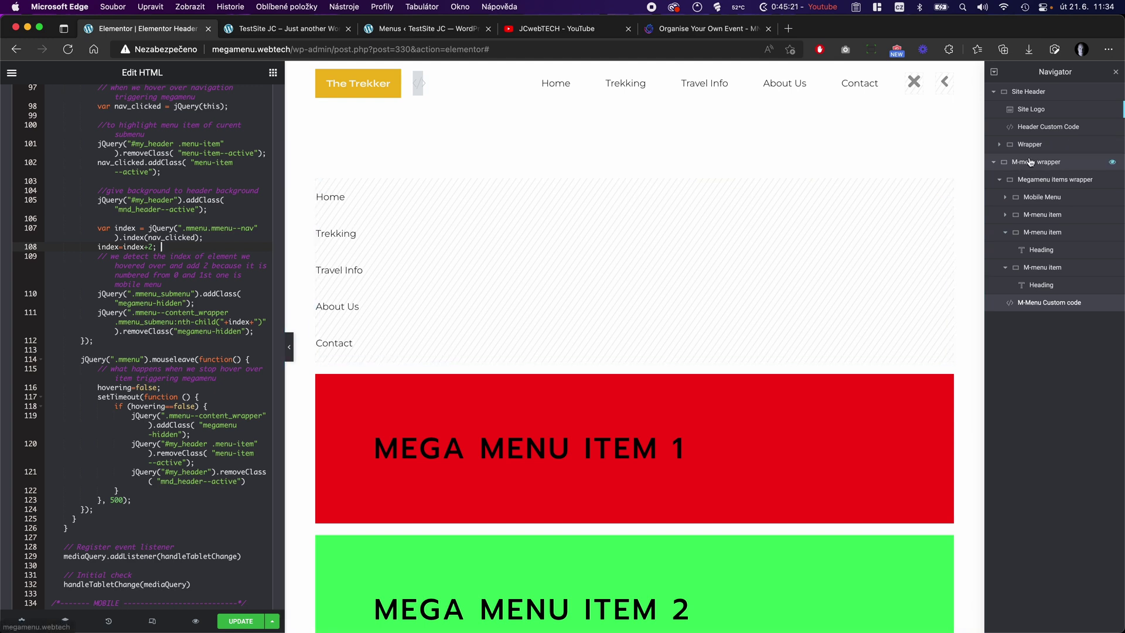
{"action": "scroll", "coordinate": [158, 241], "scroll_direction": "down", "scroll_amount": 1}
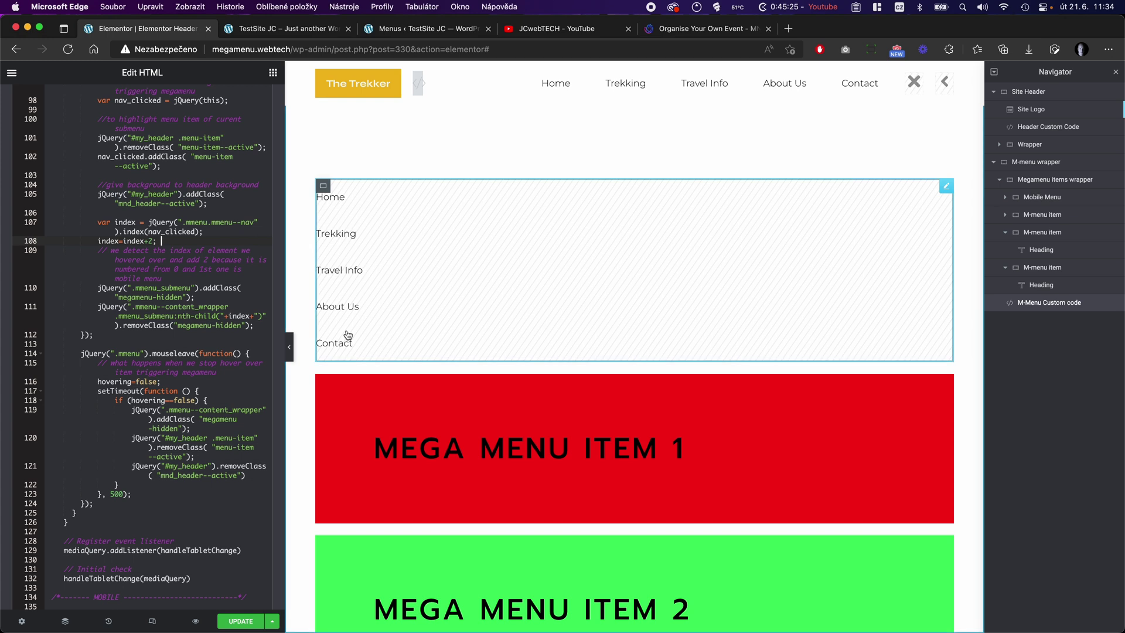
Examine the .mmenu mouseleave handler and its 500 ms timeout that hides the mega menu
{"action": "scroll", "coordinate": [143, 288], "scroll_direction": "down", "scroll_amount": 3}
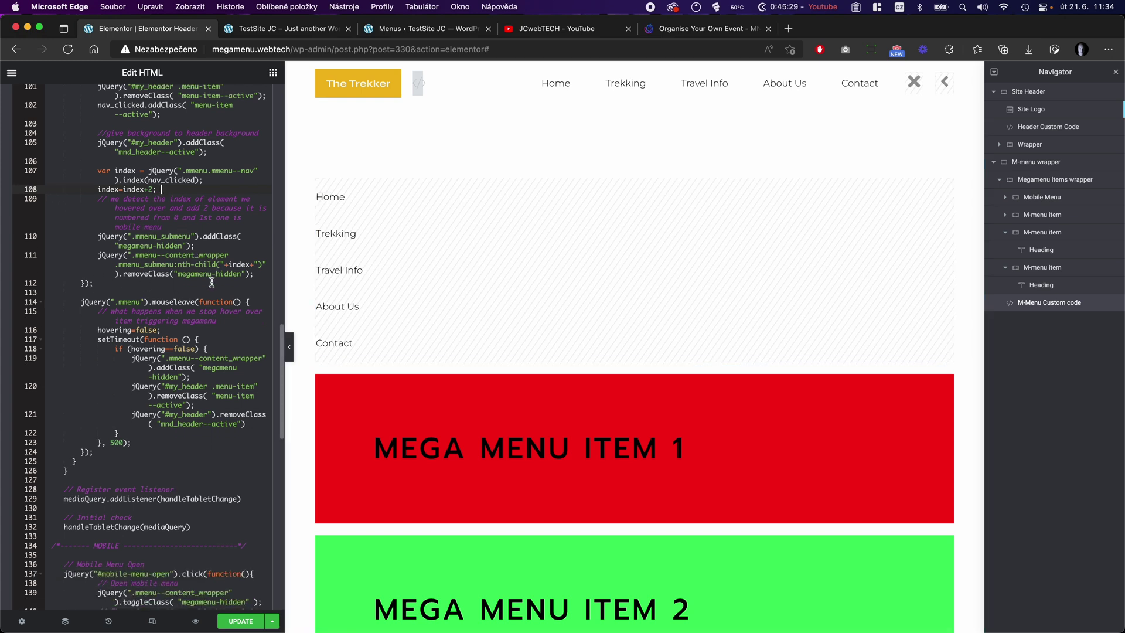
{"action": "scroll", "coordinate": [212, 283], "scroll_direction": "down", "scroll_amount": 3}
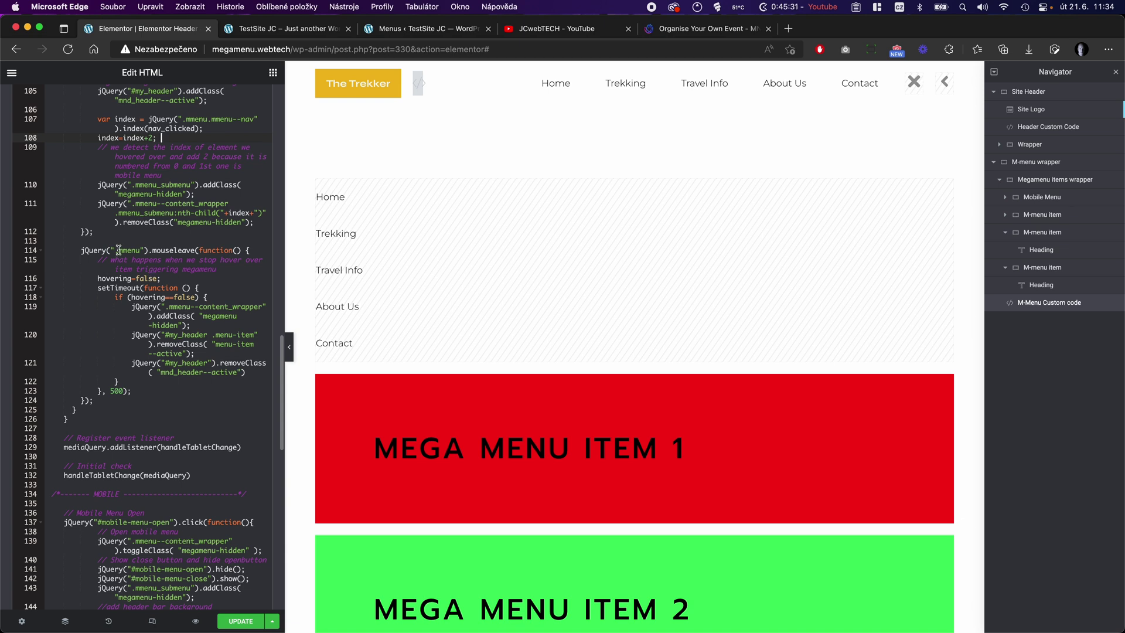
{"action": "left_click", "coordinate": [183, 249]}
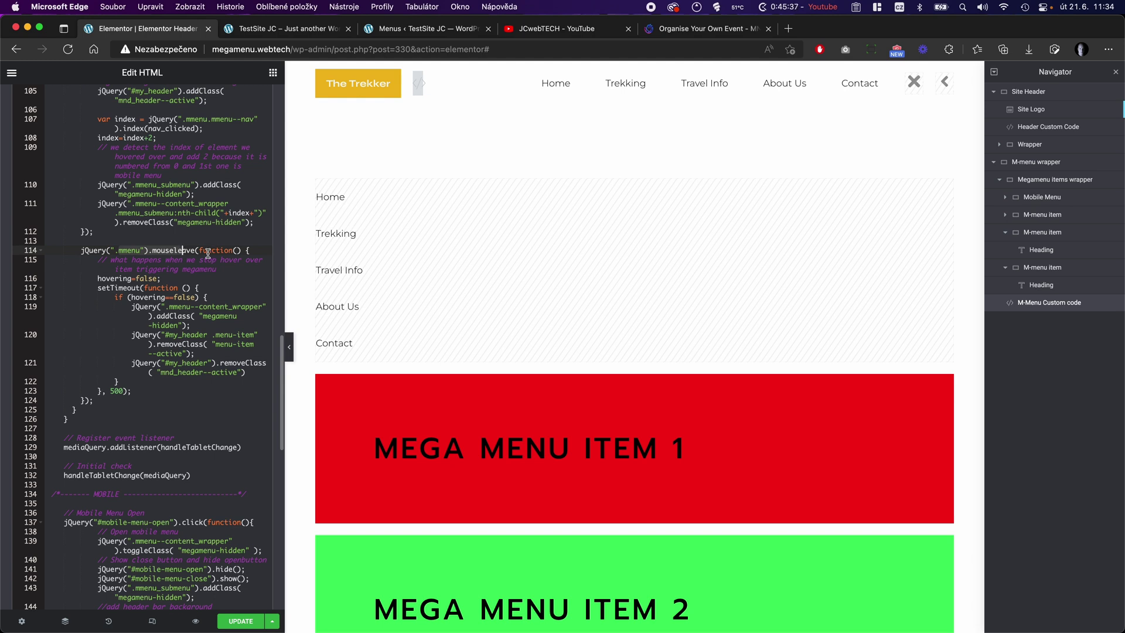
{"action": "left_click", "coordinate": [117, 392]}
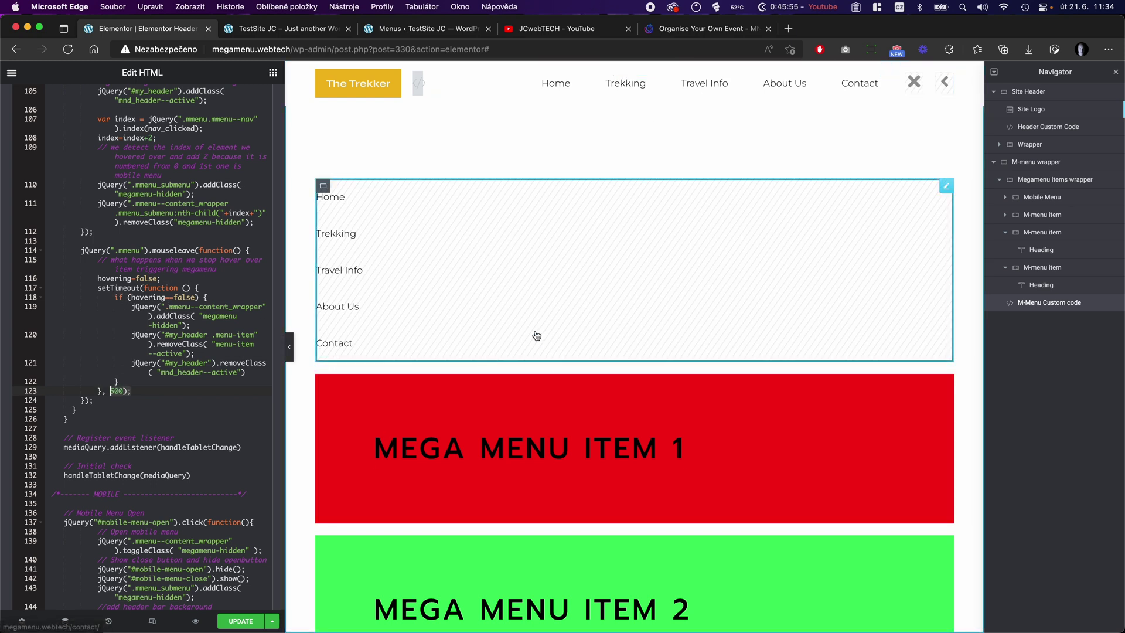
Examine the script's media query listener and the Mobile Menu Open click handler, including its open and close button lines
{"action": "scroll", "coordinate": [150, 244], "scroll_direction": "down", "scroll_amount": 3}
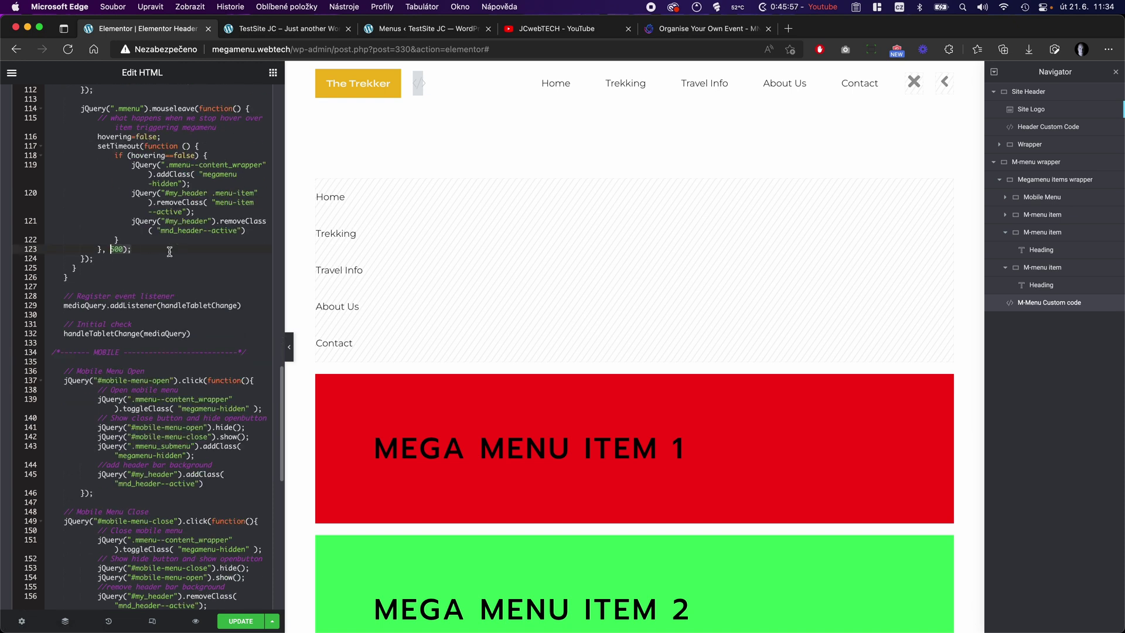
{"action": "scroll", "coordinate": [151, 305], "scroll_direction": "down", "scroll_amount": 5}
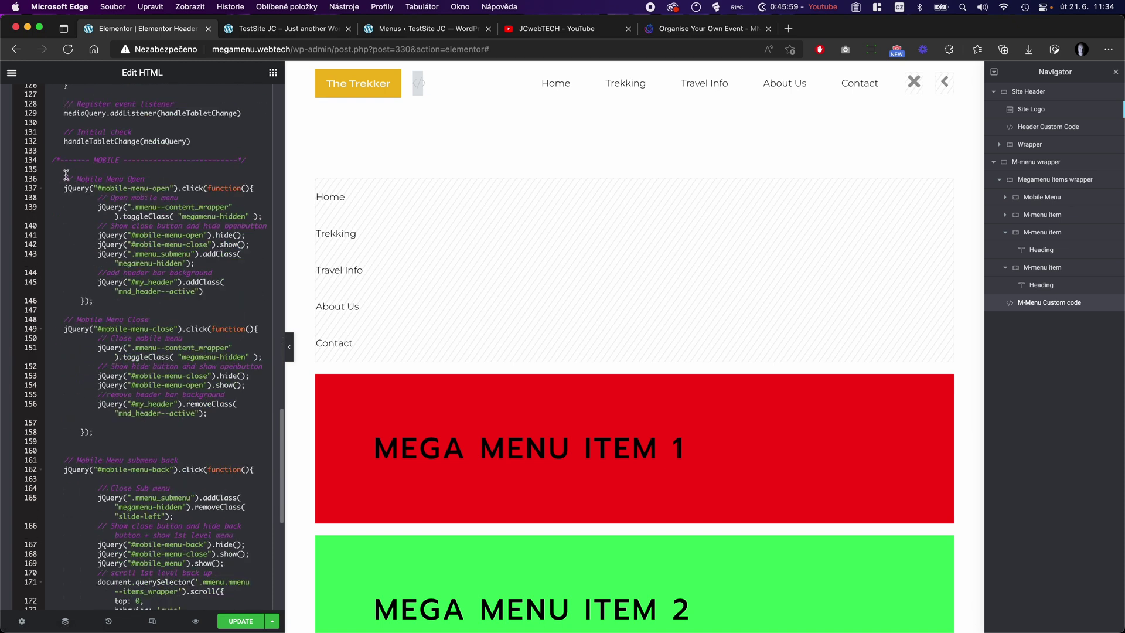
{"action": "scroll", "coordinate": [67, 229], "scroll_direction": "up", "scroll_amount": 4}
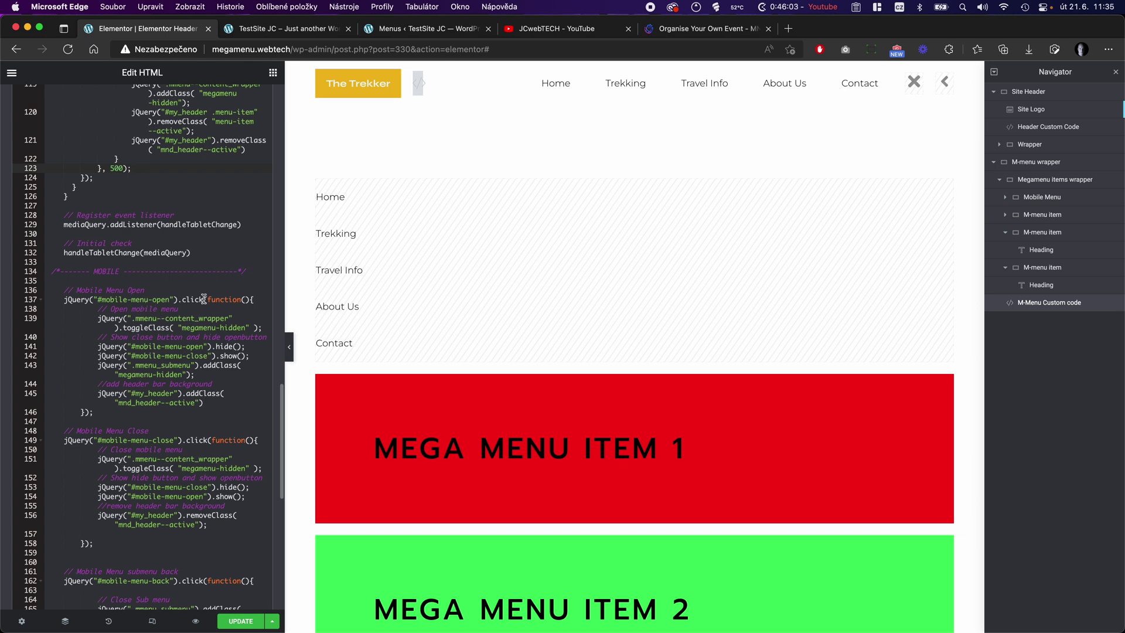
{"action": "scroll", "coordinate": [117, 296], "scroll_direction": "down", "scroll_amount": 2}
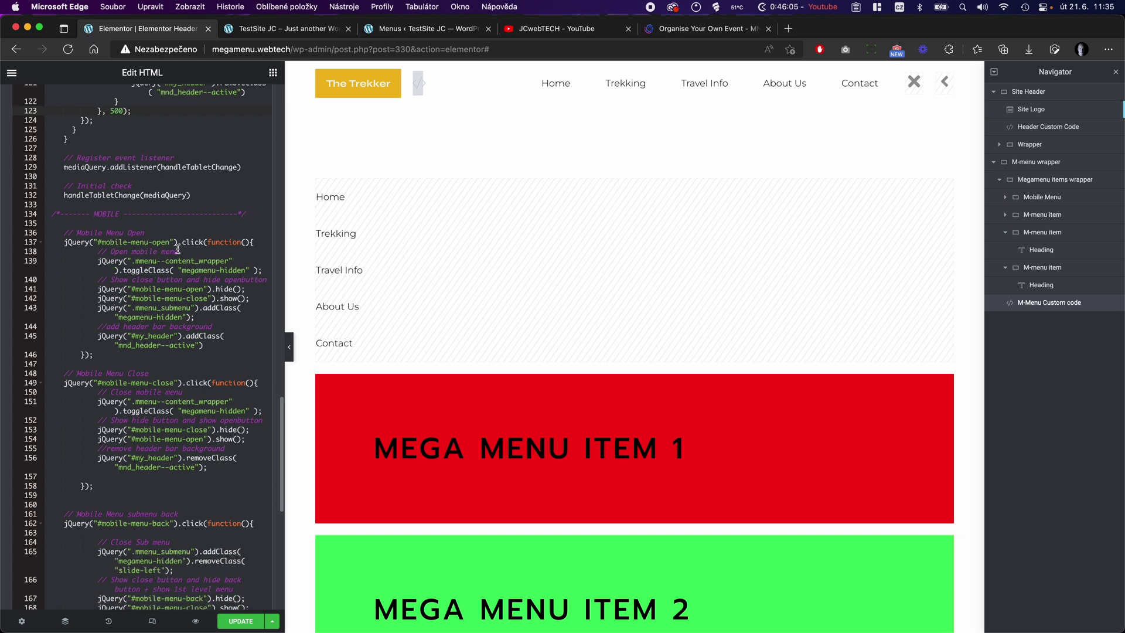
{"action": "scroll", "coordinate": [142, 263], "scroll_direction": "down", "scroll_amount": 1}
{"action": "left_click_drag", "start_coordinate": [98, 234], "coordinate": [185, 236]}
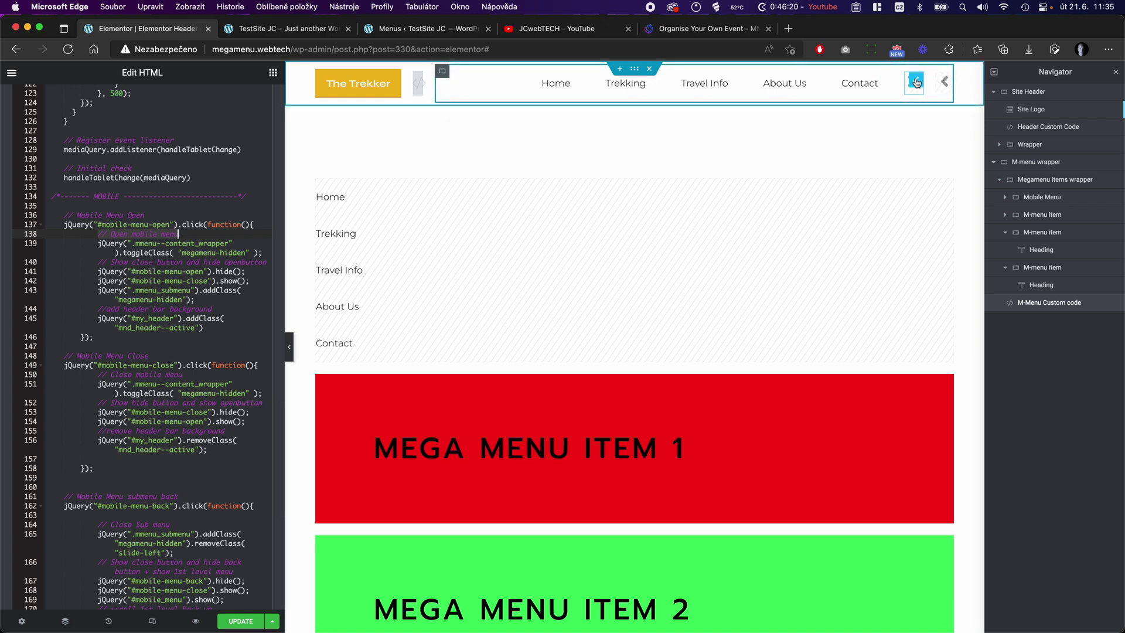
{"action": "left_click", "coordinate": [119, 267]}
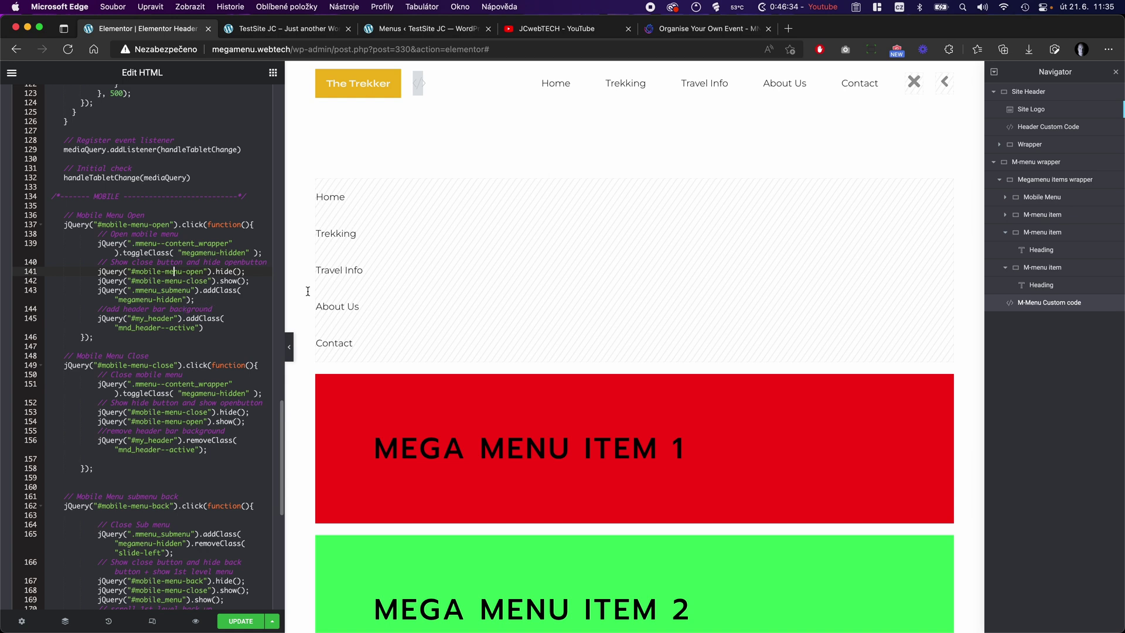
Examine the mobile menu close, submenu back and first-level click handlers through the script's end, and return to the live site
{"action": "scroll", "coordinate": [200, 364], "scroll_direction": "down", "scroll_amount": 3}
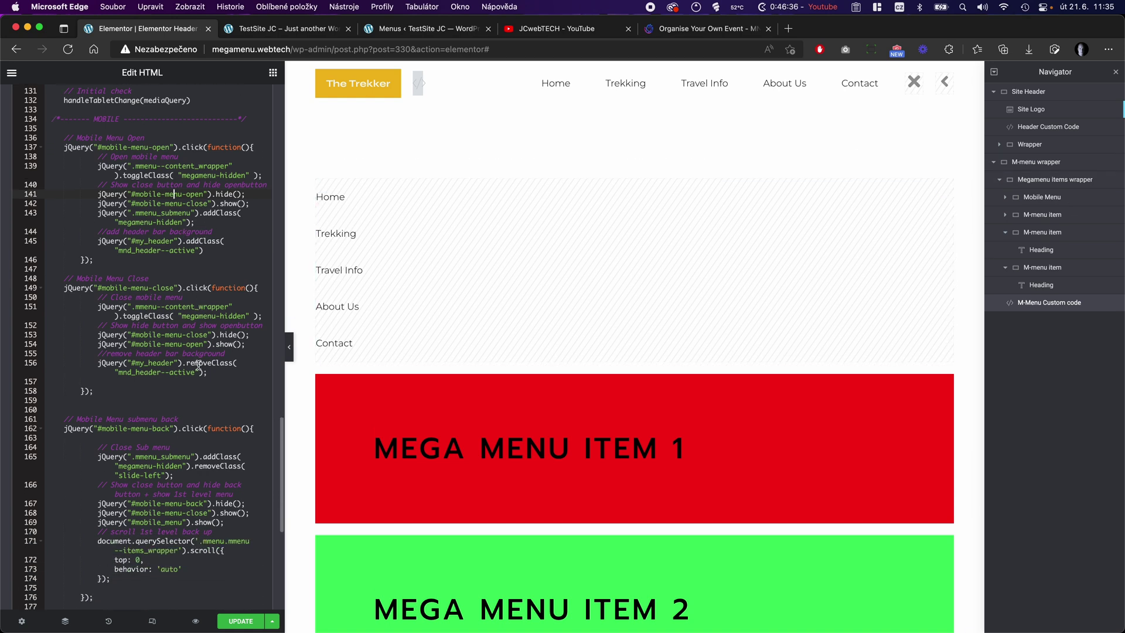
{"action": "scroll", "coordinate": [198, 364], "scroll_direction": "down", "scroll_amount": 3}
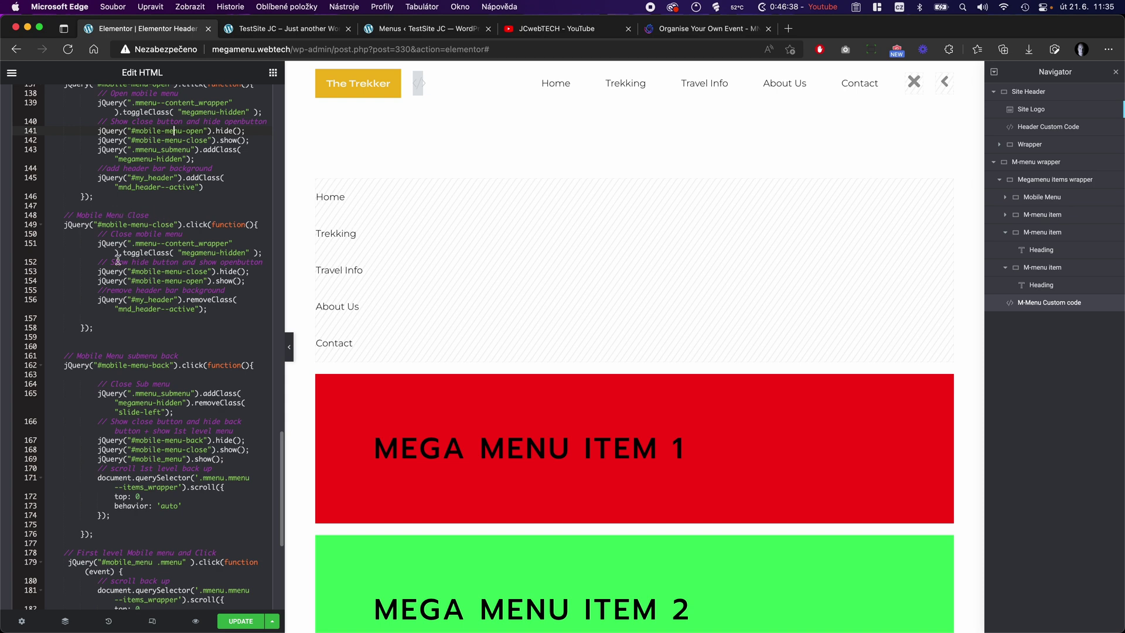
{"action": "scroll", "coordinate": [175, 328], "scroll_direction": "down", "scroll_amount": 7}
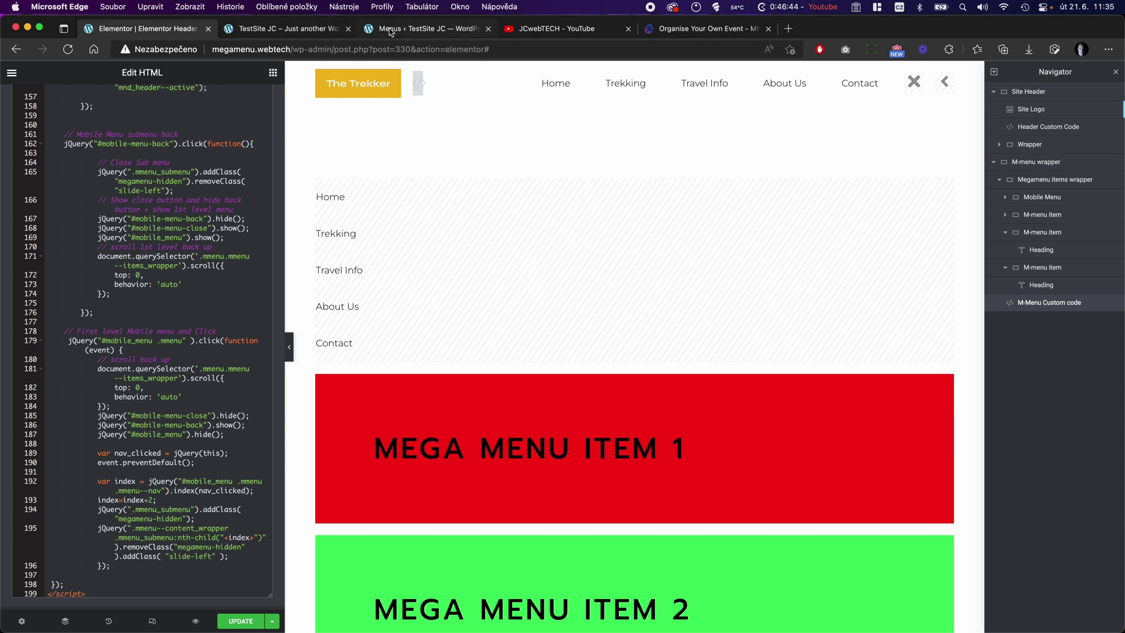
{"action": "left_click", "coordinate": [410, 28]}
{"action": "left_click", "coordinate": [309, 32]}
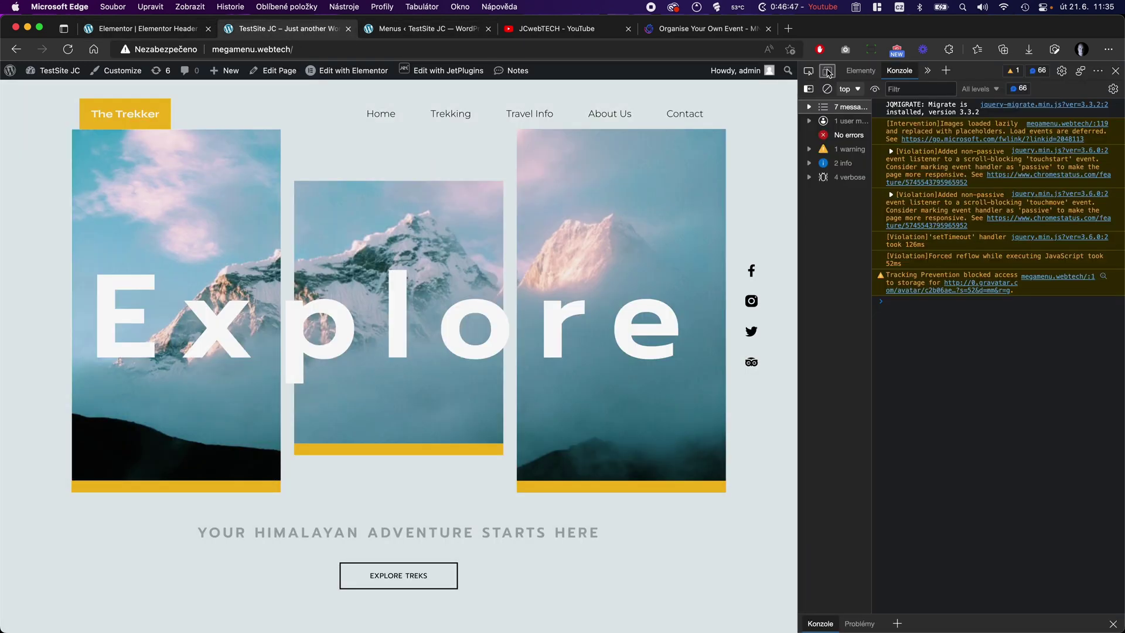
Preview the live site at mobile width, open its mobile menu, and open the Trekking submenu
{"action": "left_click", "coordinate": [827, 71]}
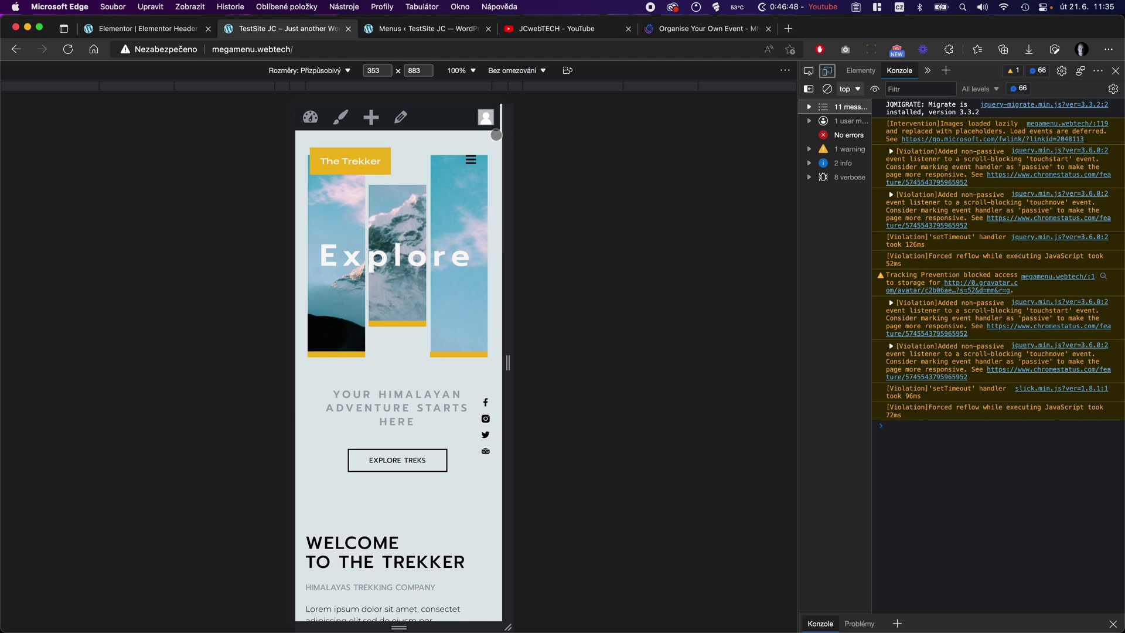
{"action": "left_click", "coordinate": [468, 156]}
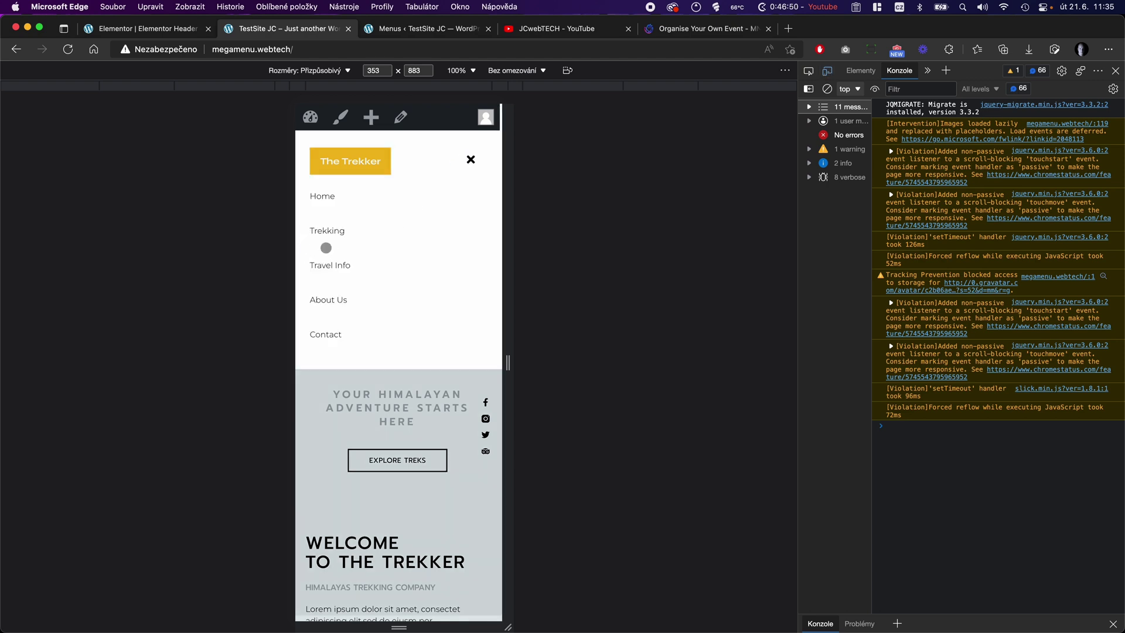
{"action": "left_click", "coordinate": [327, 230]}
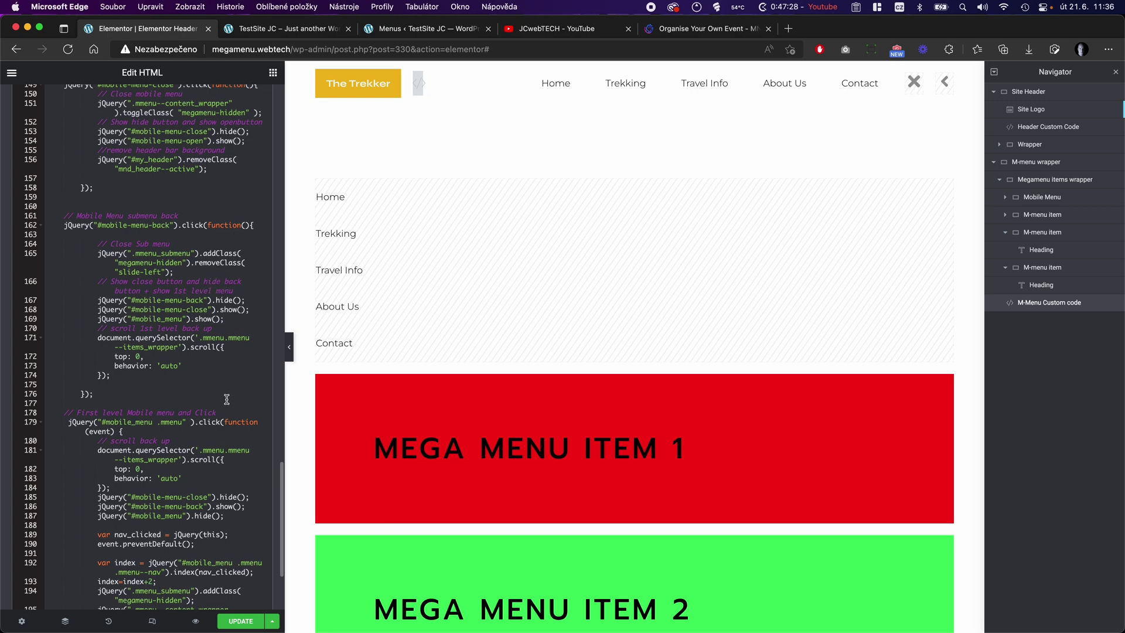
Re-examine the M-Menu script's first-level mobile click handler and its mobile menu open and close handlers
{"action": "scroll", "coordinate": [200, 408], "scroll_direction": "down", "scroll_amount": 5}
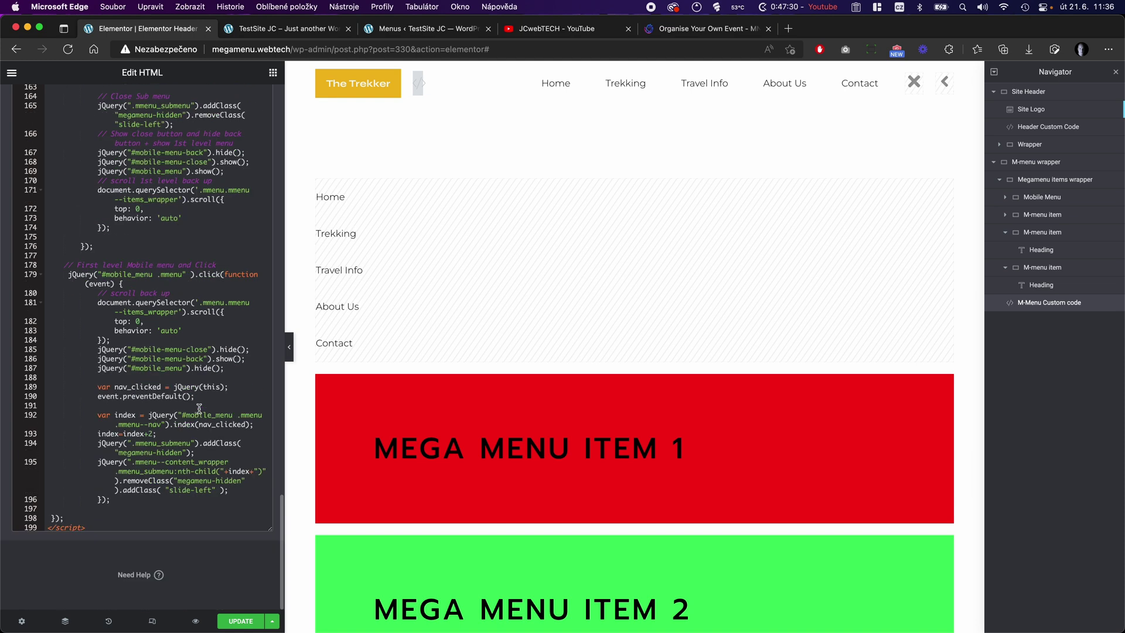
{"action": "scroll", "coordinate": [199, 409], "scroll_direction": "up", "scroll_amount": 15}
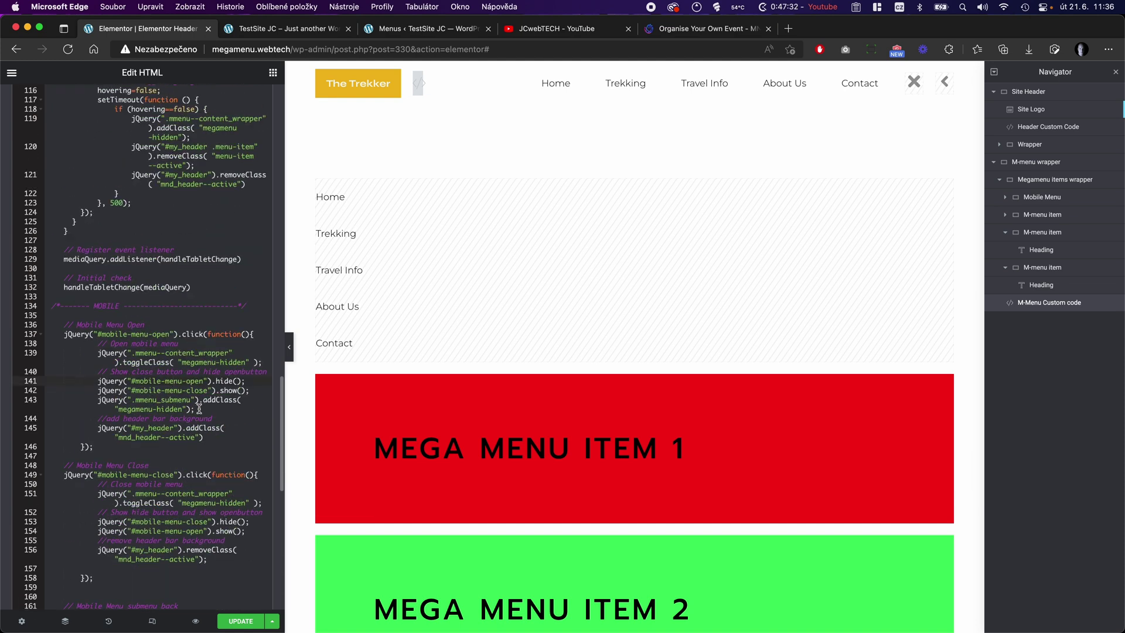
{"action": "scroll", "coordinate": [200, 409], "scroll_direction": "down", "scroll_amount": 1}
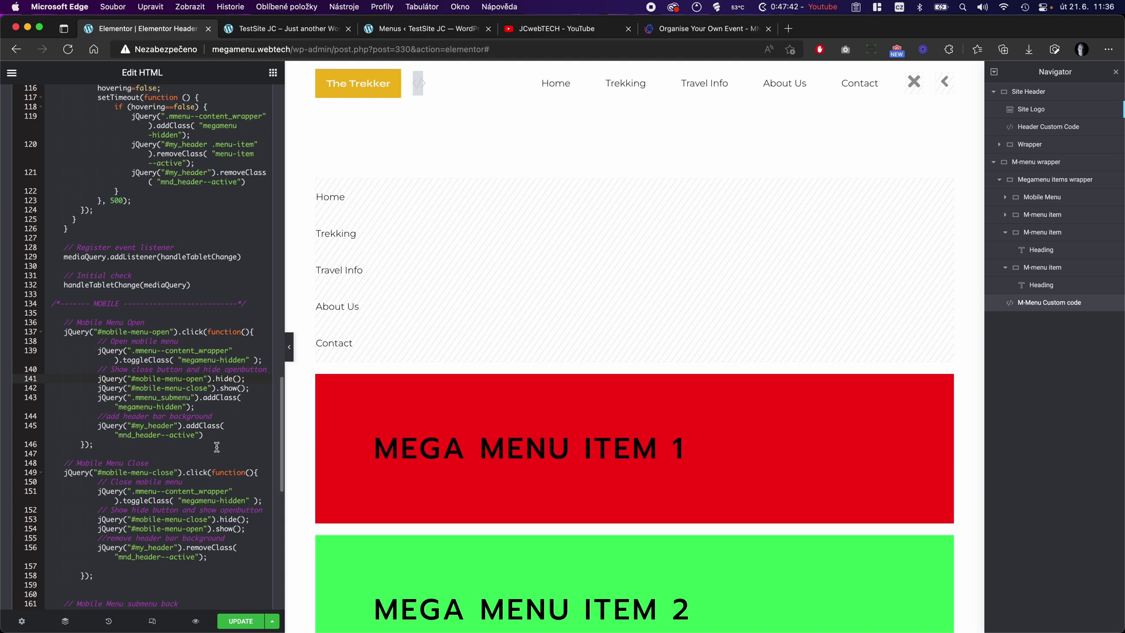
{"action": "scroll", "coordinate": [217, 447], "scroll_direction": "up", "scroll_amount": 15}
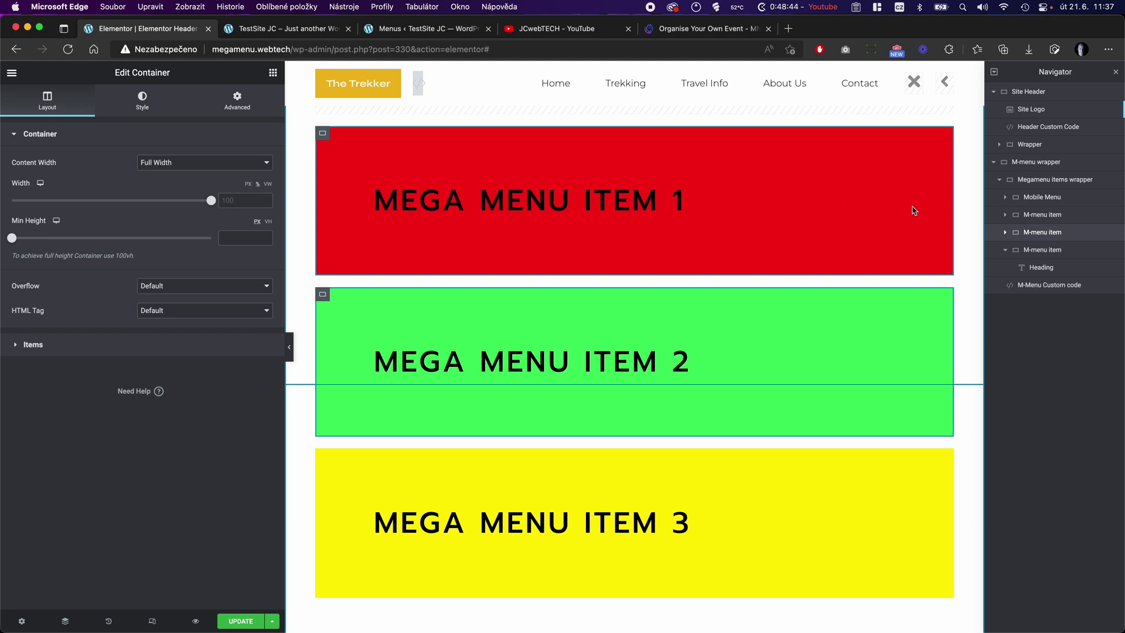
Inspect both M-menu items in the header structure and the settings of the first item's two inner containers
{"action": "left_click", "coordinate": [1006, 233]}
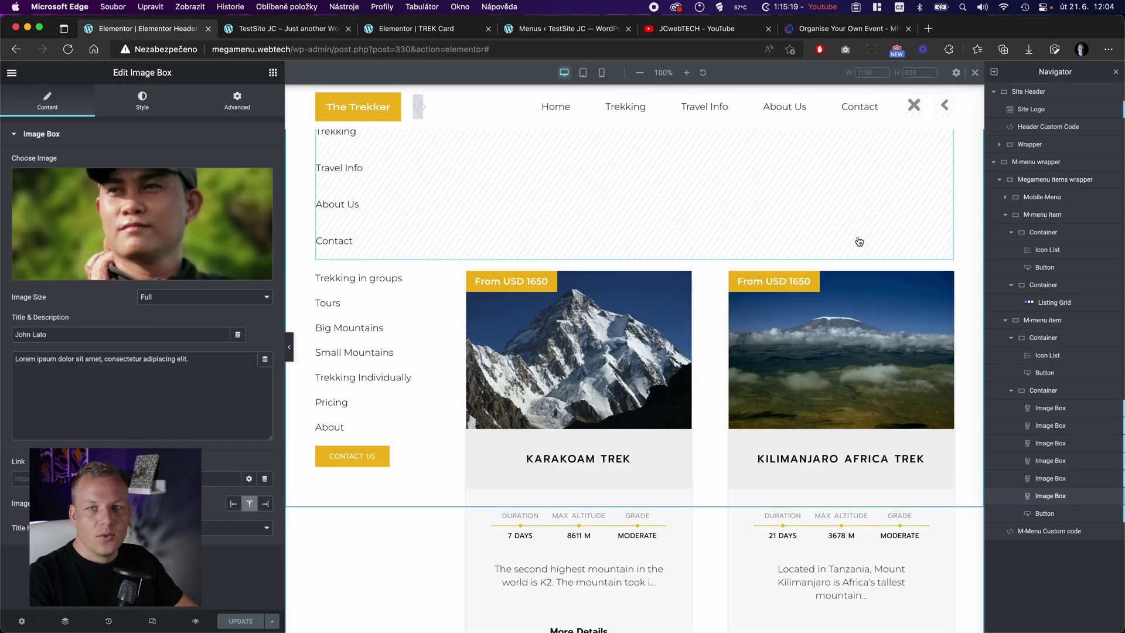
{"action": "scroll", "coordinate": [374, 304], "scroll_direction": "down", "scroll_amount": 2}
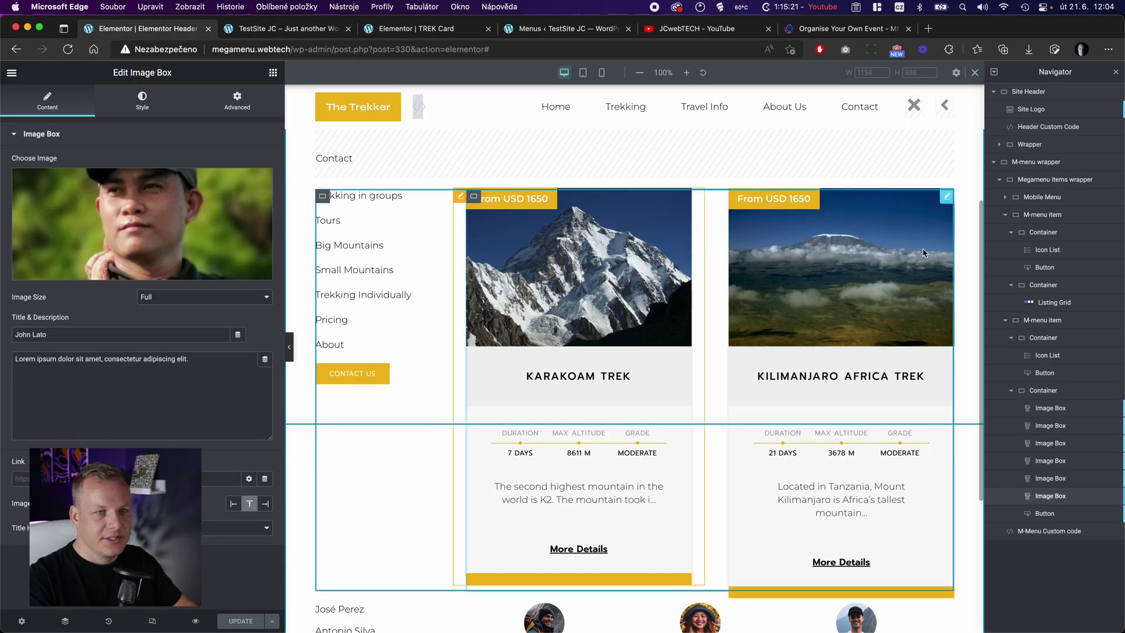
{"action": "left_click", "coordinate": [1064, 326]}
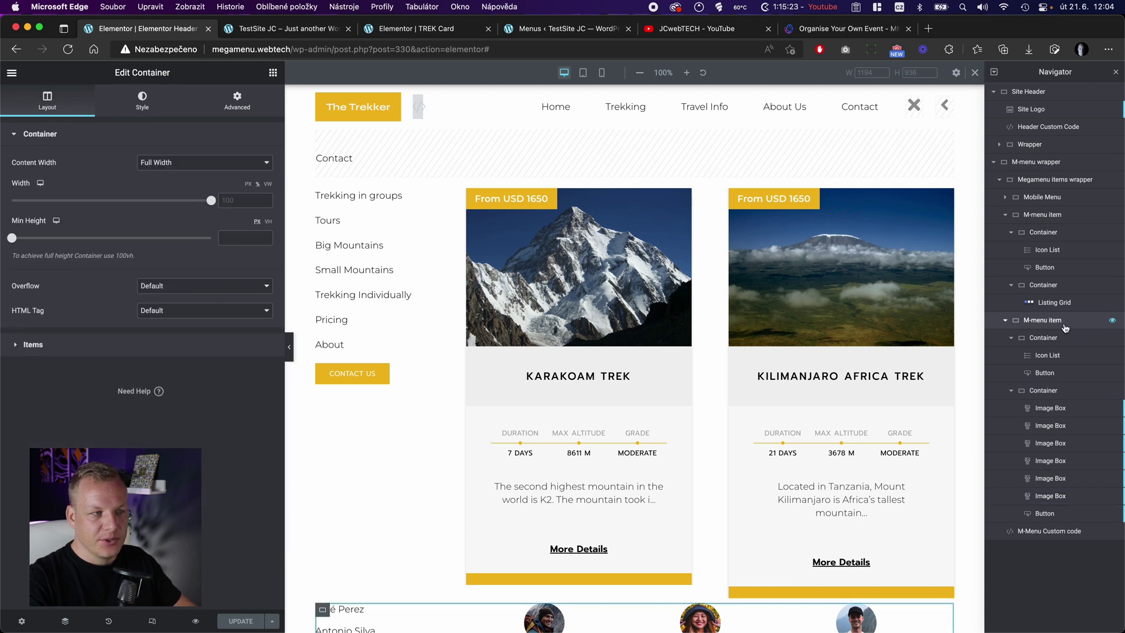
{"action": "left_click", "coordinate": [1074, 218]}
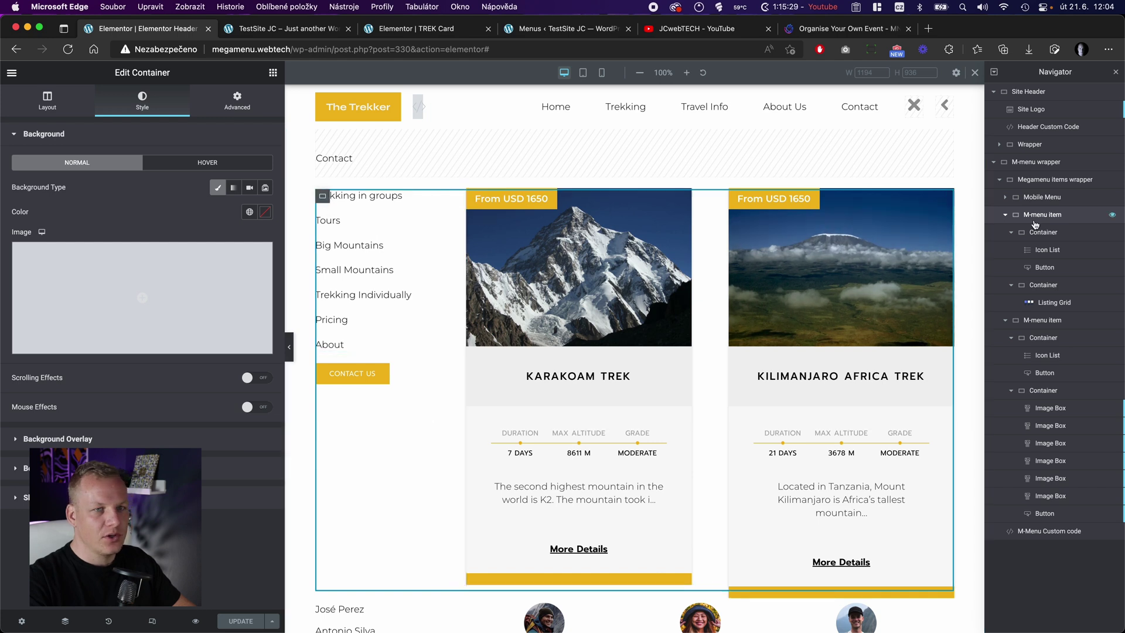
{"action": "left_click", "coordinate": [1066, 234]}
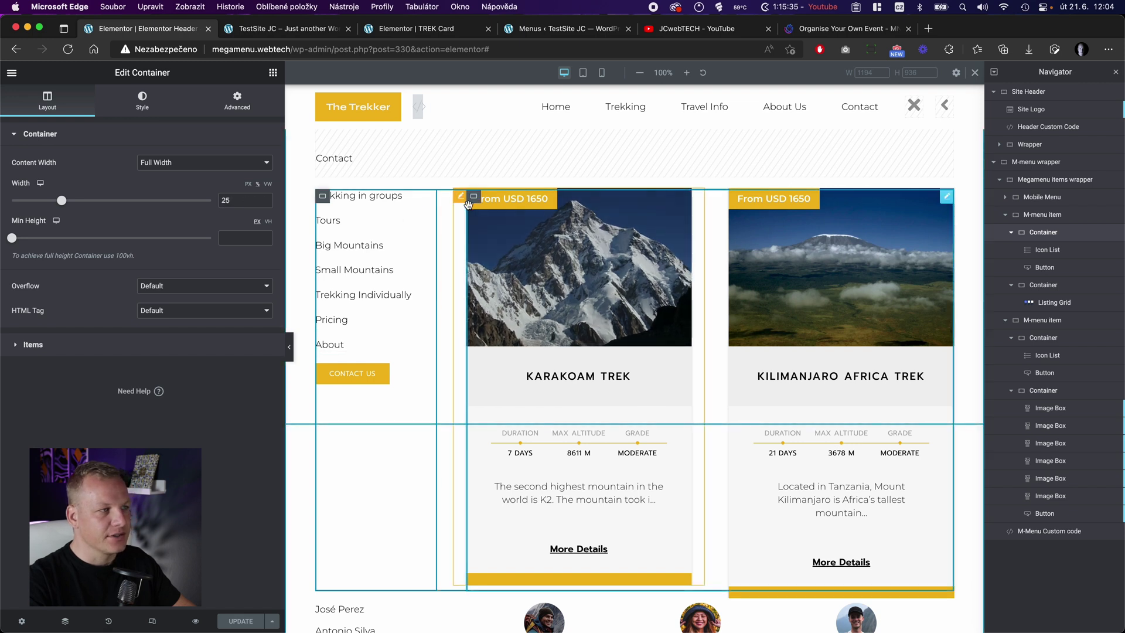
{"action": "left_click", "coordinate": [1065, 285]}
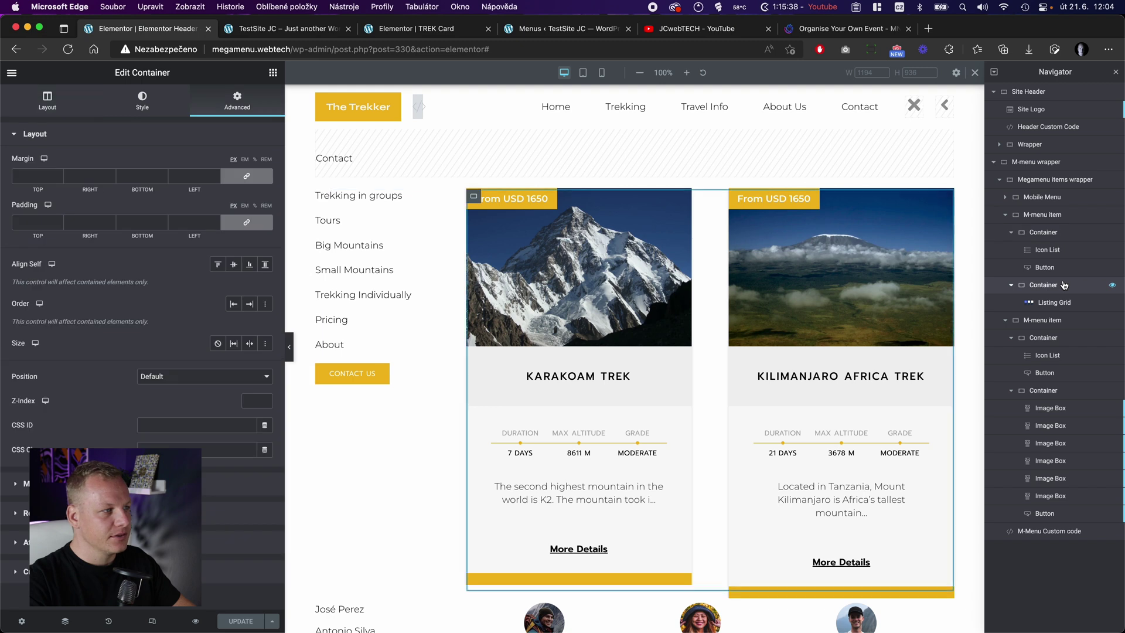
{"action": "left_click", "coordinate": [1055, 232]}
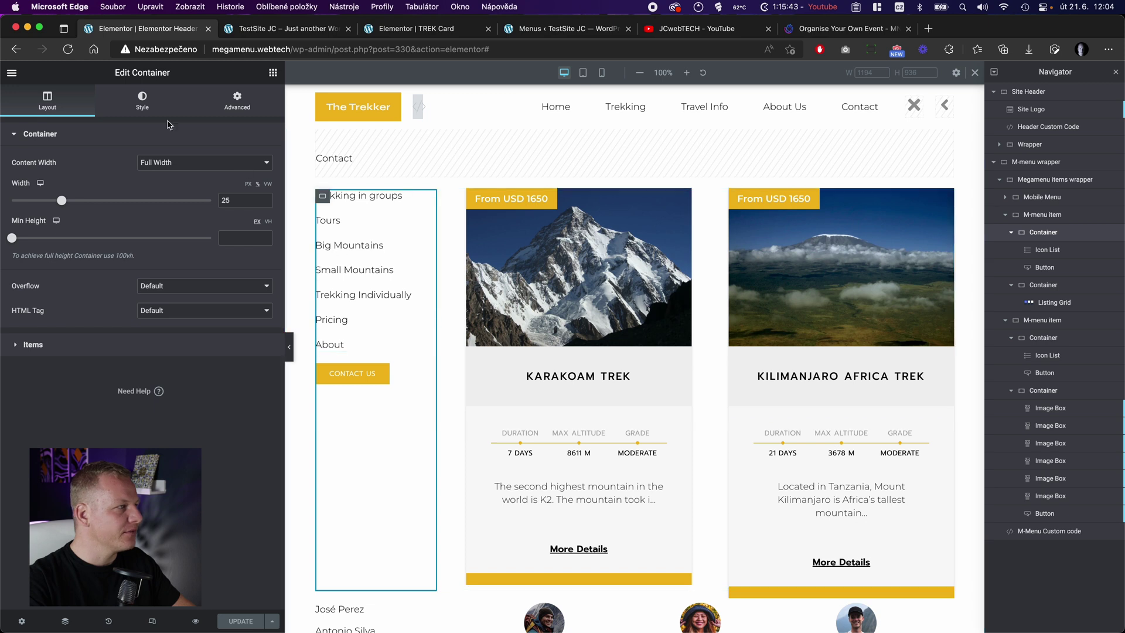
Examine the hover effects CSS in M-Menu Custom code, including the .menu_link span:hover rule
{"action": "left_click", "coordinate": [1049, 531]}
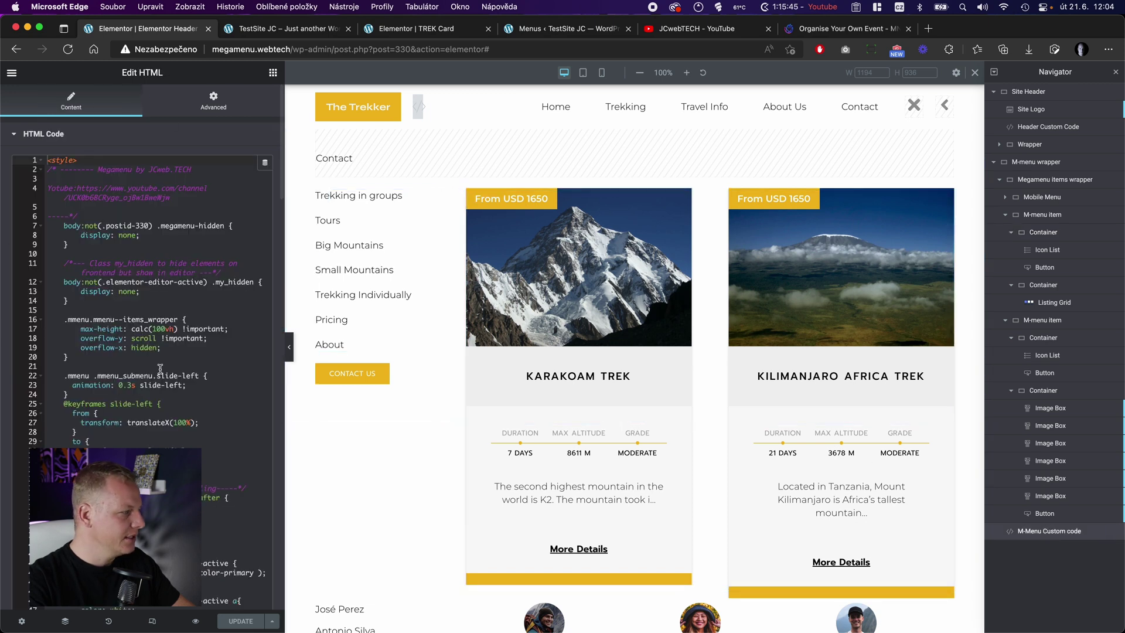
{"action": "scroll", "coordinate": [147, 293], "scroll_direction": "down", "scroll_amount": 8}
{"action": "scroll", "coordinate": [118, 377], "scroll_direction": "down", "scroll_amount": 5}
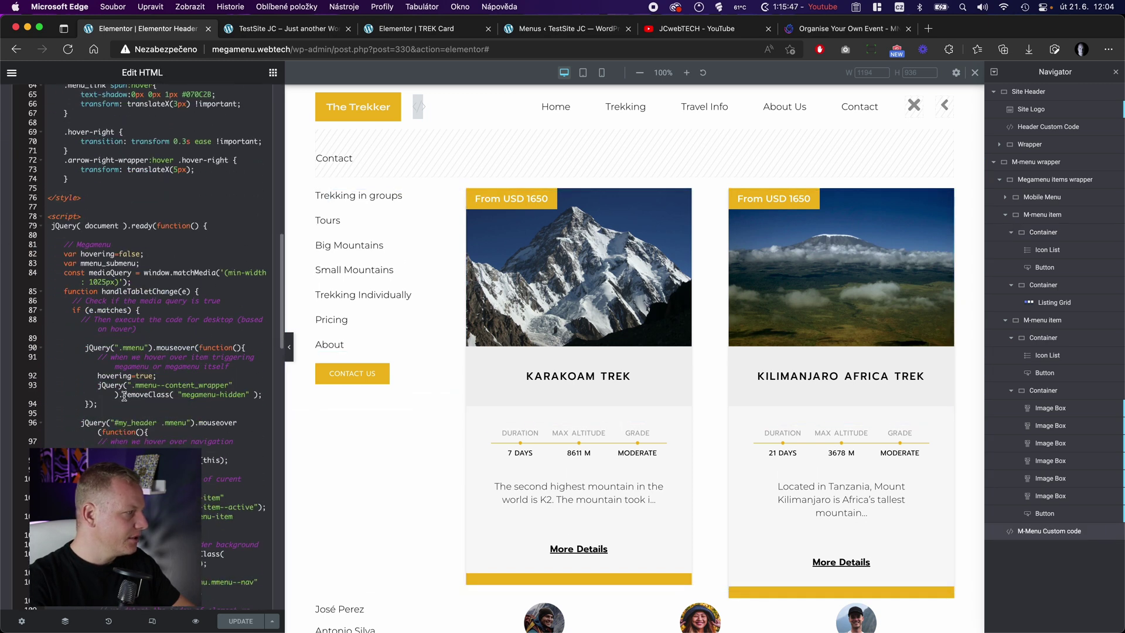
{"action": "scroll", "coordinate": [117, 376], "scroll_direction": "up", "scroll_amount": 6}
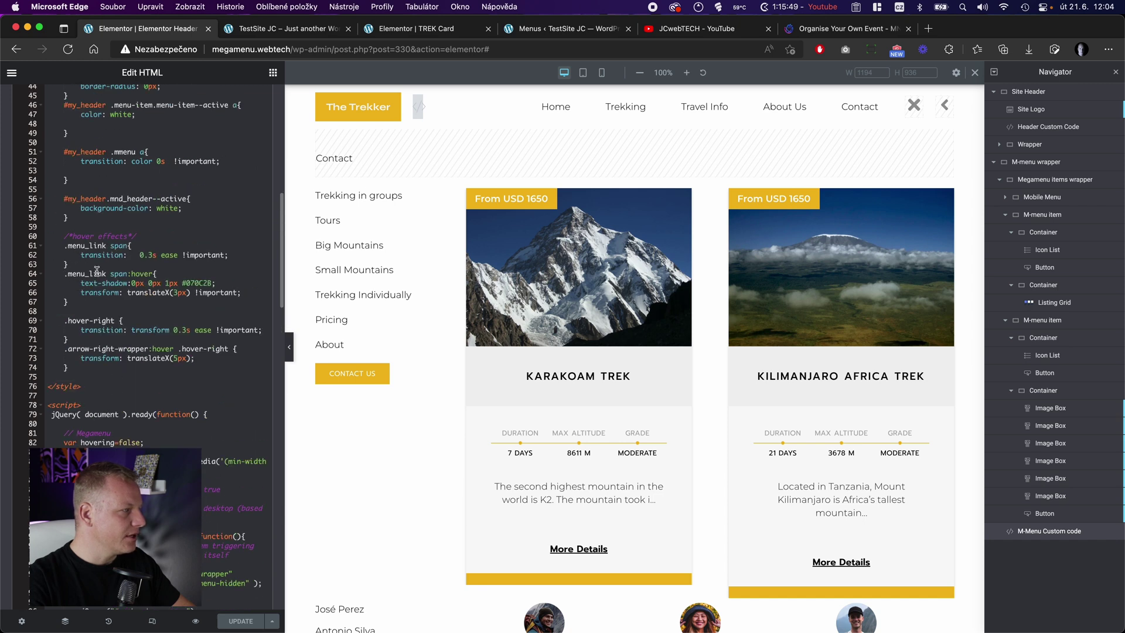
{"action": "left_click", "coordinate": [122, 274]}
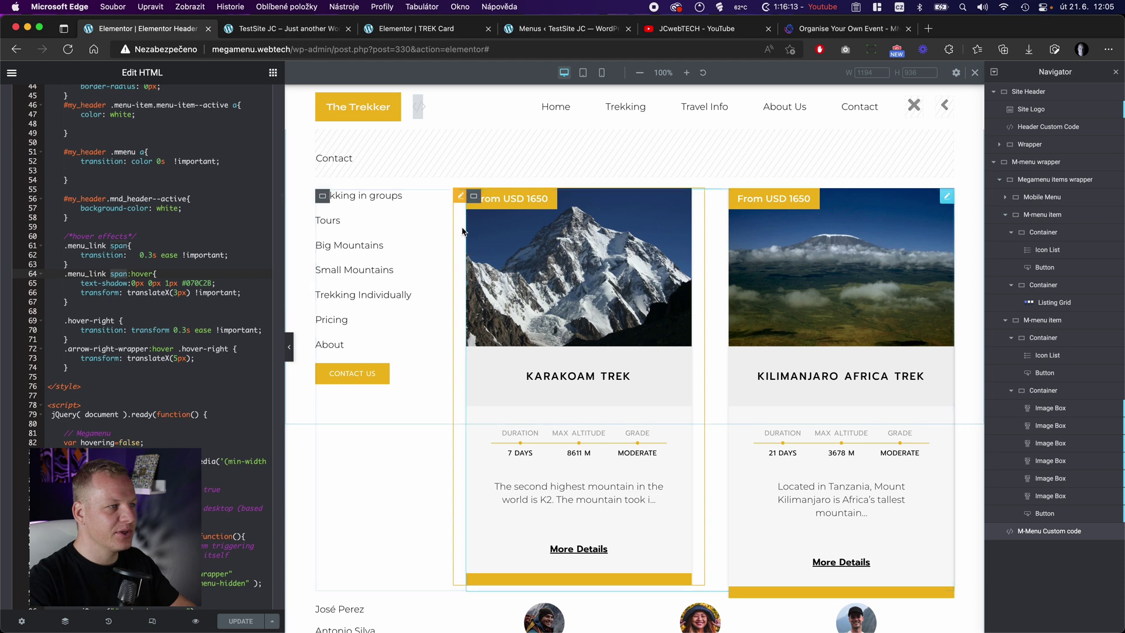
Inspect the trek Listing Grid's advanced layout settings and examine both mega menu items in the desktop layout
{"action": "left_click", "coordinate": [946, 199]}
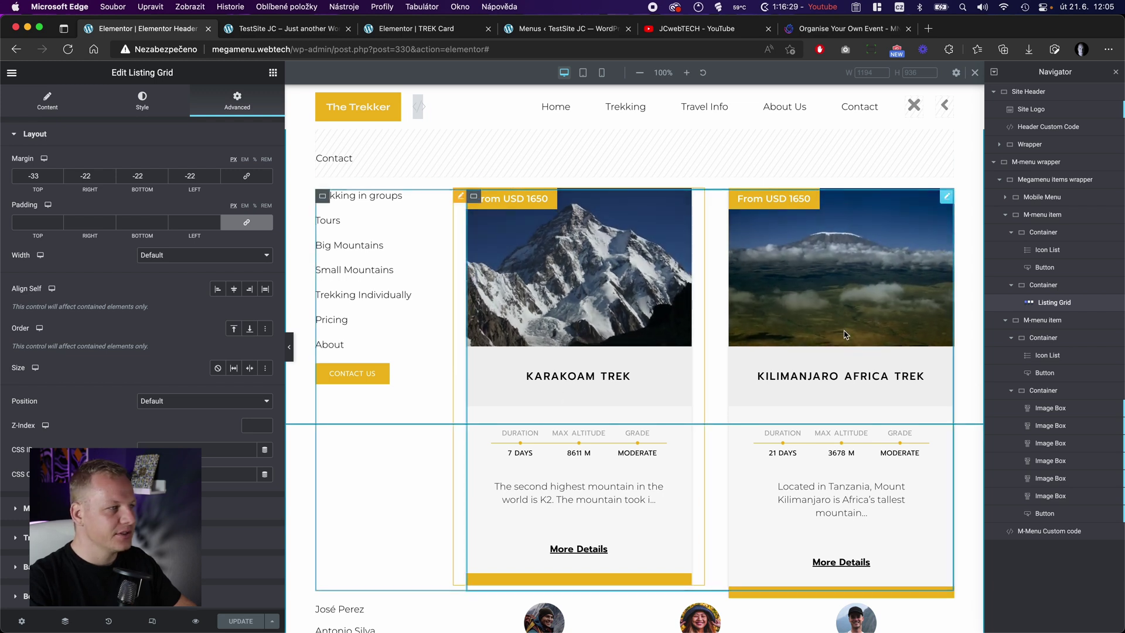
{"action": "scroll", "coordinate": [727, 386], "scroll_direction": "down", "scroll_amount": 2}
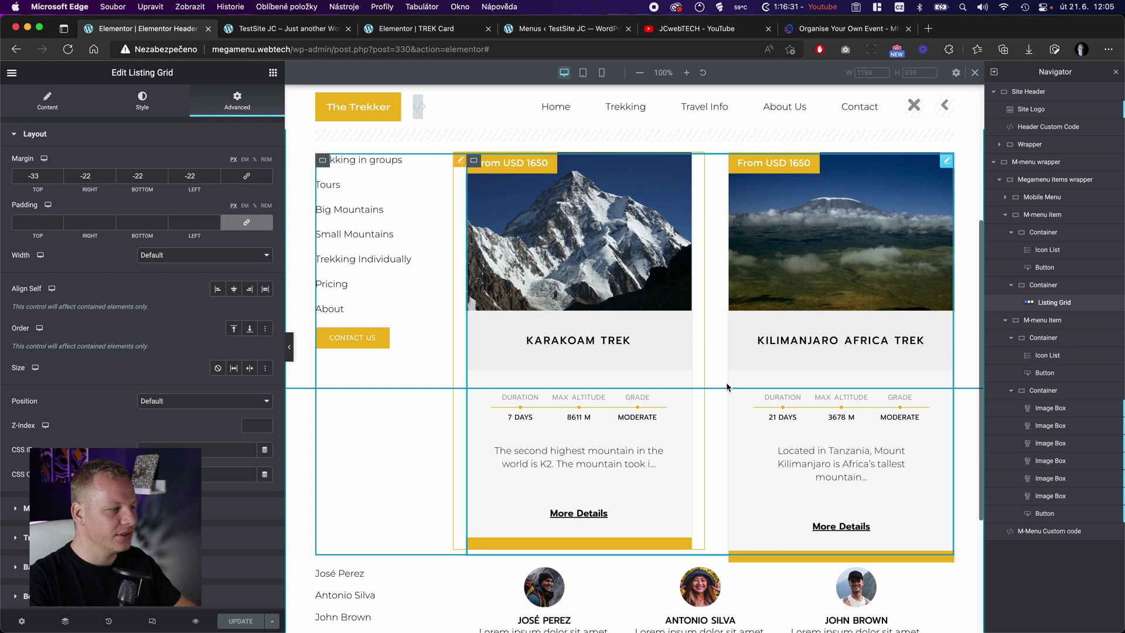
{"action": "scroll", "coordinate": [727, 386], "scroll_direction": "down", "scroll_amount": 3}
{"action": "scroll", "coordinate": [353, 182], "scroll_direction": "up", "scroll_amount": 5}
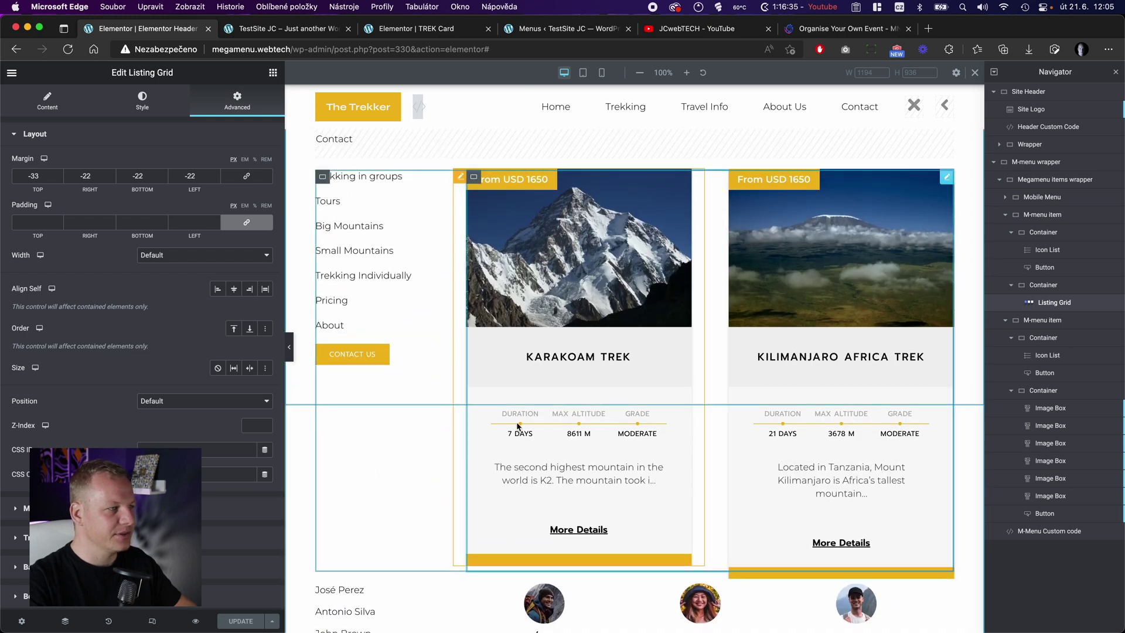
{"action": "scroll", "coordinate": [393, 390], "scroll_direction": "down", "scroll_amount": 5}
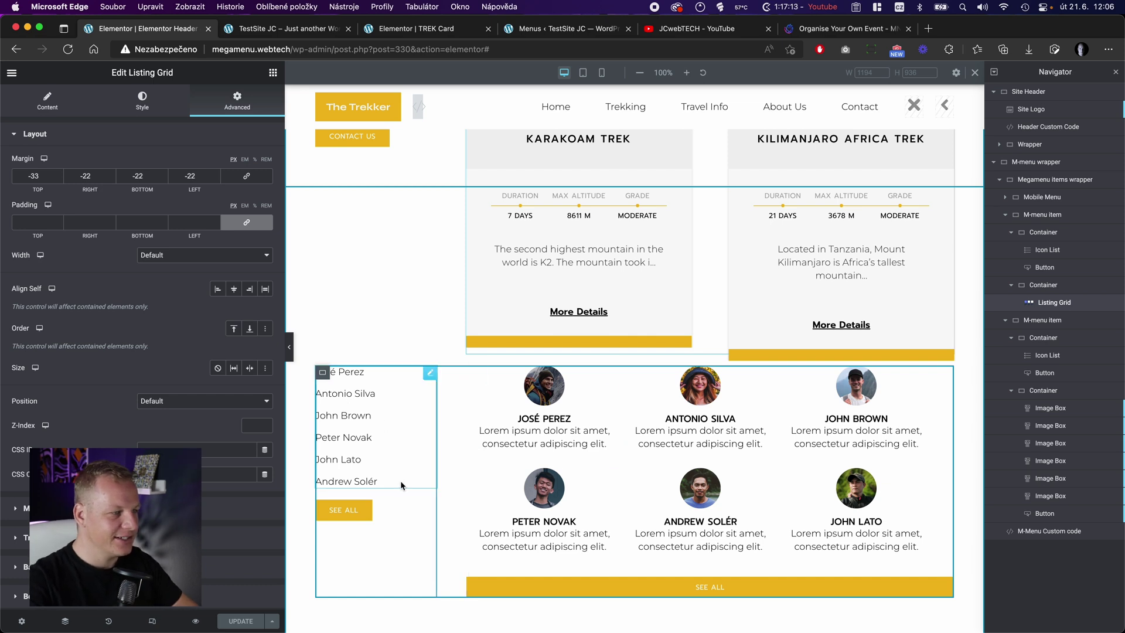
{"action": "scroll", "coordinate": [399, 480], "scroll_direction": "up", "scroll_amount": 5}
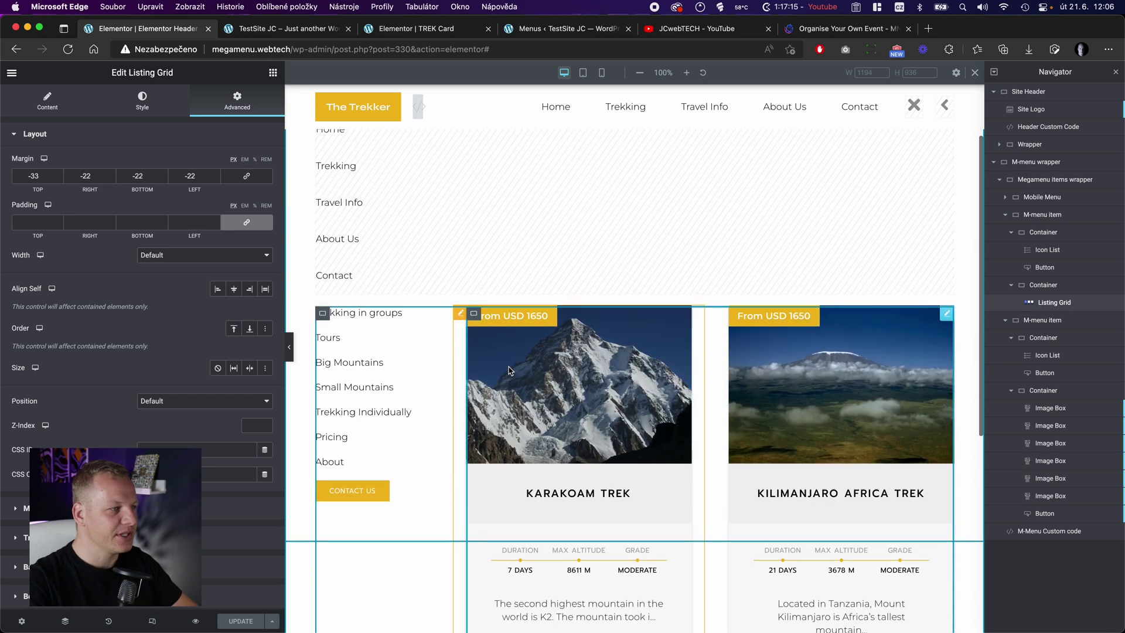
{"action": "scroll", "coordinate": [509, 371], "scroll_direction": "down", "scroll_amount": 4}
{"action": "scroll", "coordinate": [477, 296], "scroll_direction": "up", "scroll_amount": 3}
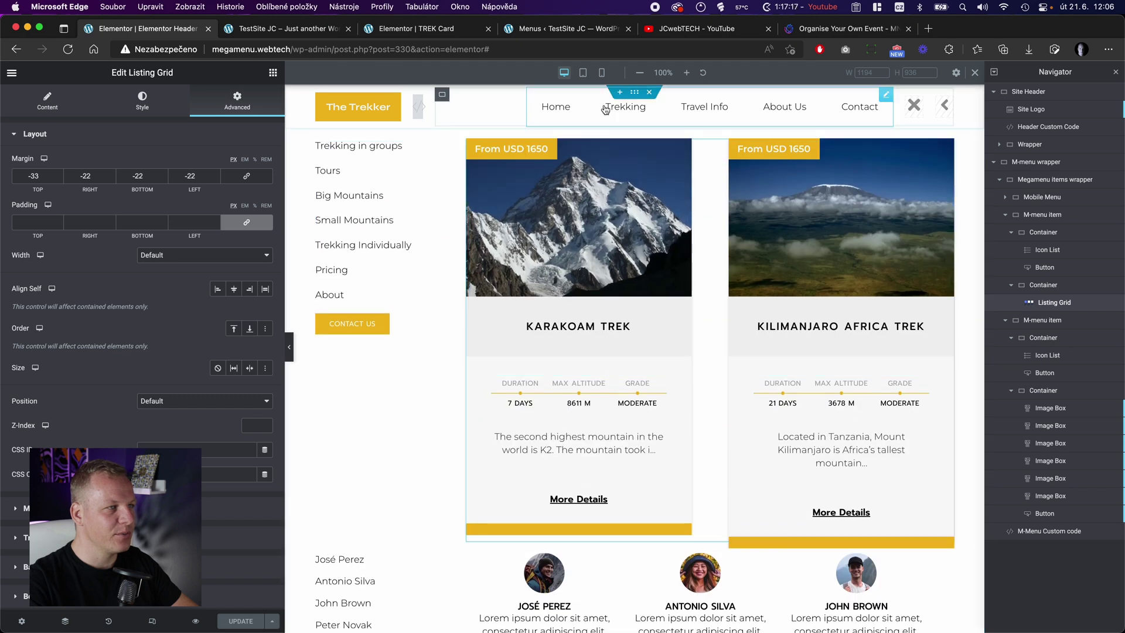
Switch the editor to the mobile view and examine how the link lists and trek cards stack
{"action": "left_click", "coordinate": [602, 74]}
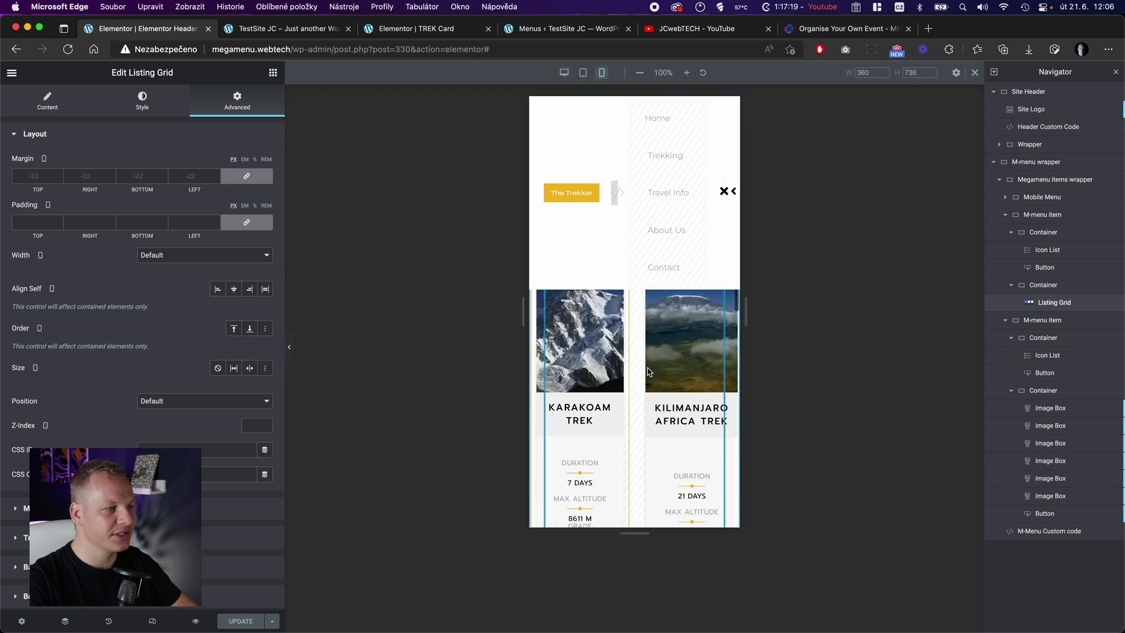
{"action": "scroll", "coordinate": [636, 450], "scroll_direction": "down", "scroll_amount": 2}
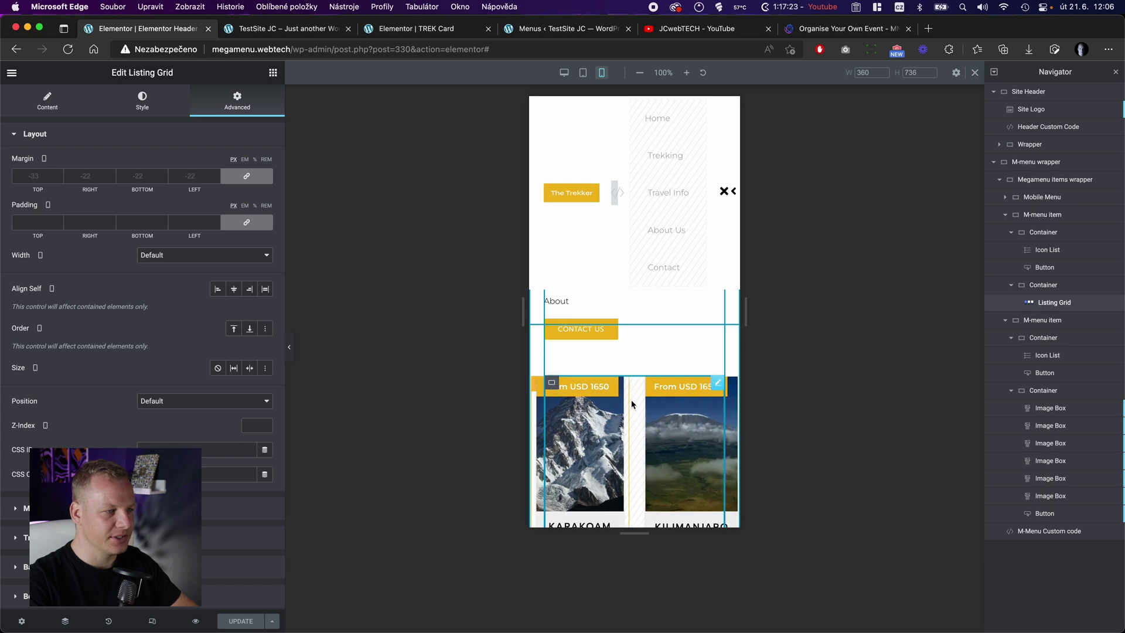
{"action": "scroll", "coordinate": [627, 422], "scroll_direction": "down", "scroll_amount": 2}
{"action": "scroll", "coordinate": [606, 418], "scroll_direction": "up", "scroll_amount": 5}
{"action": "scroll", "coordinate": [604, 420], "scroll_direction": "down", "scroll_amount": 2}
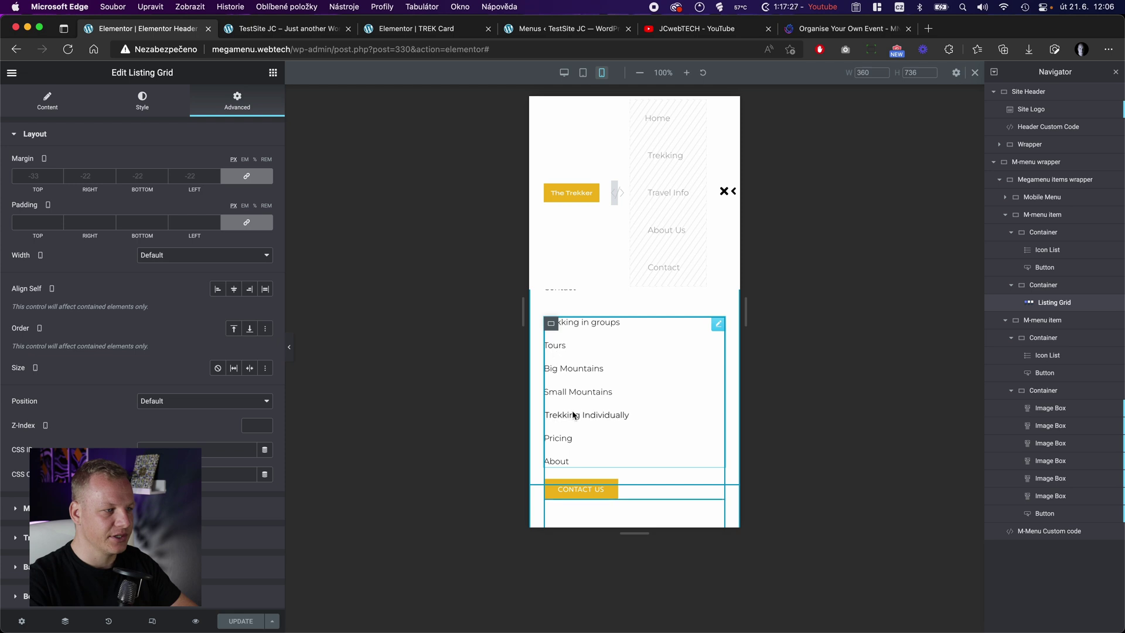
{"action": "scroll", "coordinate": [629, 433], "scroll_direction": "down", "scroll_amount": 5}
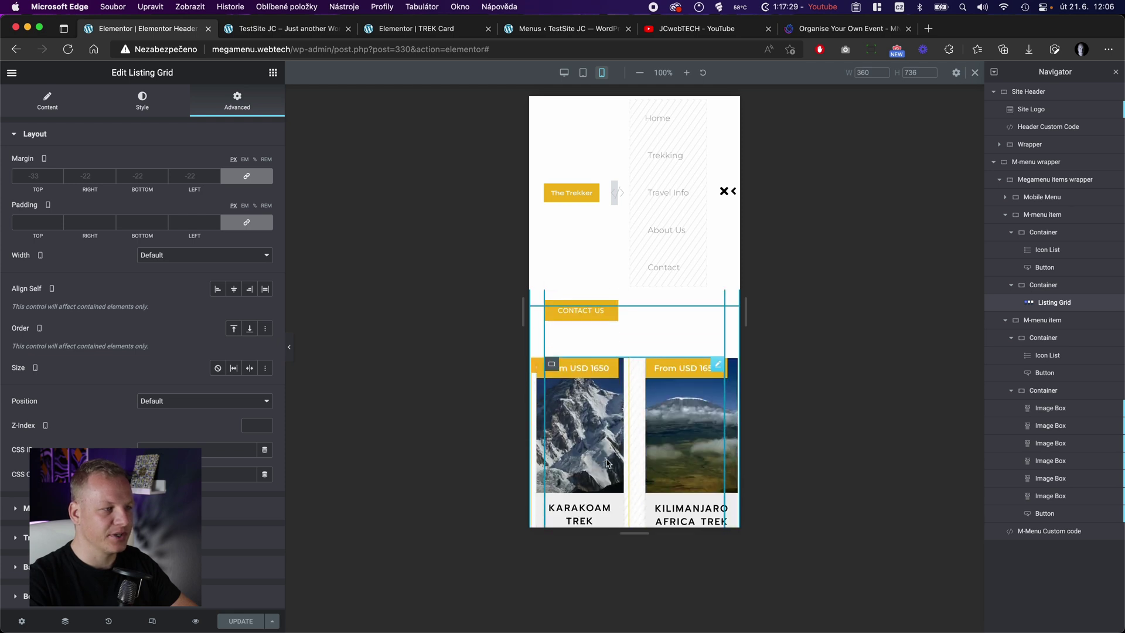
{"action": "scroll", "coordinate": [668, 441], "scroll_direction": "down", "scroll_amount": 10}
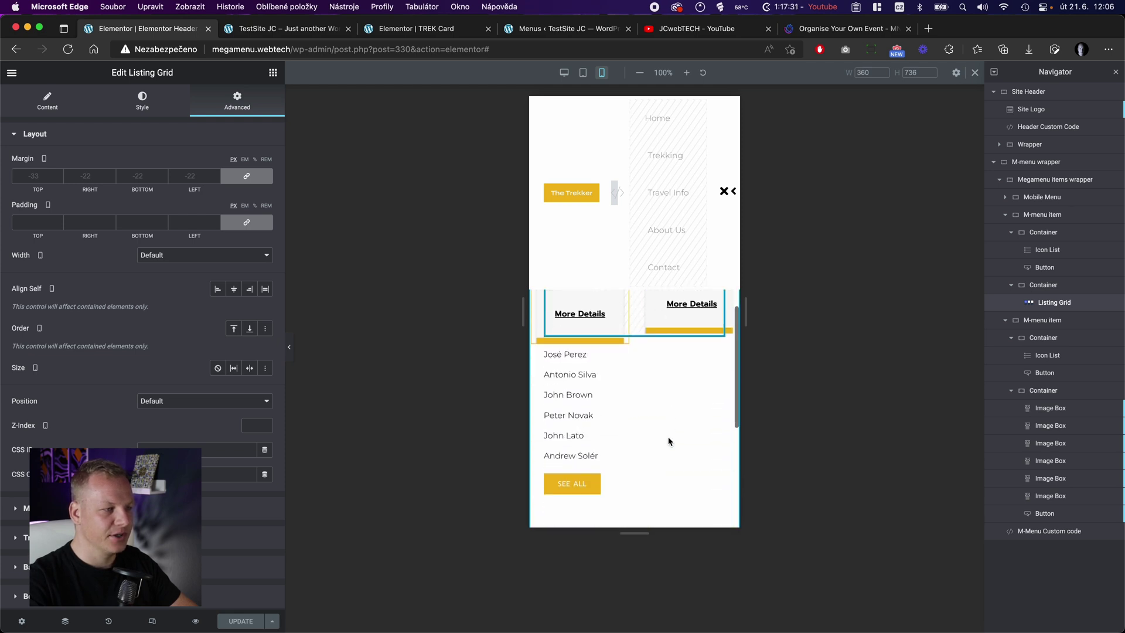
{"action": "scroll", "coordinate": [626, 367], "scroll_direction": "up", "scroll_amount": 15}
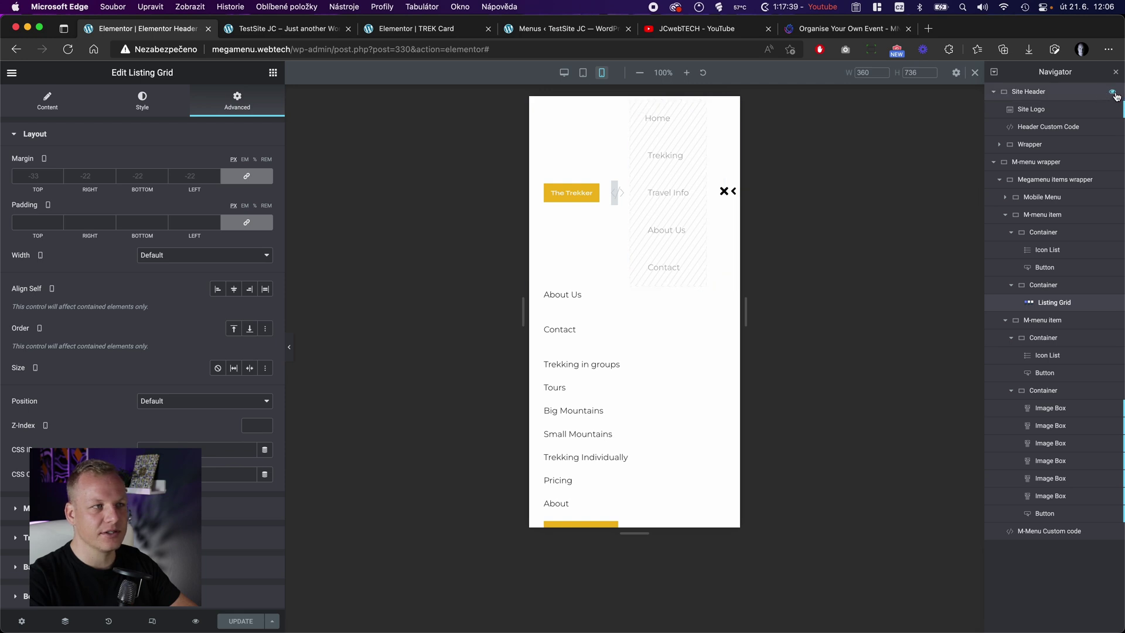
Hide the Site Header and Mobile Menu in the editor, and review both M-menu items in the mobile layout
{"action": "left_click", "coordinate": [1114, 92]}
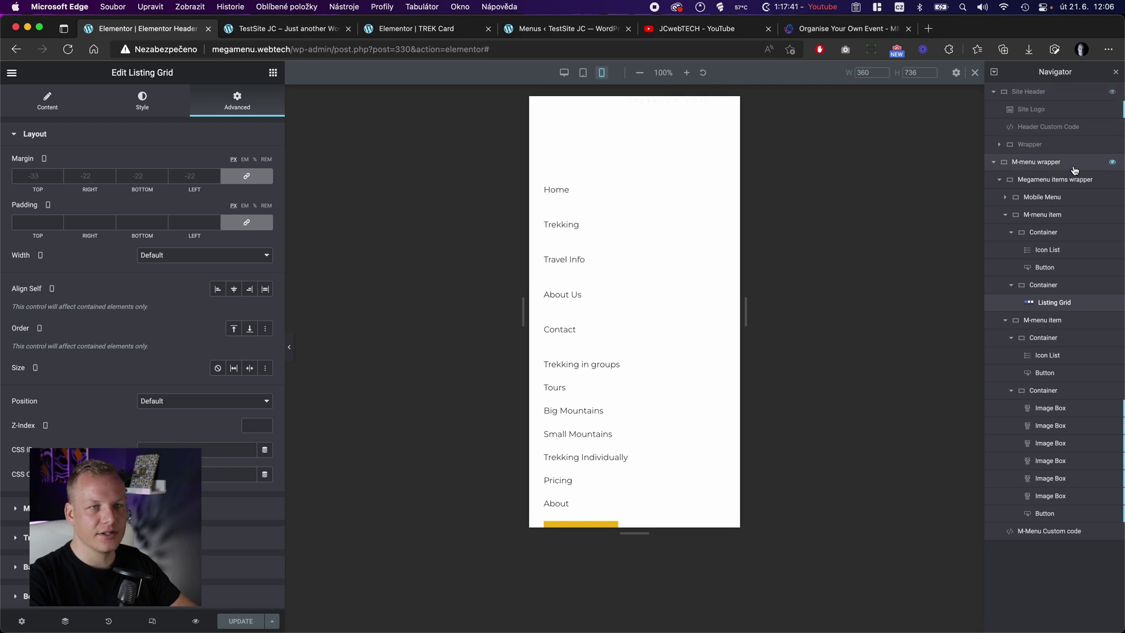
{"action": "left_click", "coordinate": [1113, 199]}
{"action": "scroll", "coordinate": [645, 264], "scroll_direction": "down", "scroll_amount": 3}
{"action": "scroll", "coordinate": [595, 313], "scroll_direction": "down", "scroll_amount": 5}
{"action": "scroll", "coordinate": [589, 392], "scroll_direction": "down", "scroll_amount": 10}
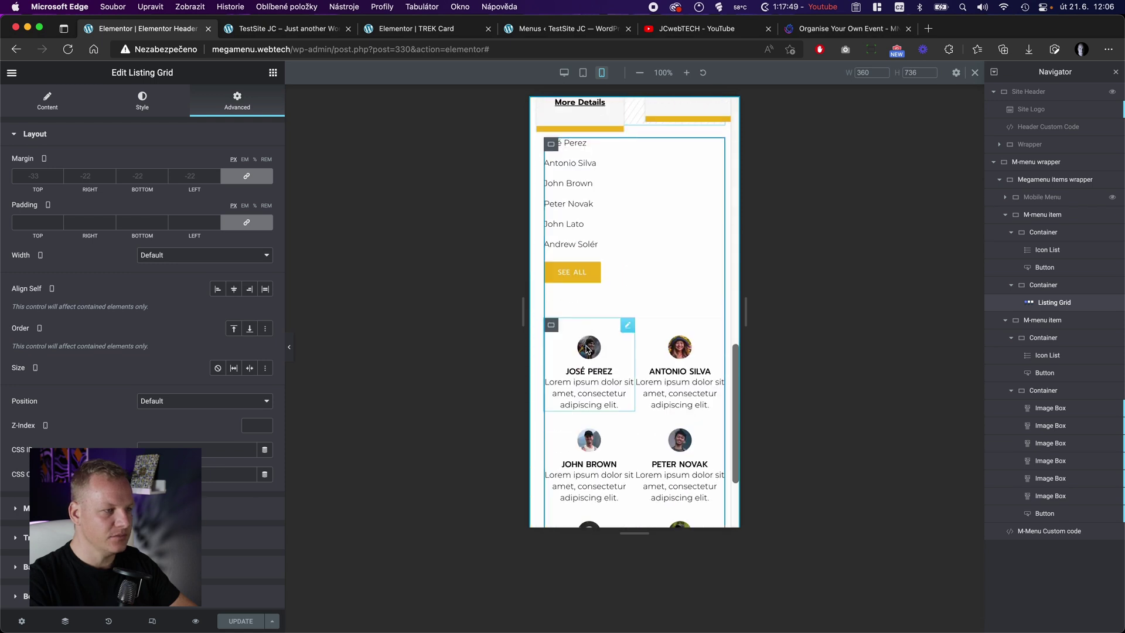
{"action": "scroll", "coordinate": [598, 375], "scroll_direction": "down", "scroll_amount": 4}
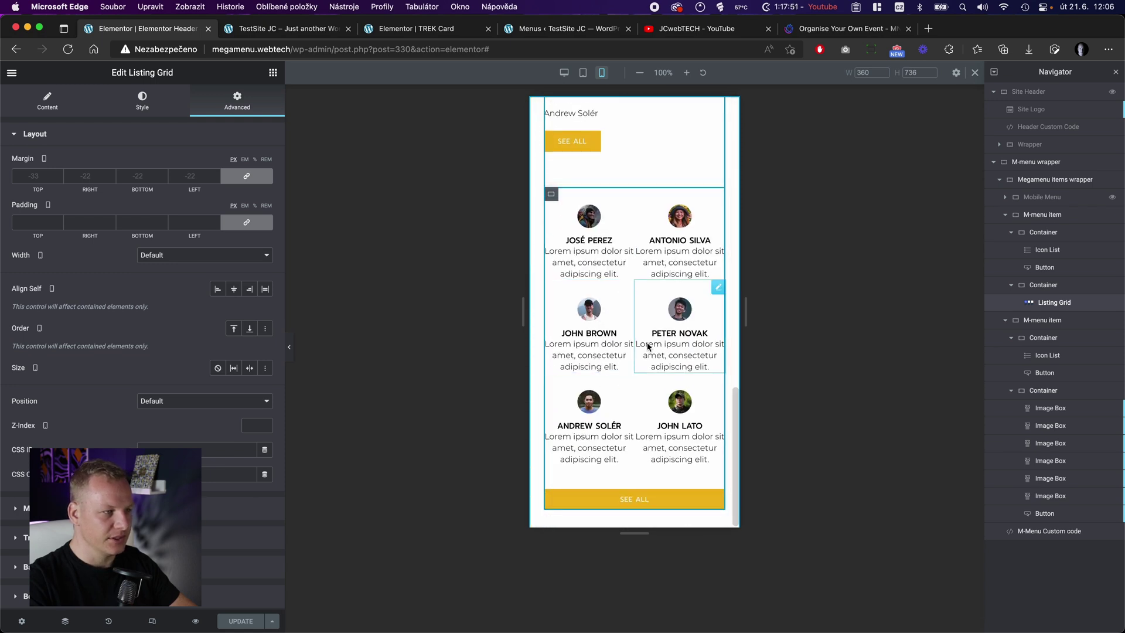
{"action": "scroll", "coordinate": [648, 346], "scroll_direction": "up", "scroll_amount": 12}
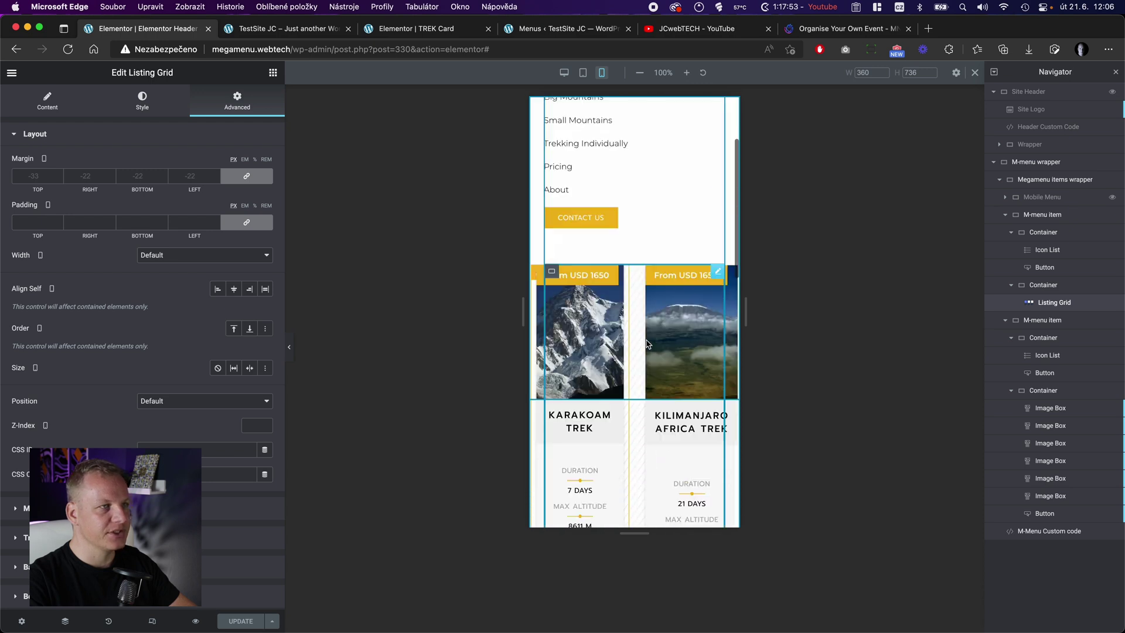
{"action": "scroll", "coordinate": [648, 345], "scroll_direction": "up", "scroll_amount": 3}
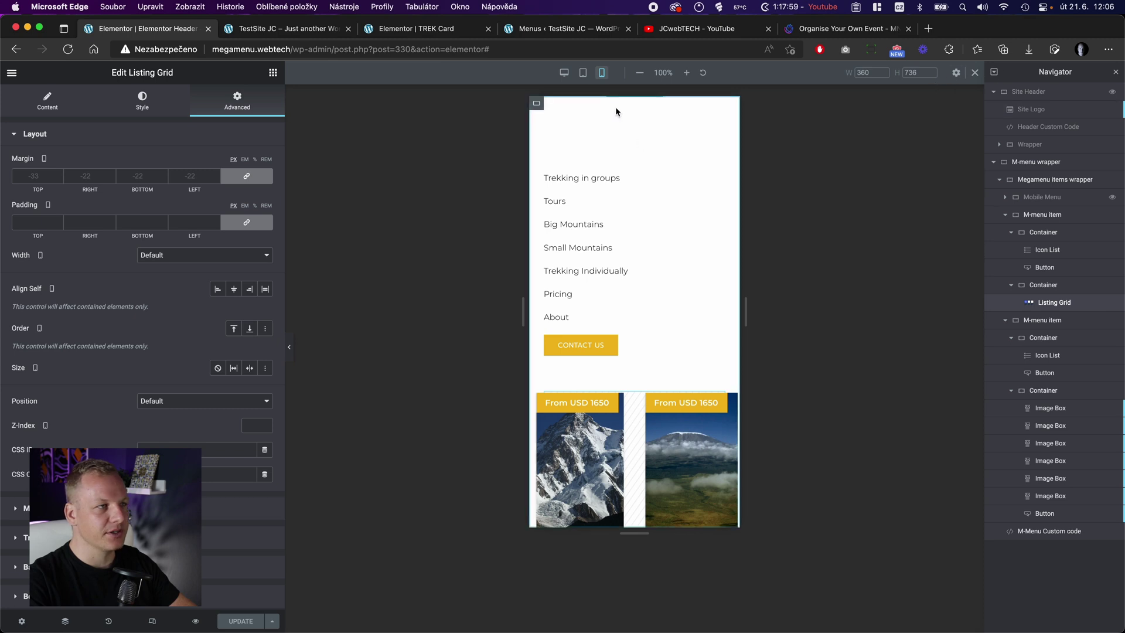
Return the editor to the desktop view, collapse both M-menu items in the structure tree, and review their layouts on the page
{"action": "left_click", "coordinate": [564, 72]}
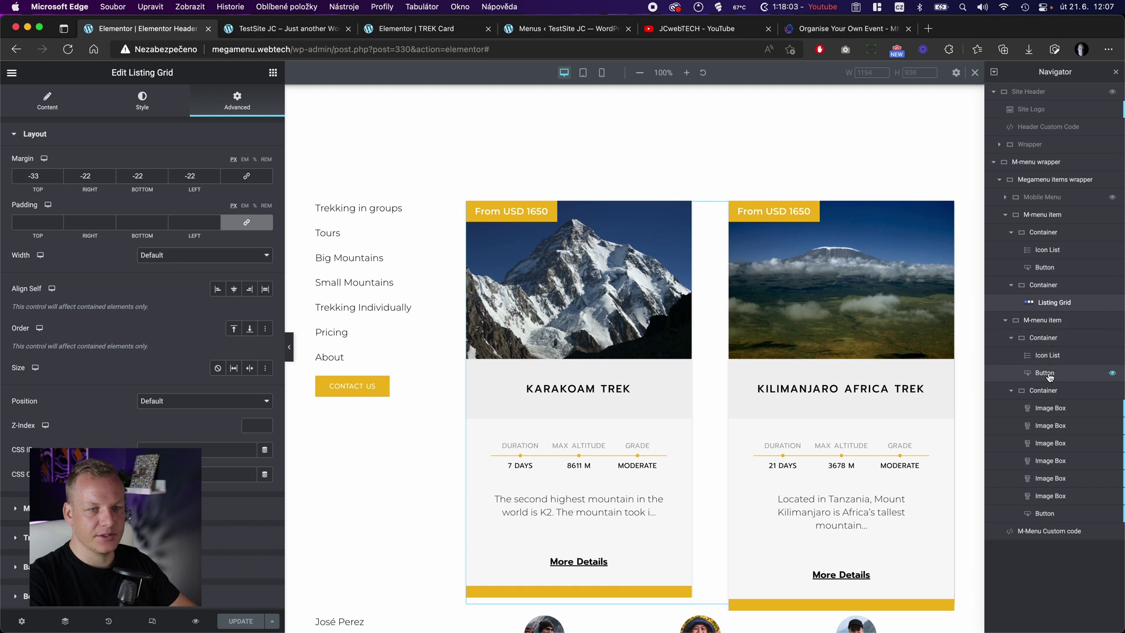
{"action": "left_click", "coordinate": [1046, 216]}
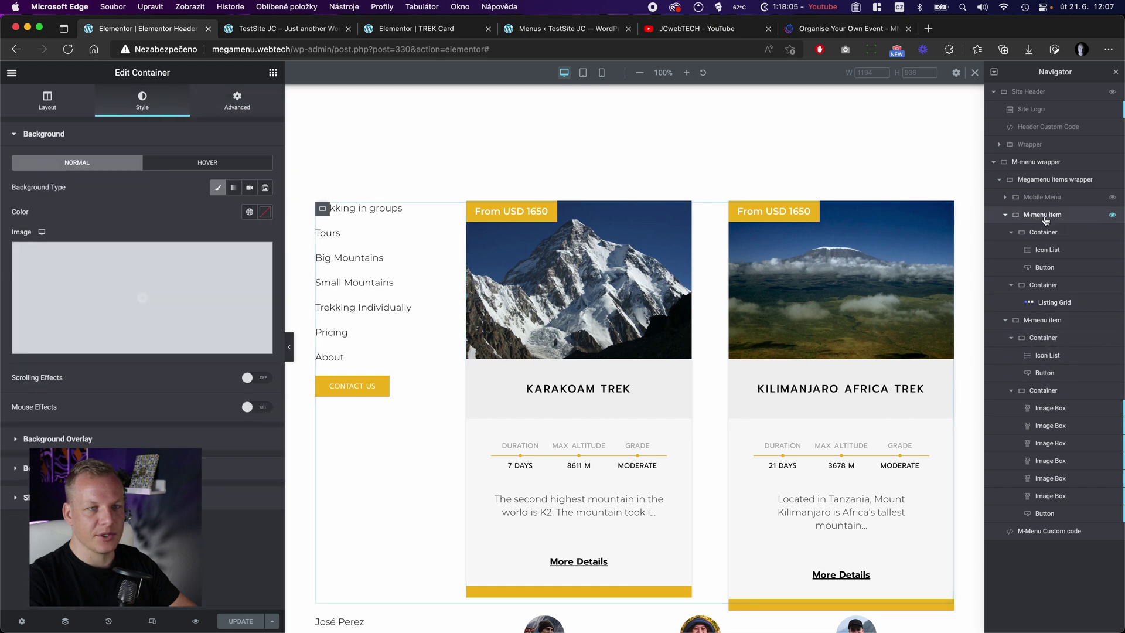
{"action": "left_click", "coordinate": [1008, 215]}
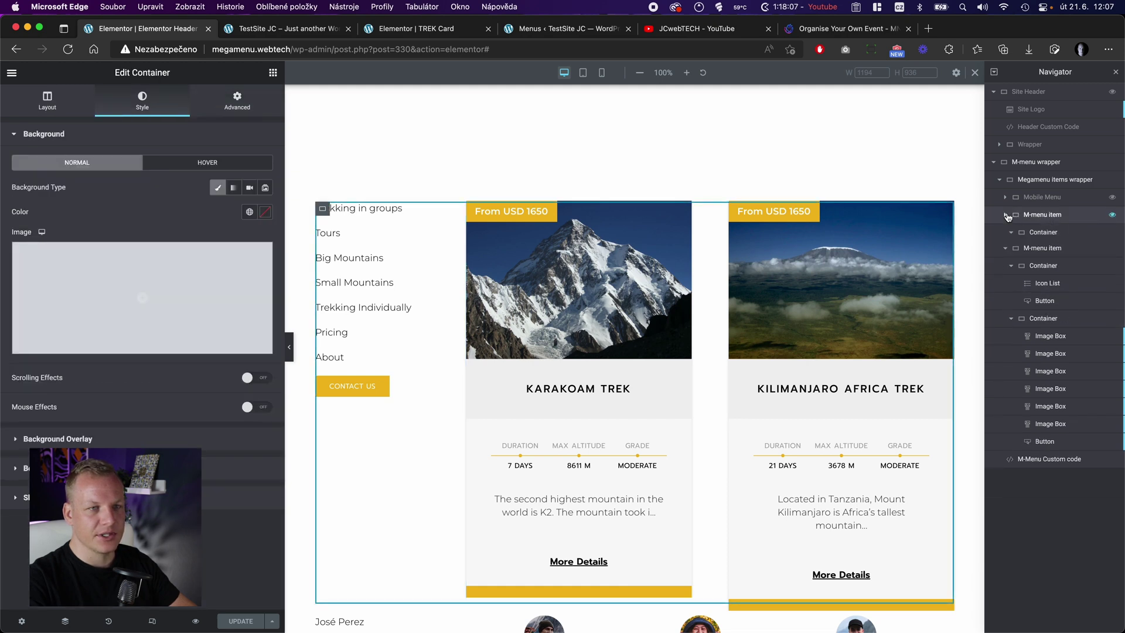
{"action": "left_click", "coordinate": [1008, 233]}
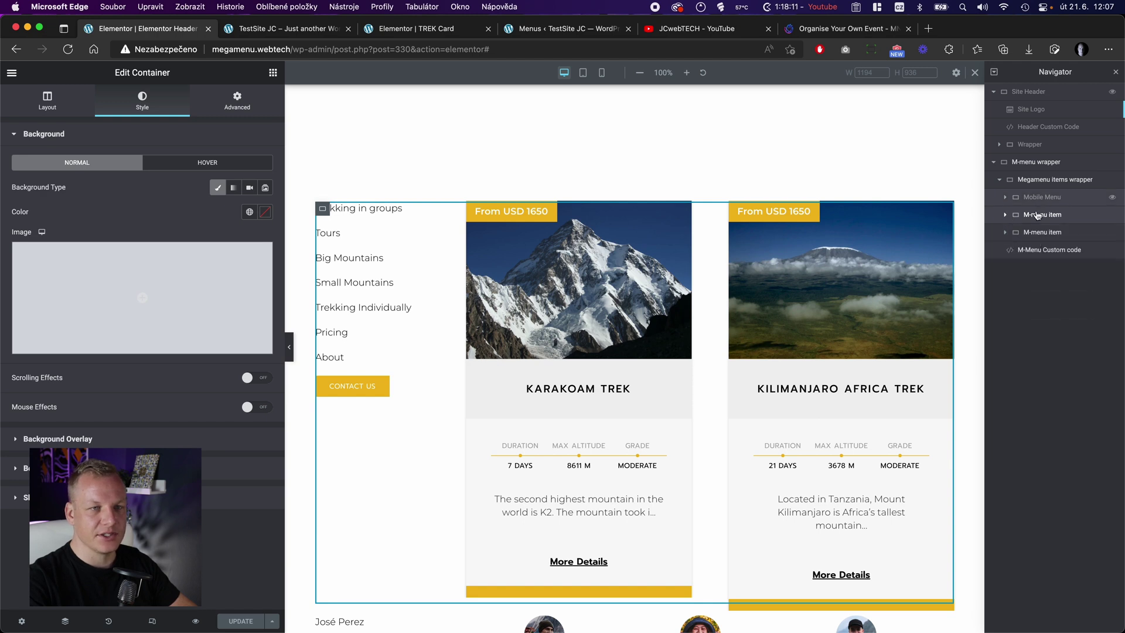
{"action": "right_click", "coordinate": [1010, 216]}
{"action": "left_click", "coordinate": [1002, 223]}
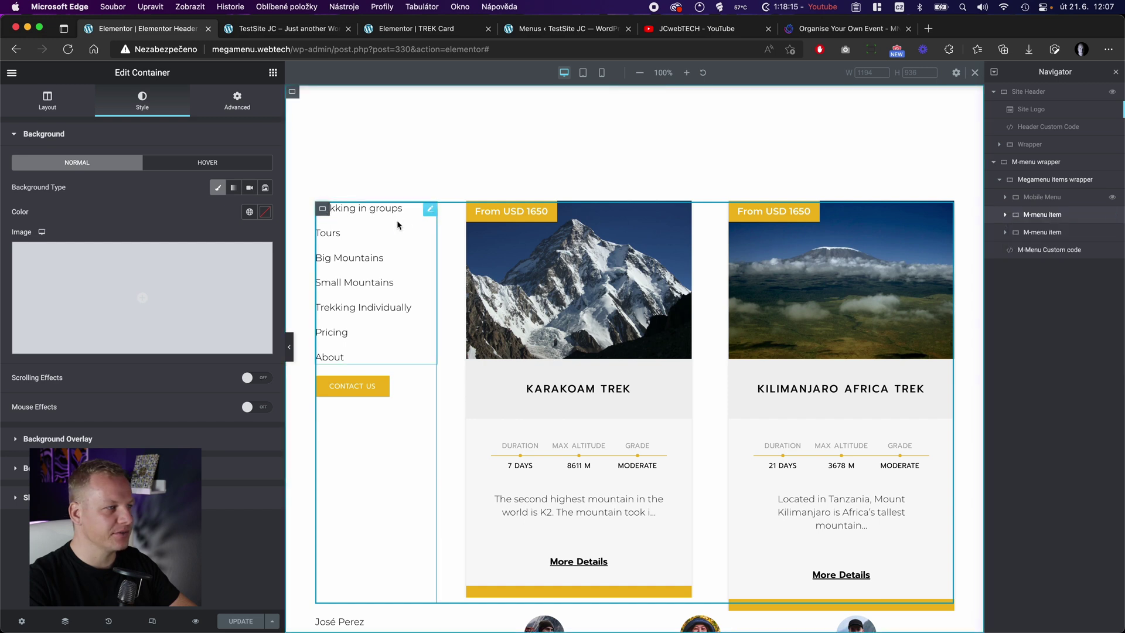
{"action": "scroll", "coordinate": [395, 262], "scroll_direction": "down", "scroll_amount": 5}
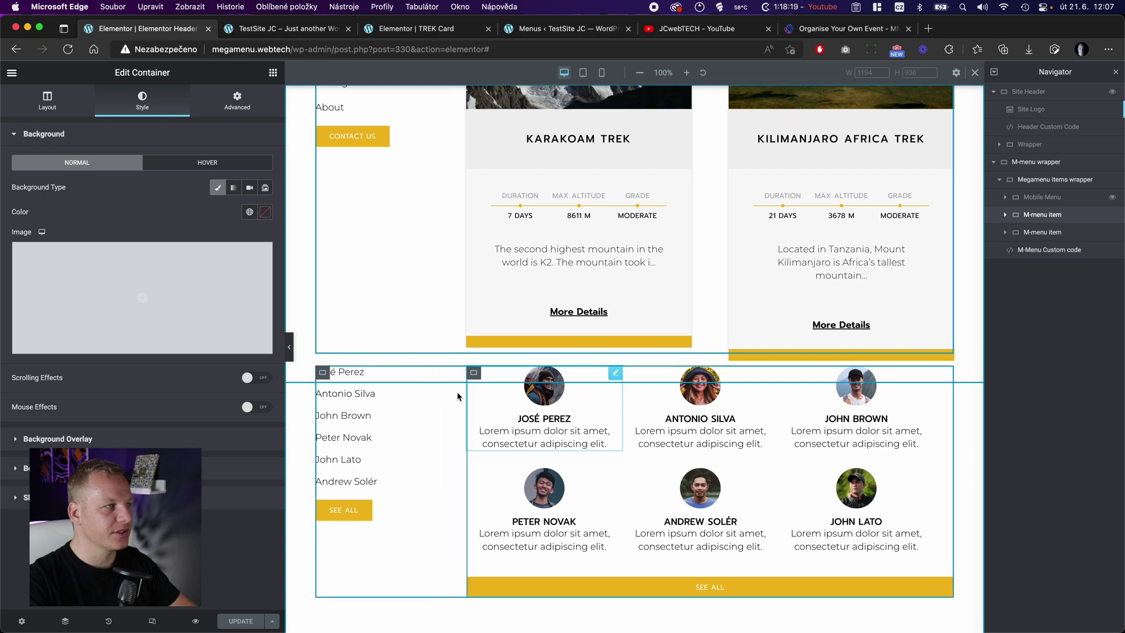
Switch to the live TestSite JC page, reload it, and check the Trekking and Travel Info submenus in the header
{"action": "left_click", "coordinate": [290, 31]}
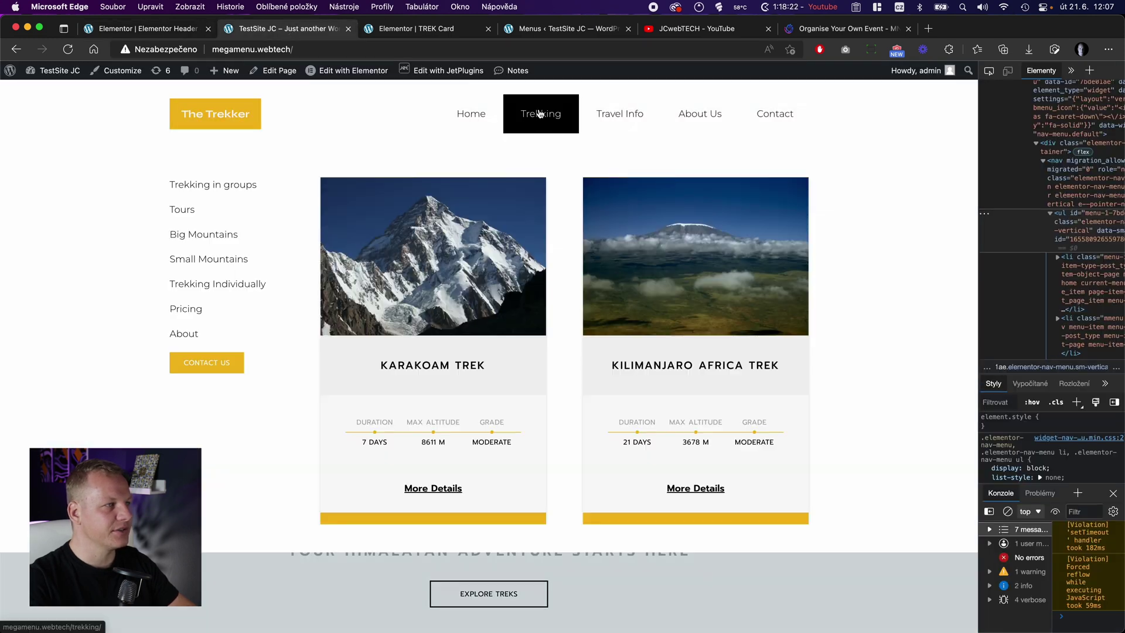
{"action": "mouse_move", "coordinate": [606, 114]}
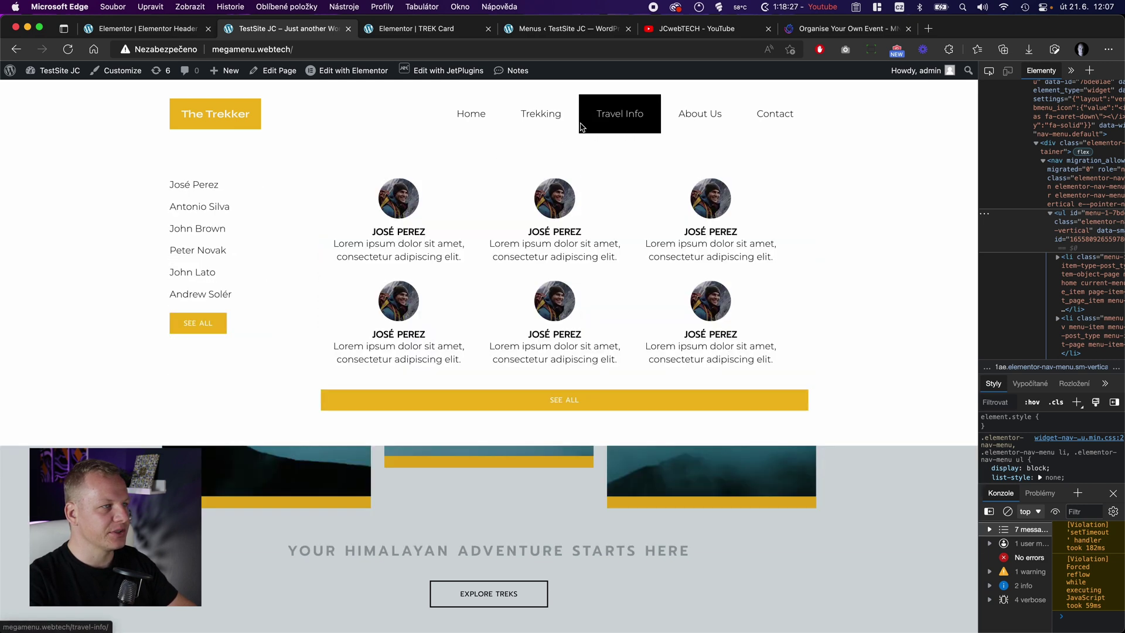
{"action": "mouse_move", "coordinate": [589, 135]}
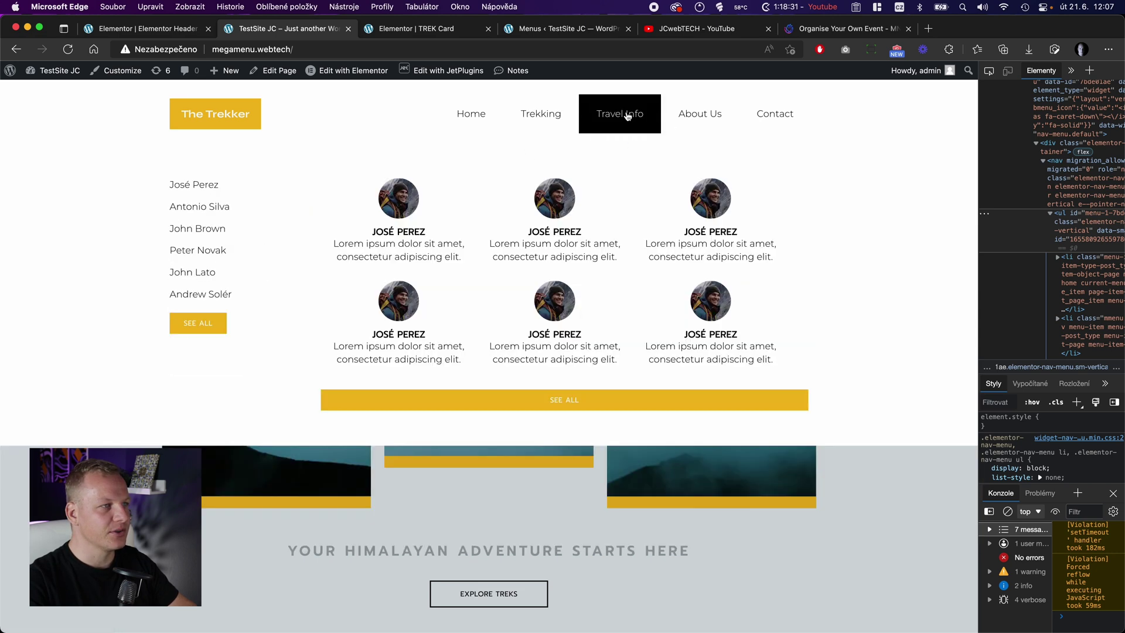
{"action": "key", "text": "super+r"}
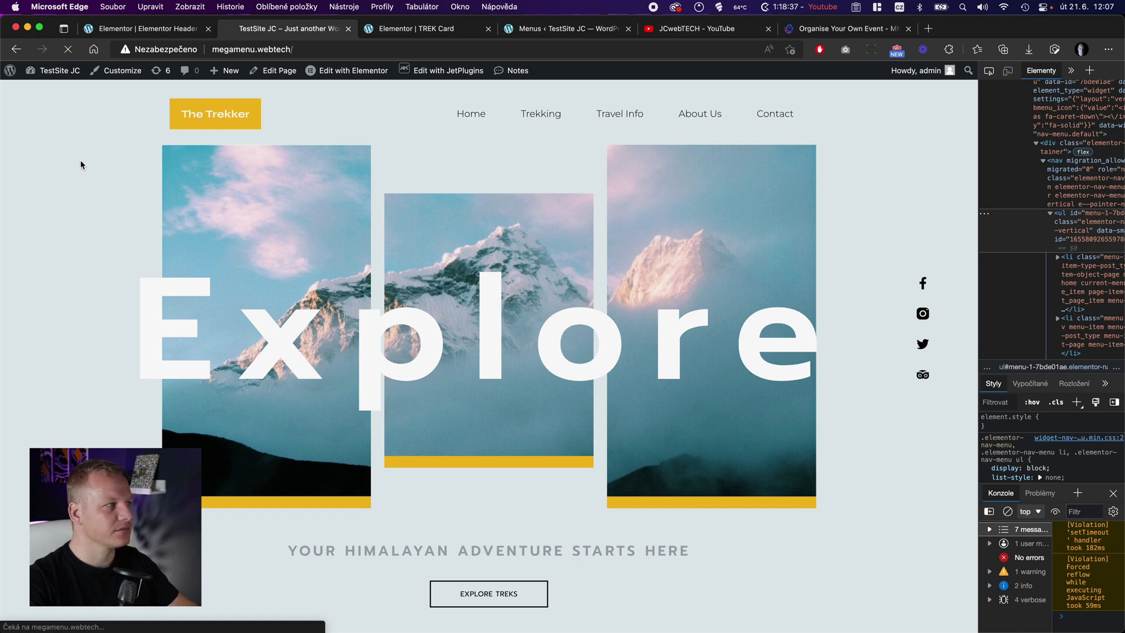
{"action": "mouse_move", "coordinate": [541, 113]}
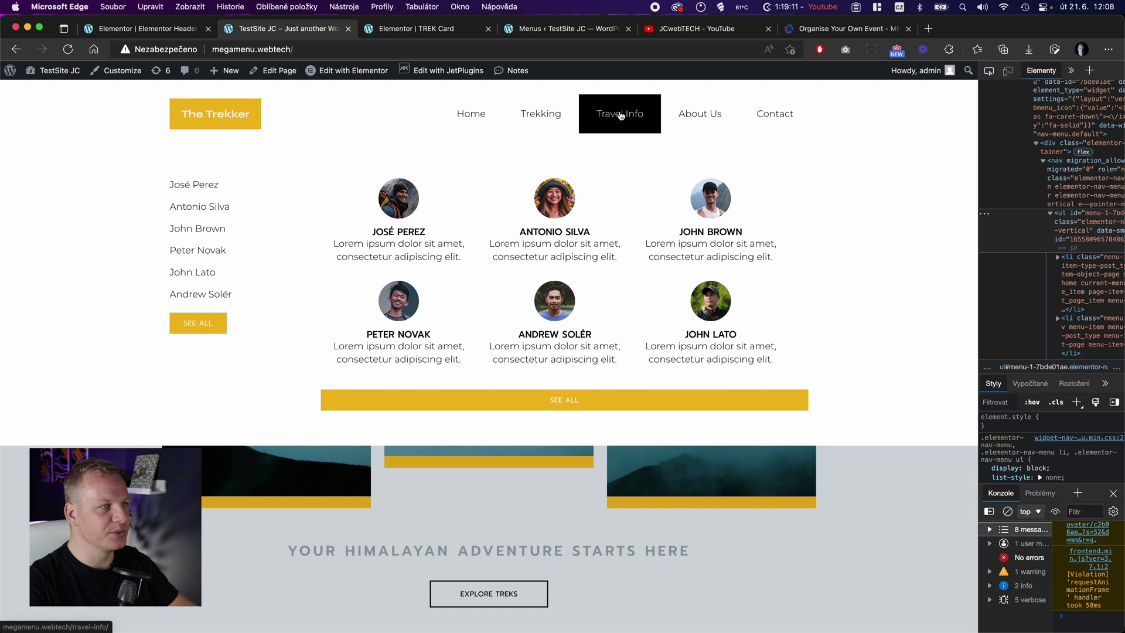
{"action": "mouse_move", "coordinate": [558, 127]}
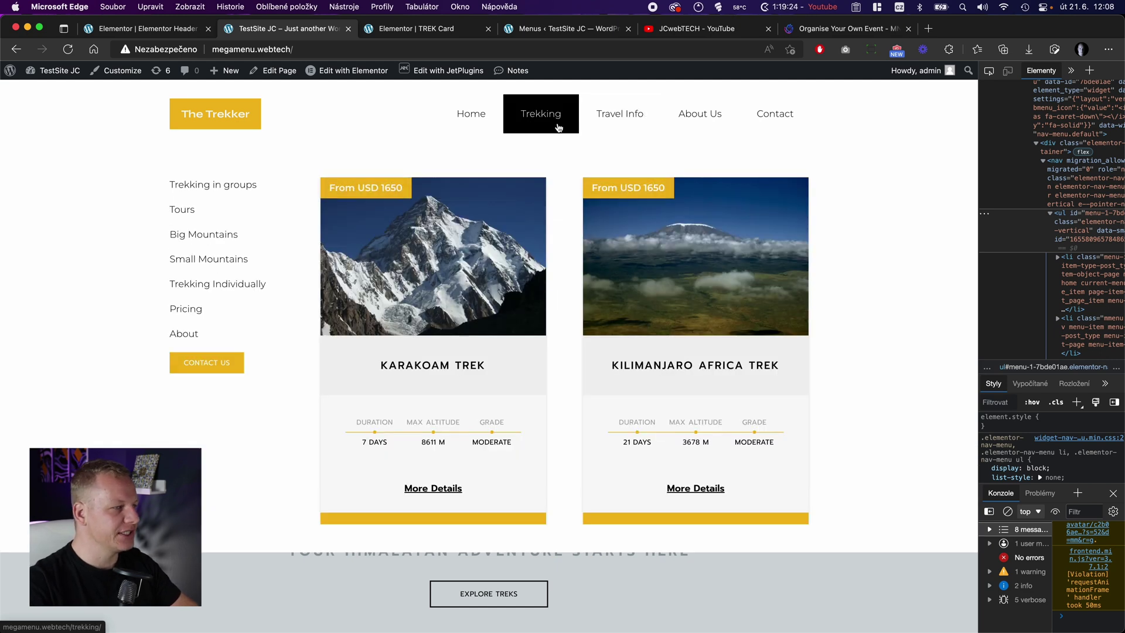
{"action": "scroll", "coordinate": [558, 320], "scroll_direction": "down", "scroll_amount": 1}
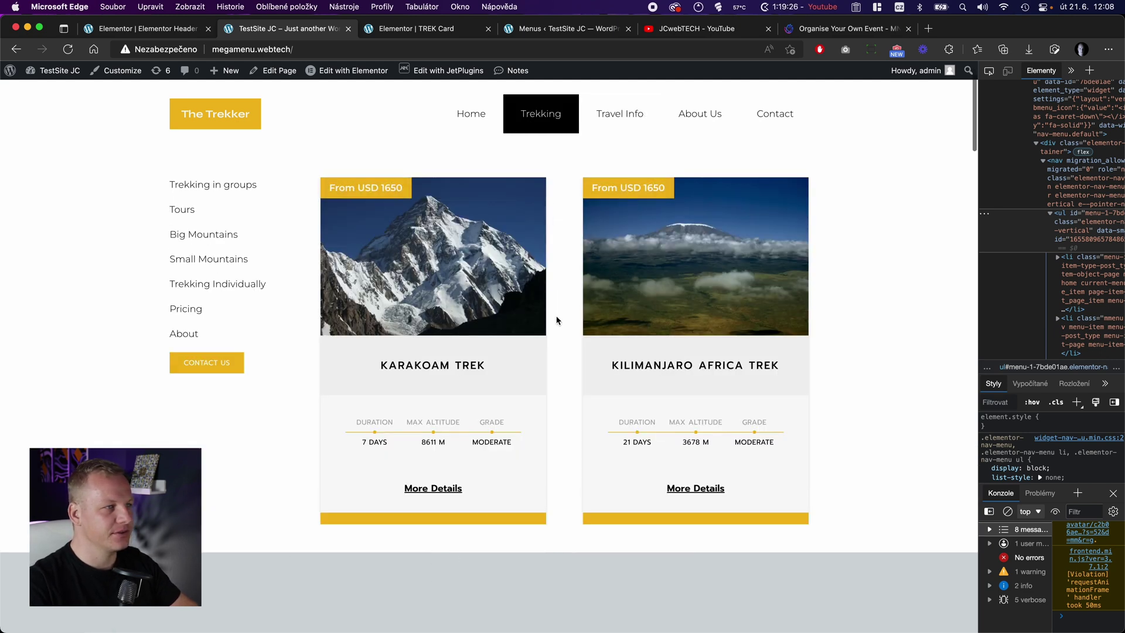